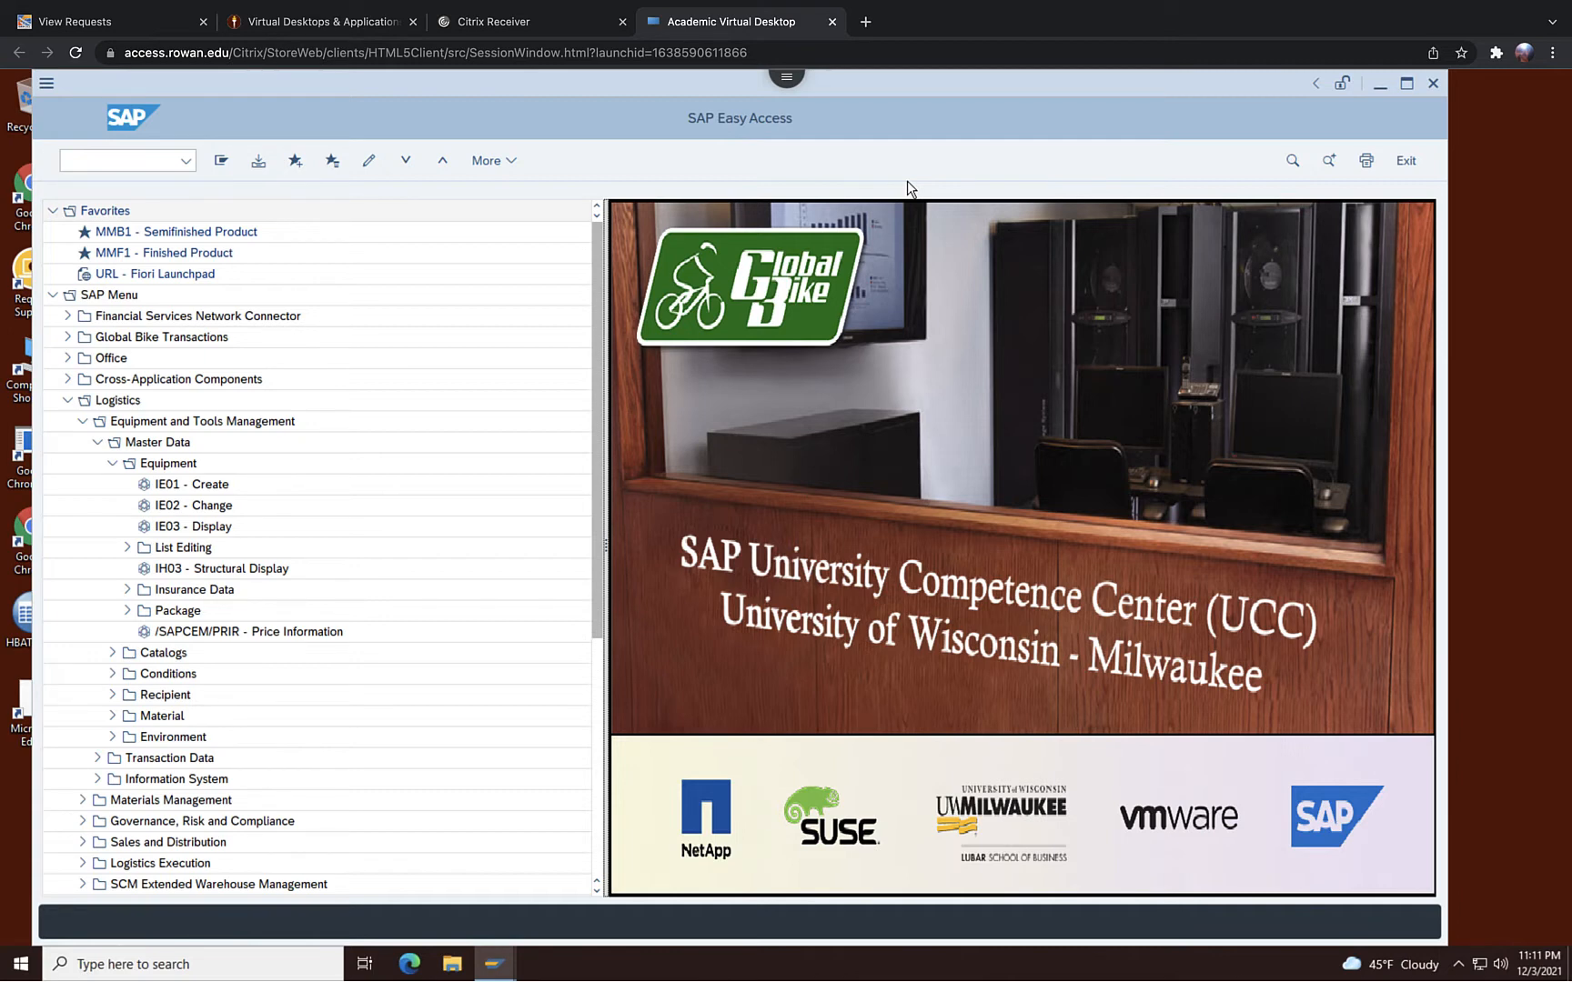
Start the MMF1 - Finished Product transaction under Logistics > Production > Master Data > Material Master > Material > Create (Special)
click(154, 159)
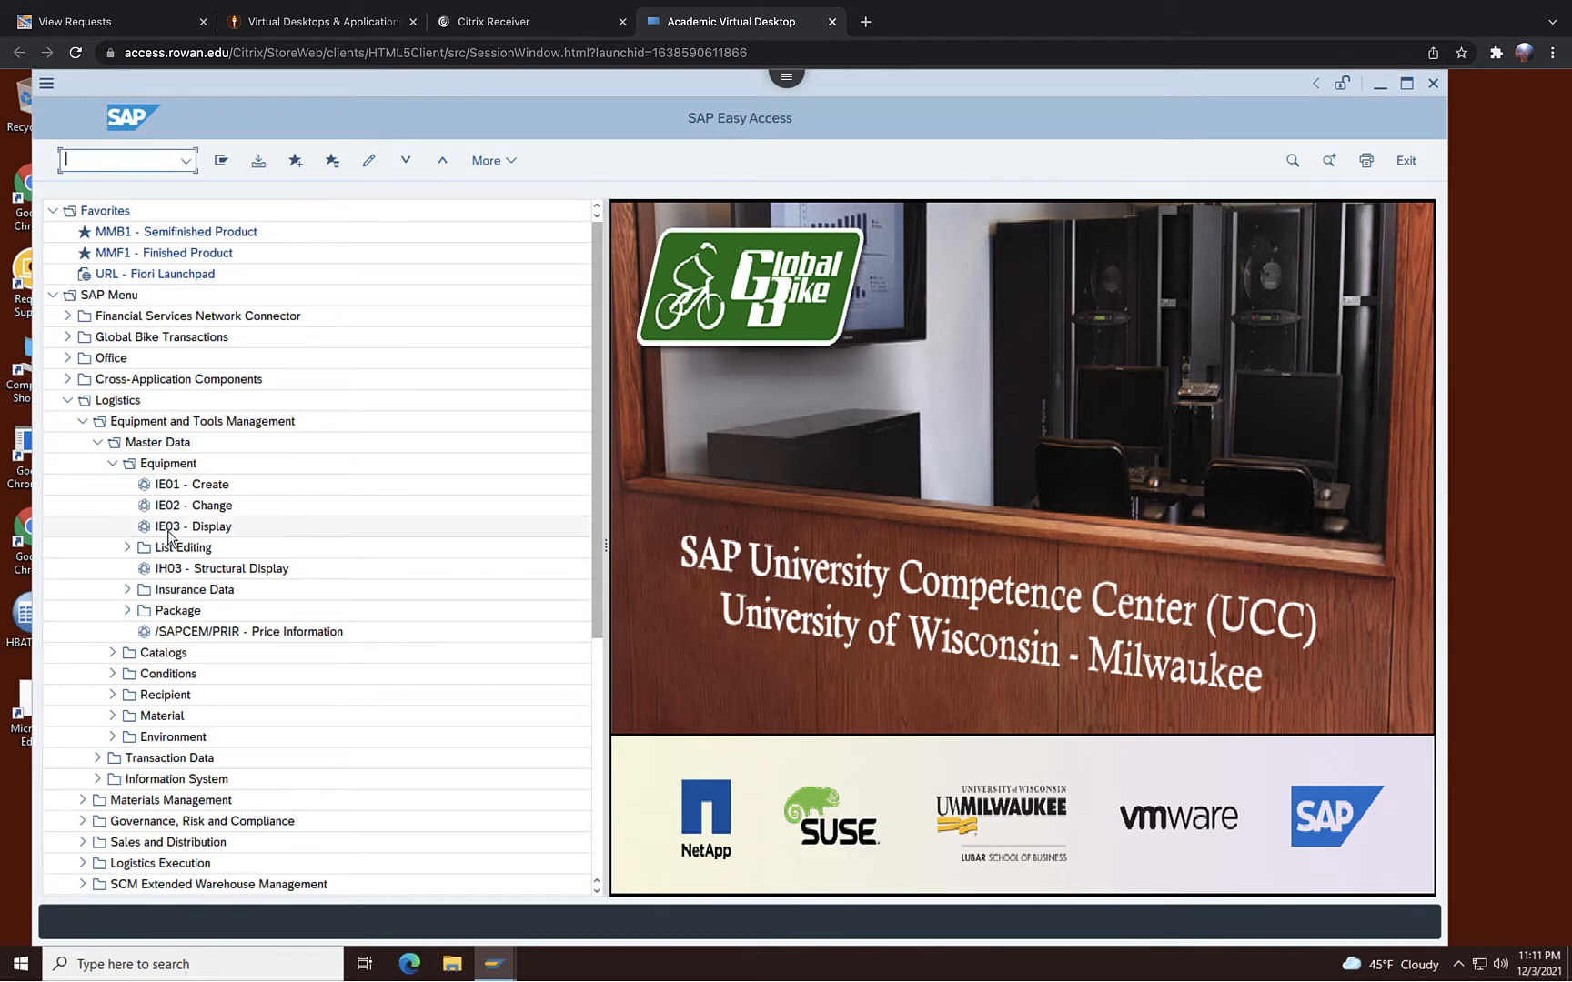
click(82, 422)
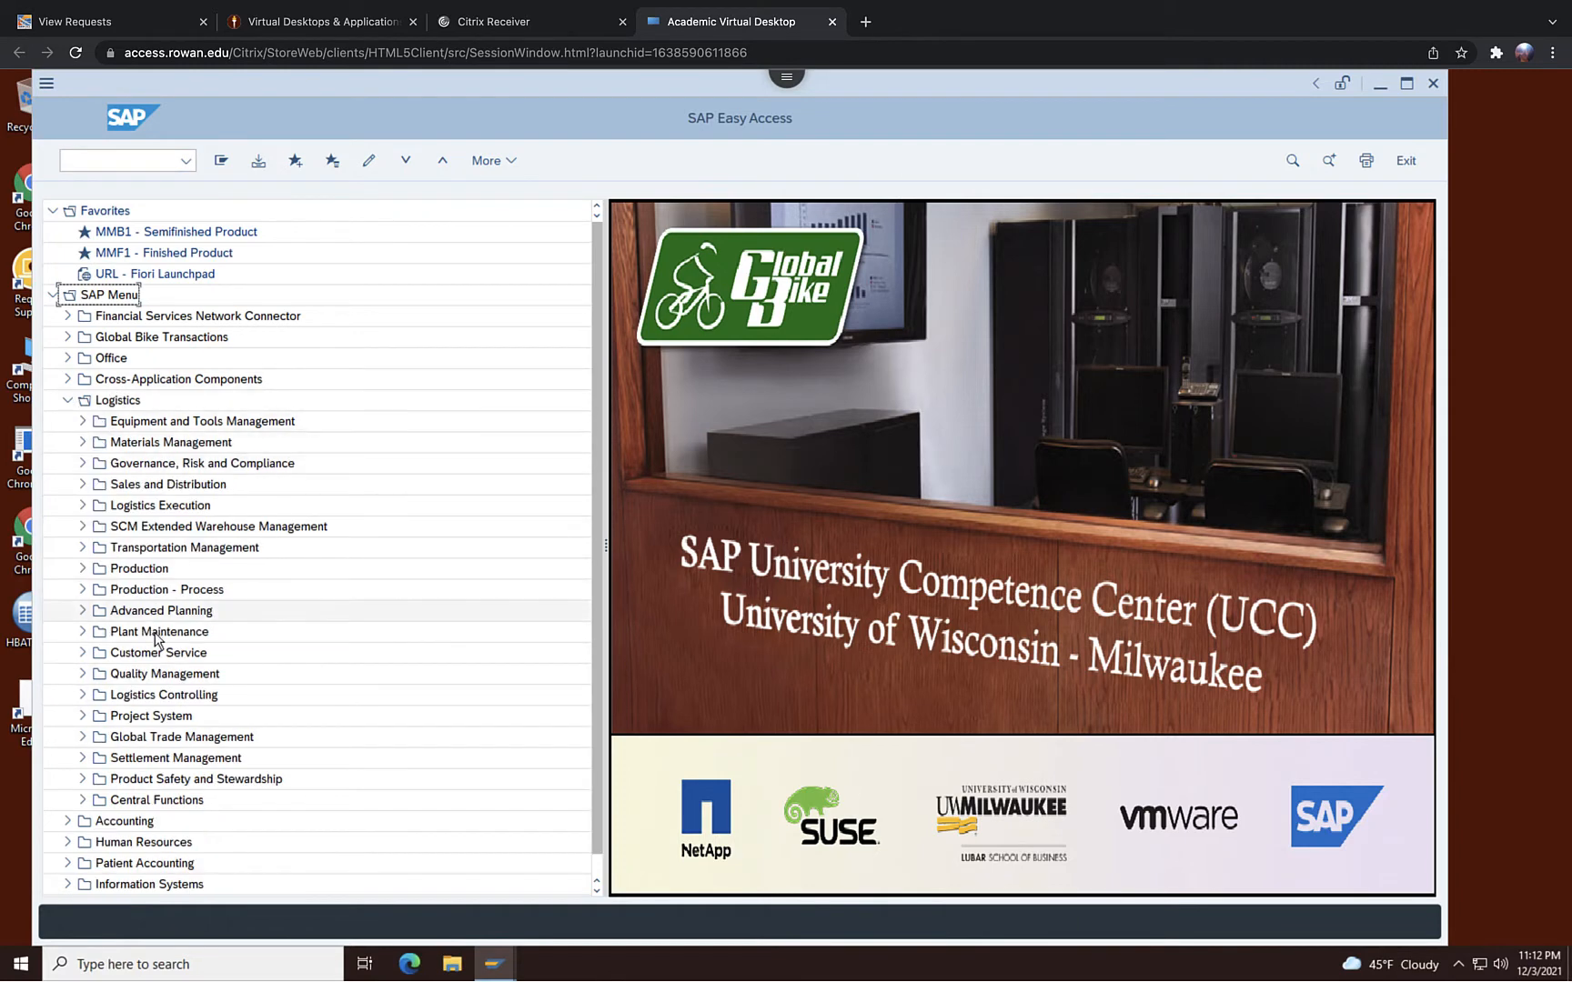
click(83, 569)
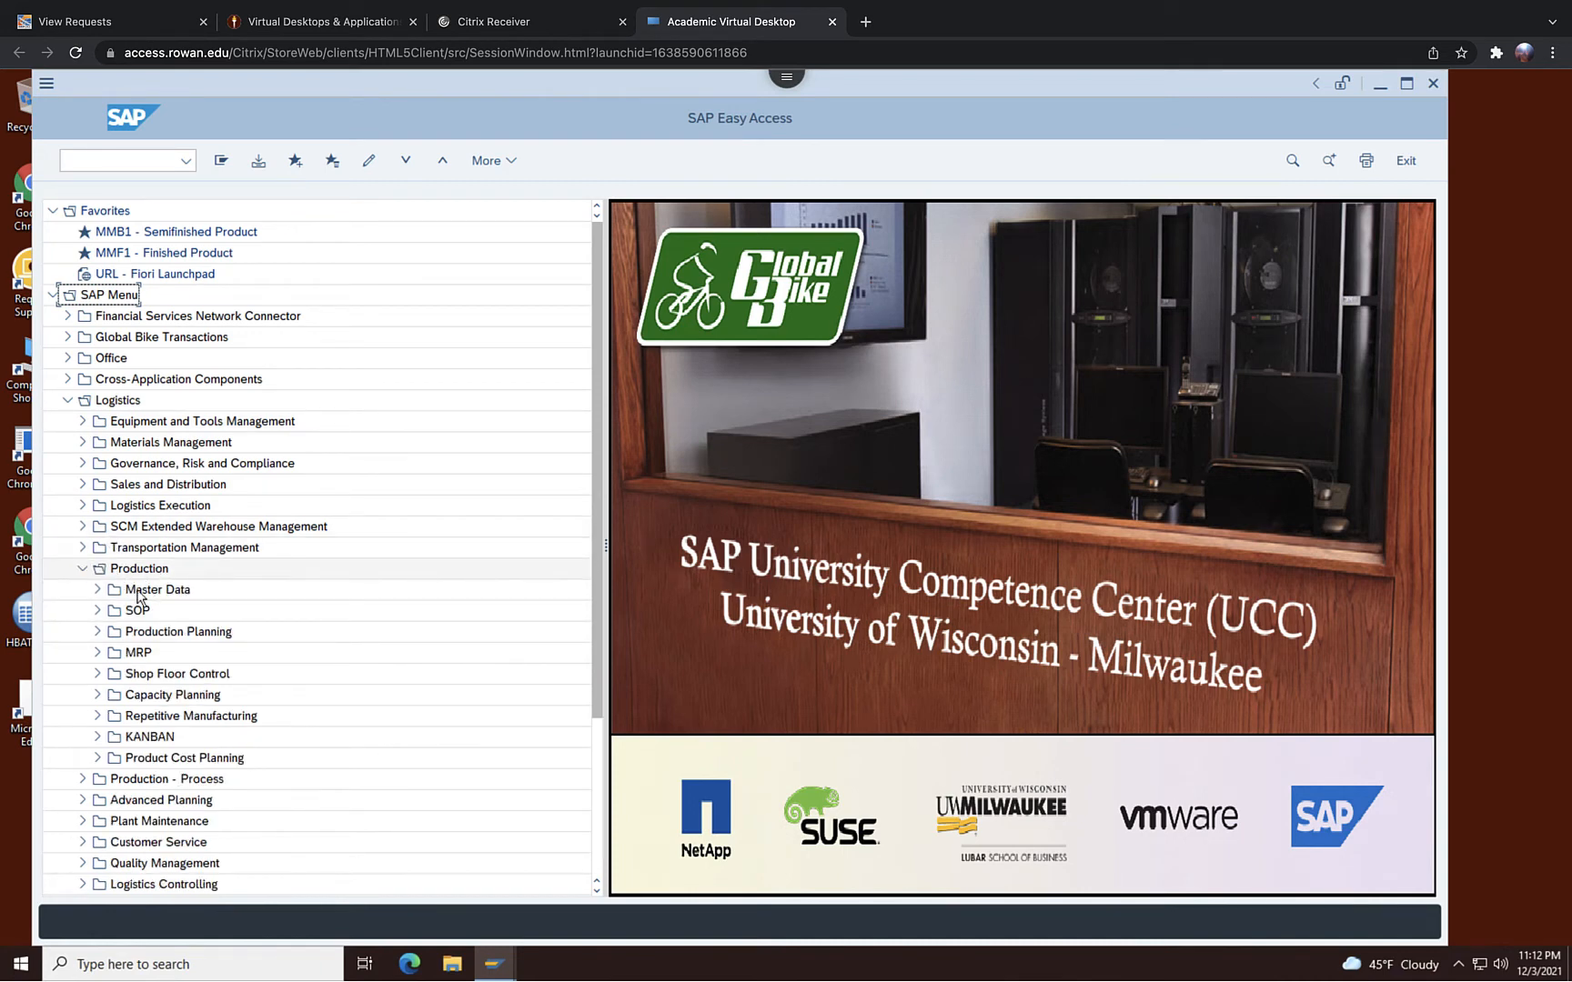
click(98, 590)
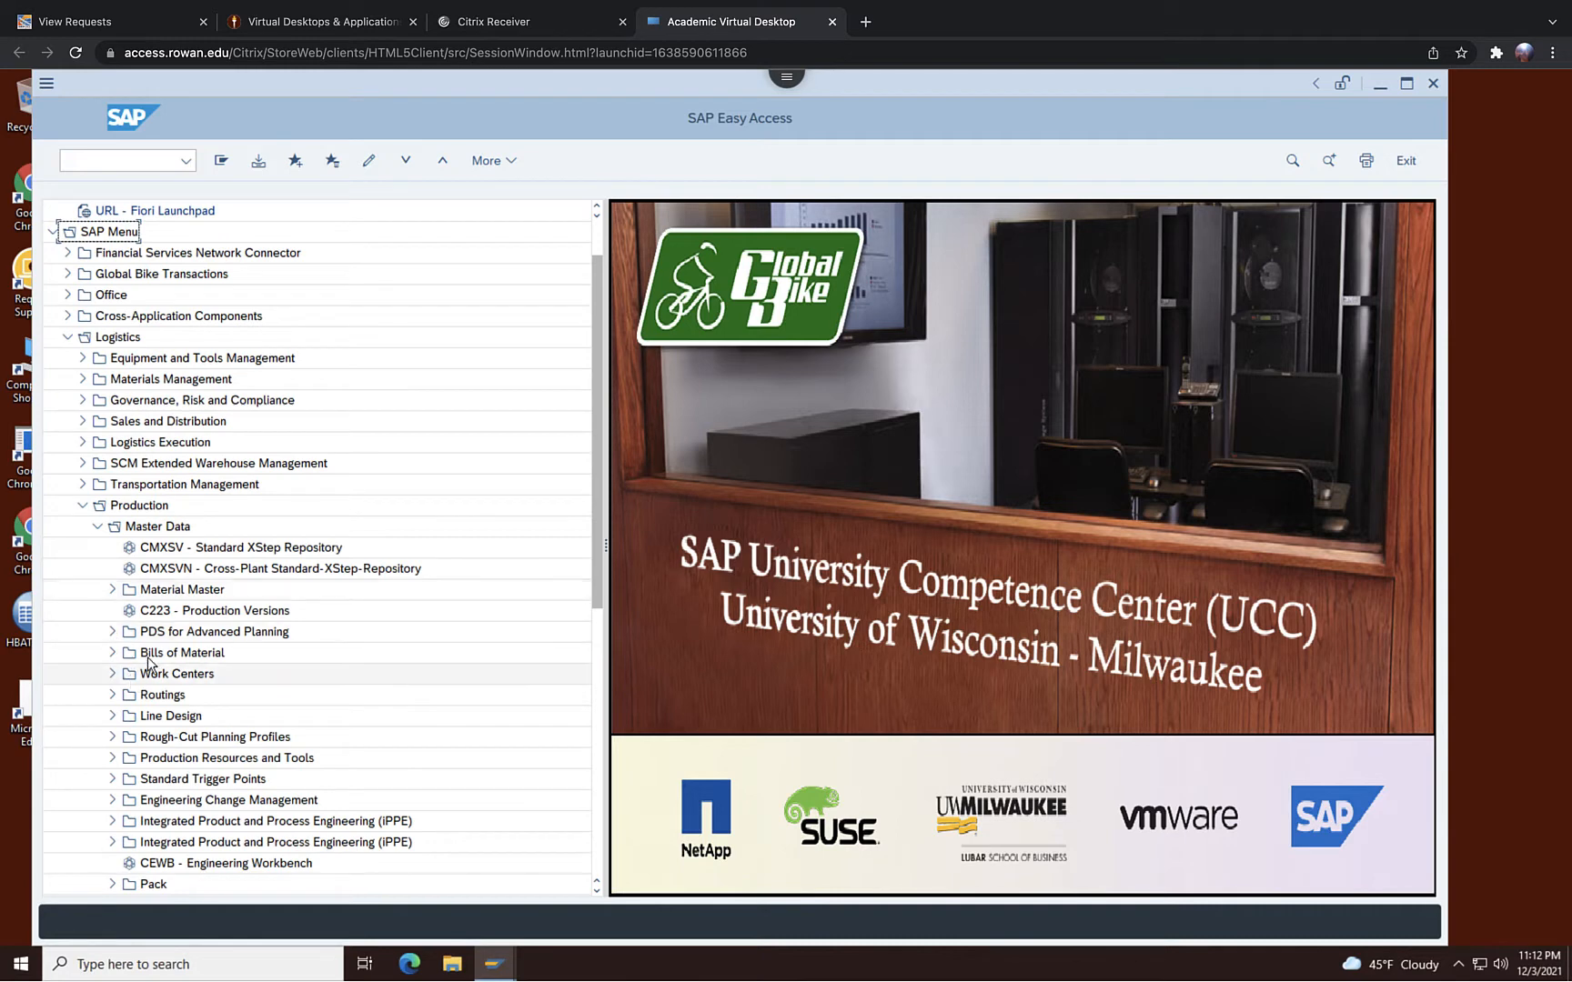
click(113, 594)
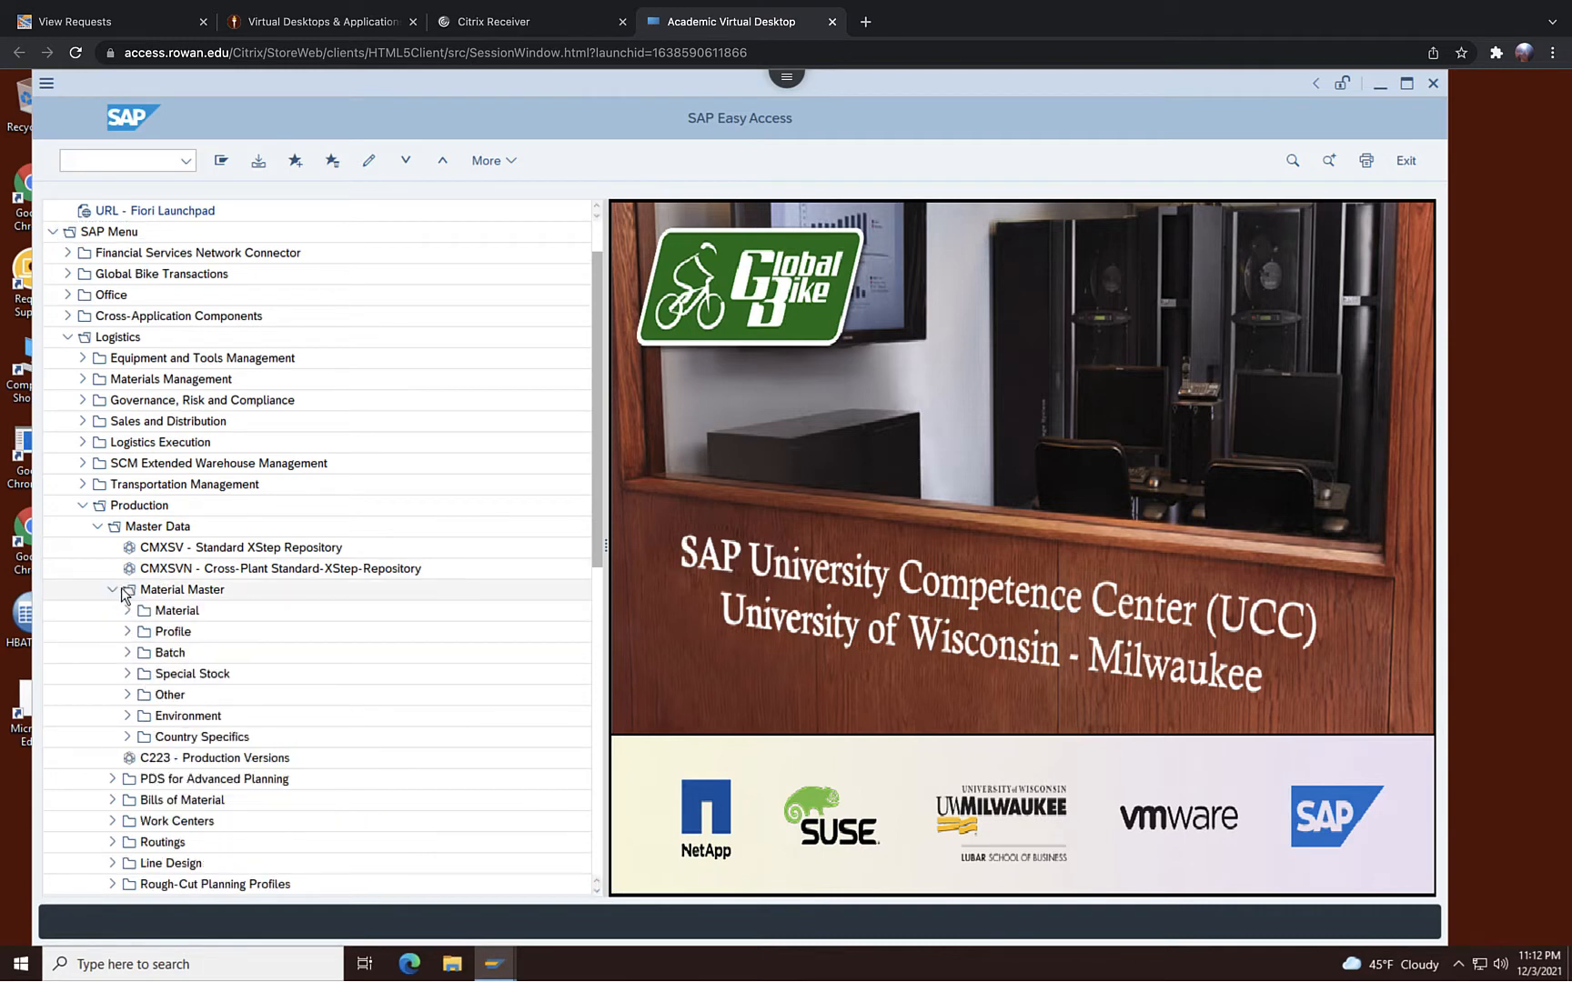
click(128, 614)
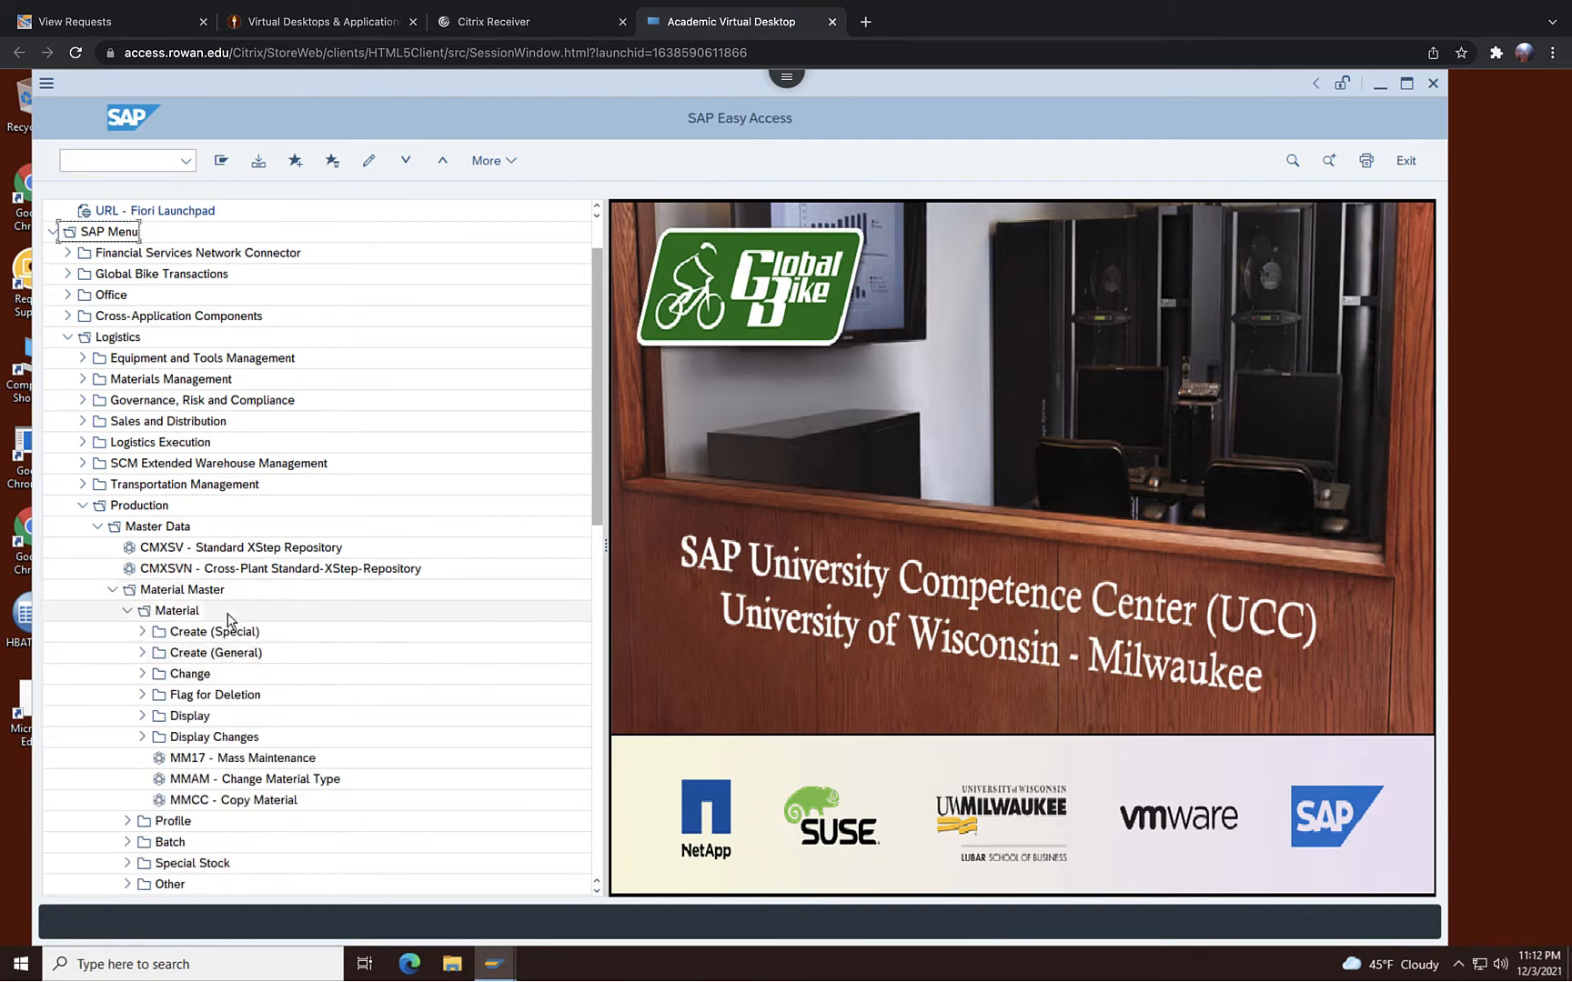
click(142, 632)
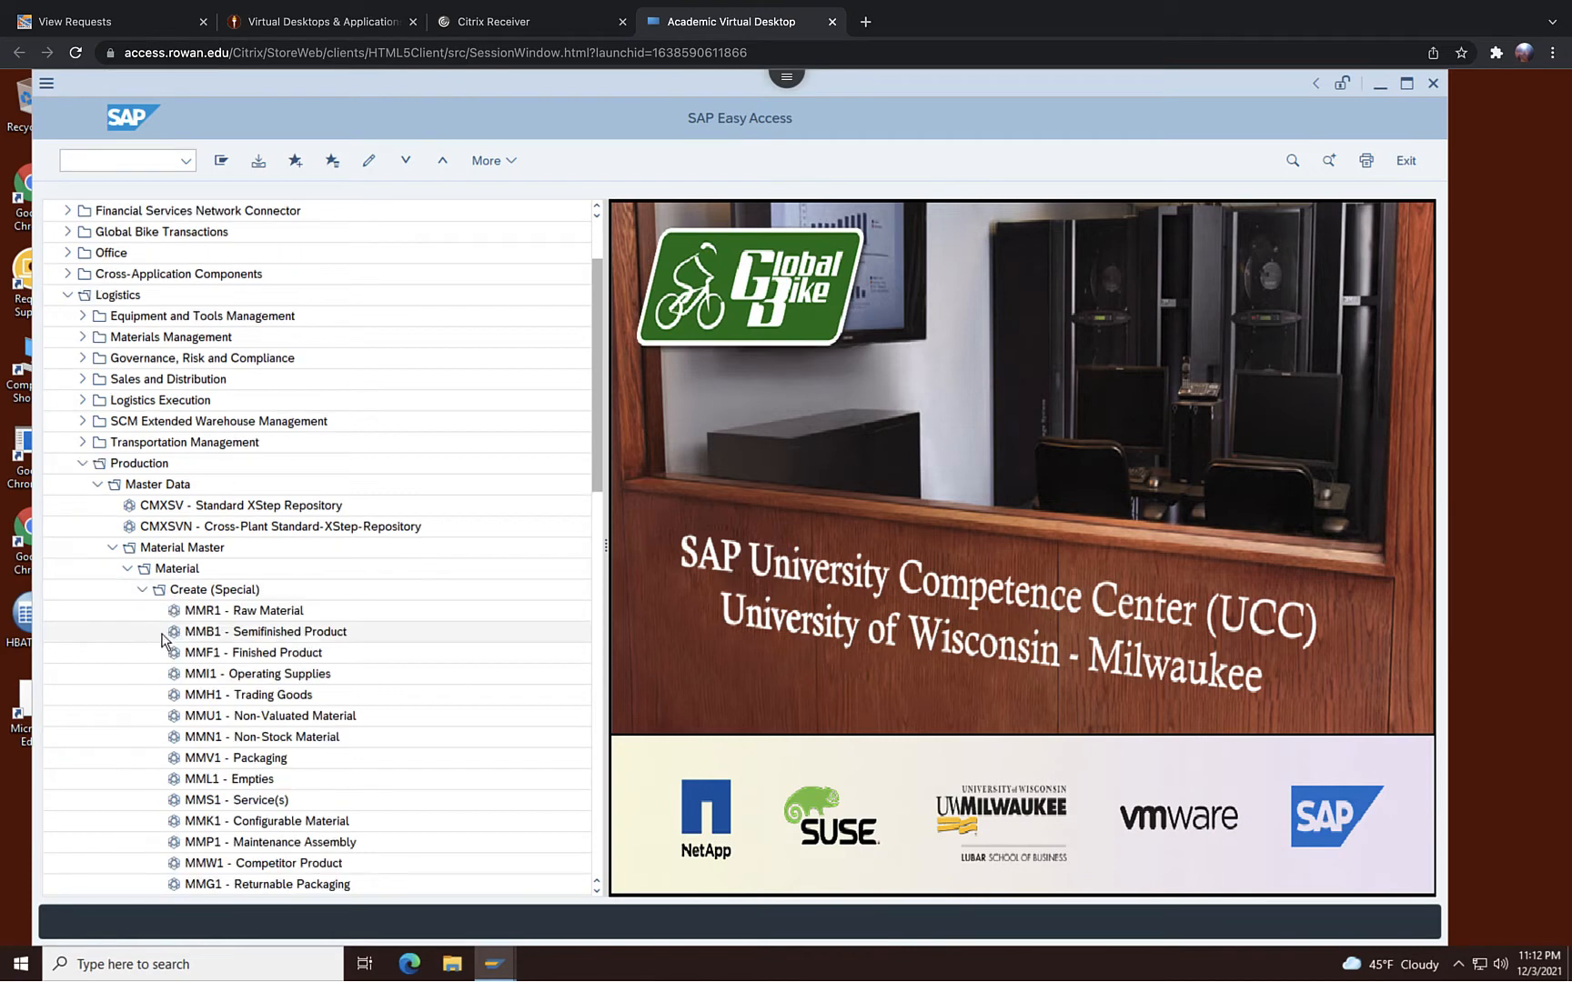
scroll(341, 675, down, 2)
scroll(341, 675, down, 1)
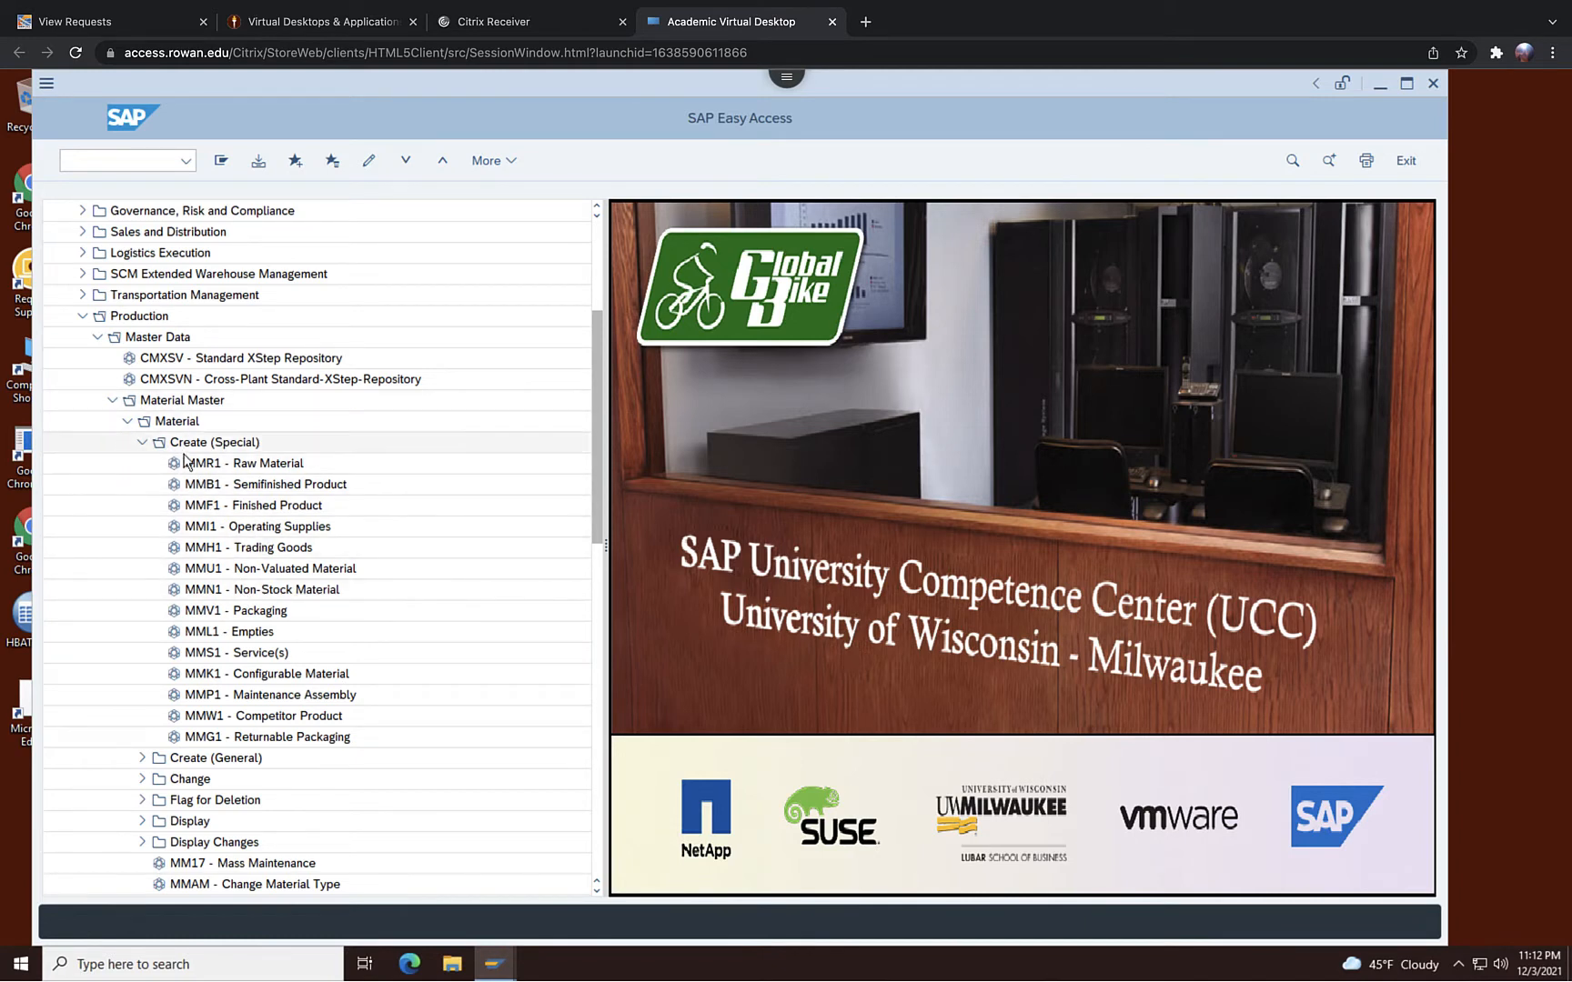
double_click(302, 508)
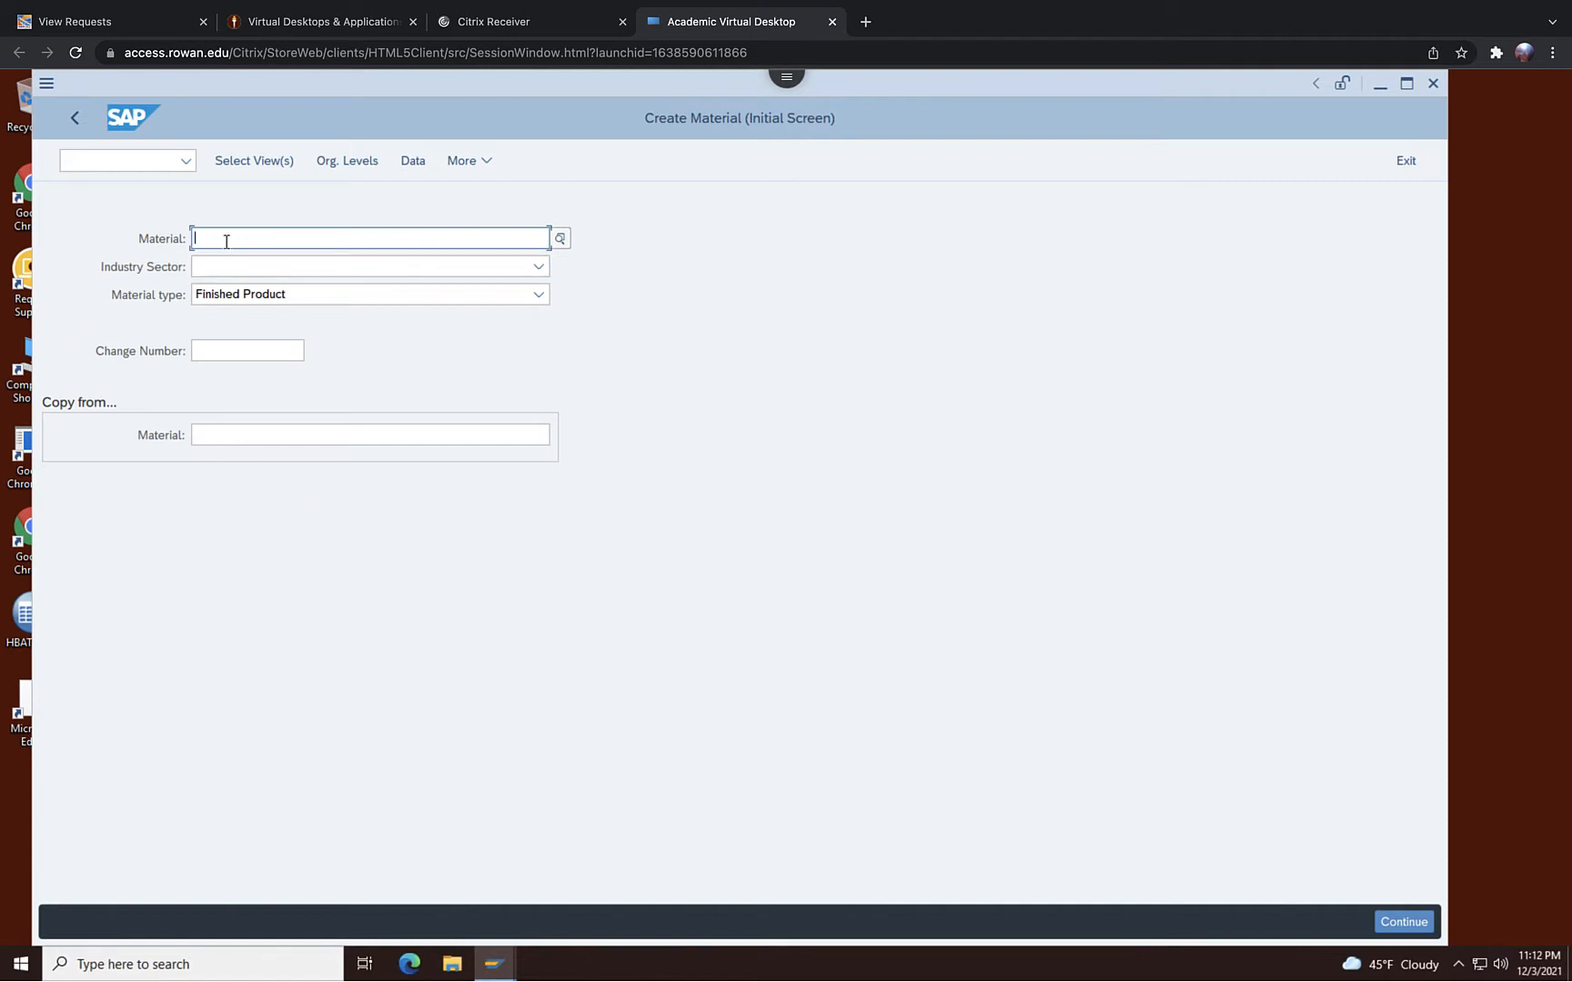
Enter RFRT1000-222 as the material number
text(RFR)
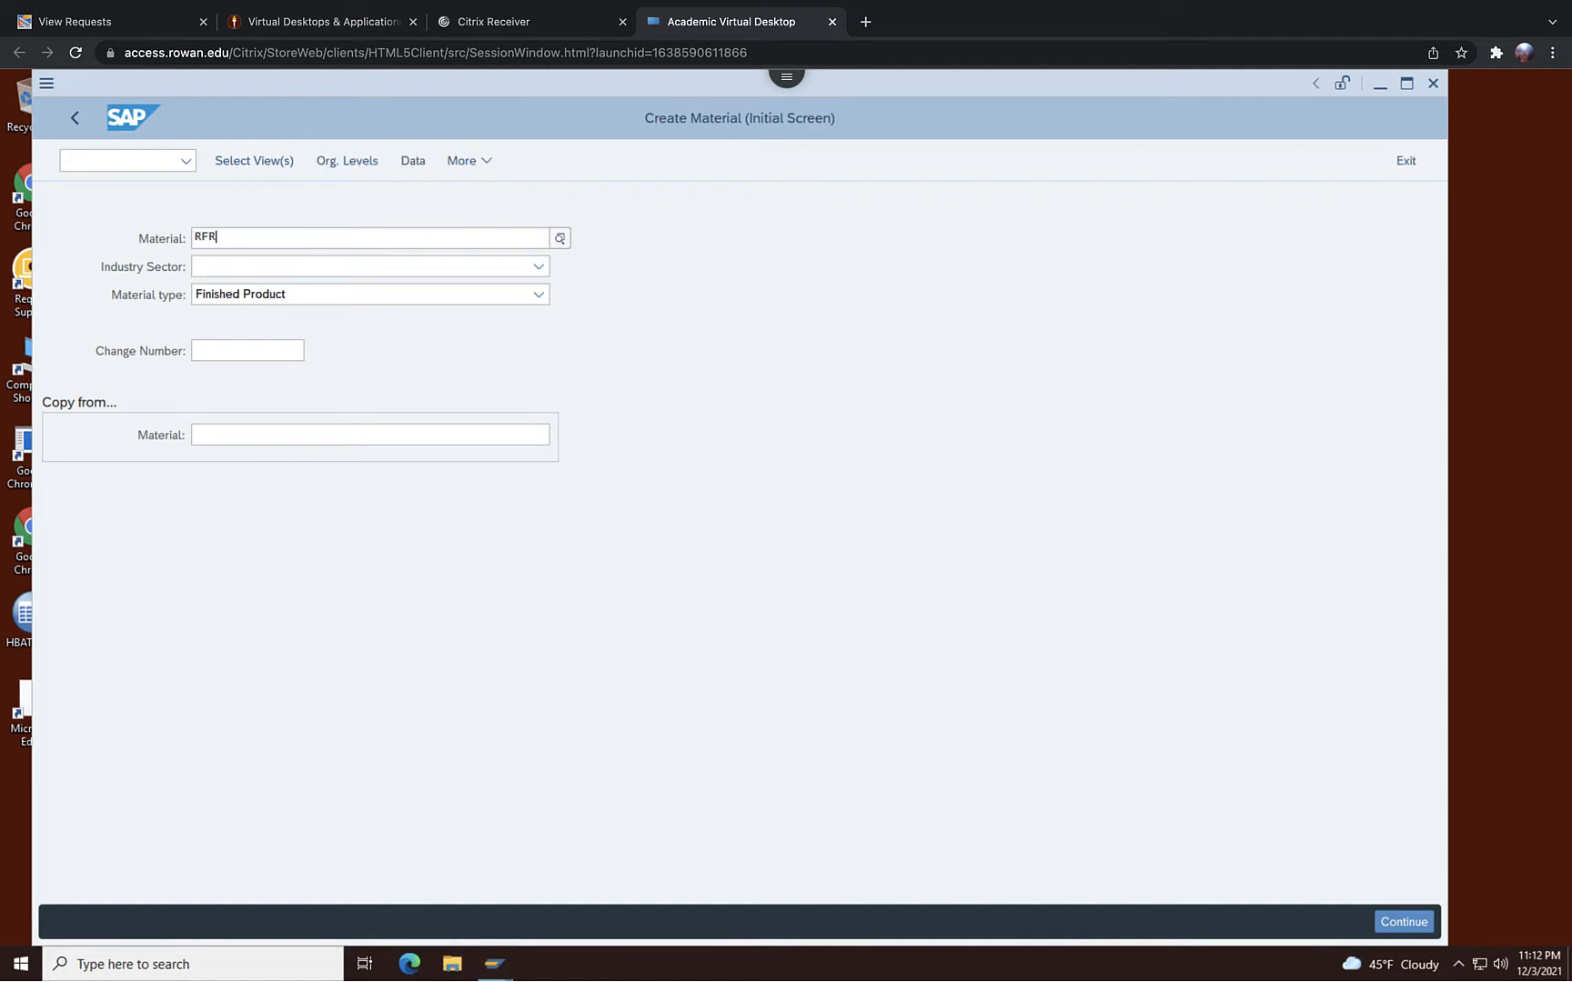
text(T1)
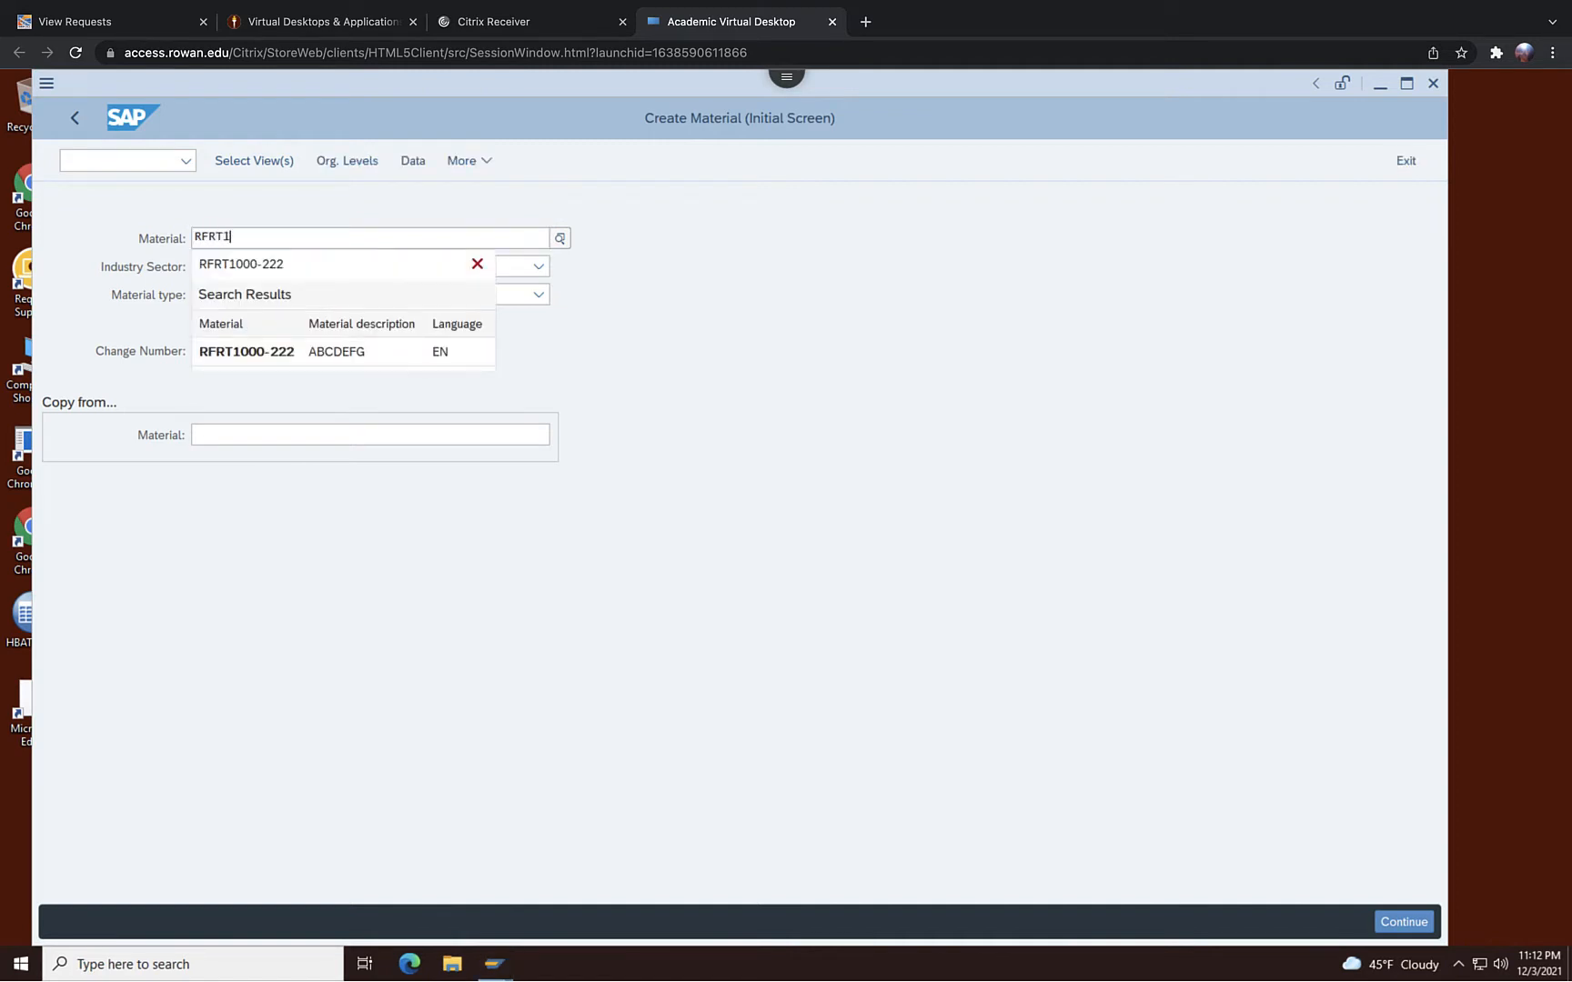
text(000-)
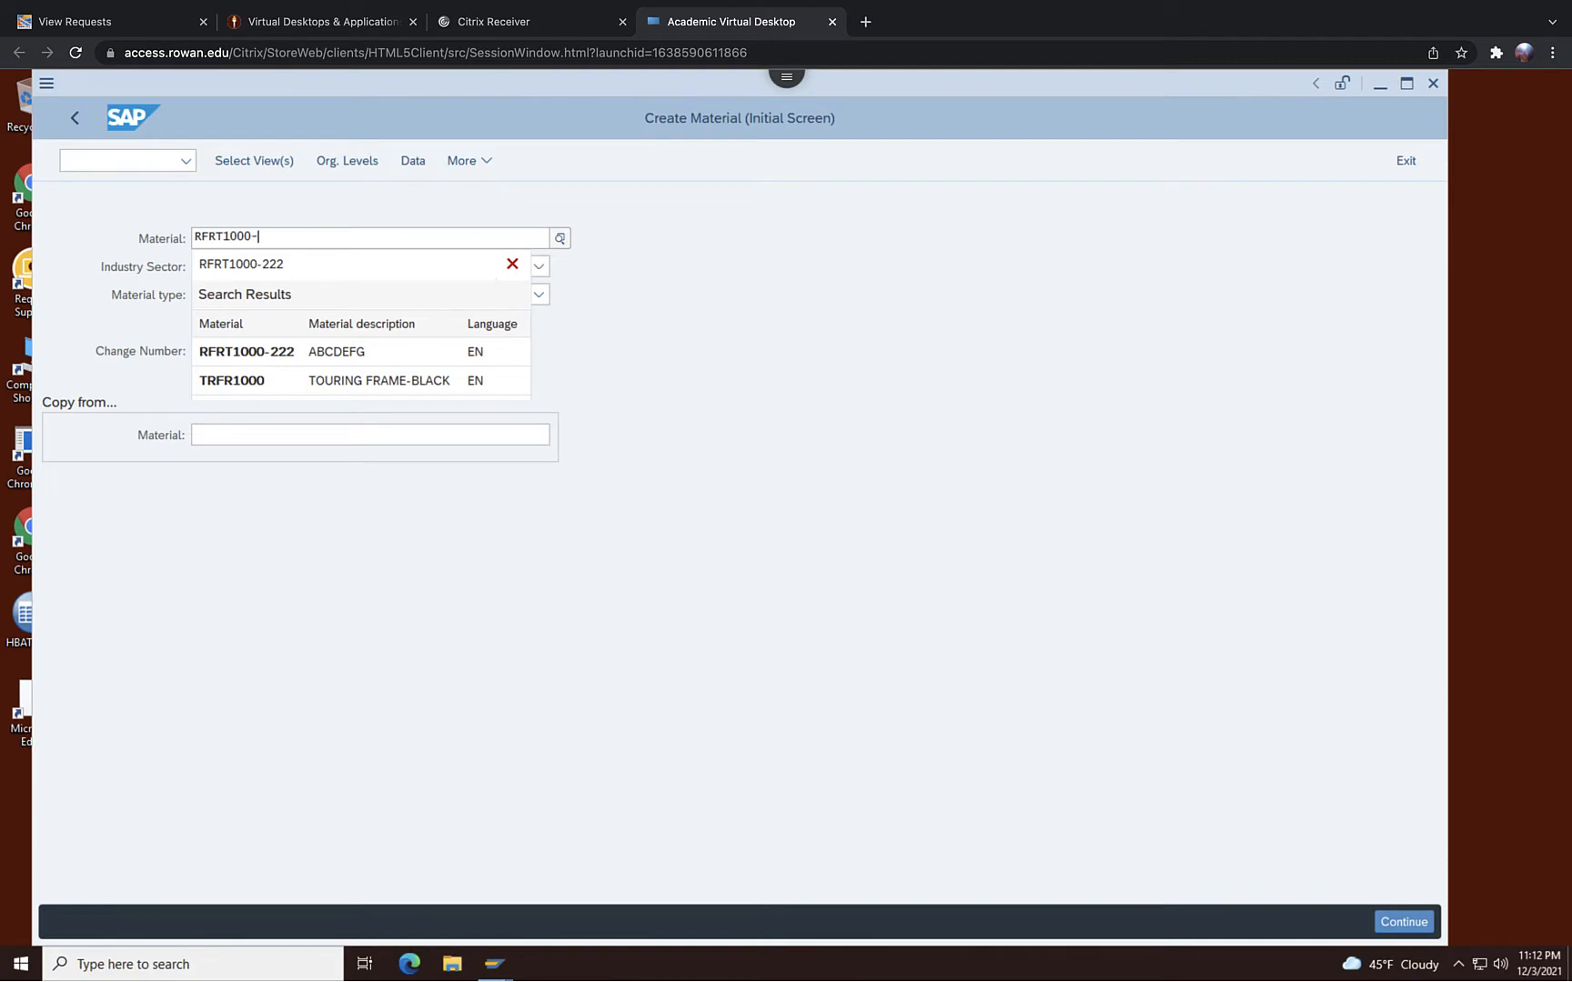
text(222)
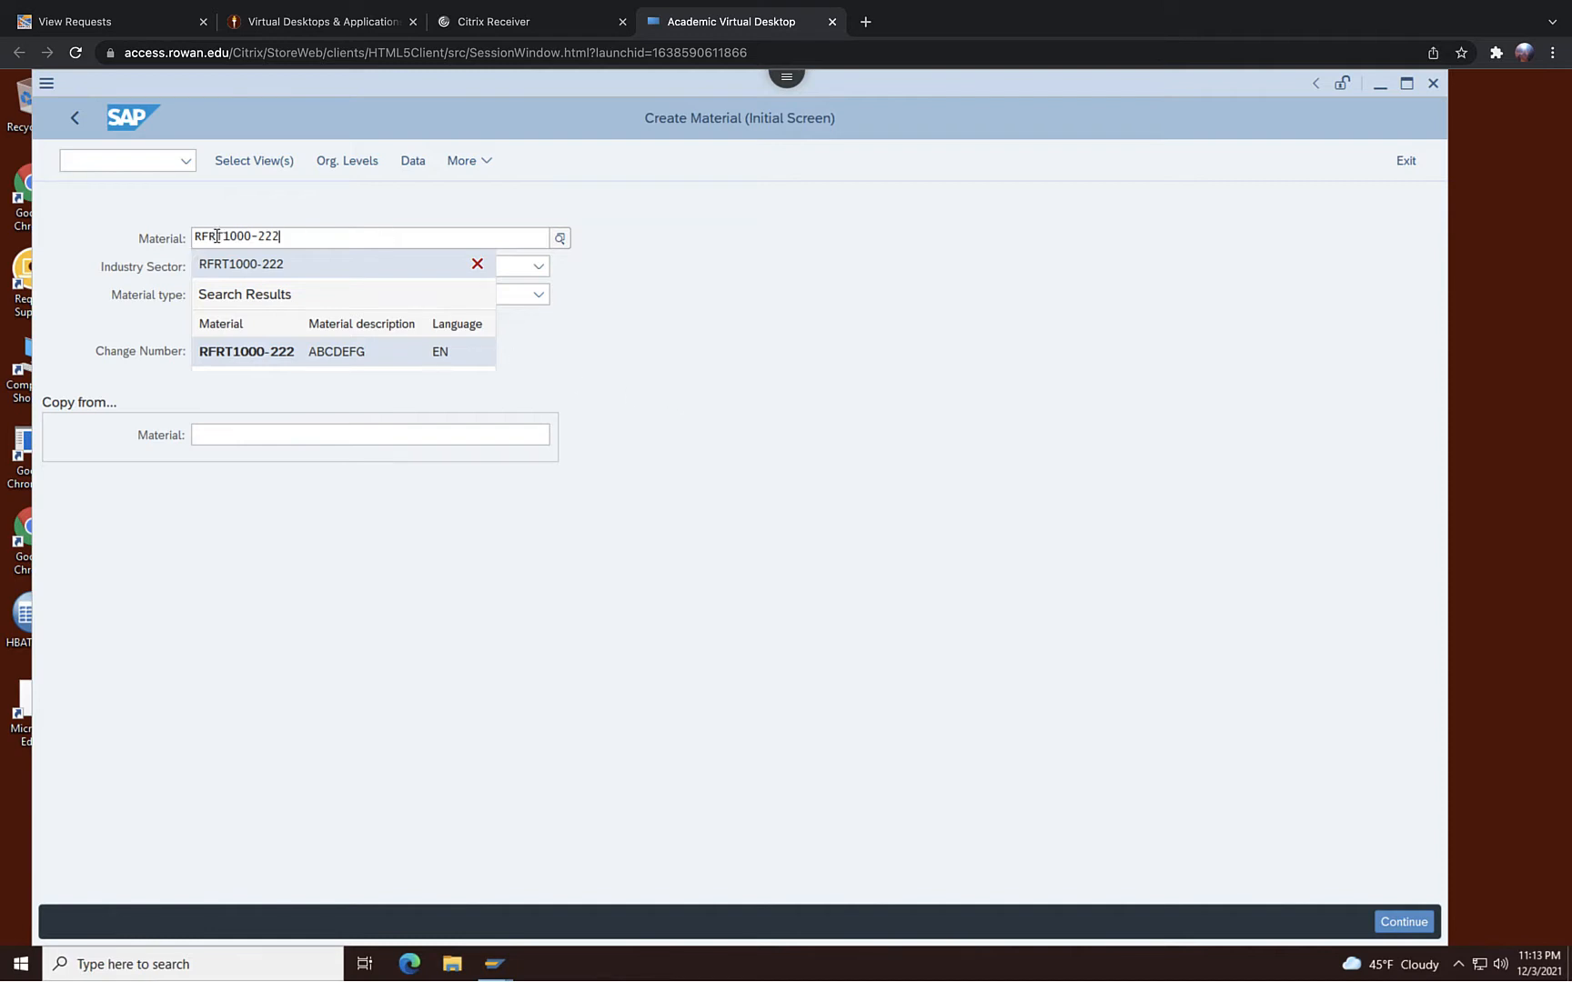
double_click(269, 236)
click(293, 240)
key(BackSpace)
key(BackSpace)
key(BackSpace)
text(002)
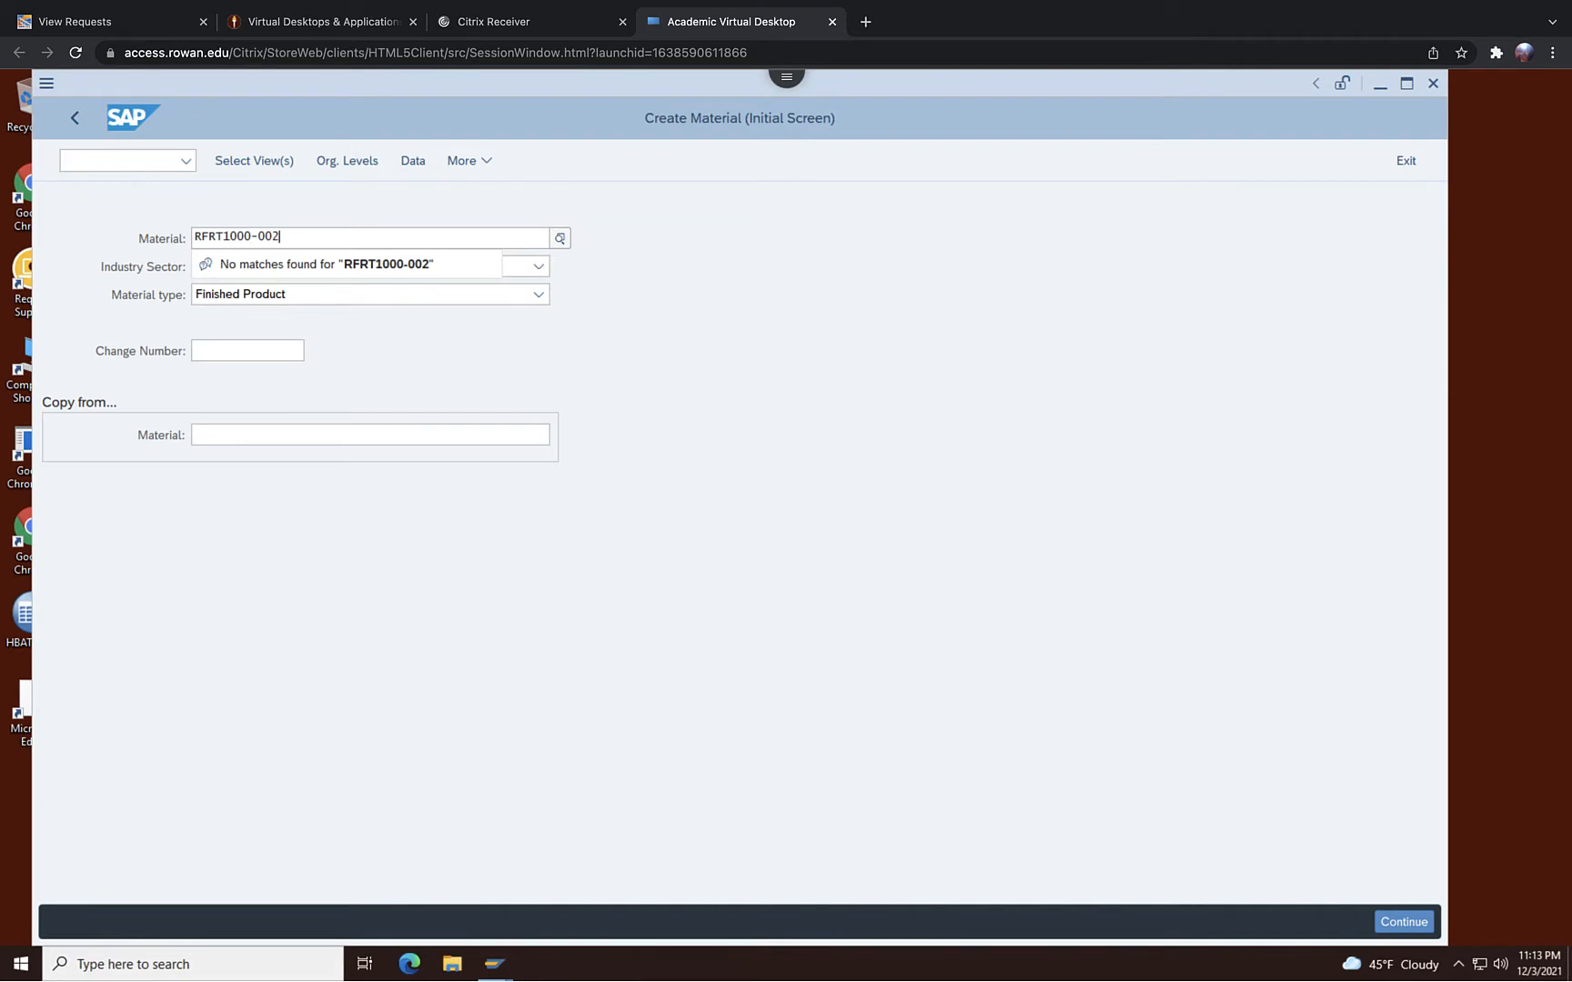
key(BackSpace)
key(BackSpace)
key(BackSpace)
text(222)
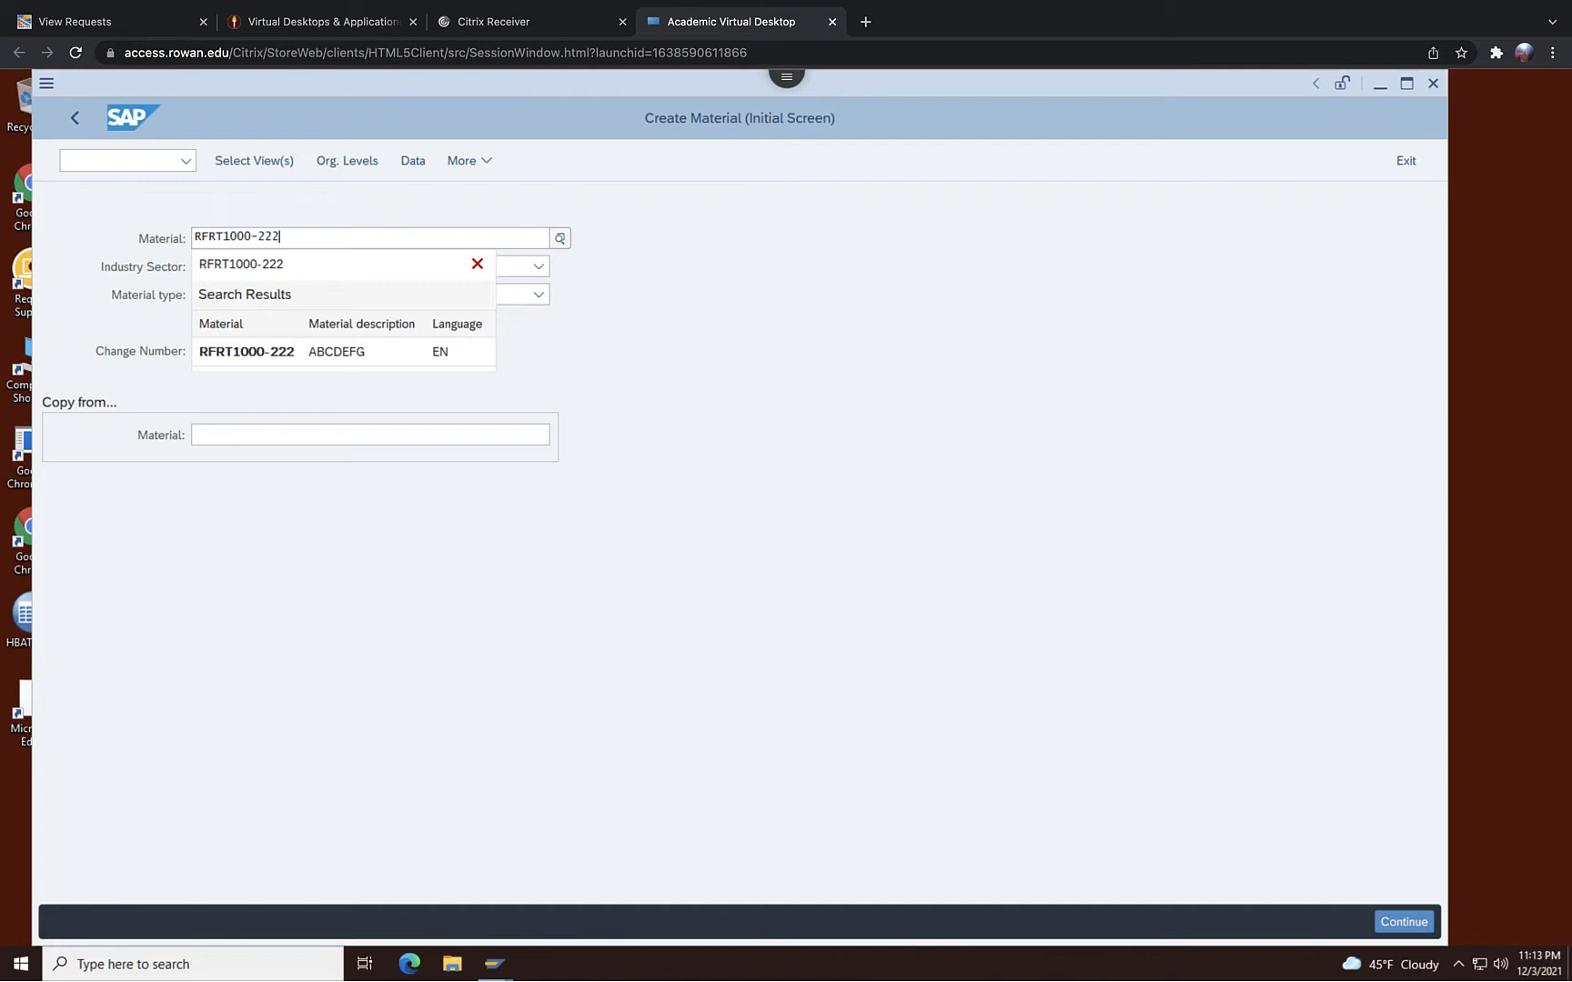
key(BackSpace)
text(0)
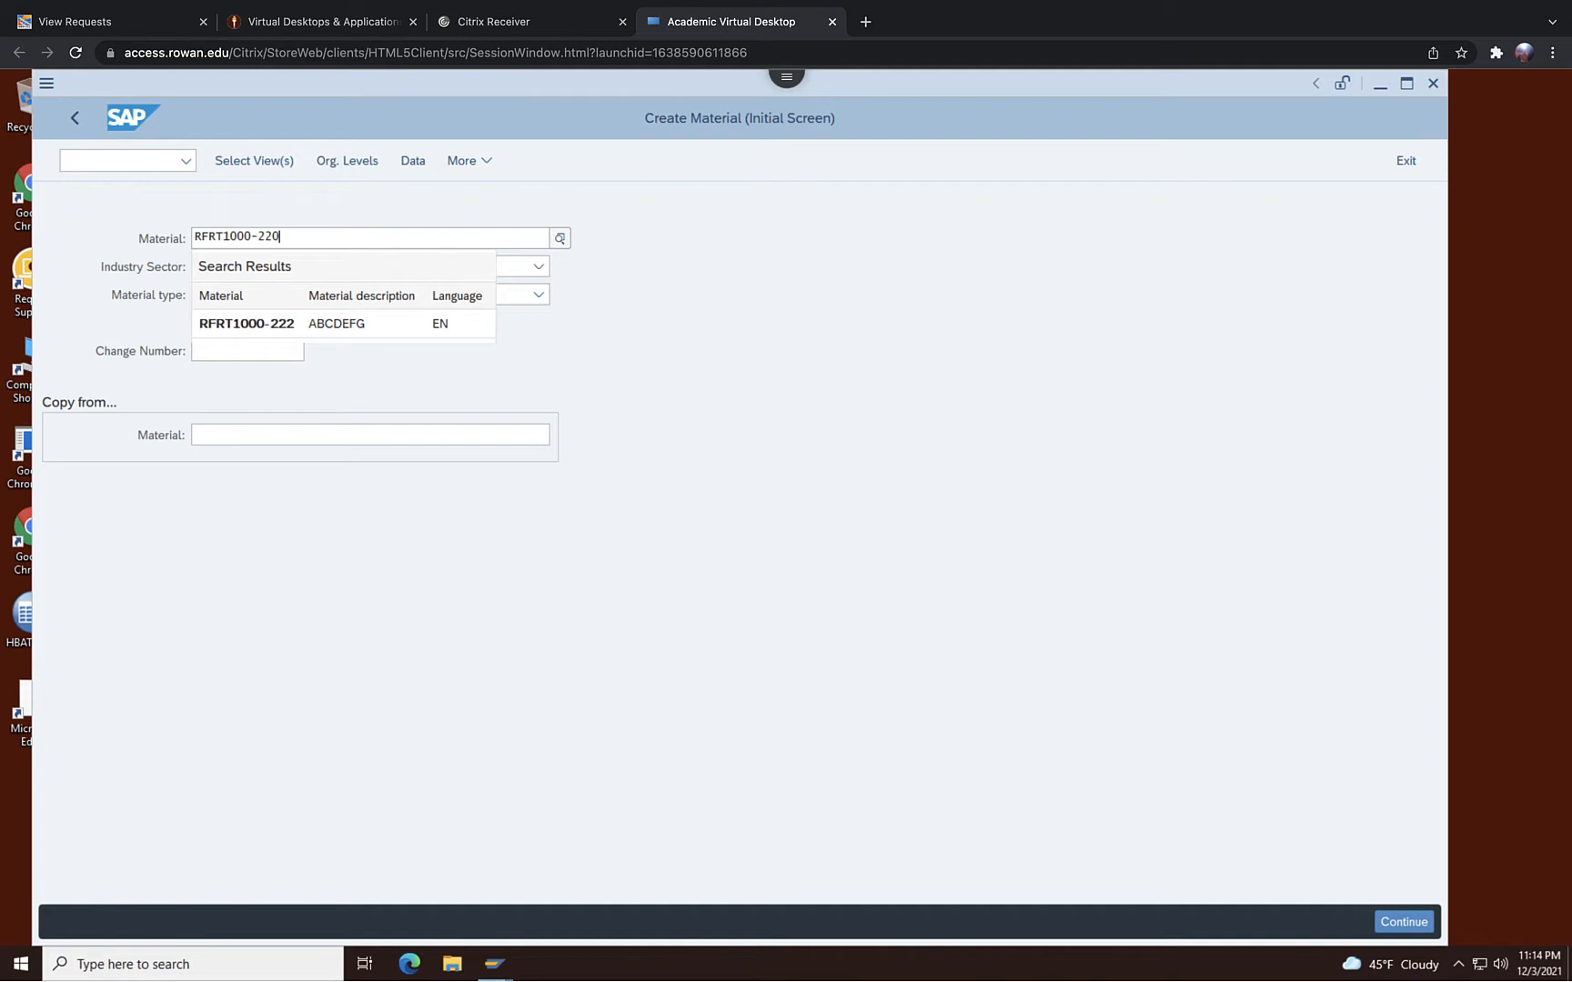
key(BackSpace)
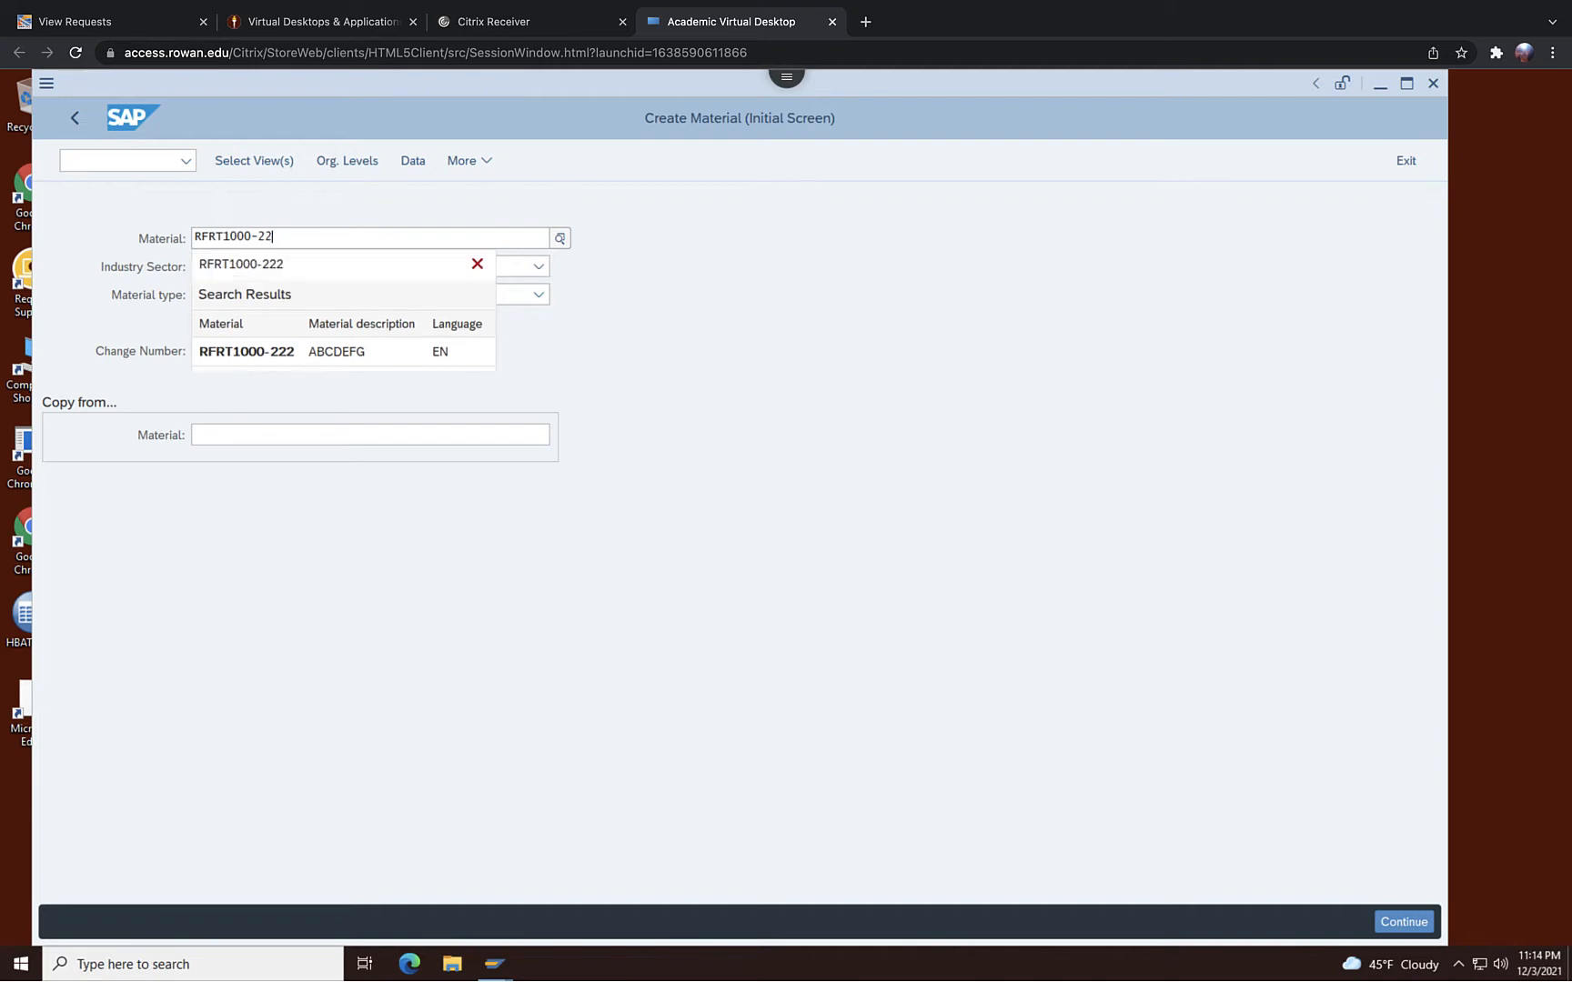
text(2)
Set the industry sector to Retail and continue to the view selection
click(575, 583)
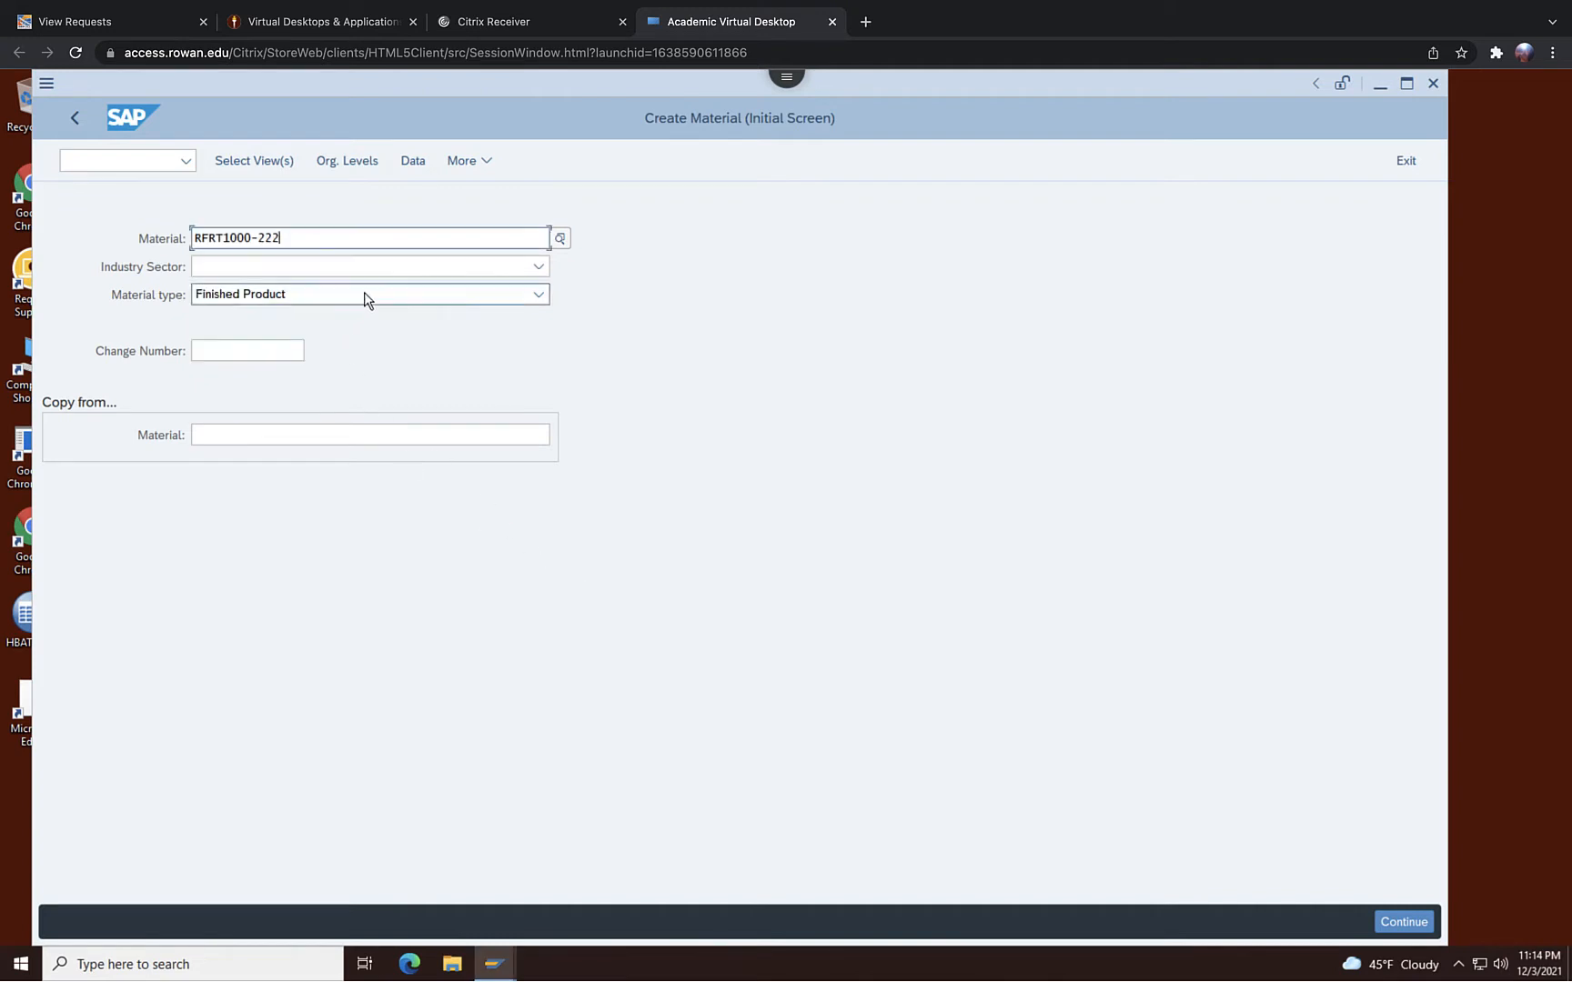
click(385, 268)
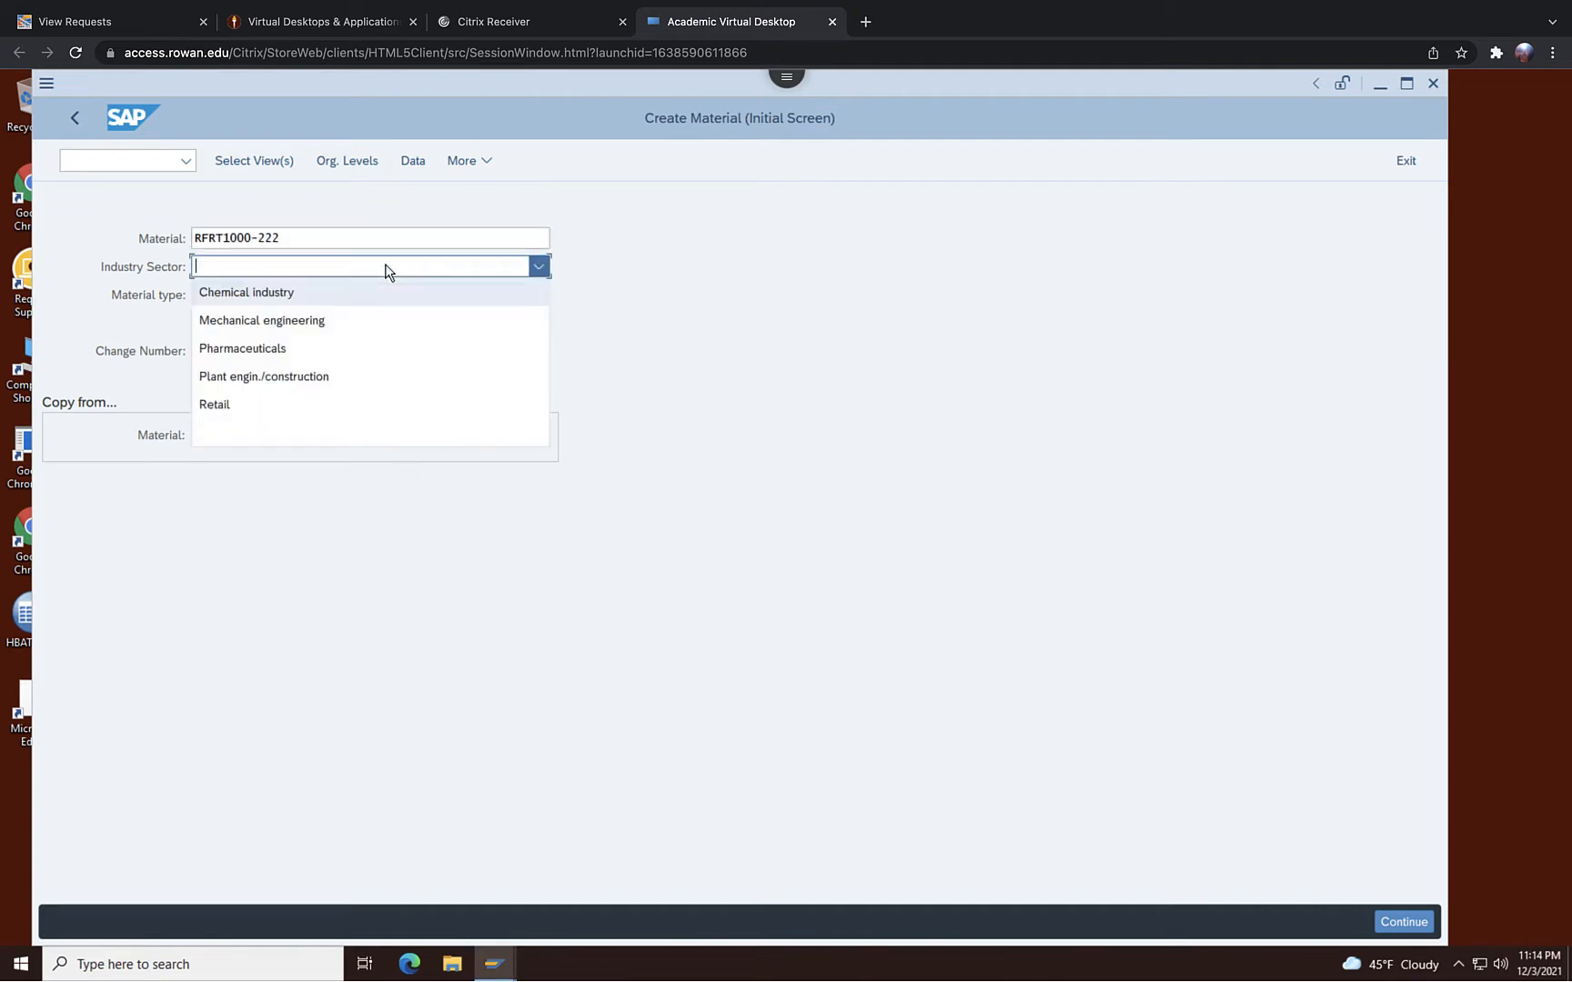
click(306, 406)
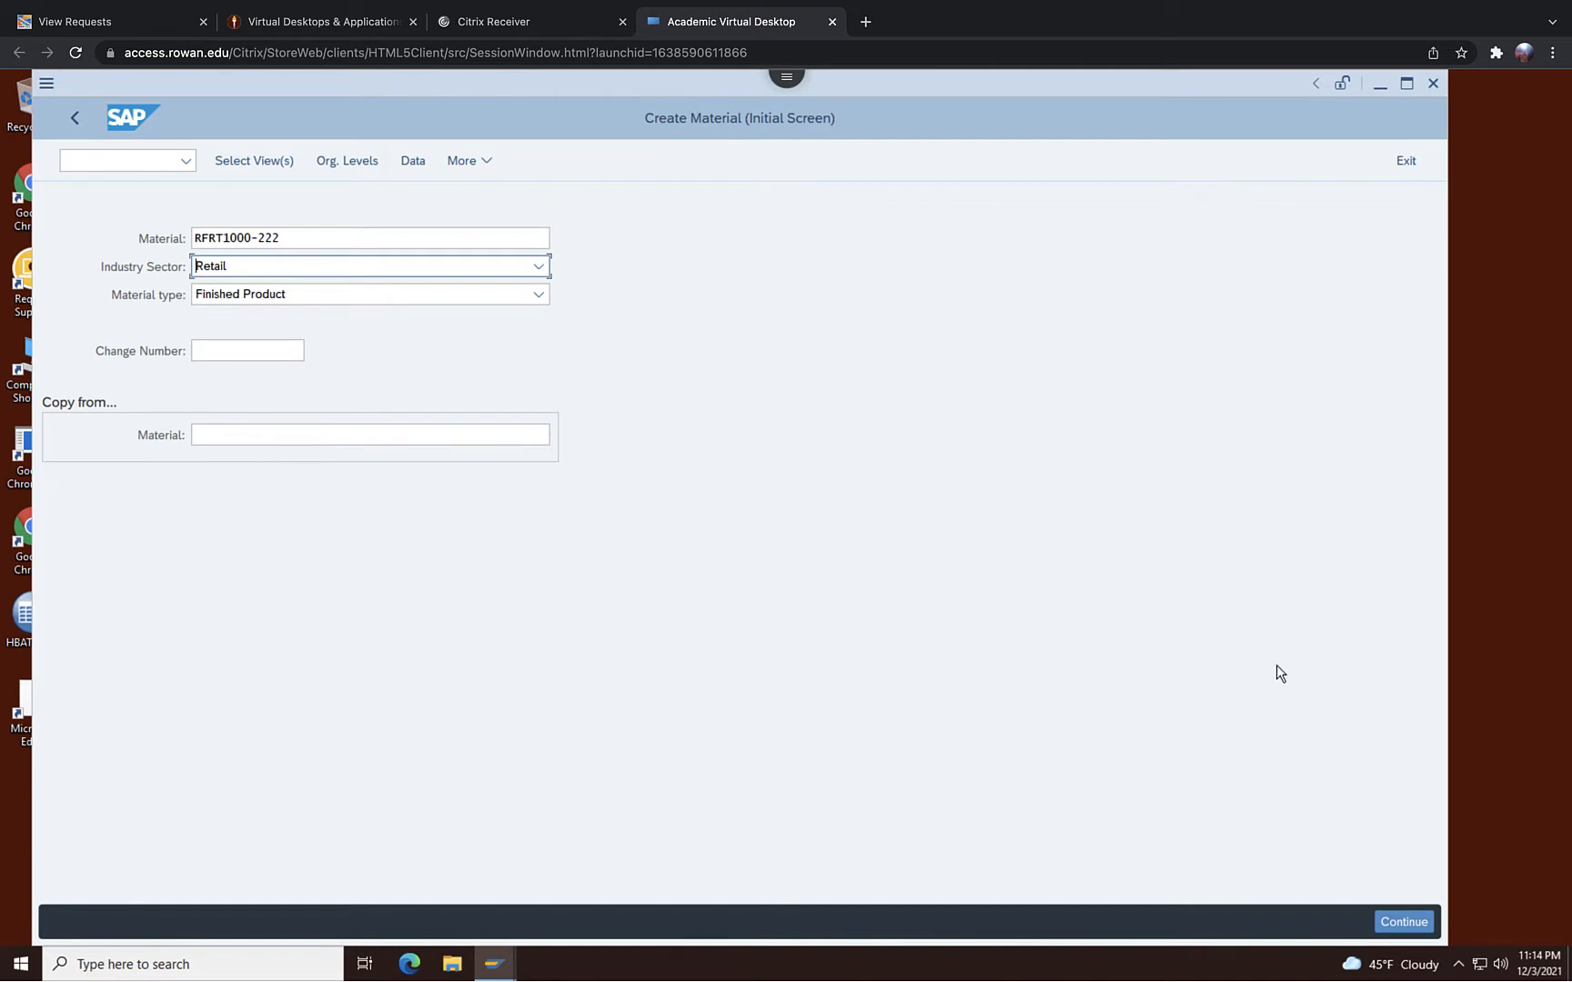
click(1389, 919)
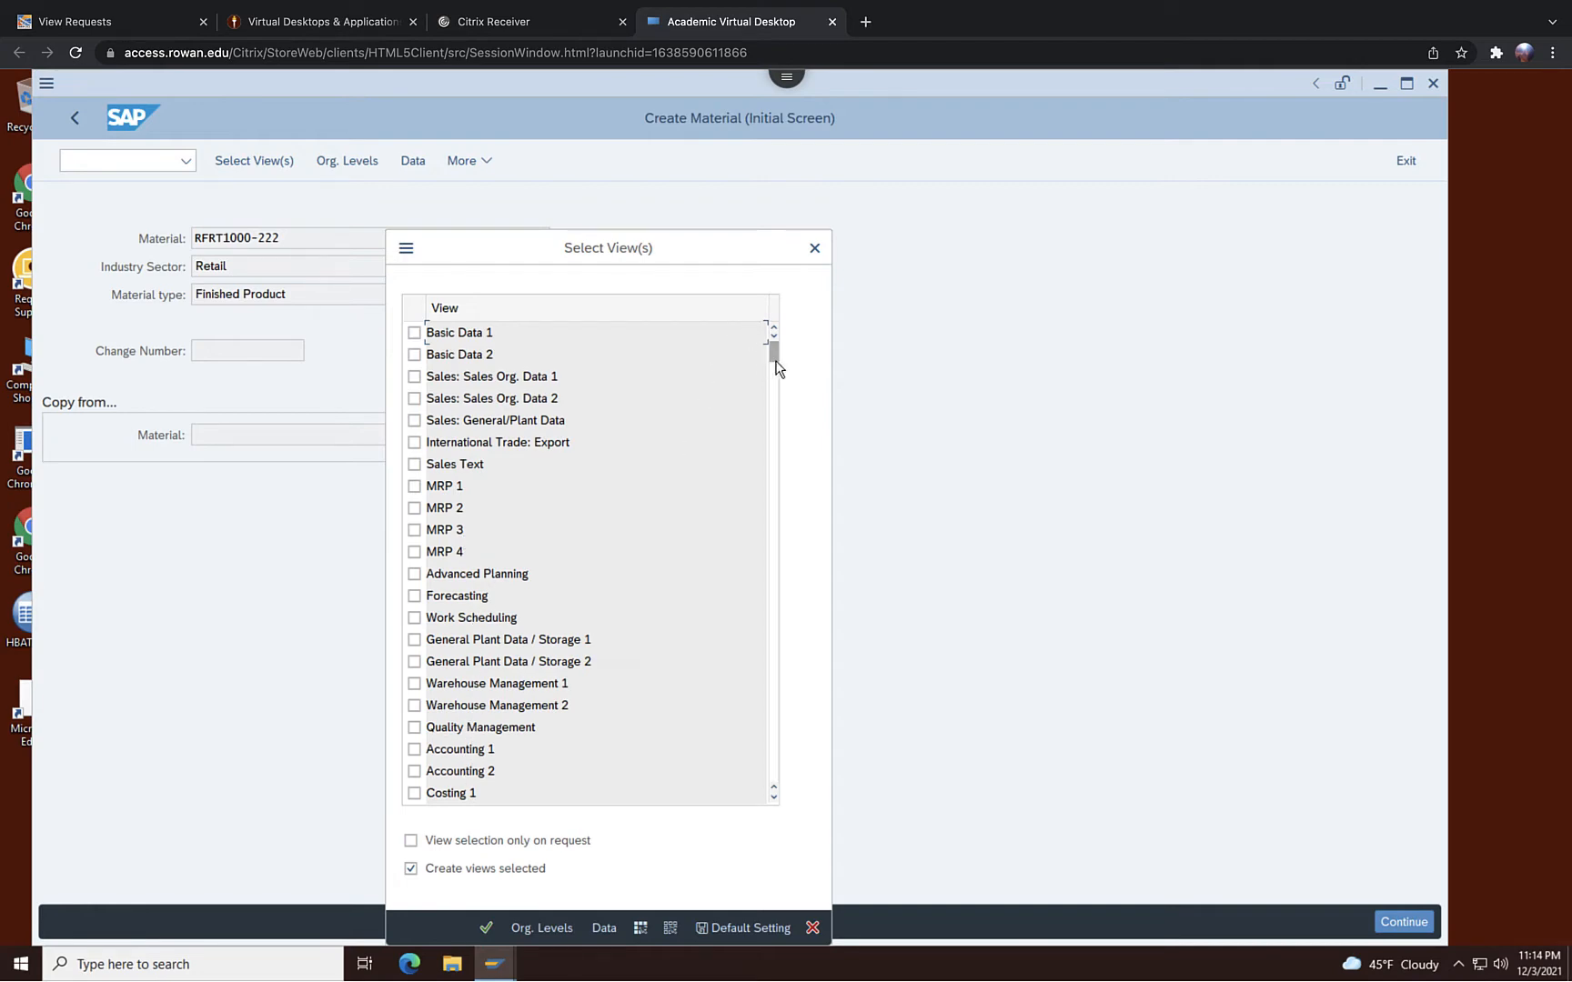
Select the Basic Data 1, MRP 1, MRP 2, MRP 3 and Work Scheduling views for the material and confirm the selection
drag(775, 355, 777, 483)
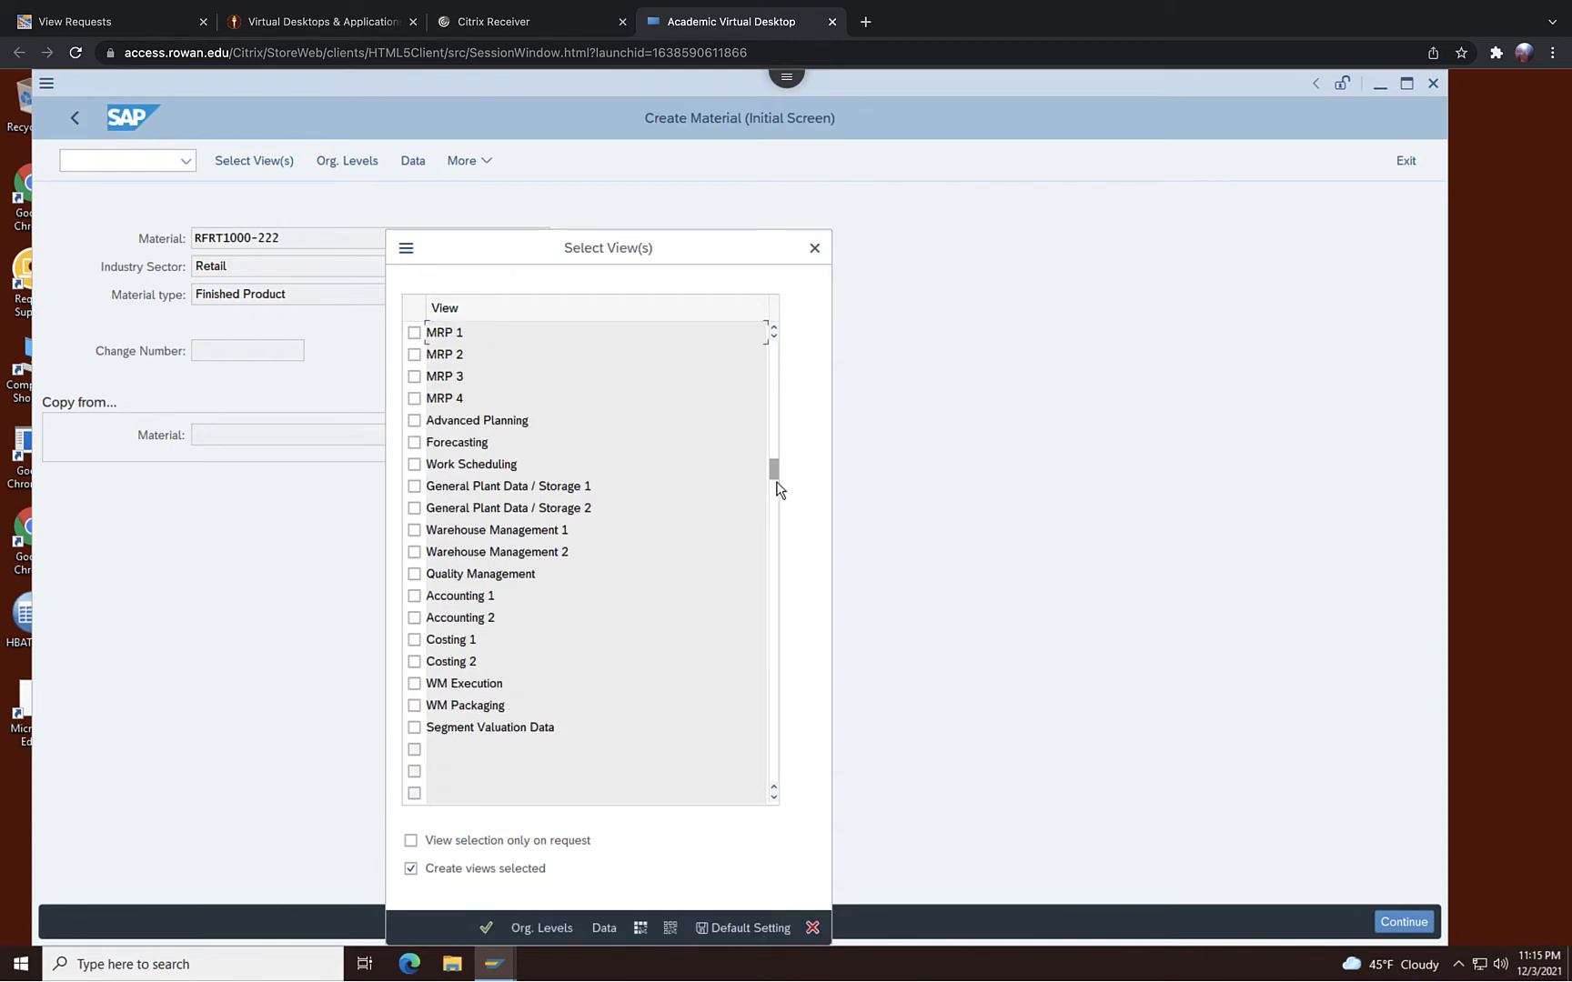
drag(775, 466, 789, 344)
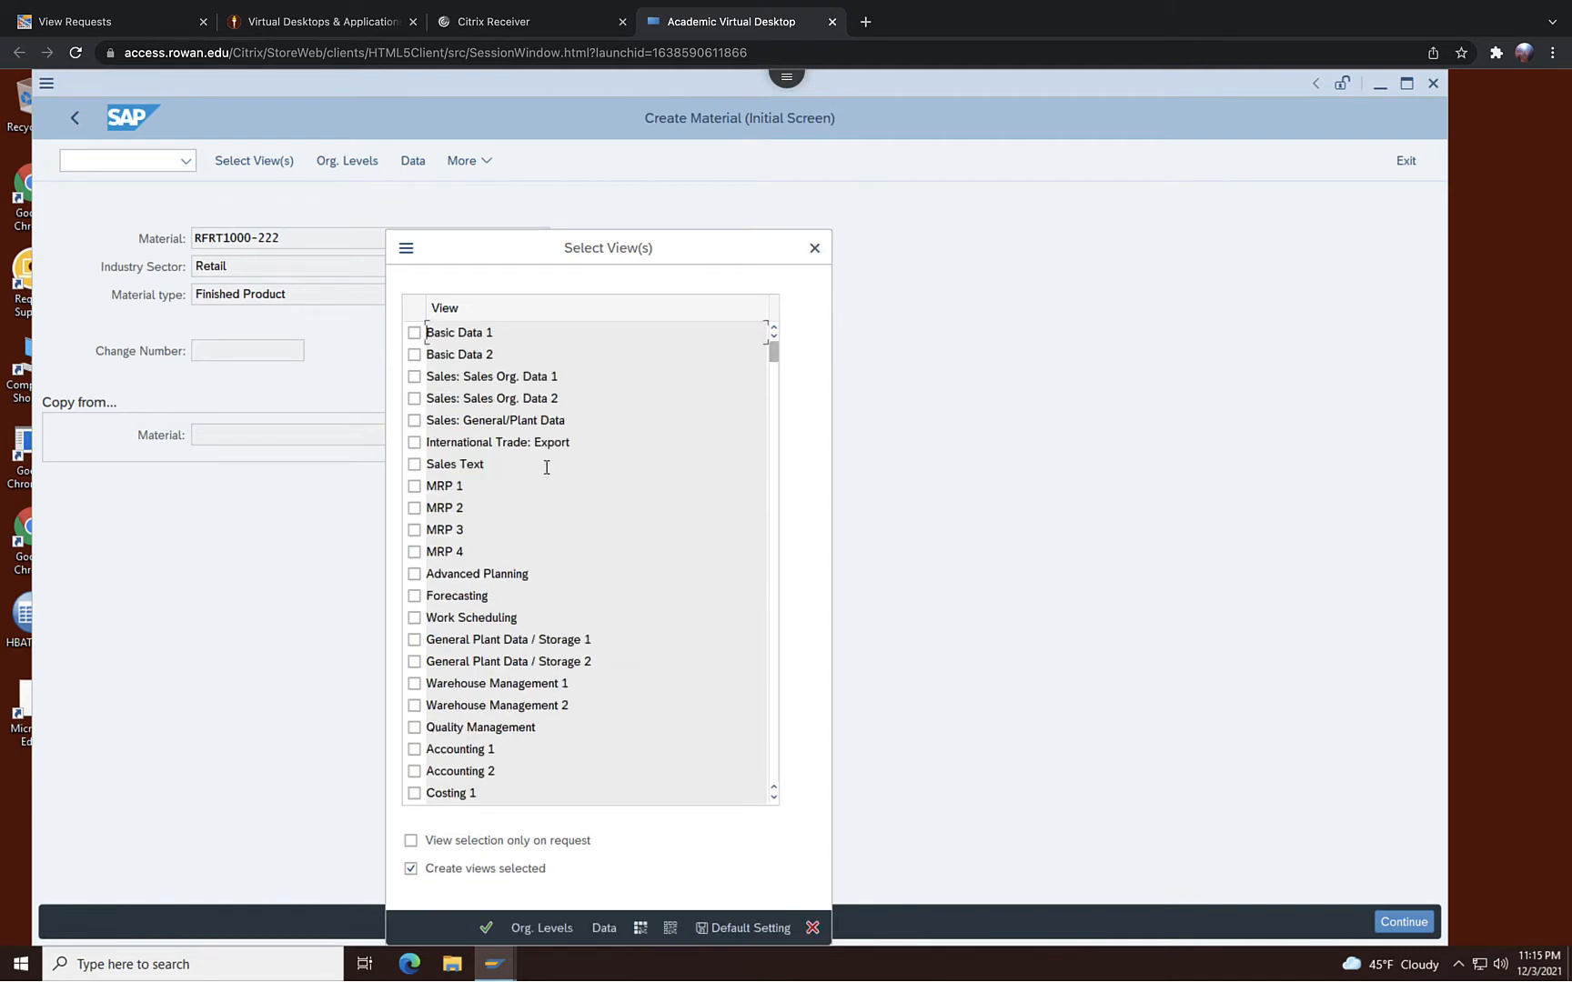
click(414, 334)
click(414, 487)
click(416, 530)
click(414, 508)
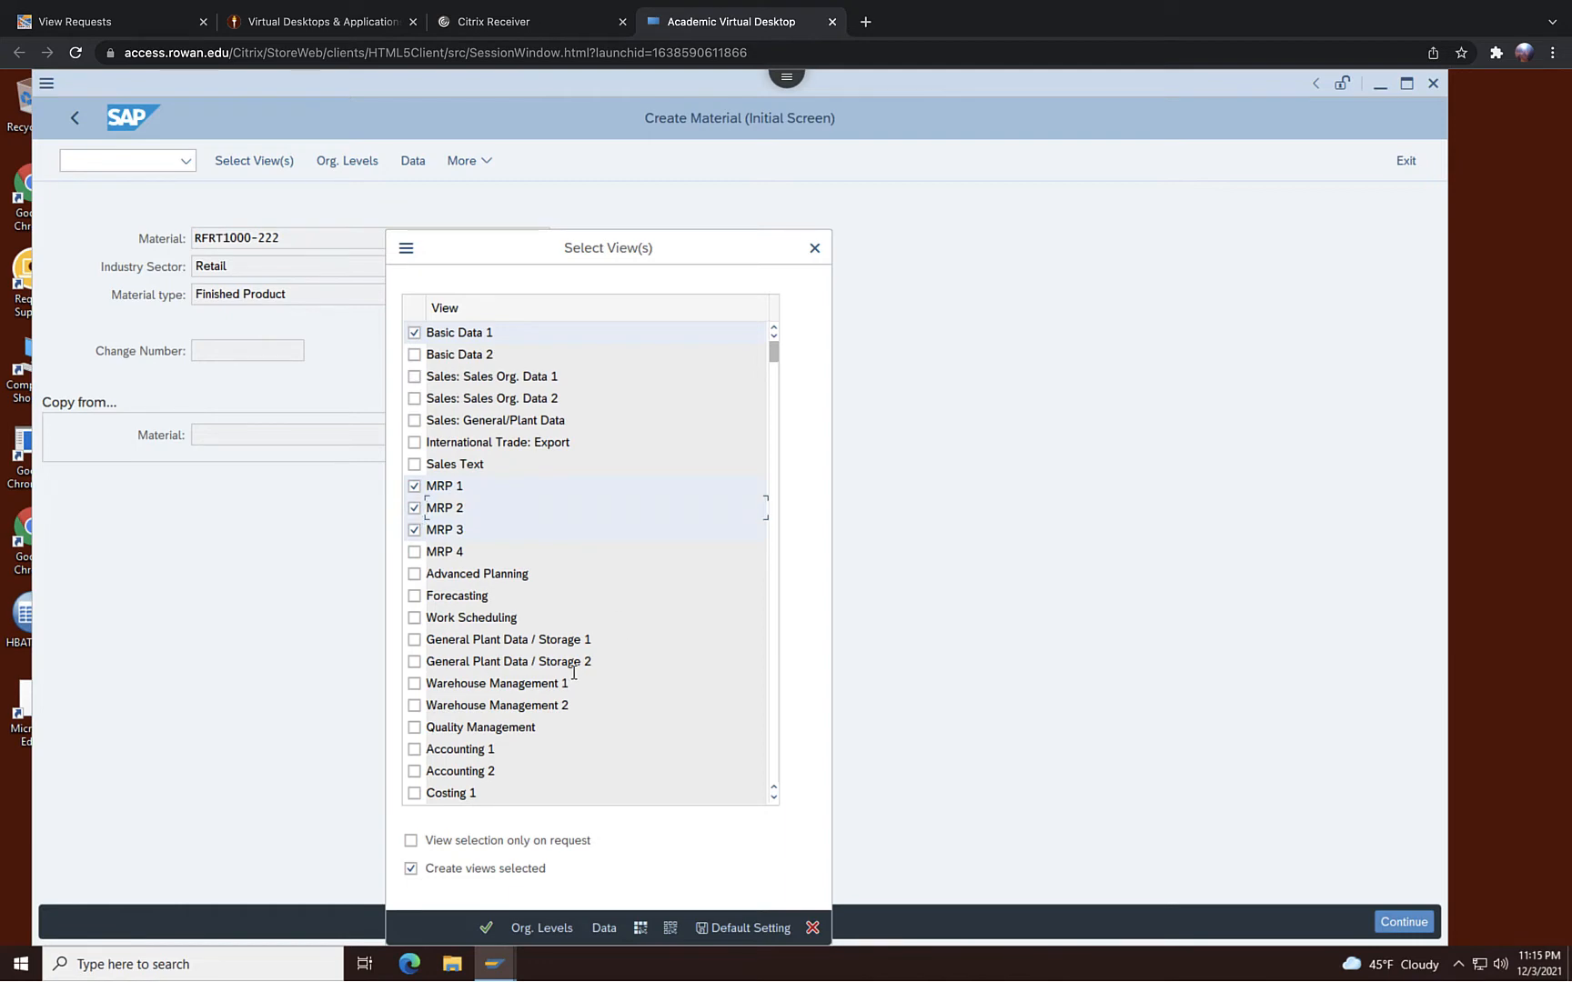
click(414, 619)
scroll(703, 726, down, 2)
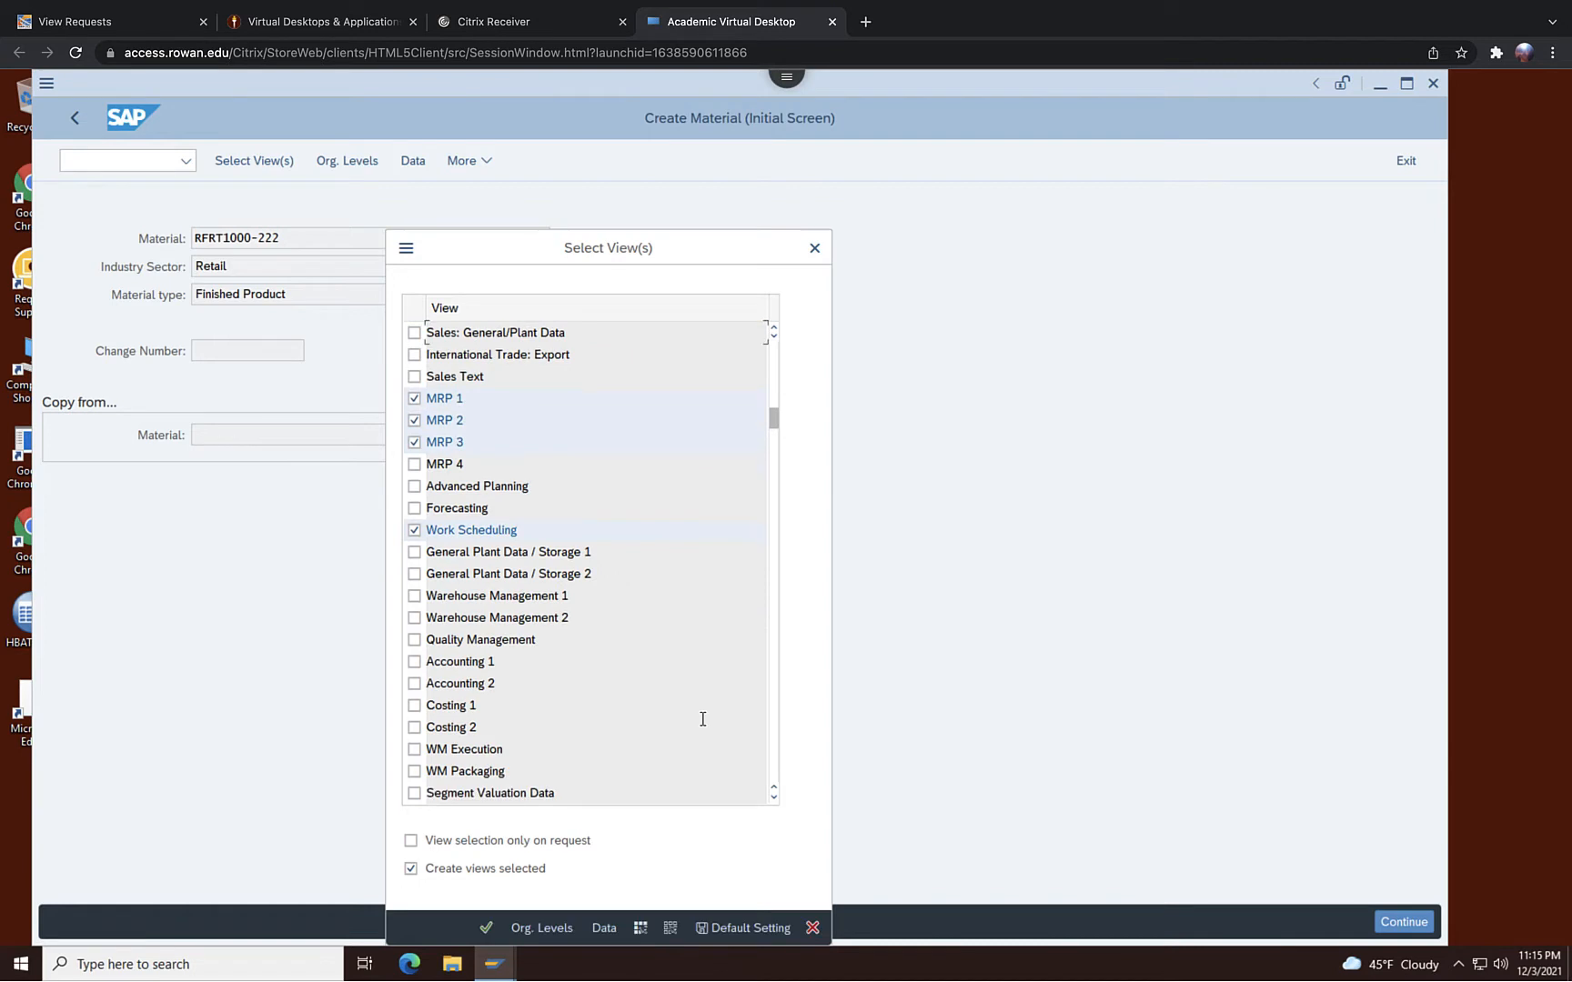
click(492, 932)
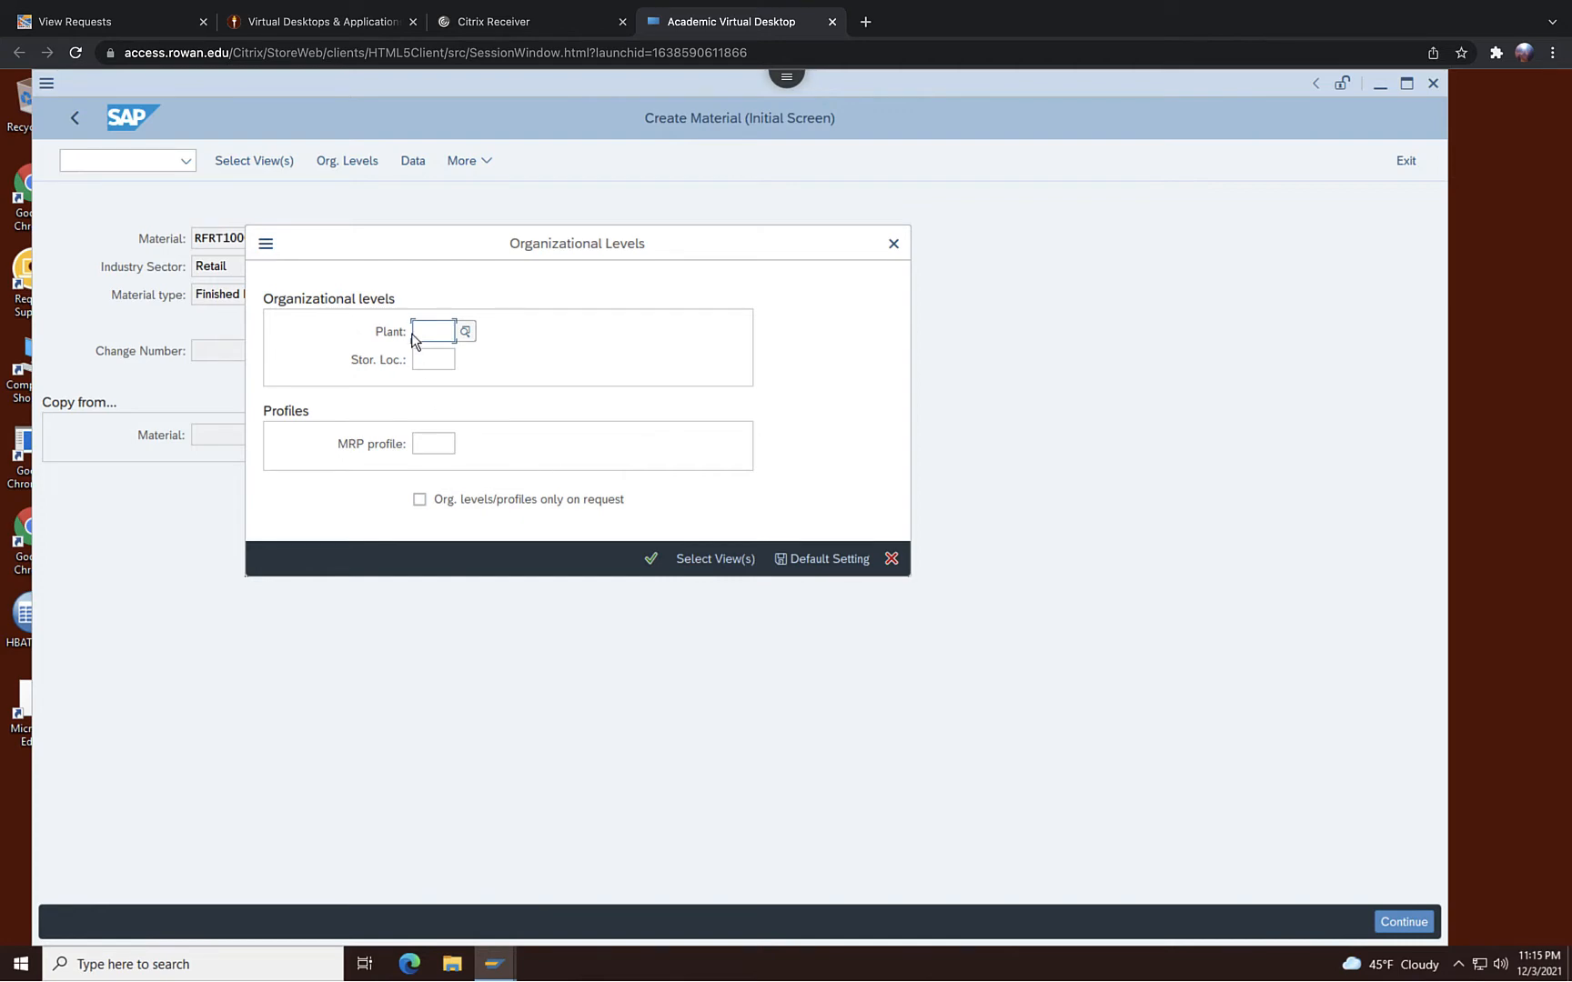
Choose Plant Dallas (DL00) as the plant from the possible entries and confirm the organizational levels
click(464, 332)
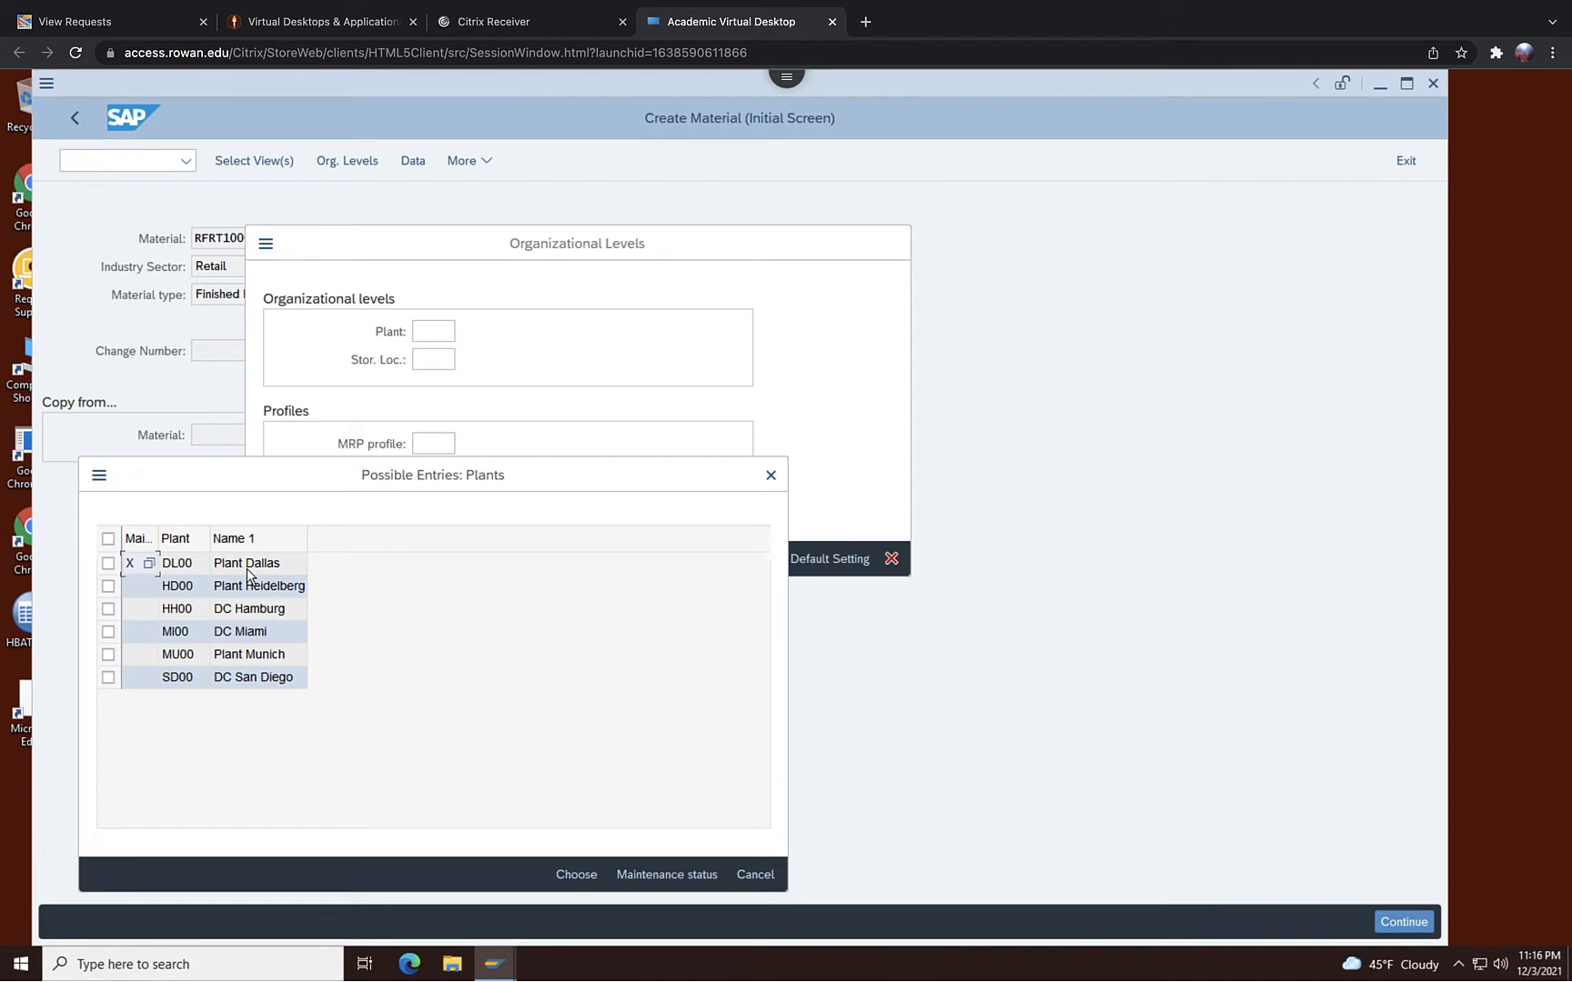
click(108, 564)
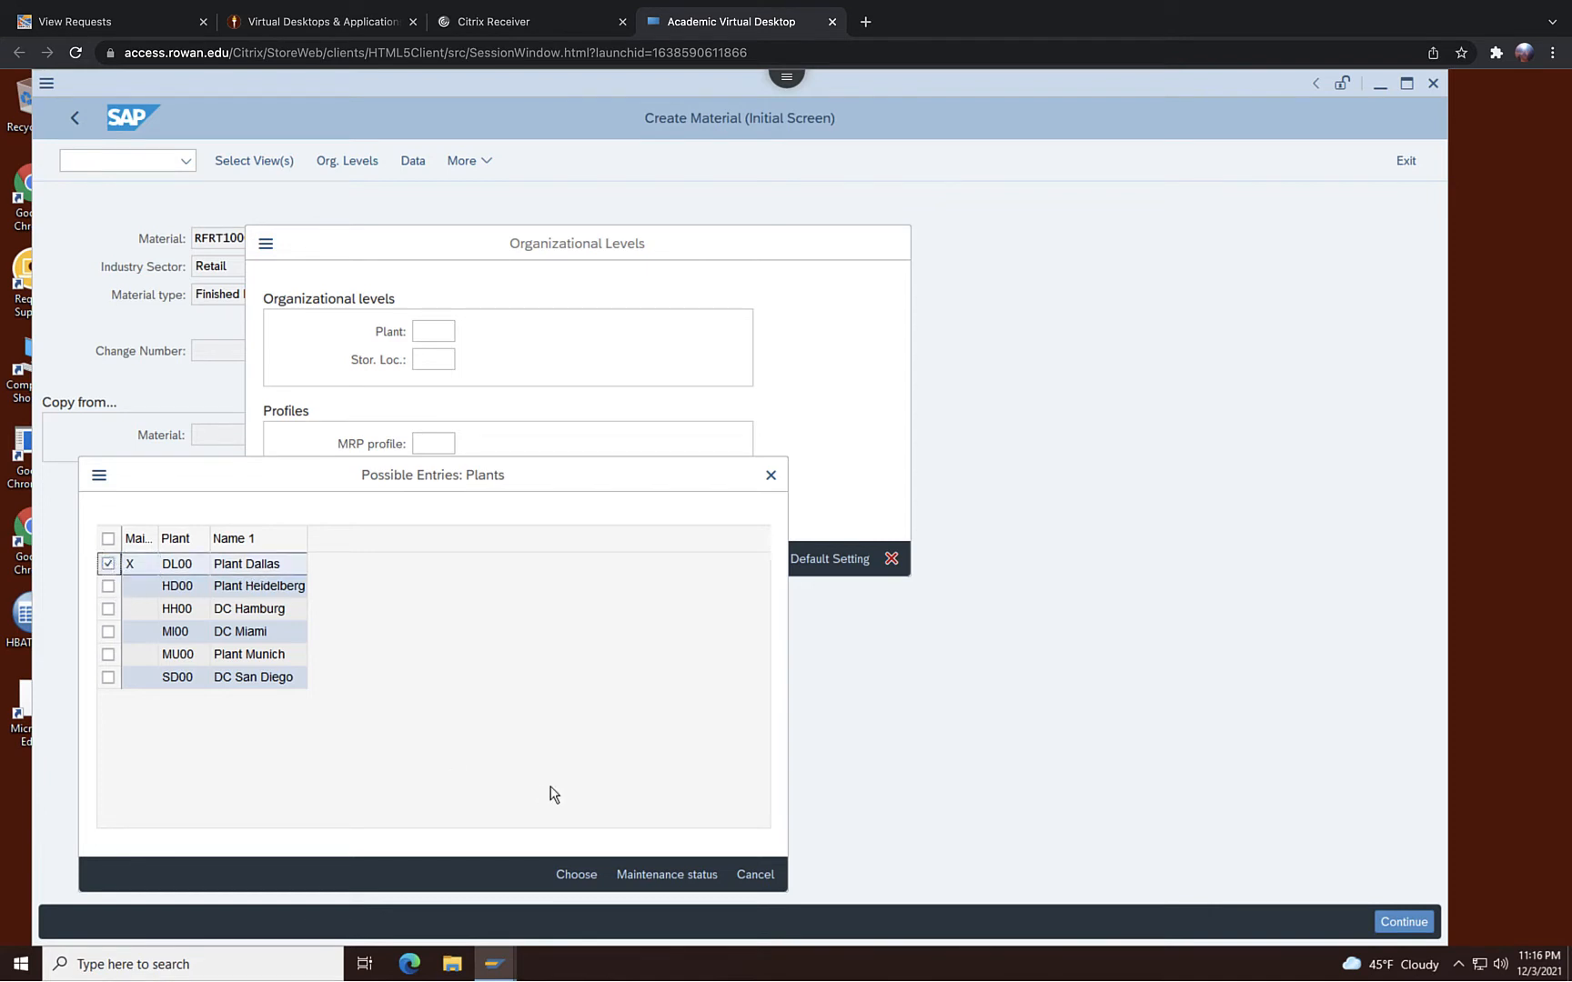
click(575, 874)
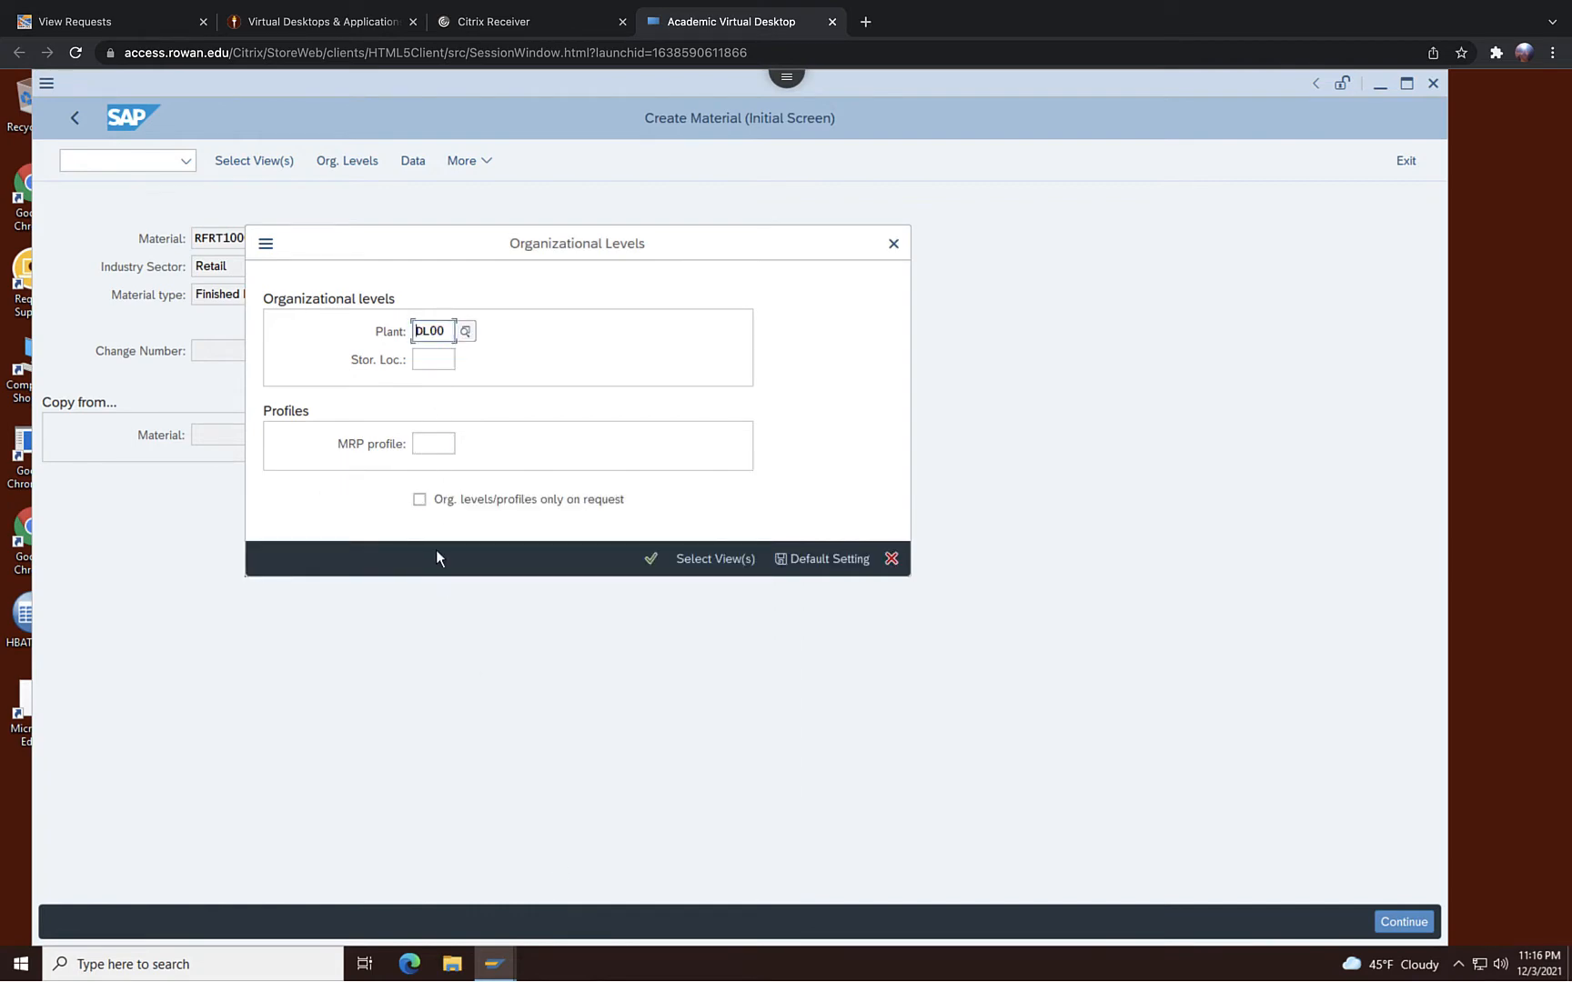
click(651, 562)
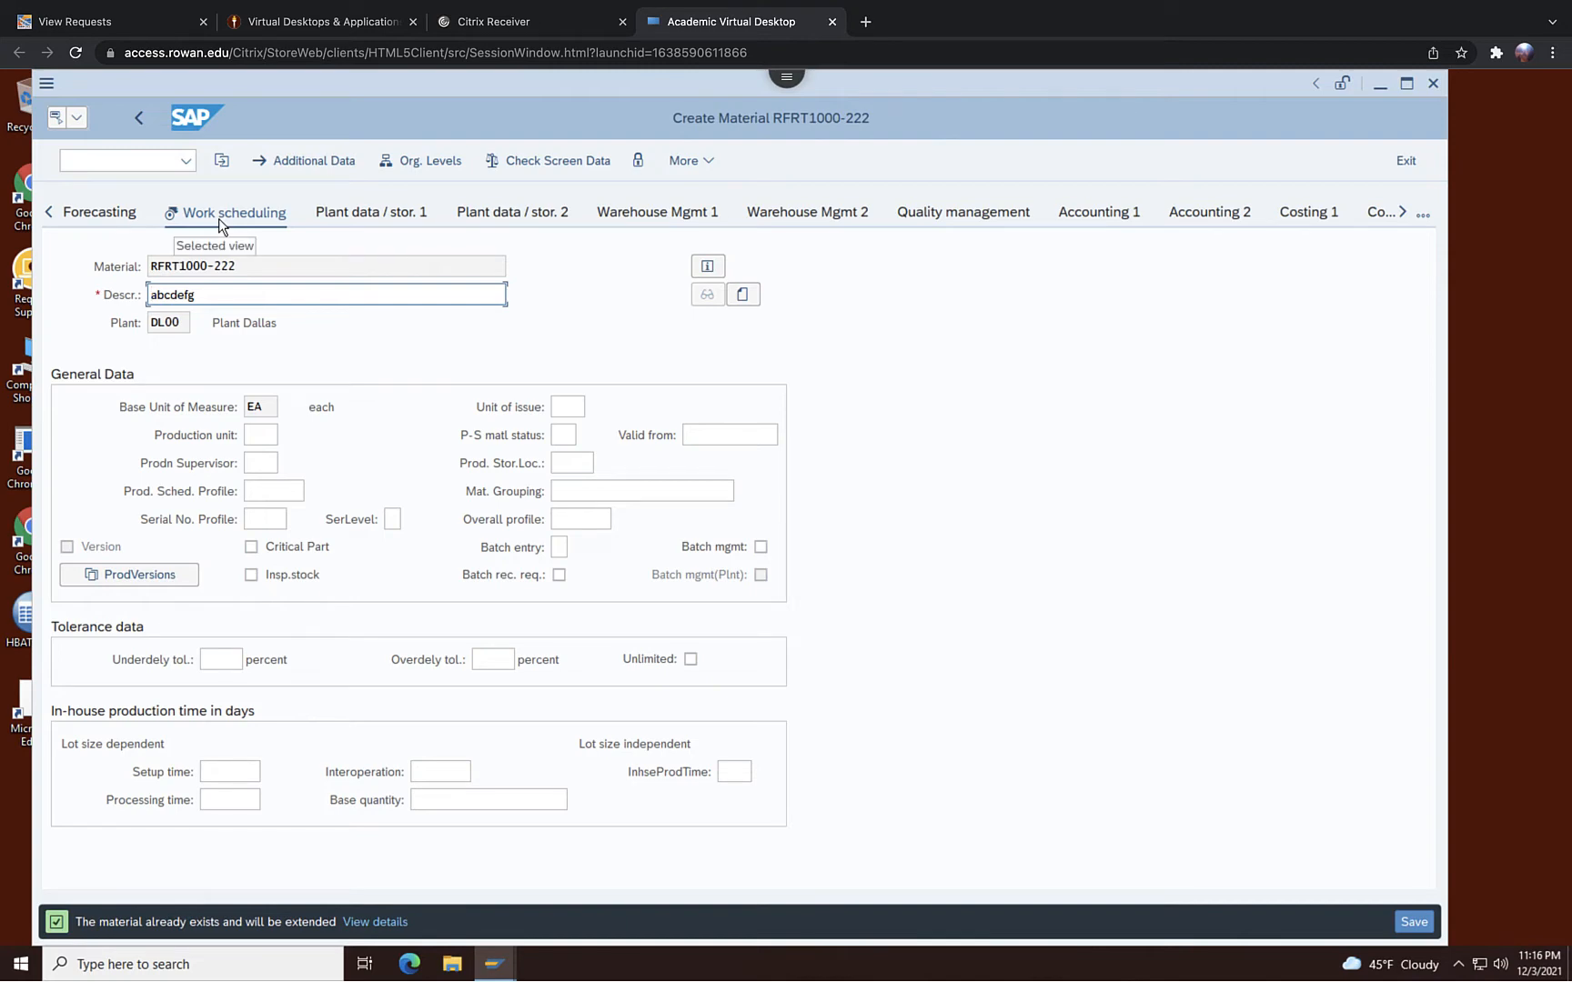
Try to open the Basic data 1 view of the material
click(47, 212)
click(47, 211)
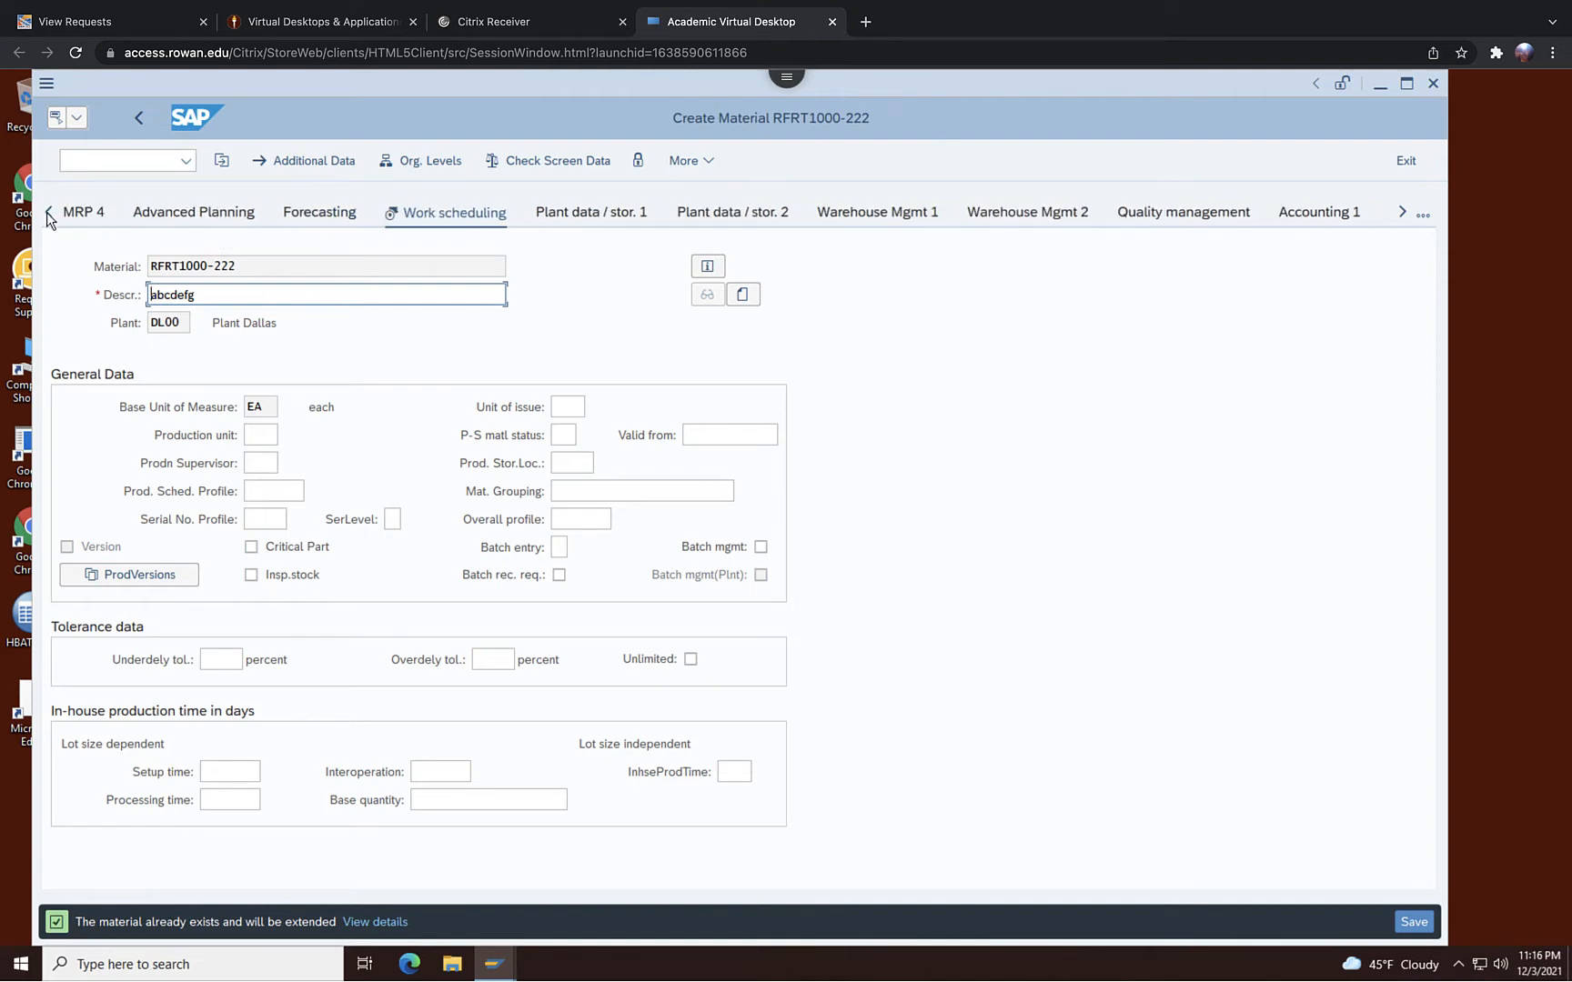
click(47, 212)
click(47, 212)
click(48, 212)
click(47, 212)
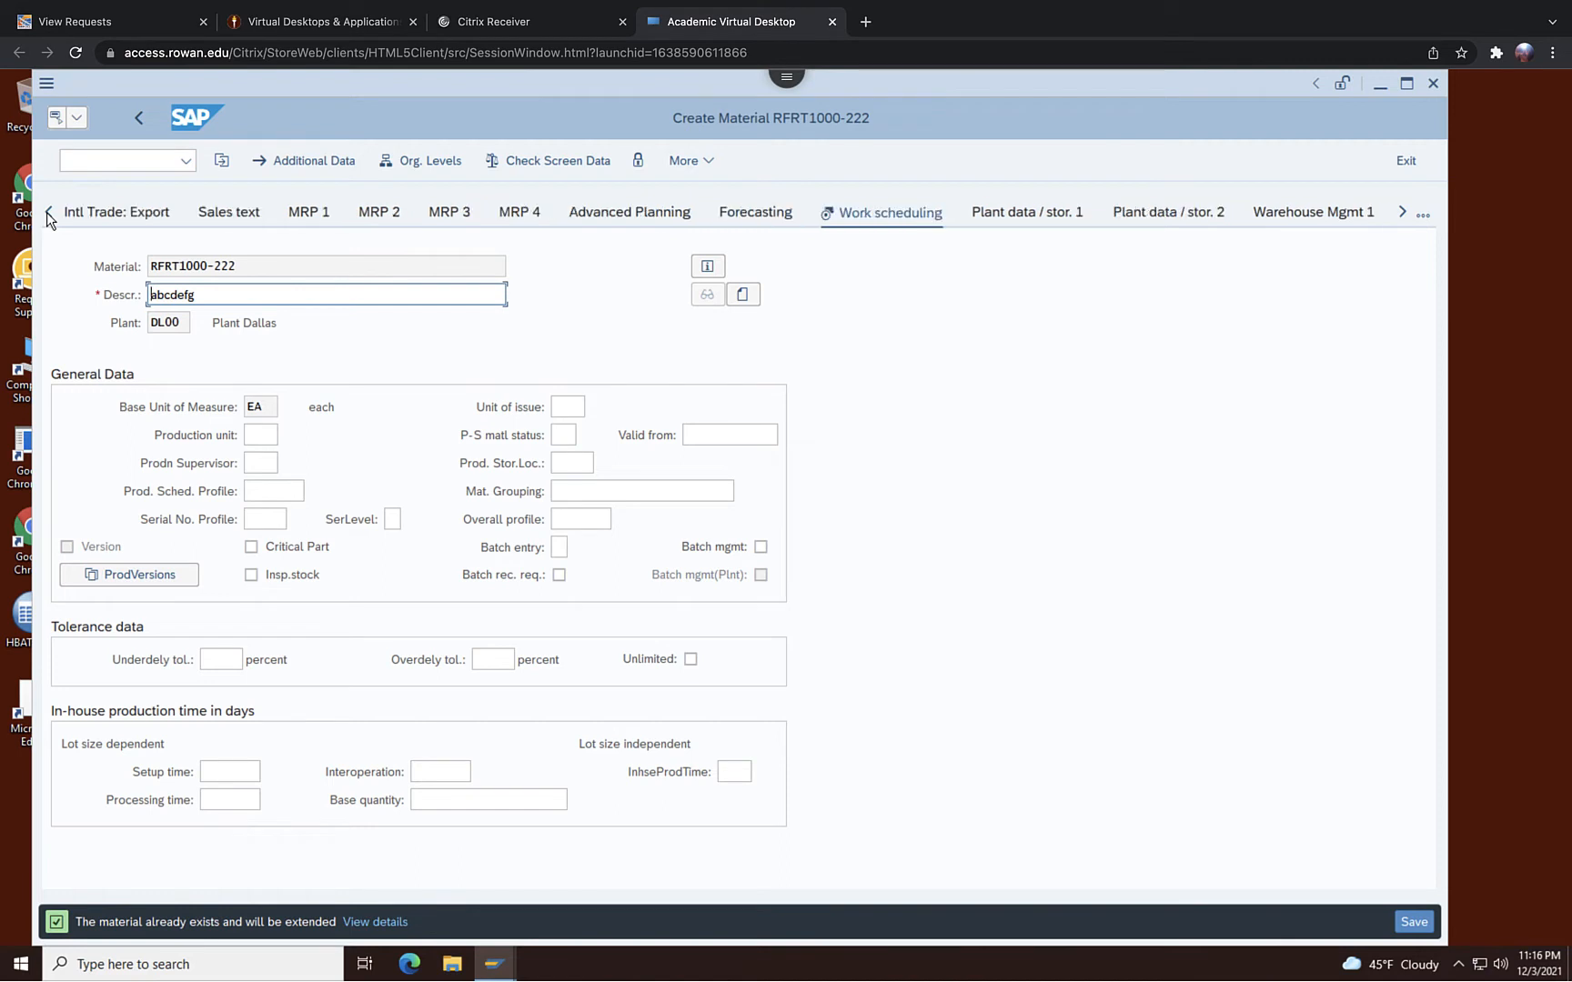
click(47, 212)
click(47, 212)
click(47, 212)
click(48, 212)
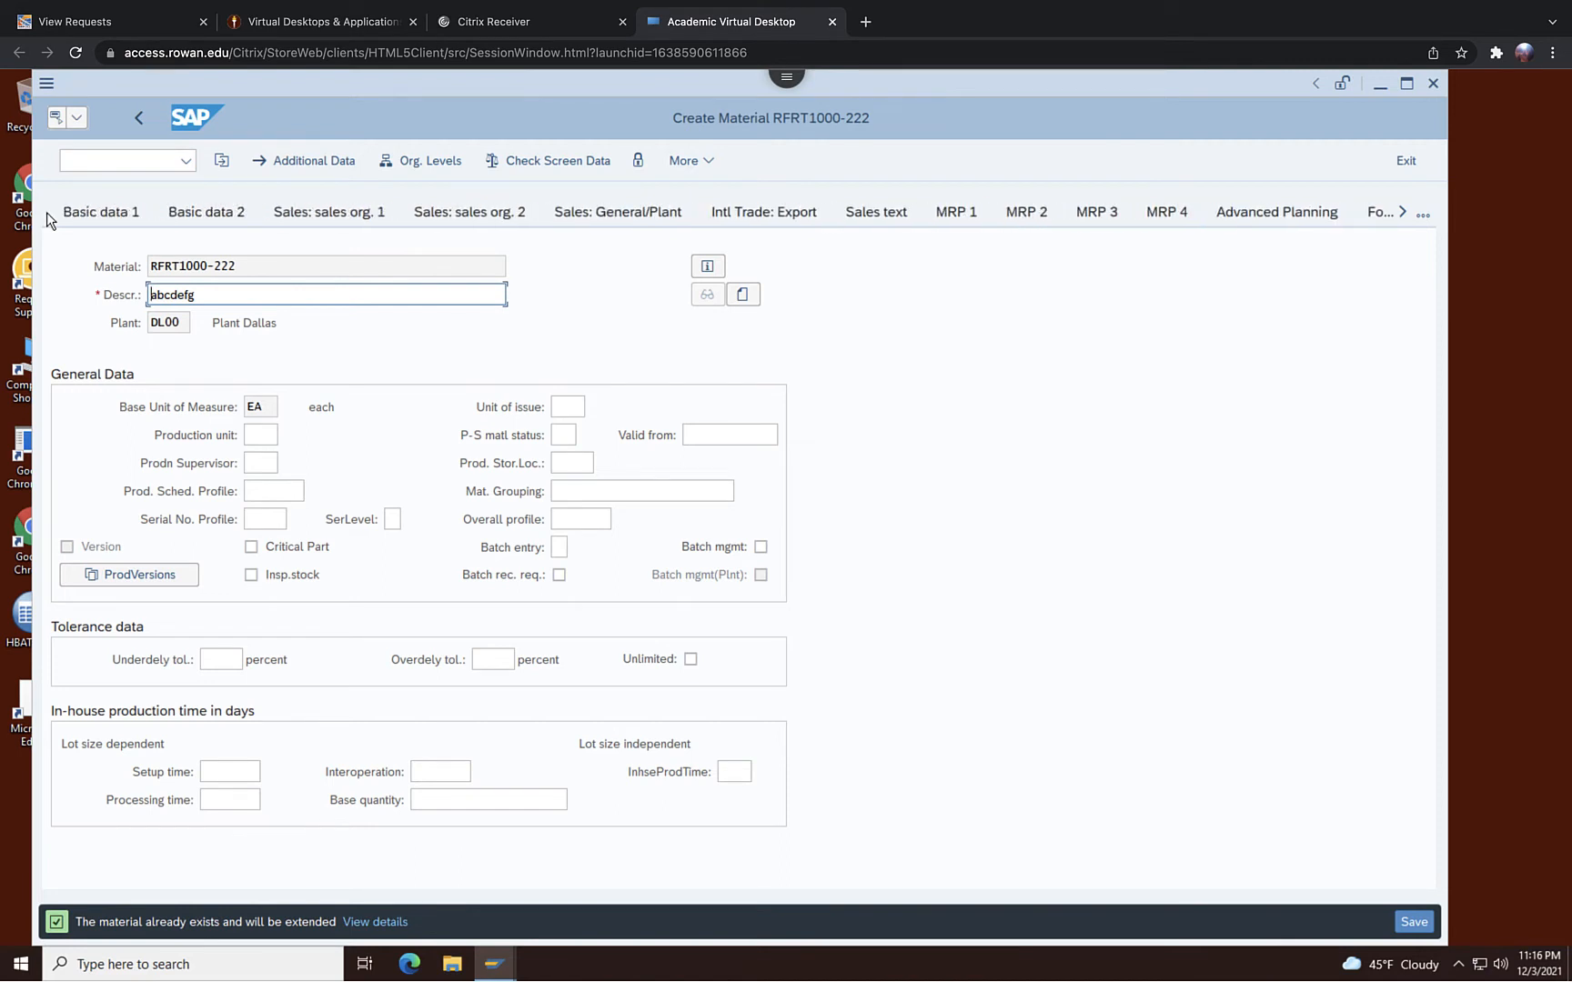
click(90, 213)
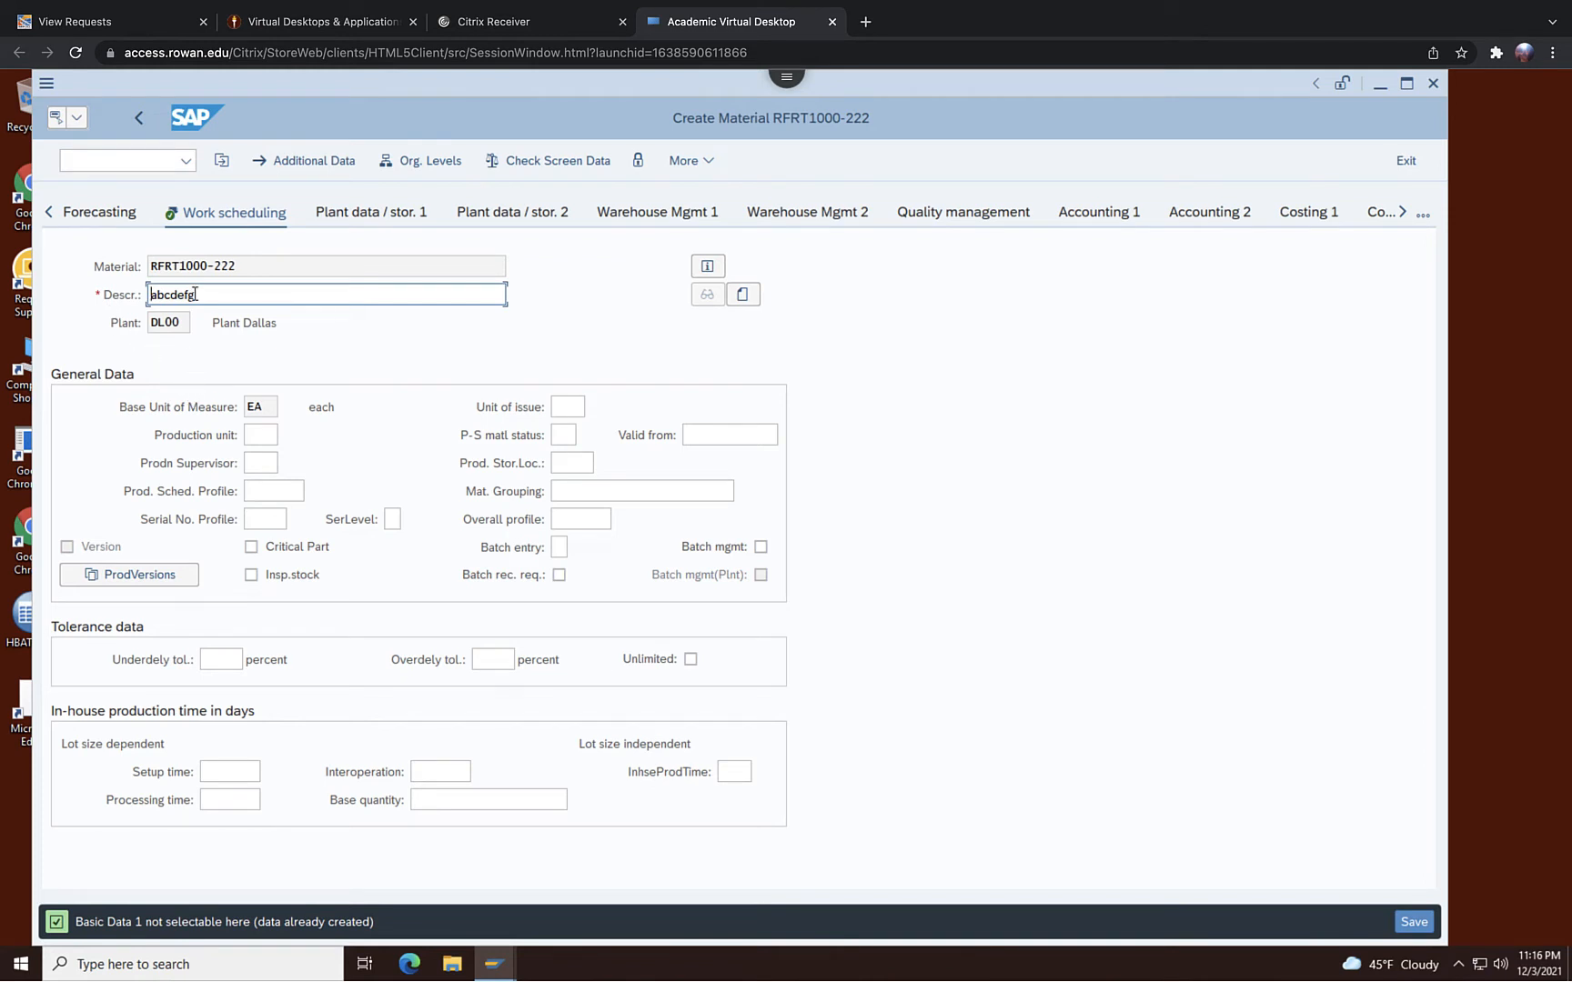
Replace the material description with "Ridge Front Std 222"
key(BackSpace)
key(BackSpace)
key(BackSpace)
key(BackSpace)
key(BackSpace)
key(BackSpace)
key(BackSpace)
text(Ridge Front Std 222)
click(264, 462)
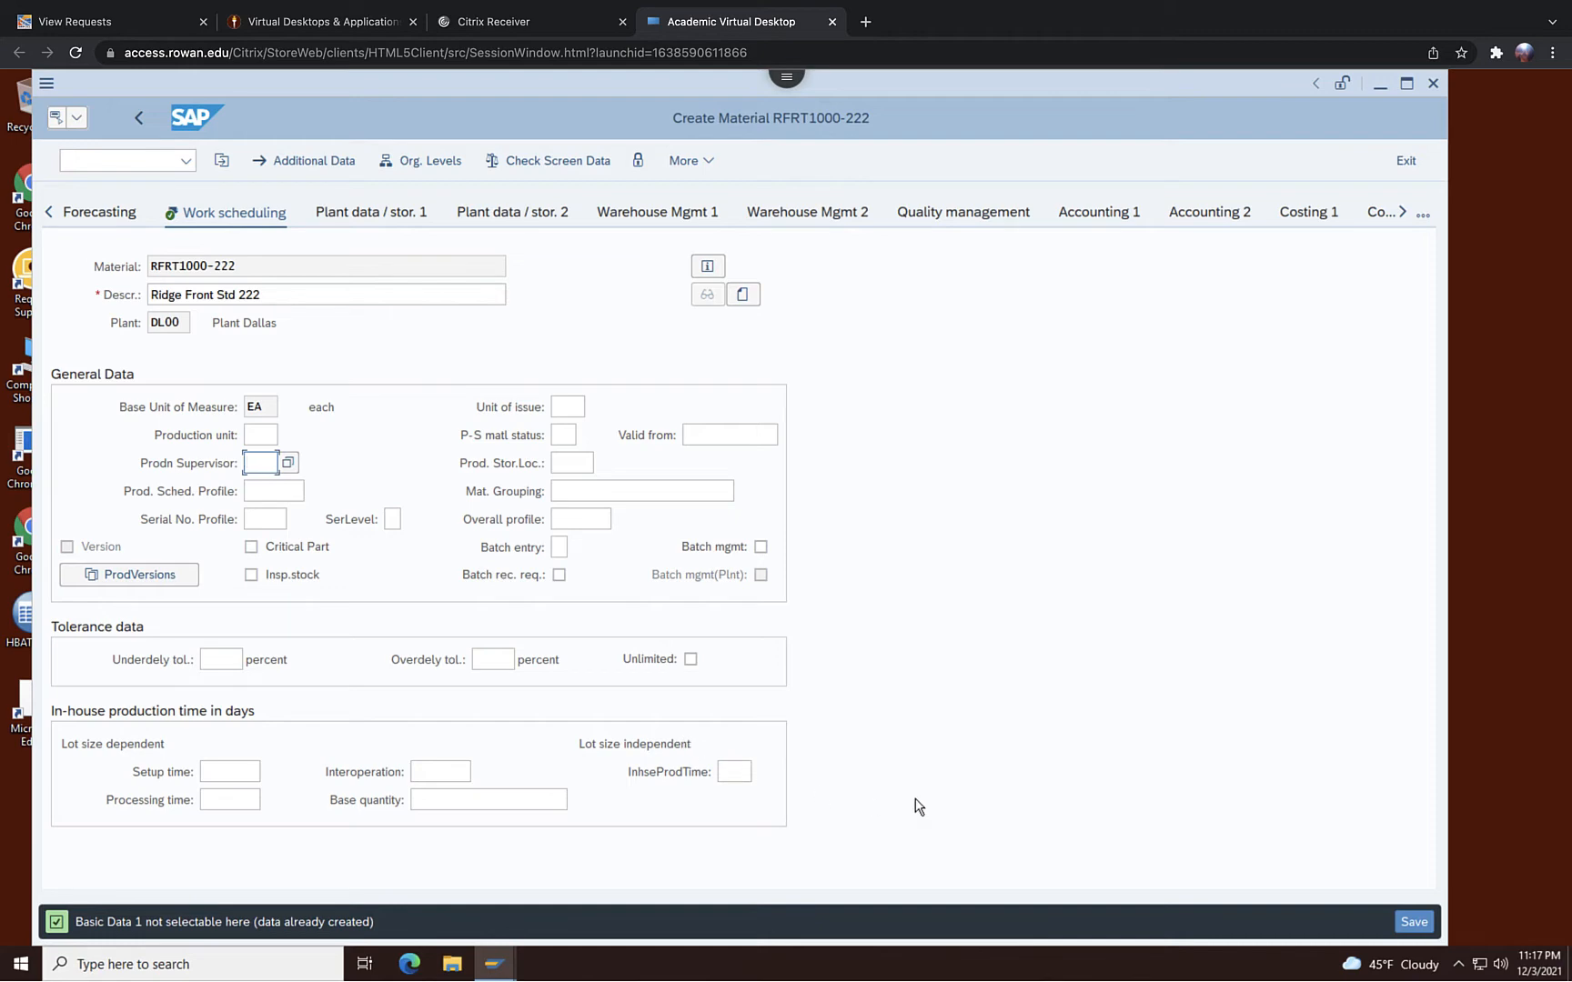
Save the new finished product material RFRT1000-222
click(1413, 923)
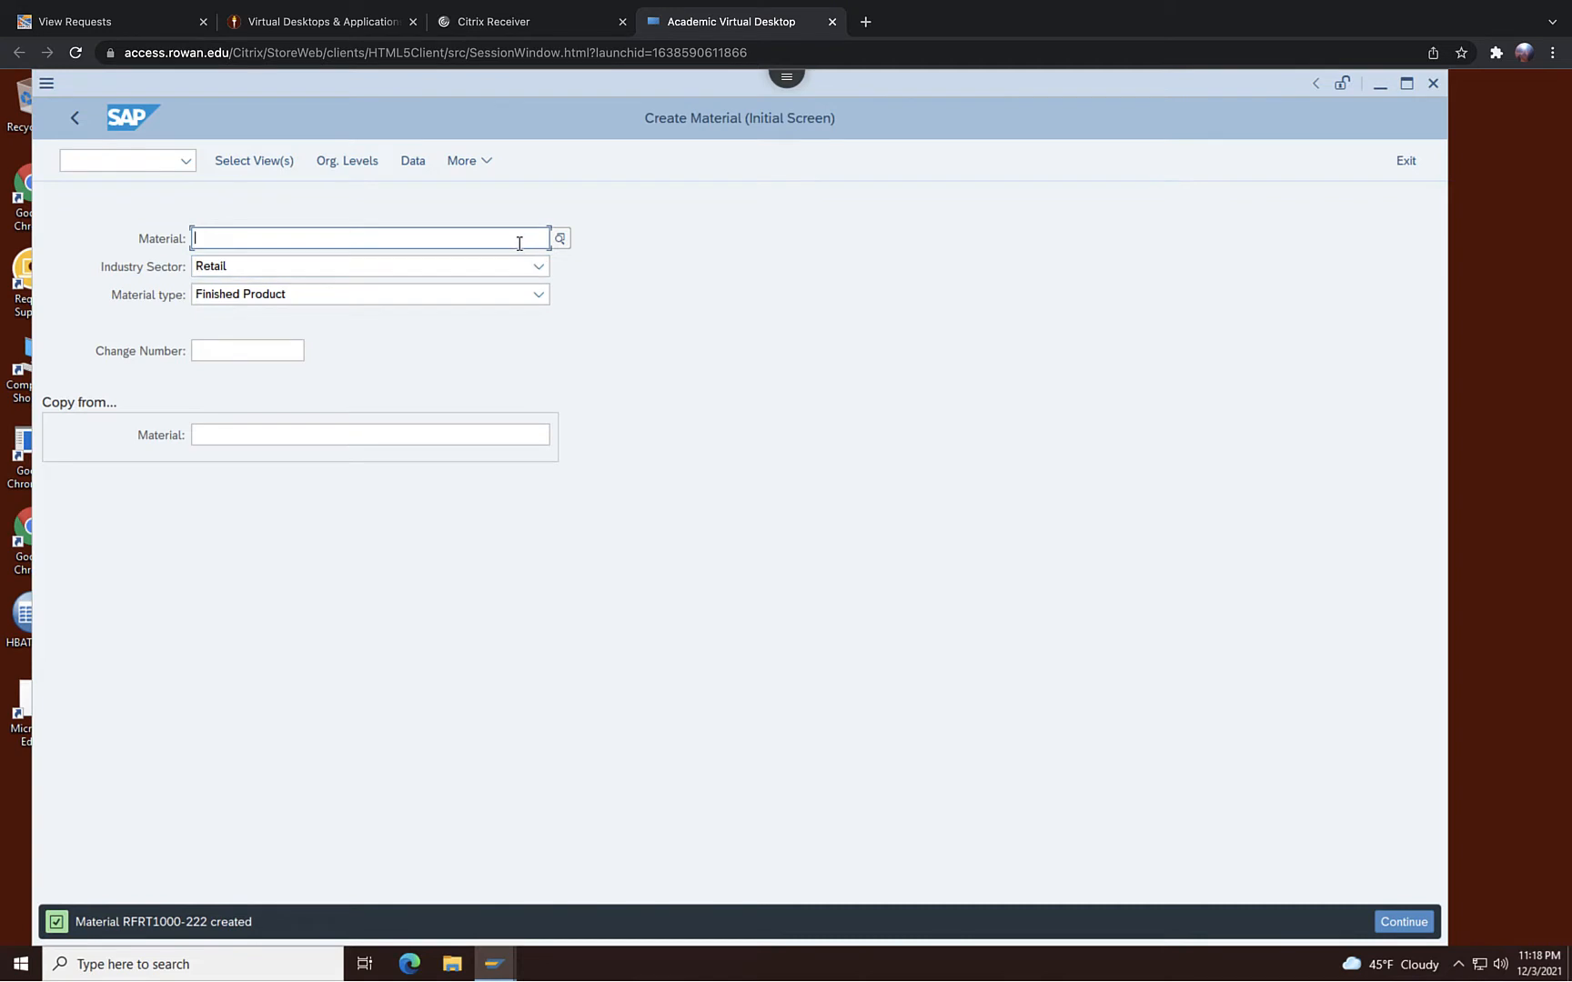
text(RFRT)
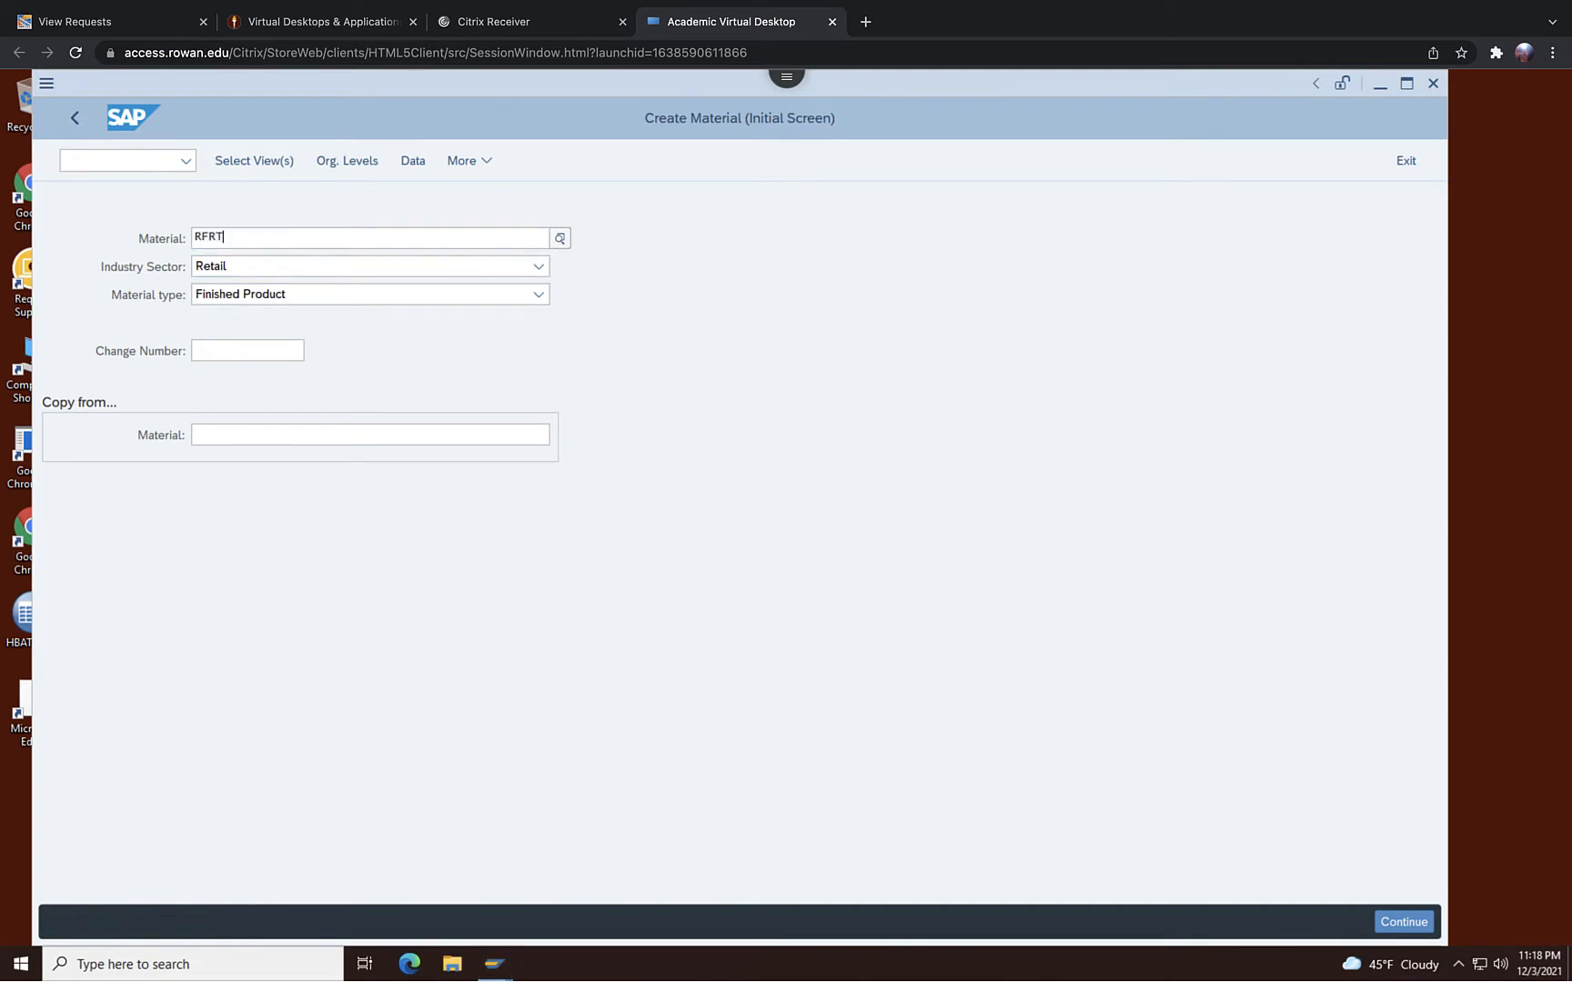
text(100)
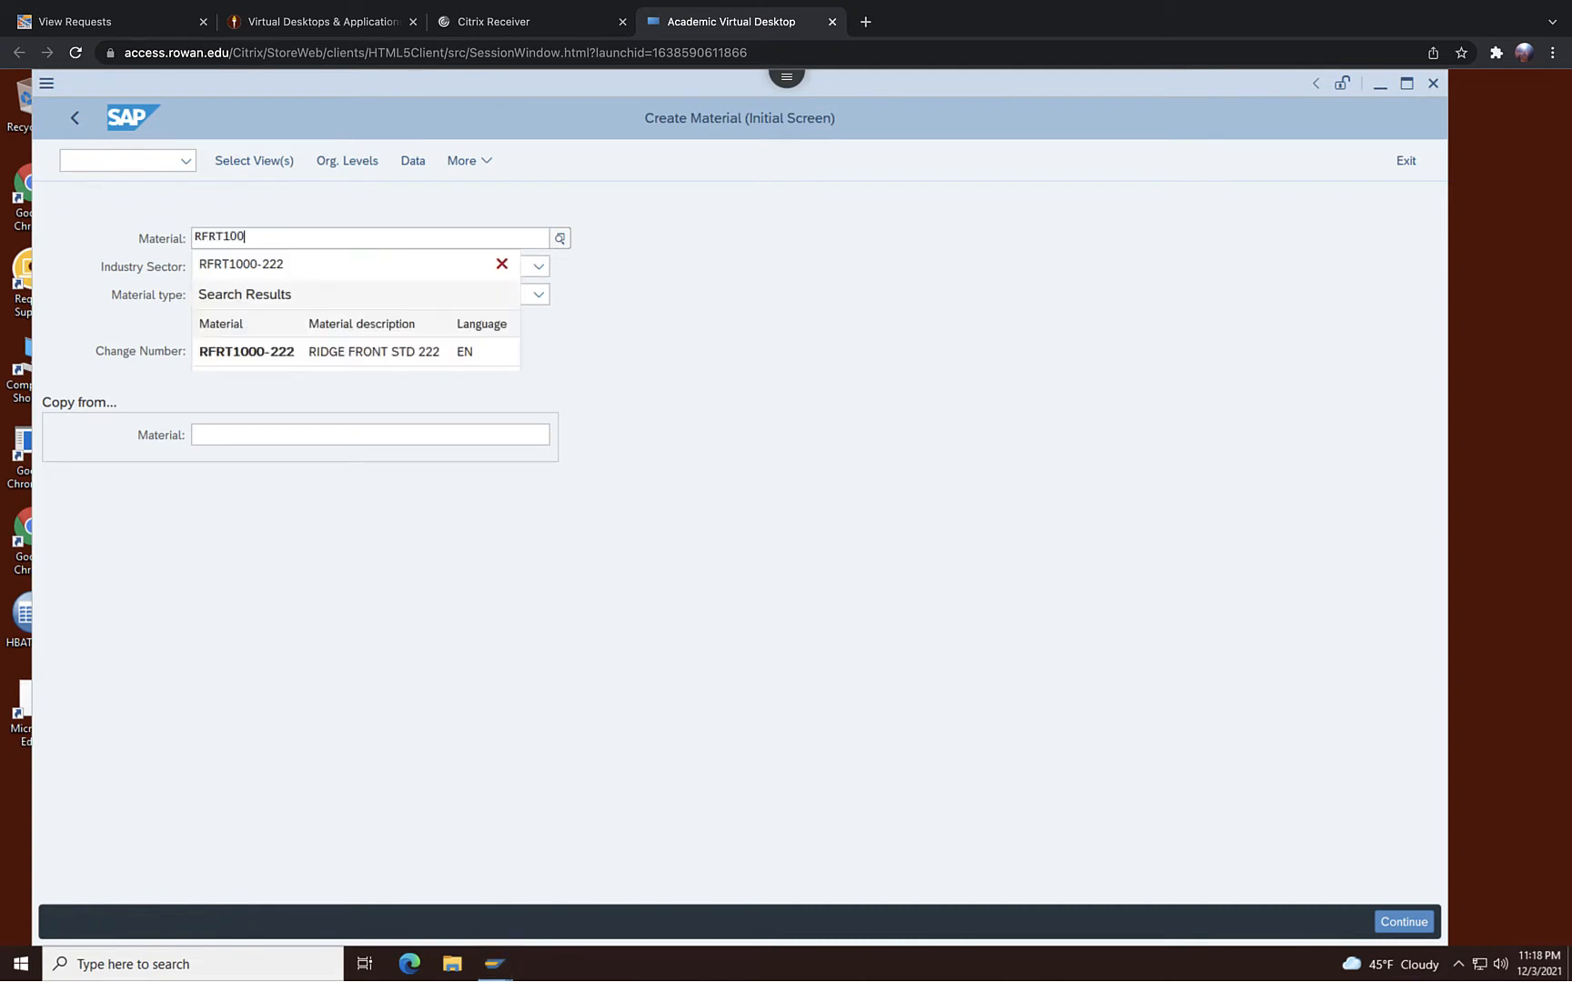
text(0-222)
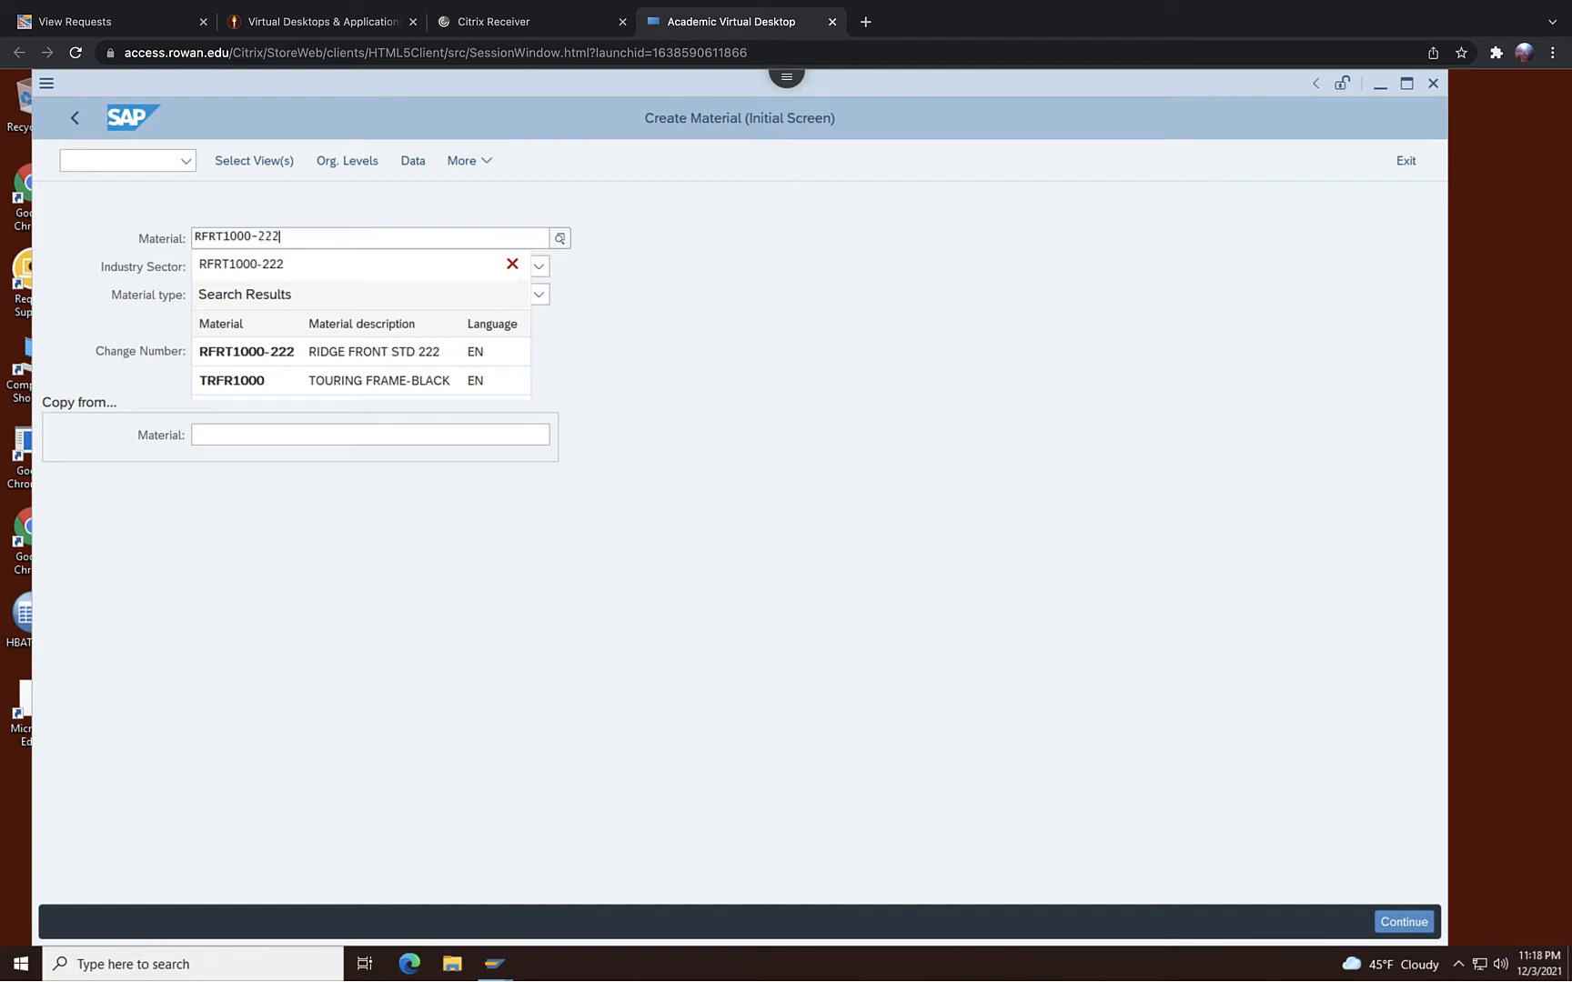
key(Return)
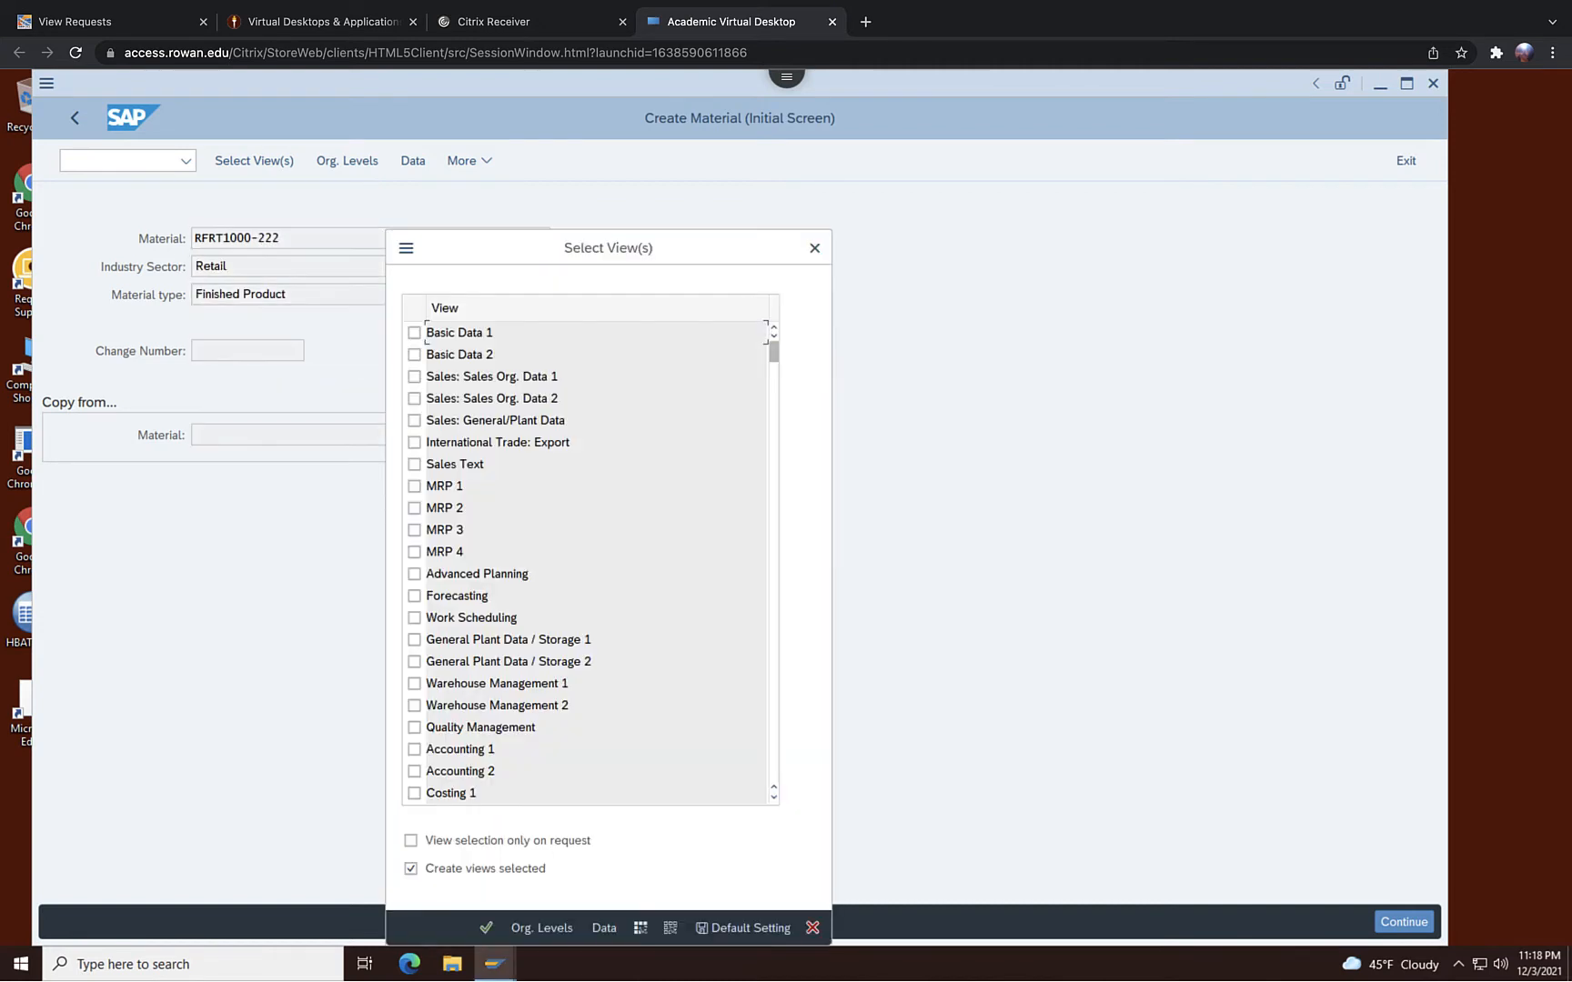
click(414, 333)
click(415, 486)
click(415, 508)
click(415, 531)
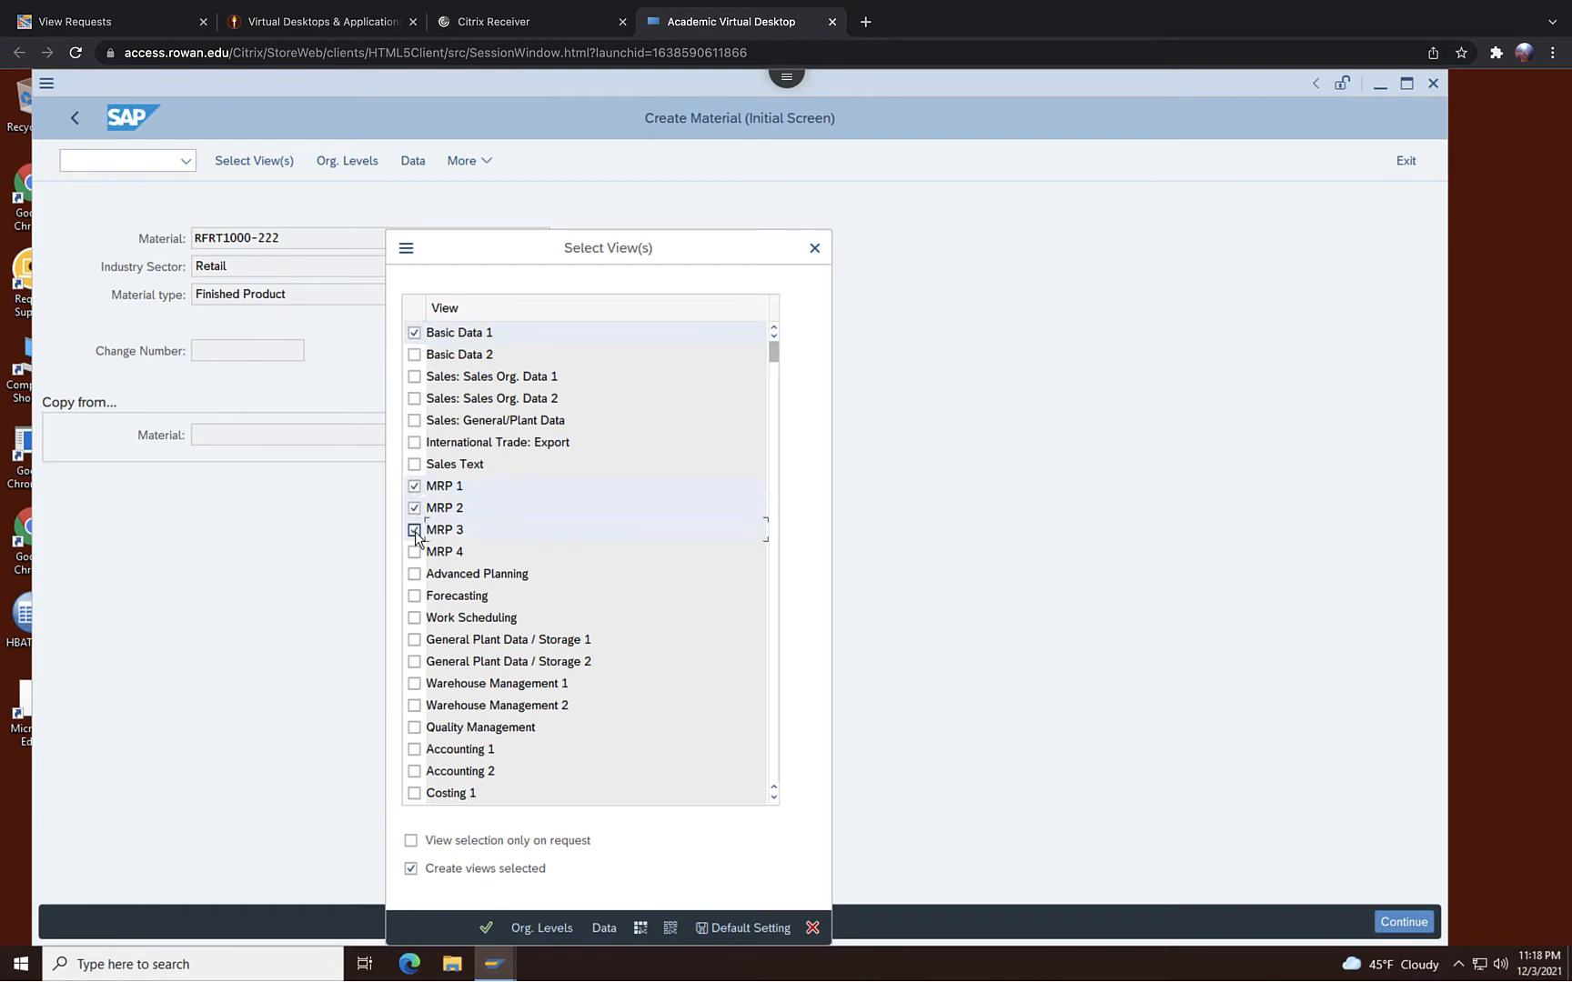
click(415, 618)
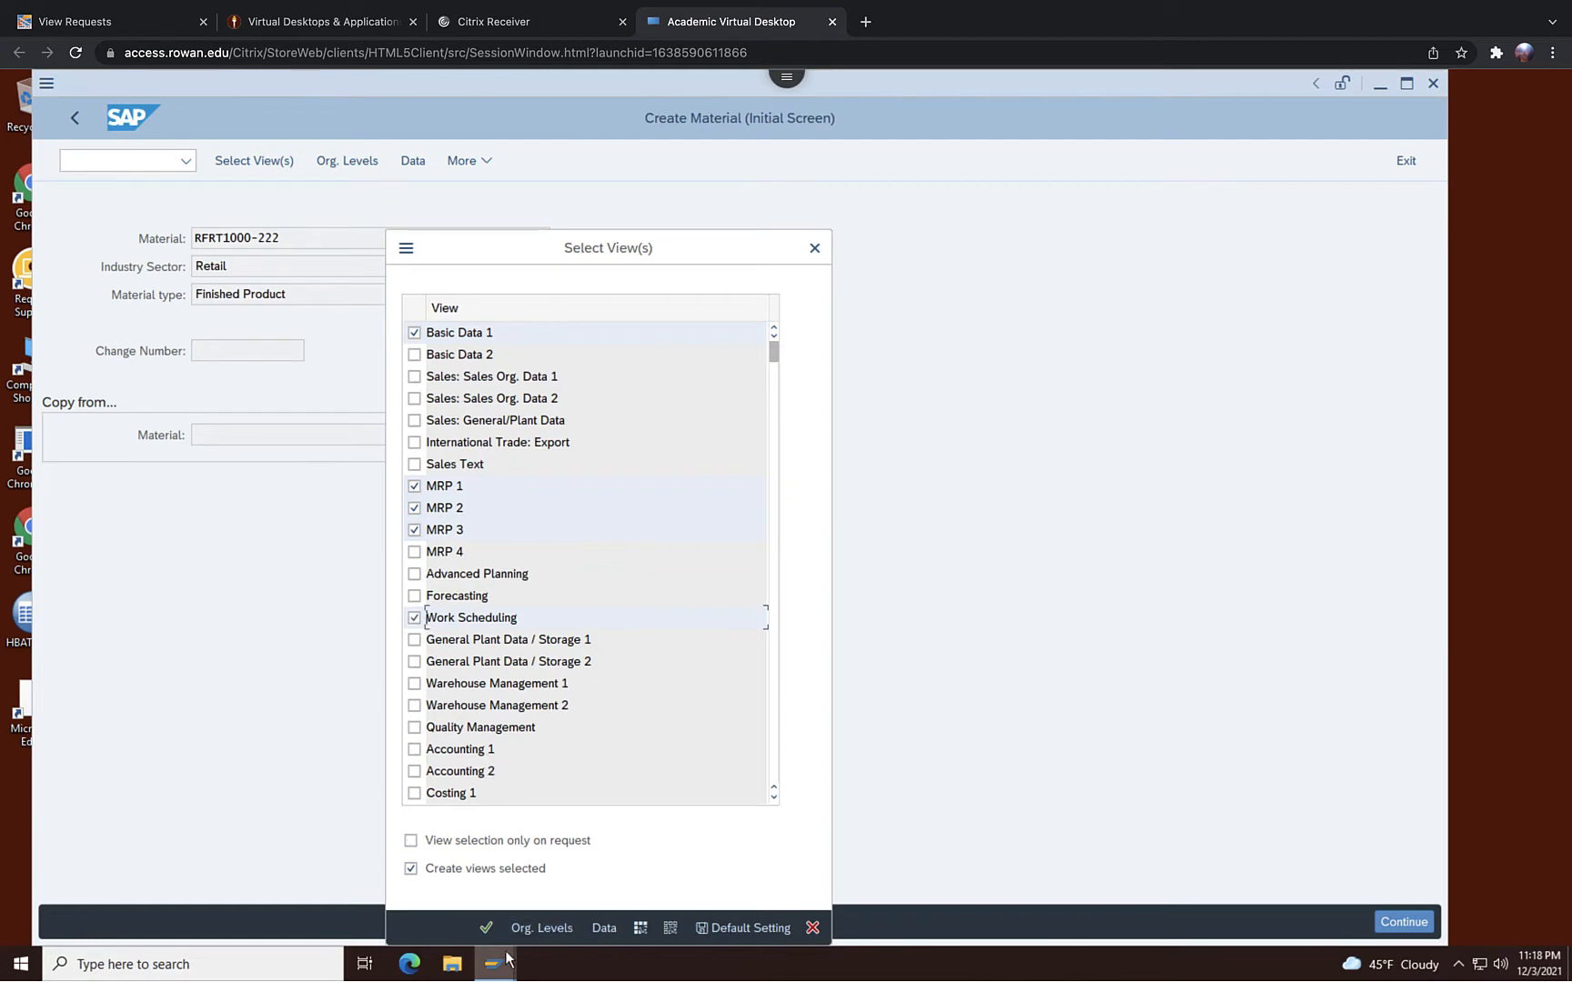
click(486, 928)
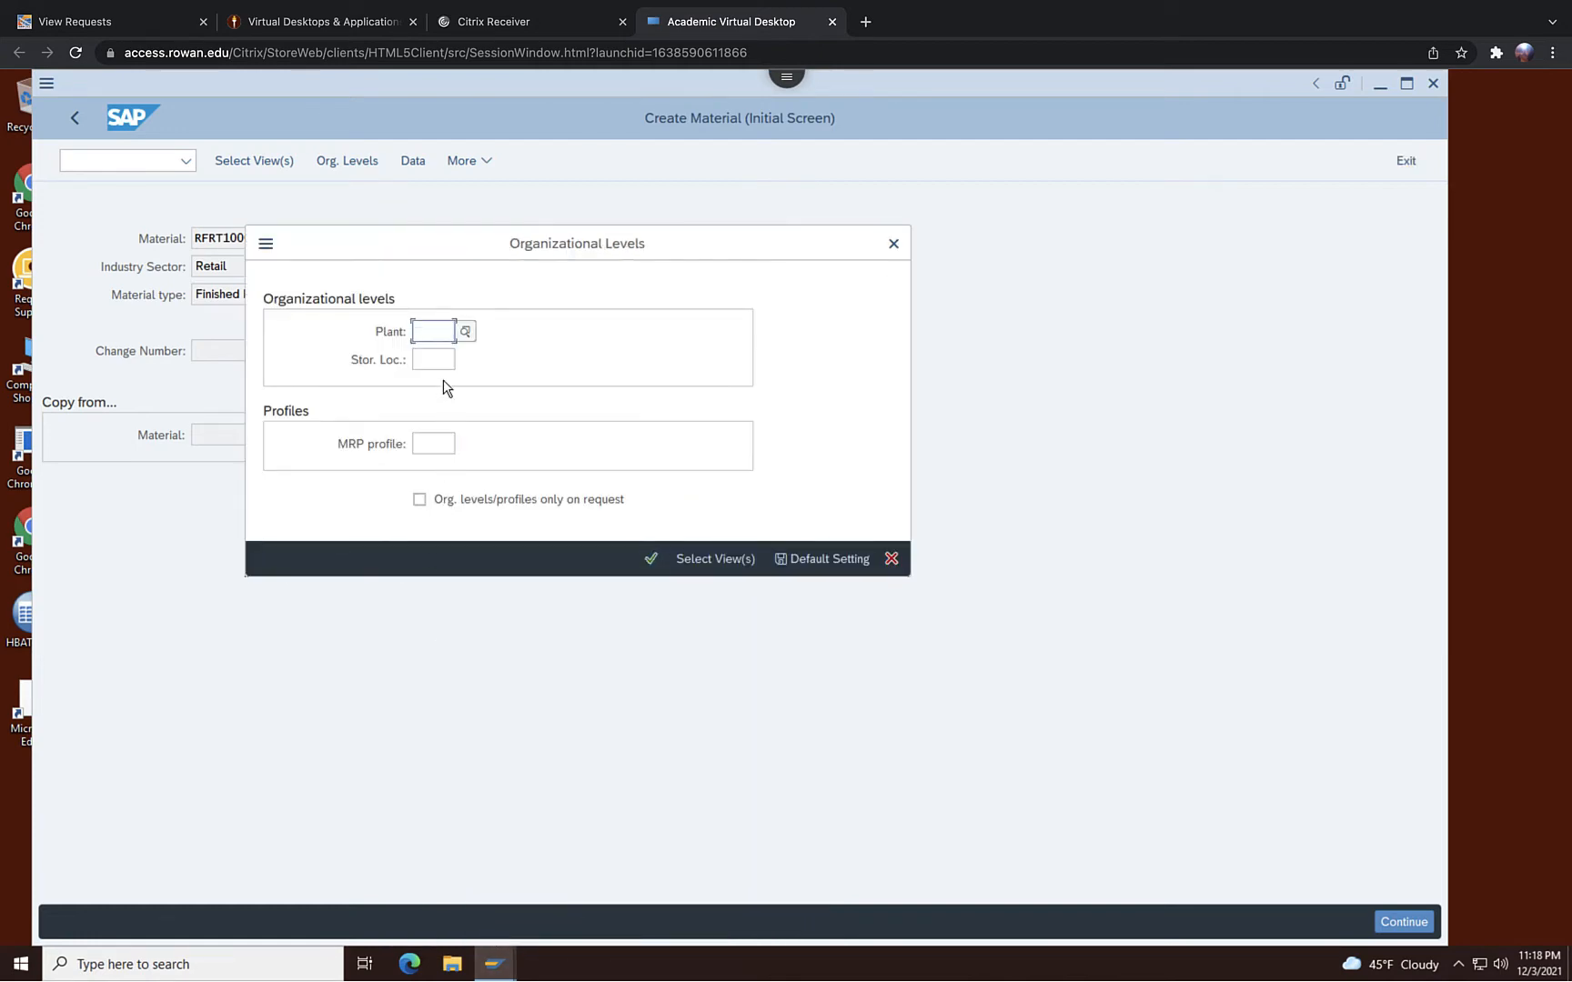
text(DL00)
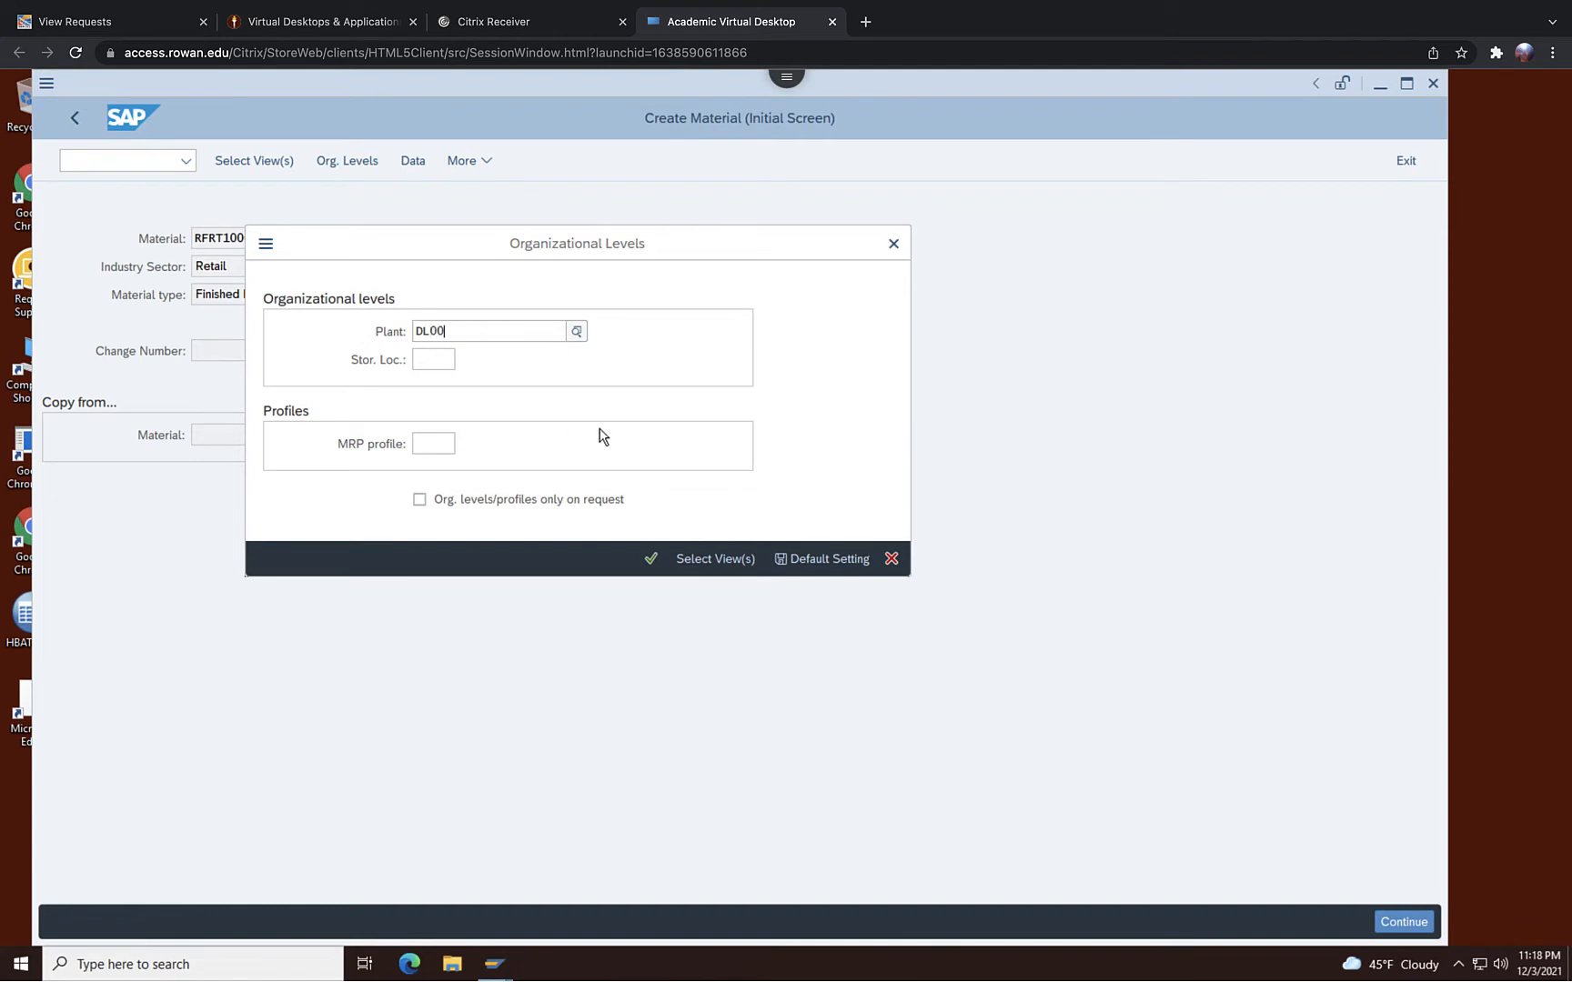
click(641, 560)
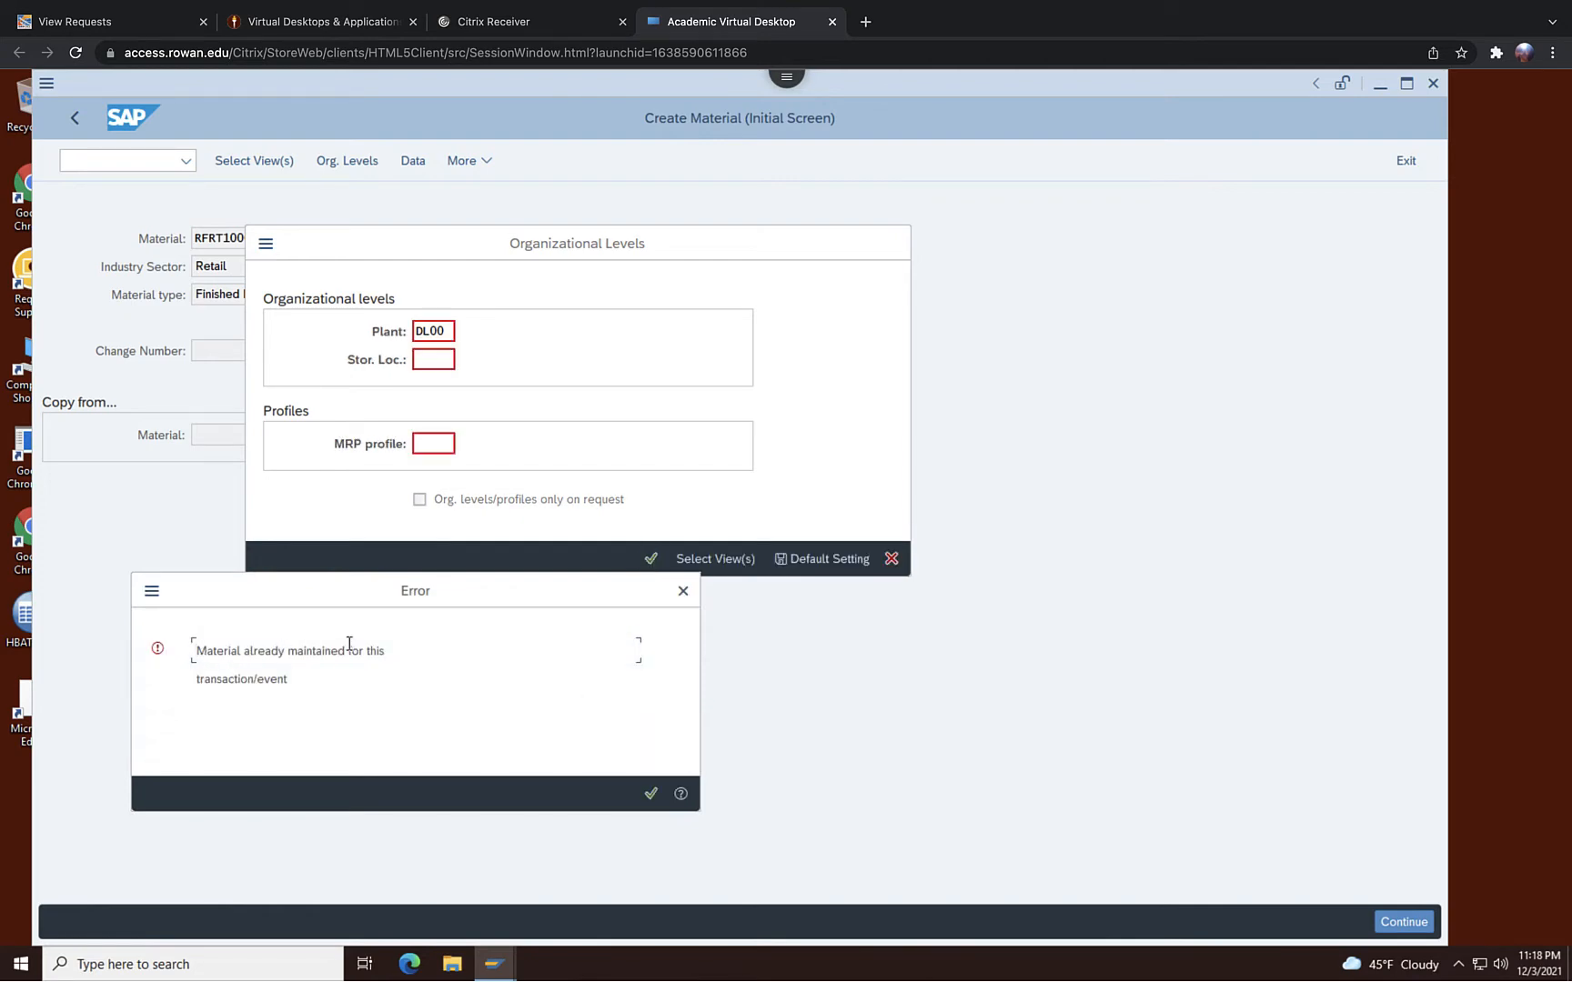
click(683, 592)
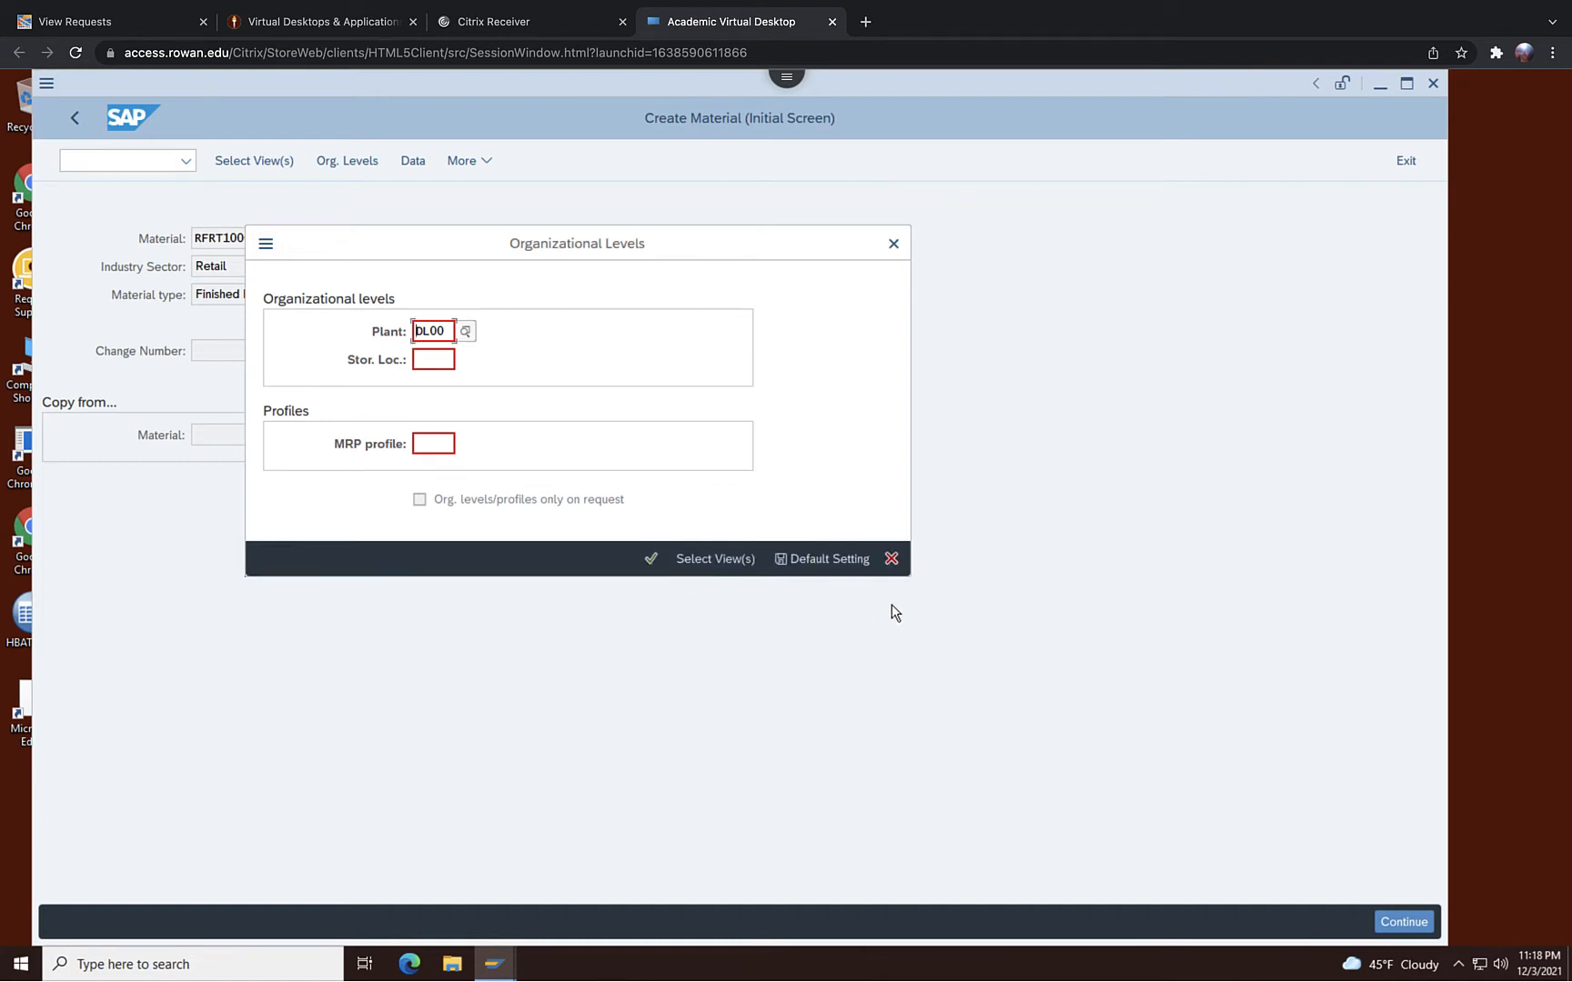
click(892, 559)
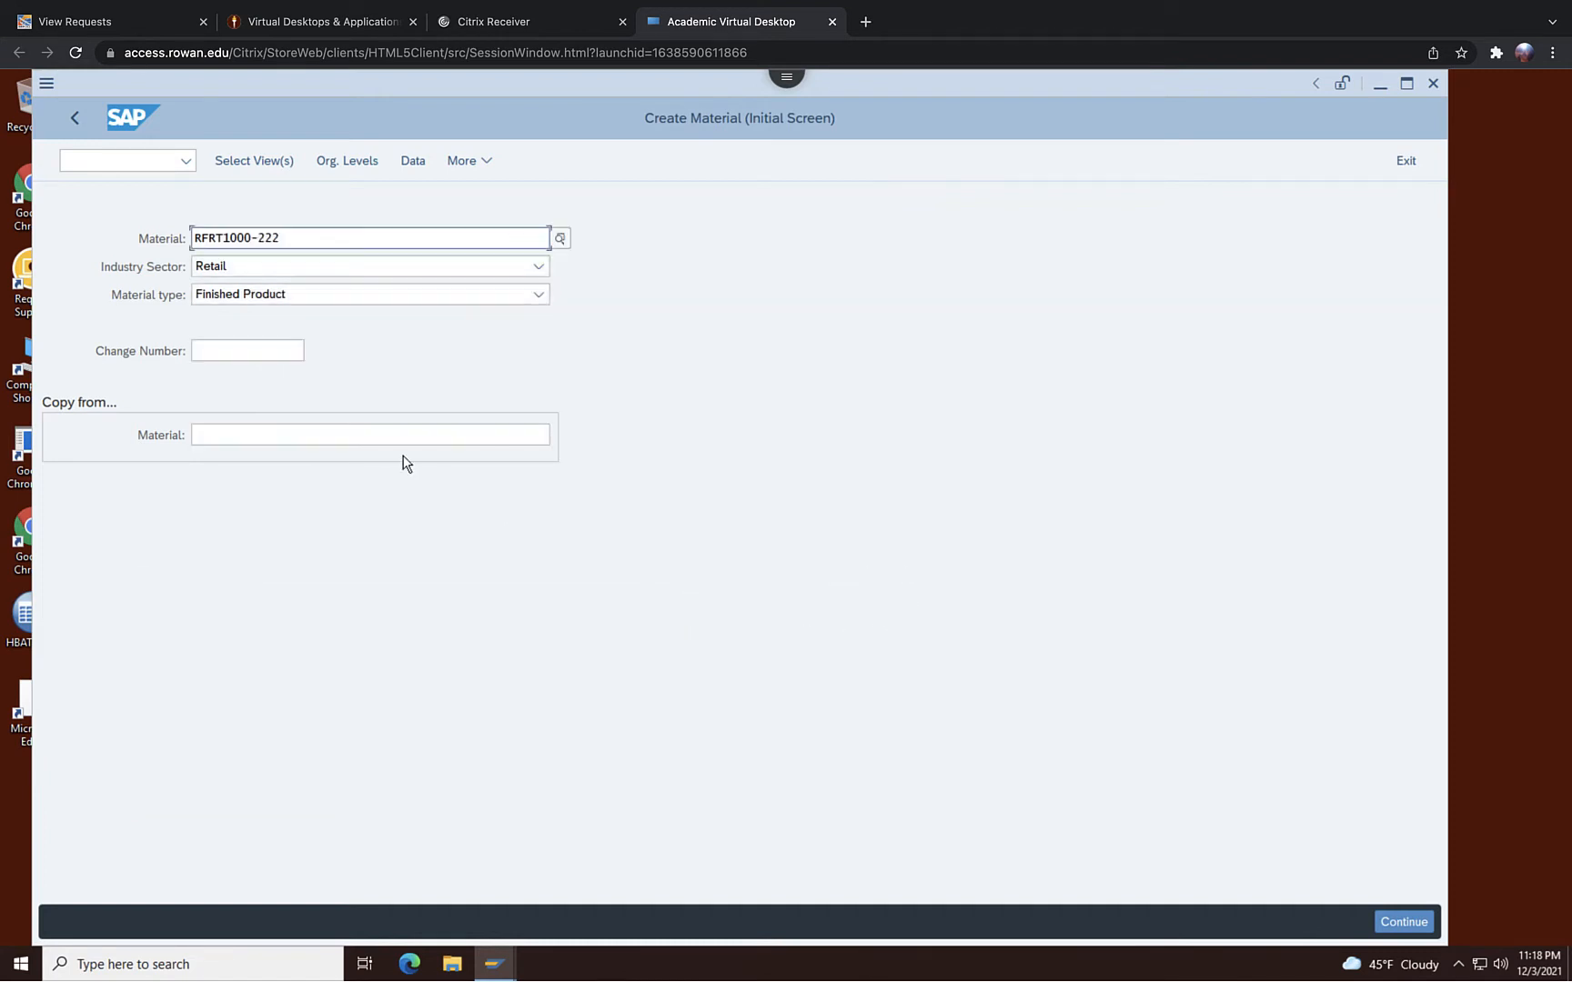
Leave material creation and start the immediate material change transaction MM02
click(1408, 162)
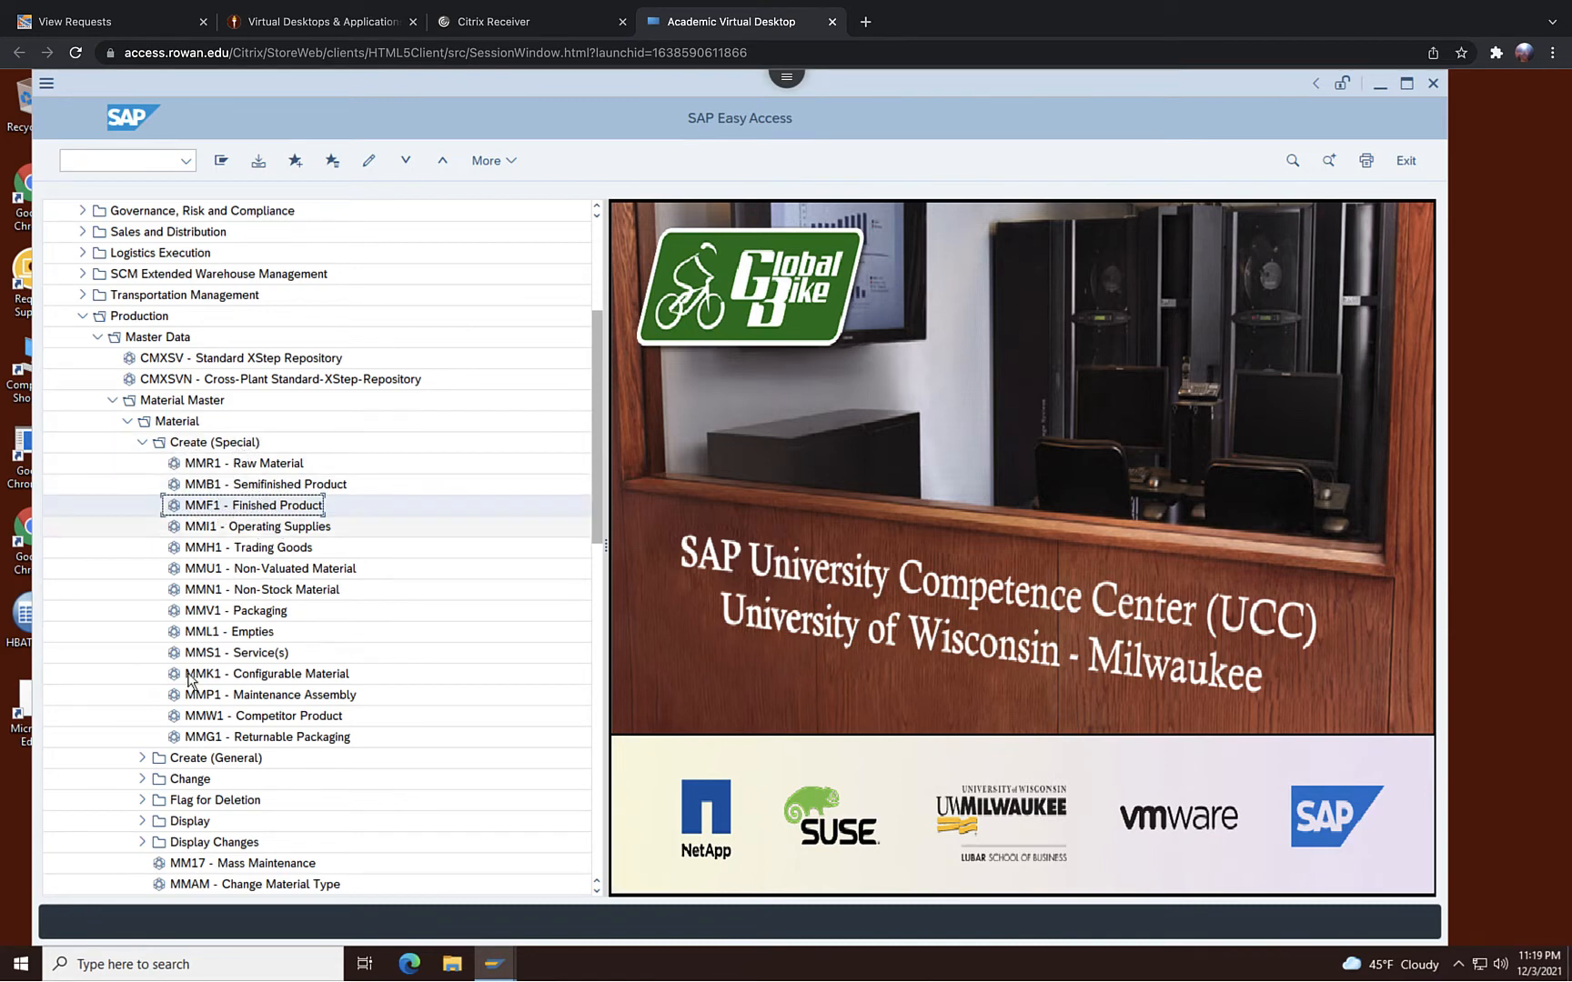
click(143, 780)
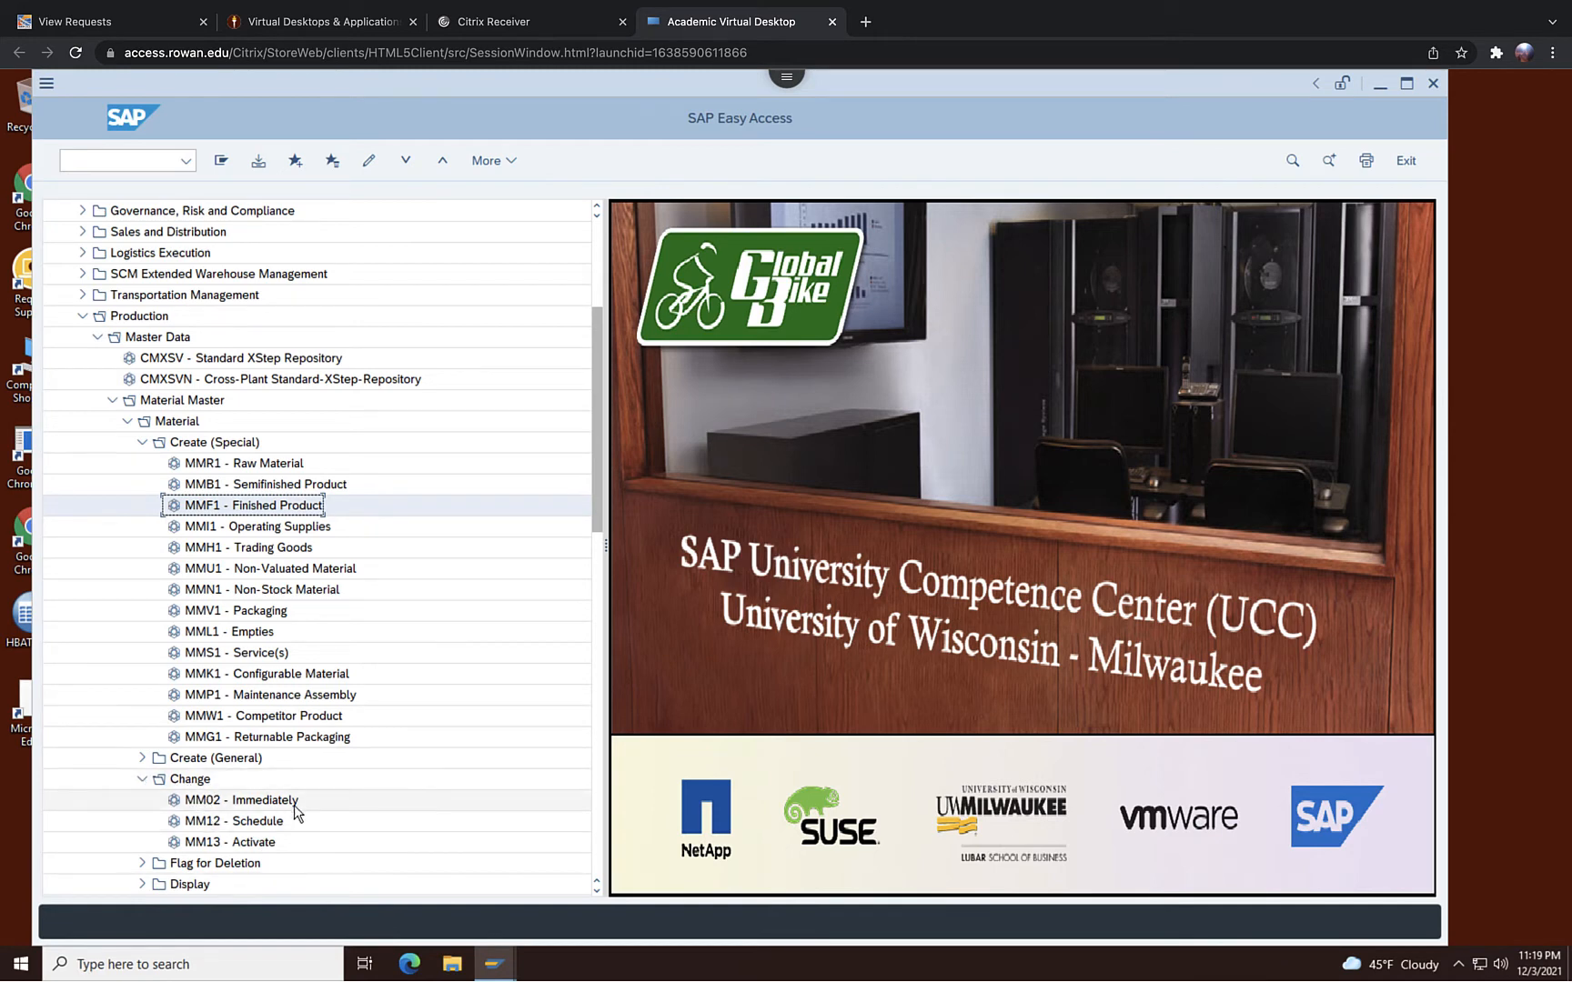
click(233, 803)
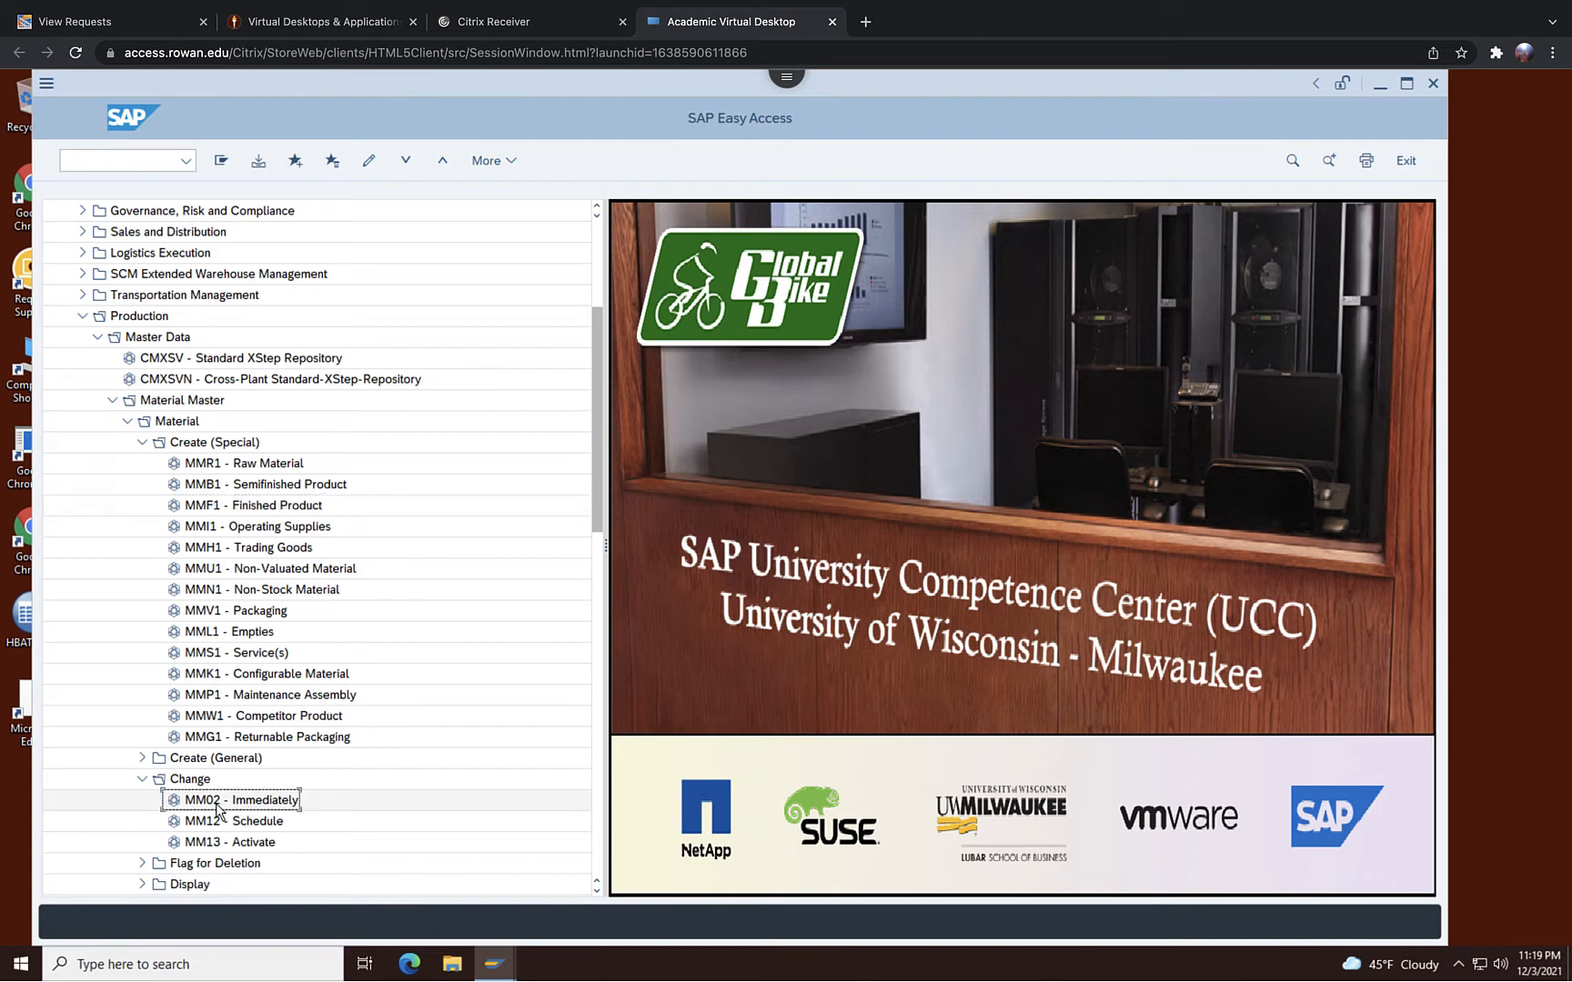
double_click(218, 805)
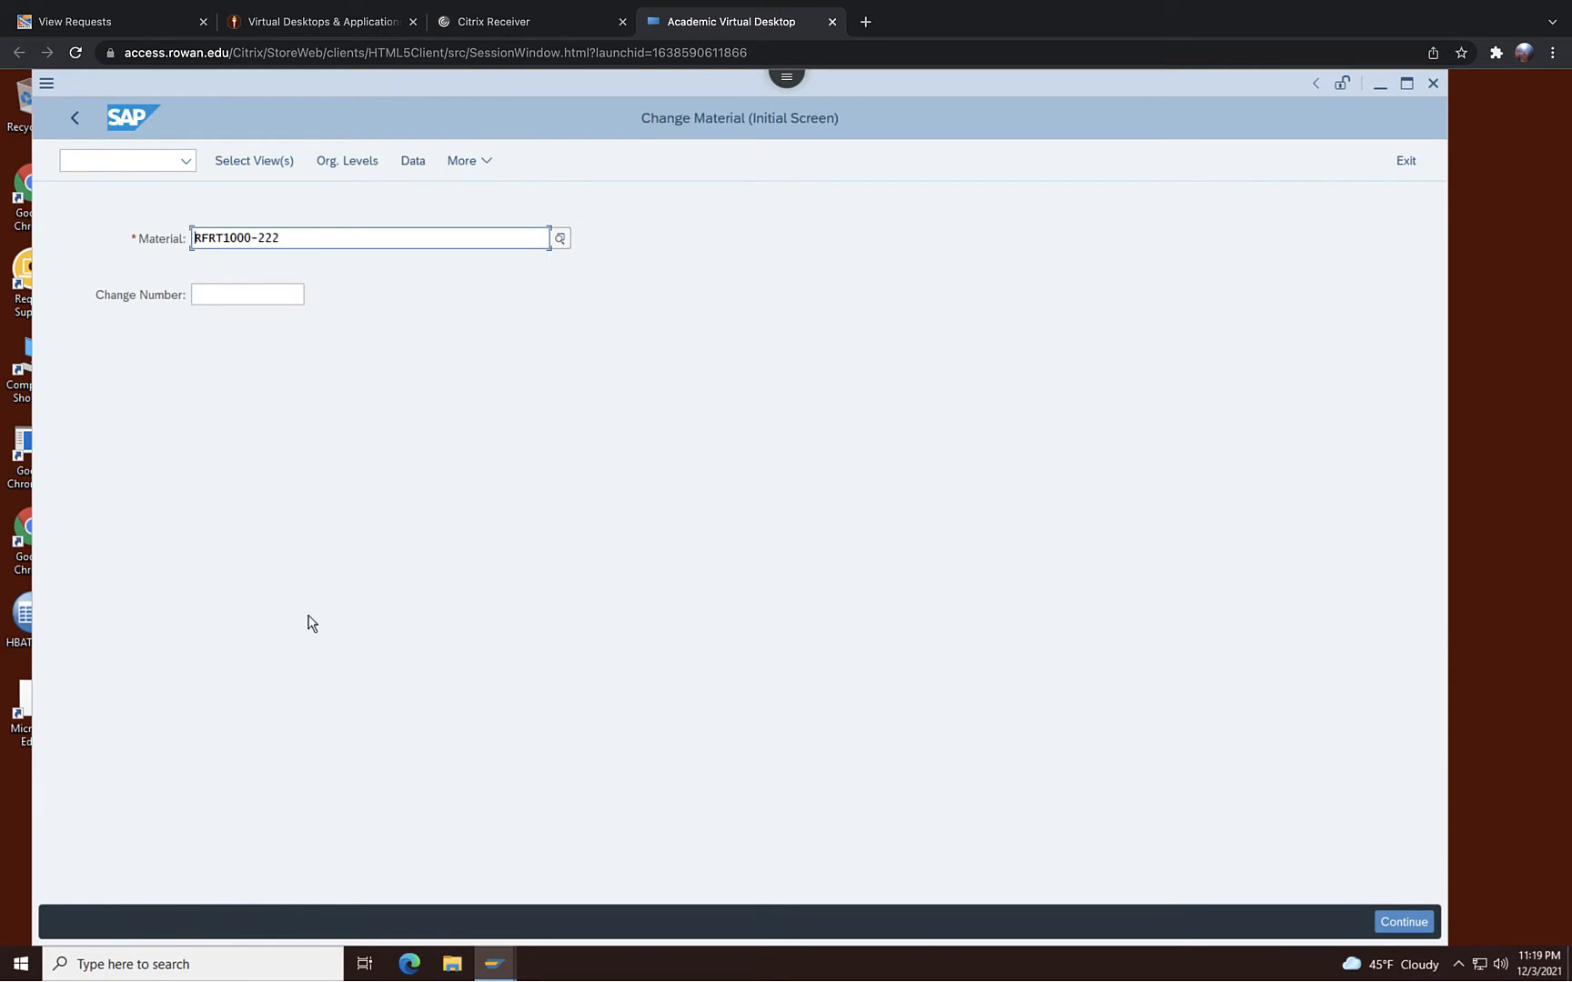
Open material RFRT1000-222 for change with the Basic Data 1, MRP 1, MRP 2, MRP 3 and Work Scheduling views for plant DL00
click(386, 233)
click(1398, 929)
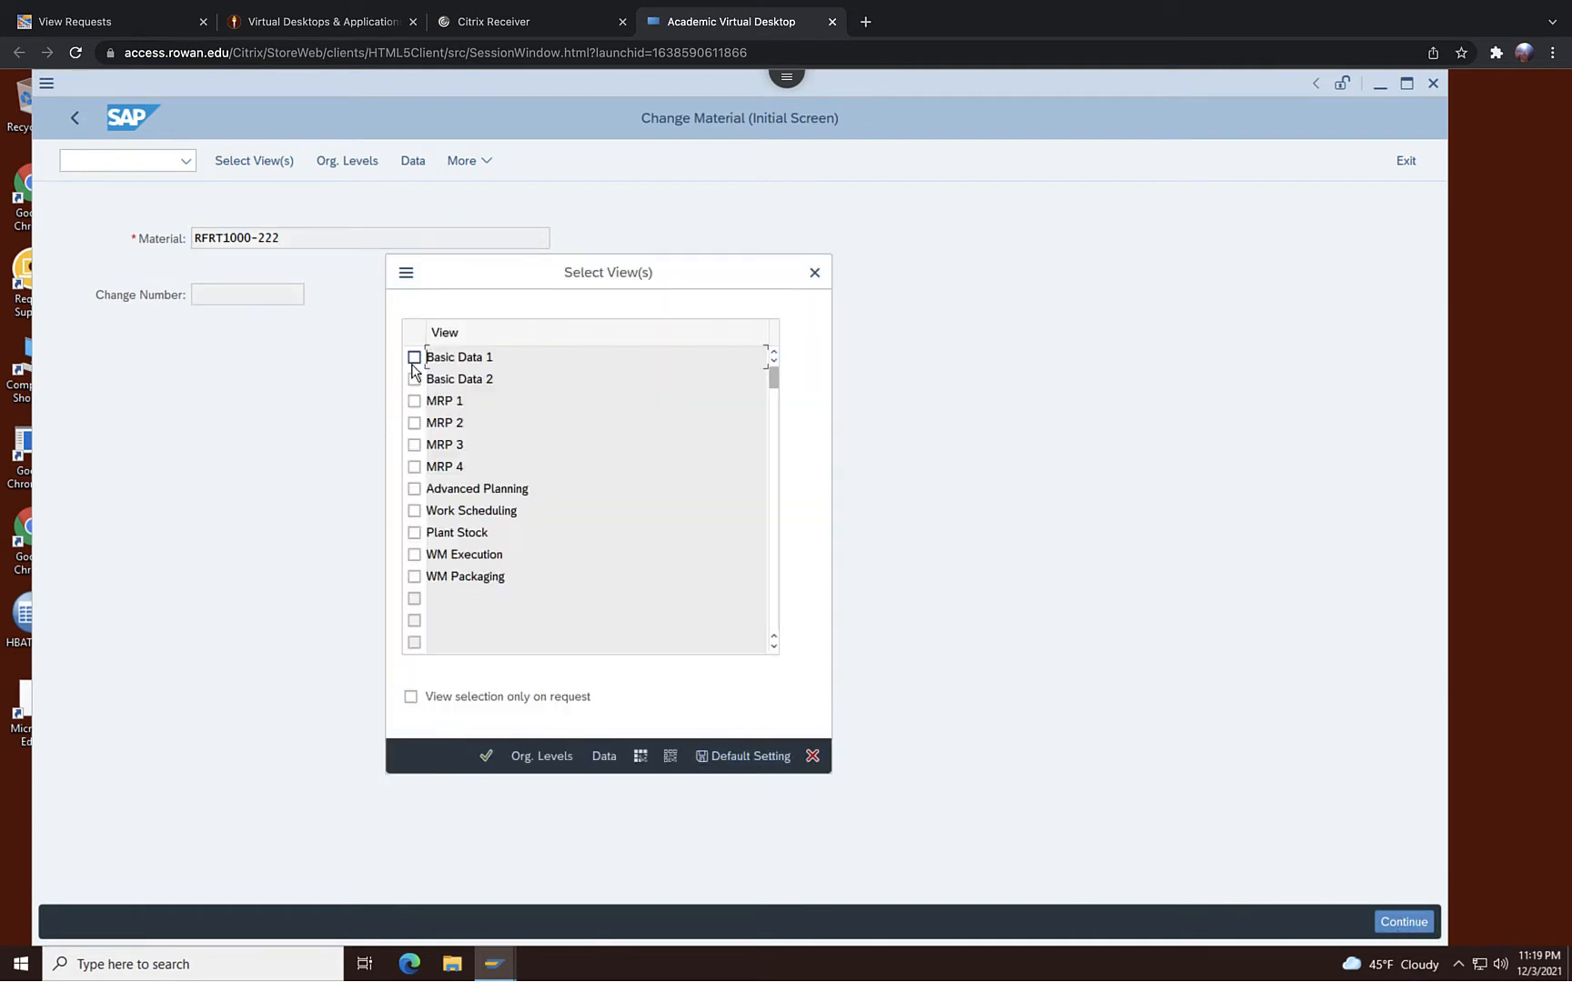
click(414, 357)
click(414, 401)
click(414, 423)
click(414, 445)
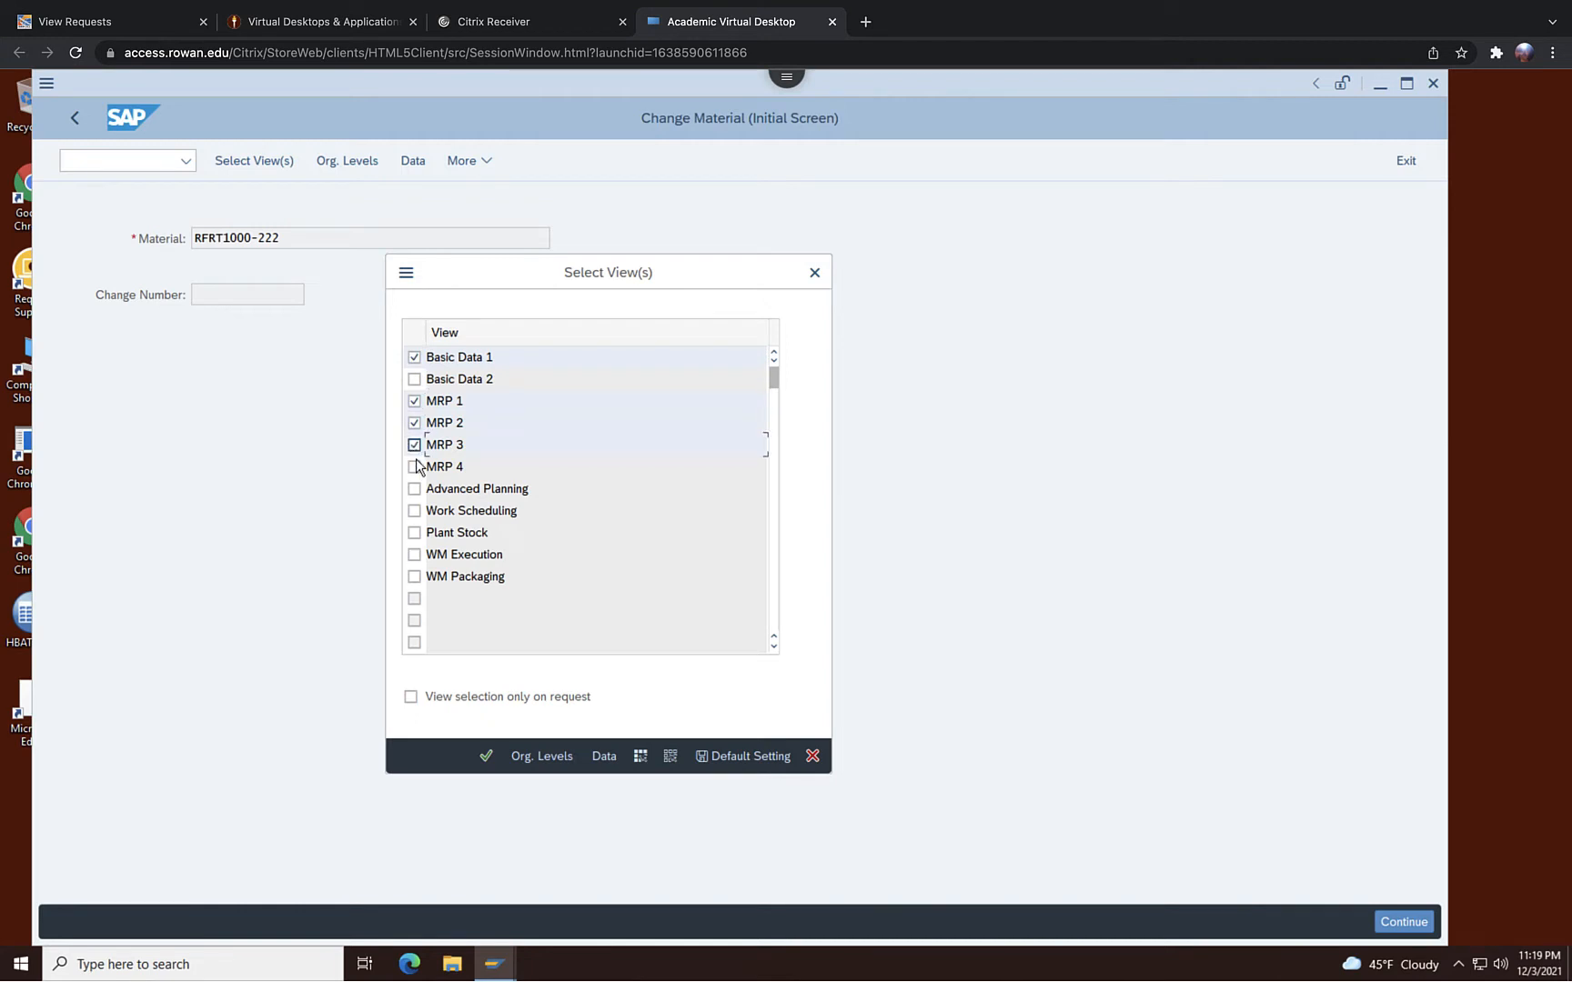
click(414, 510)
click(485, 756)
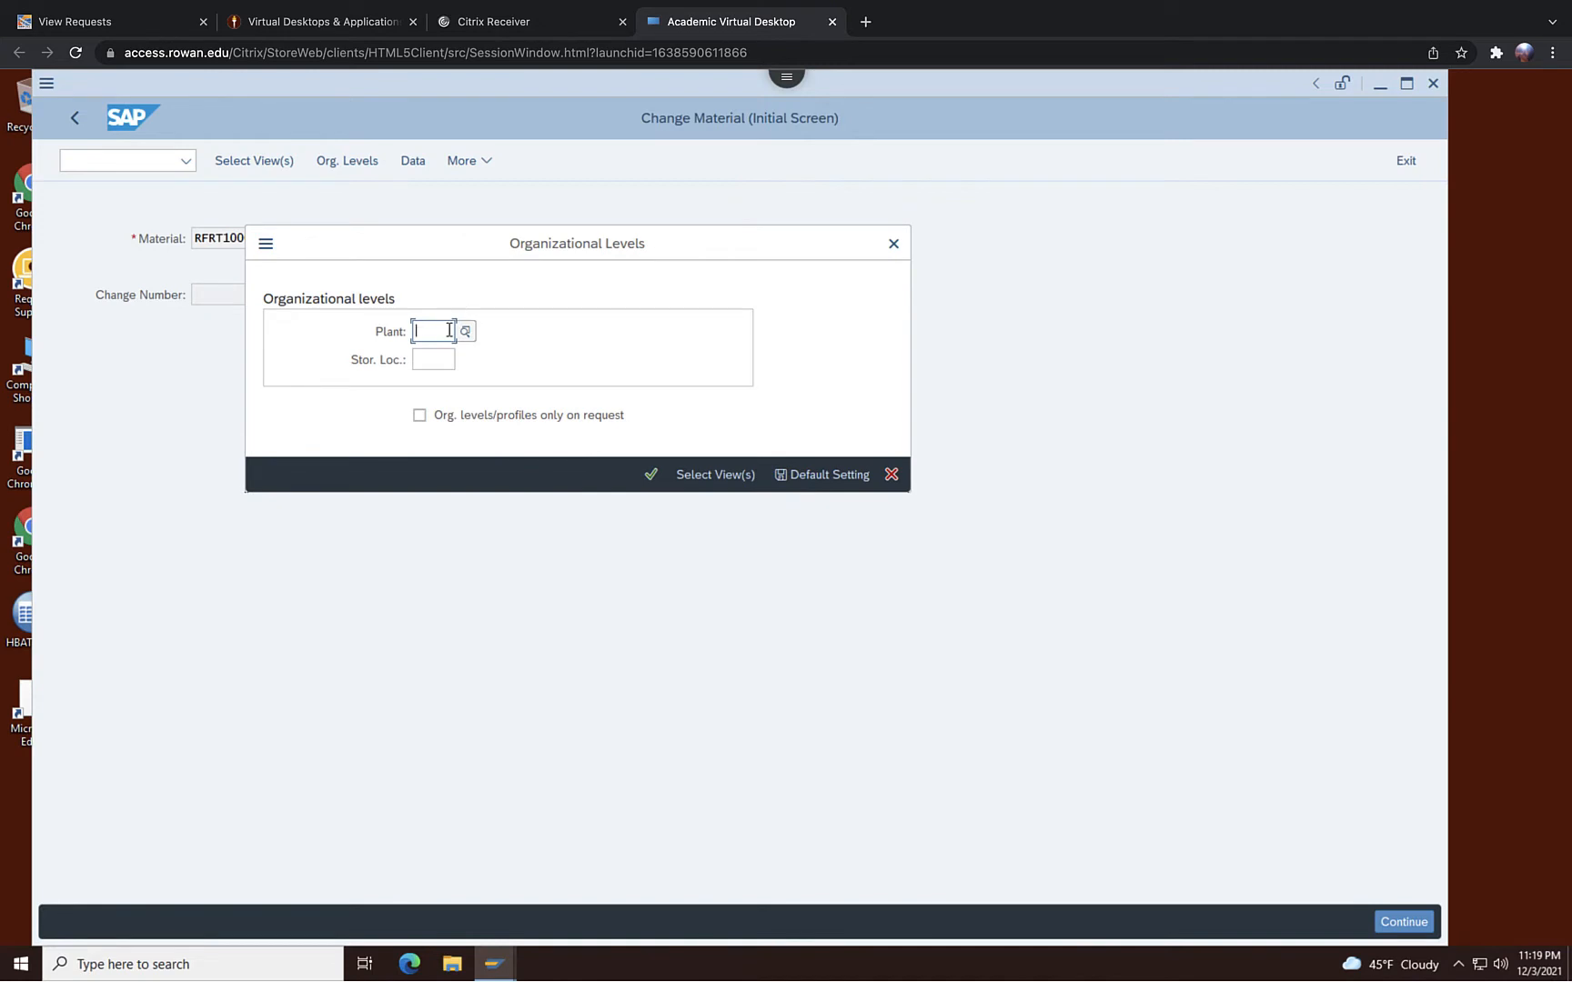
text(DL00)
key(Return)
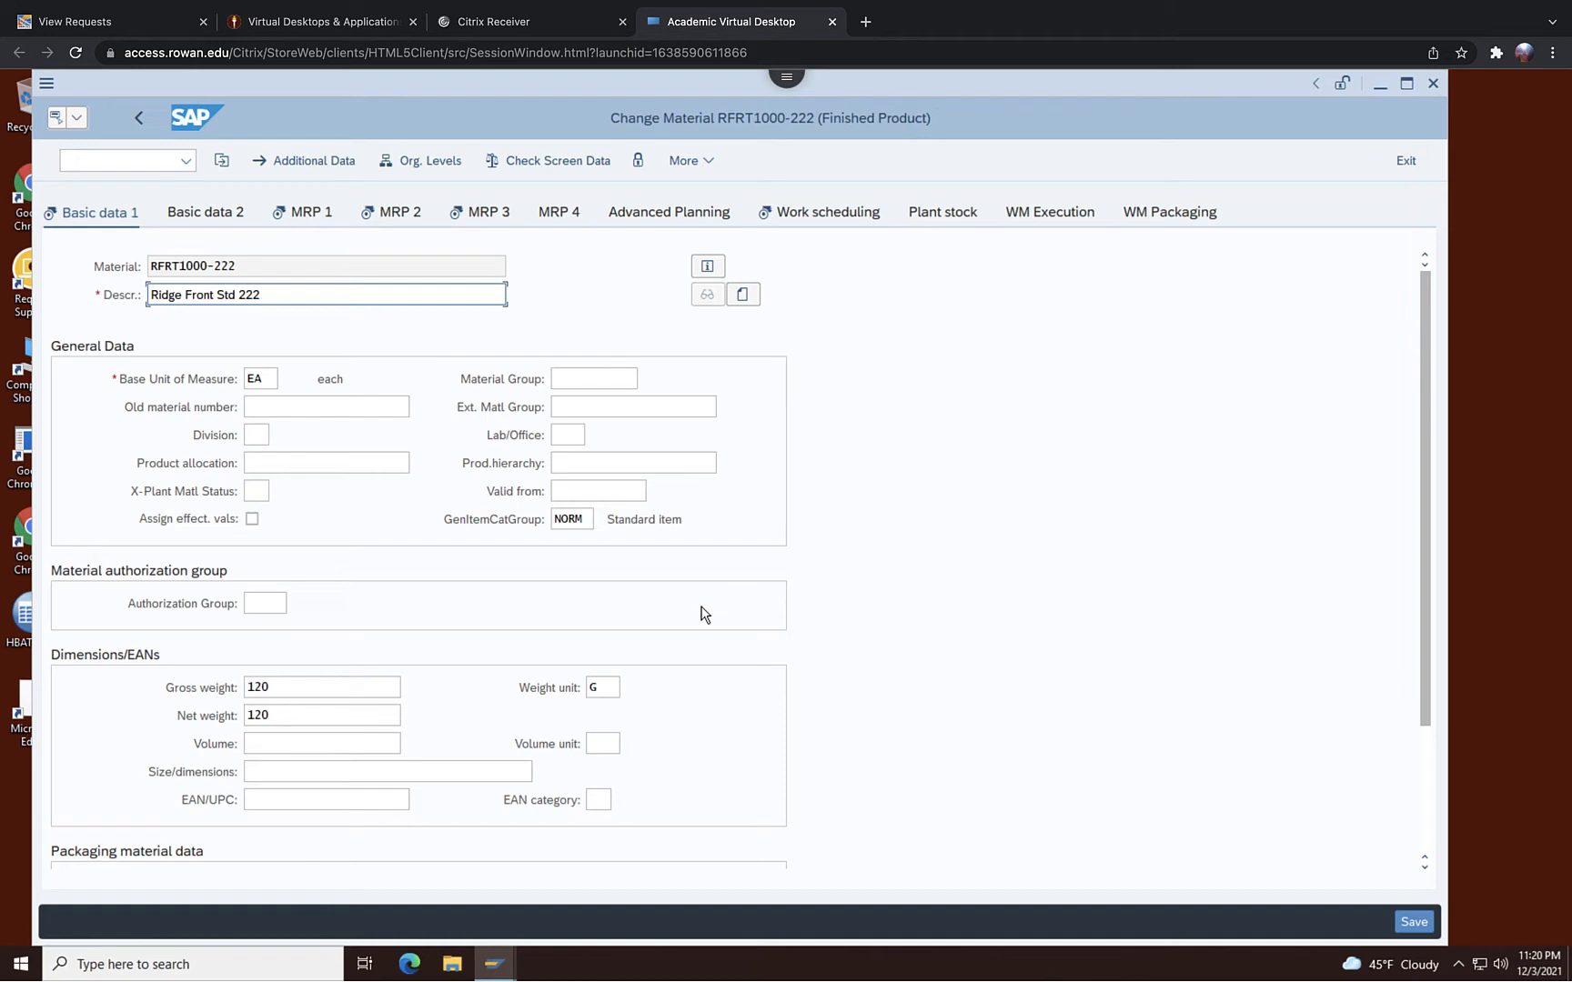
Choose EA (each) as the base unit of measure from the possible entries
click(301, 299)
click(261, 378)
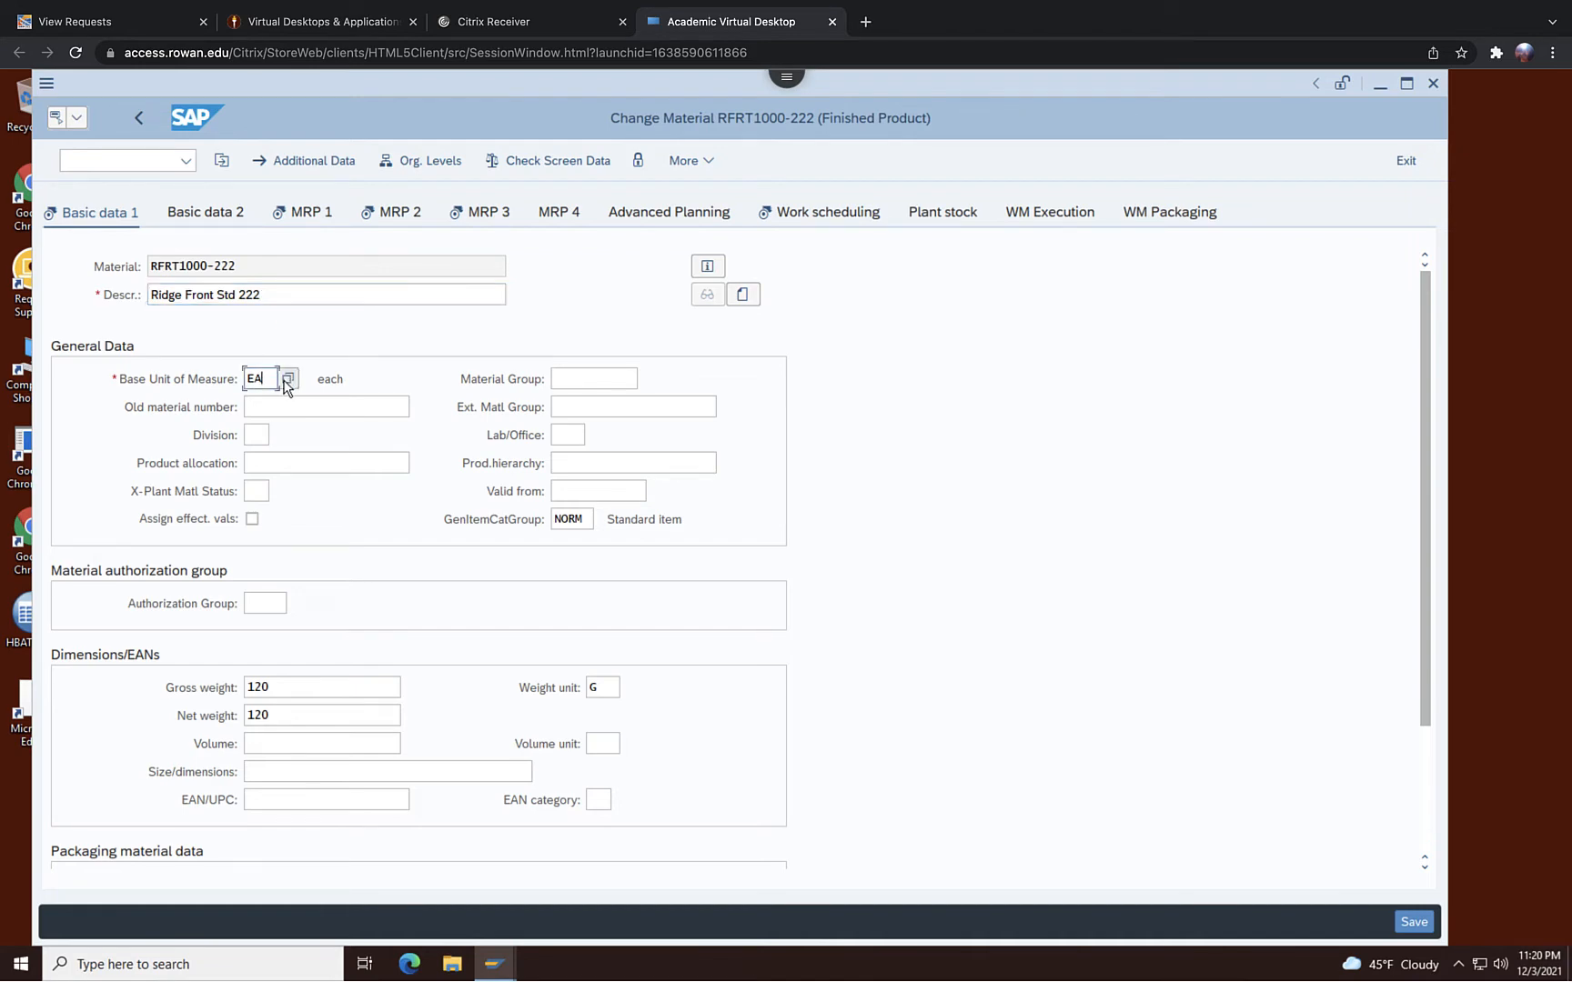
click(287, 379)
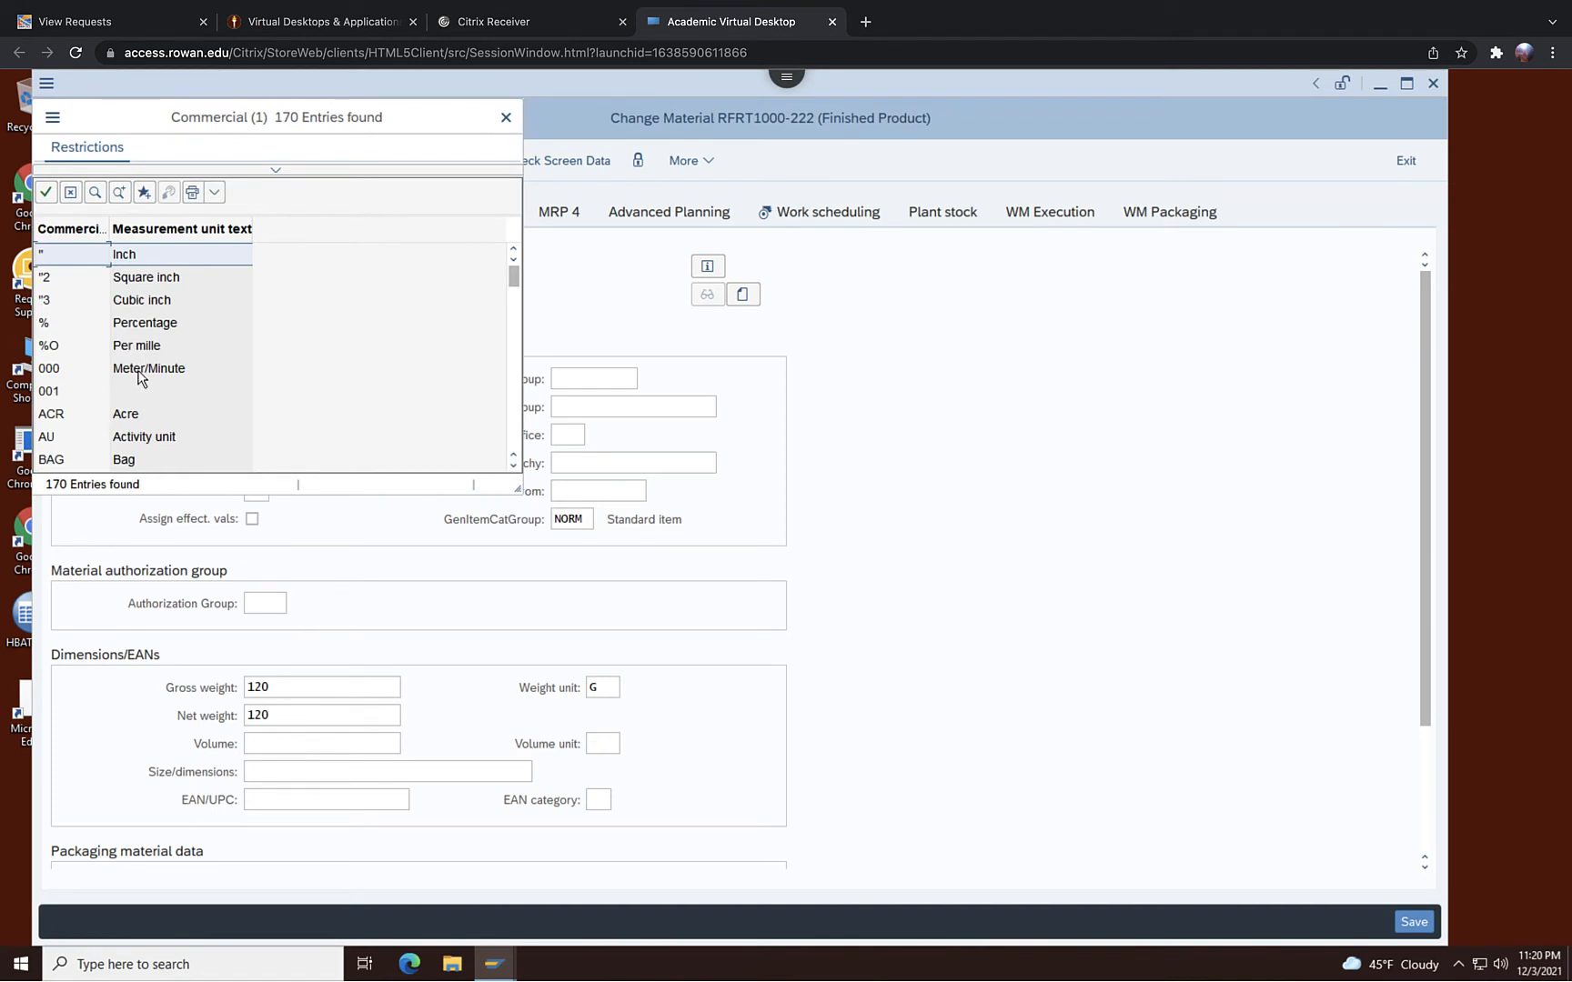
scroll(141, 378, down, 6)
scroll(138, 377, down, 3)
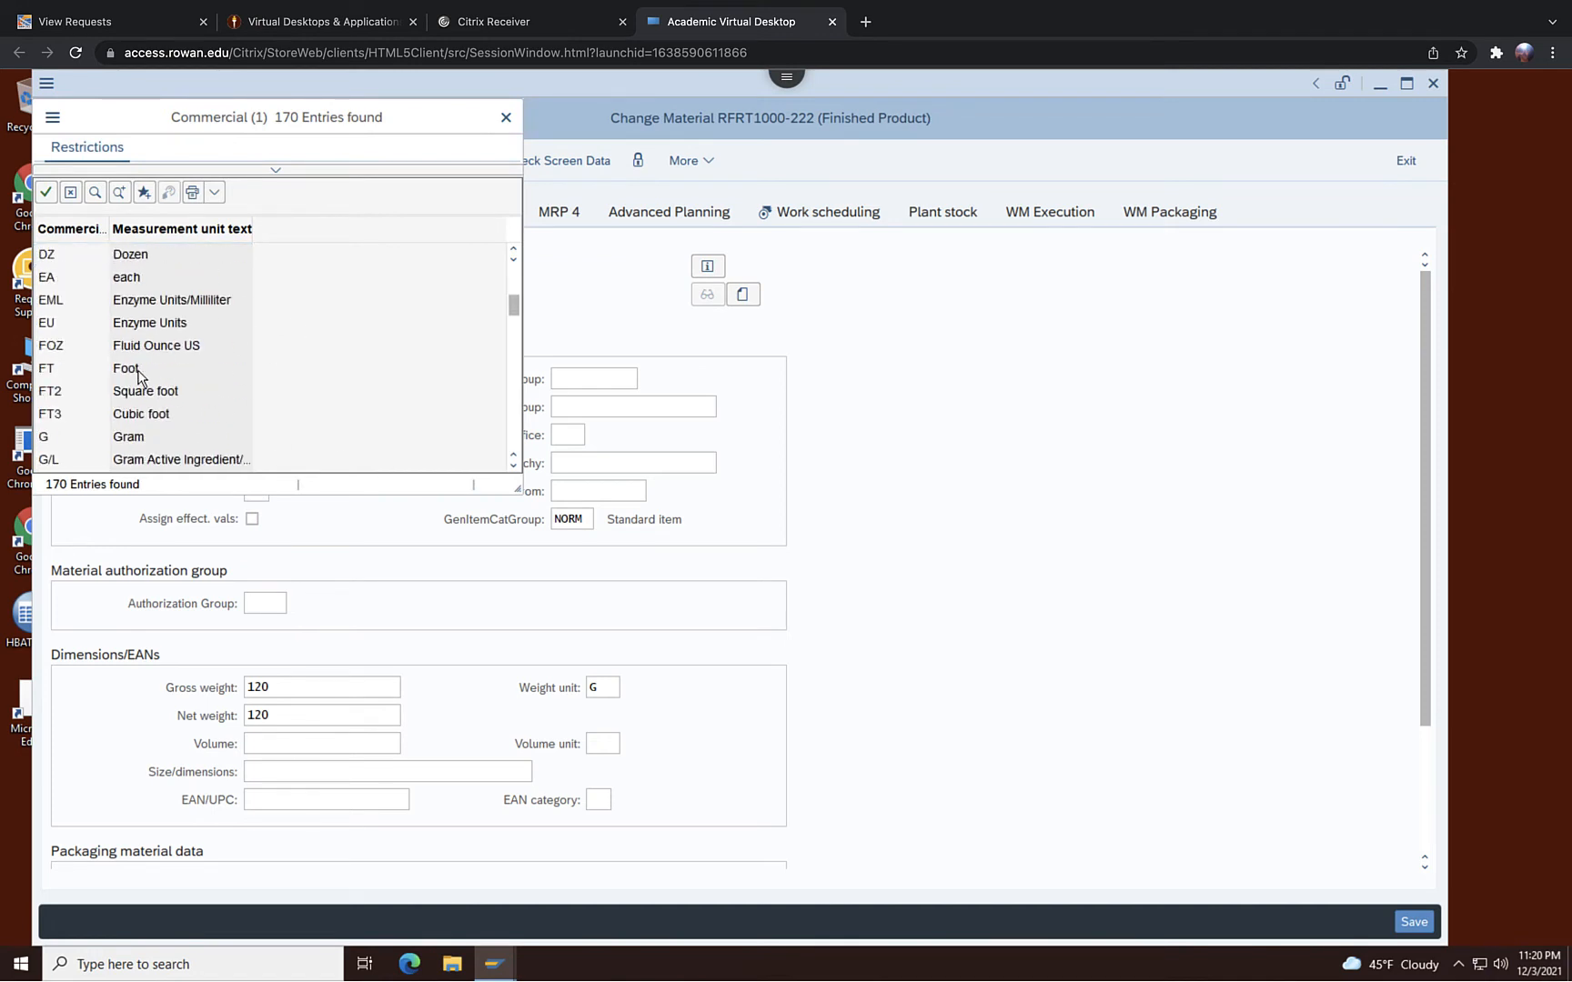
double_click(120, 280)
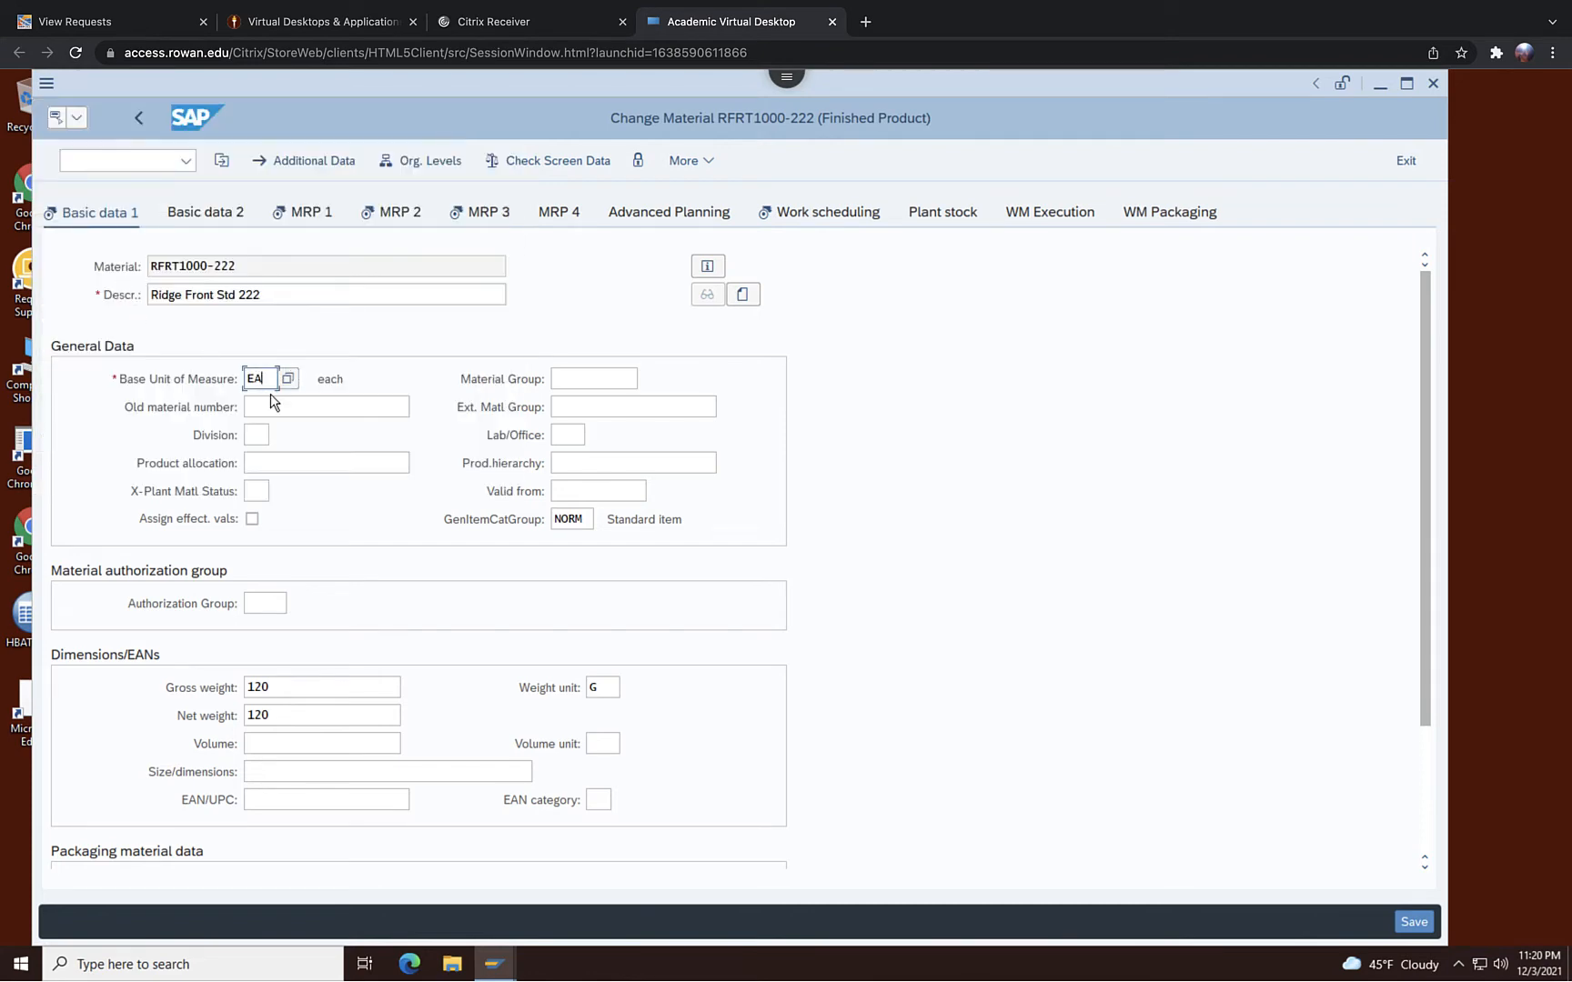
Assign the material group BIKES (Finished Bikes) and the division BI (Bicycles) from the possible entries
click(570, 379)
click(648, 378)
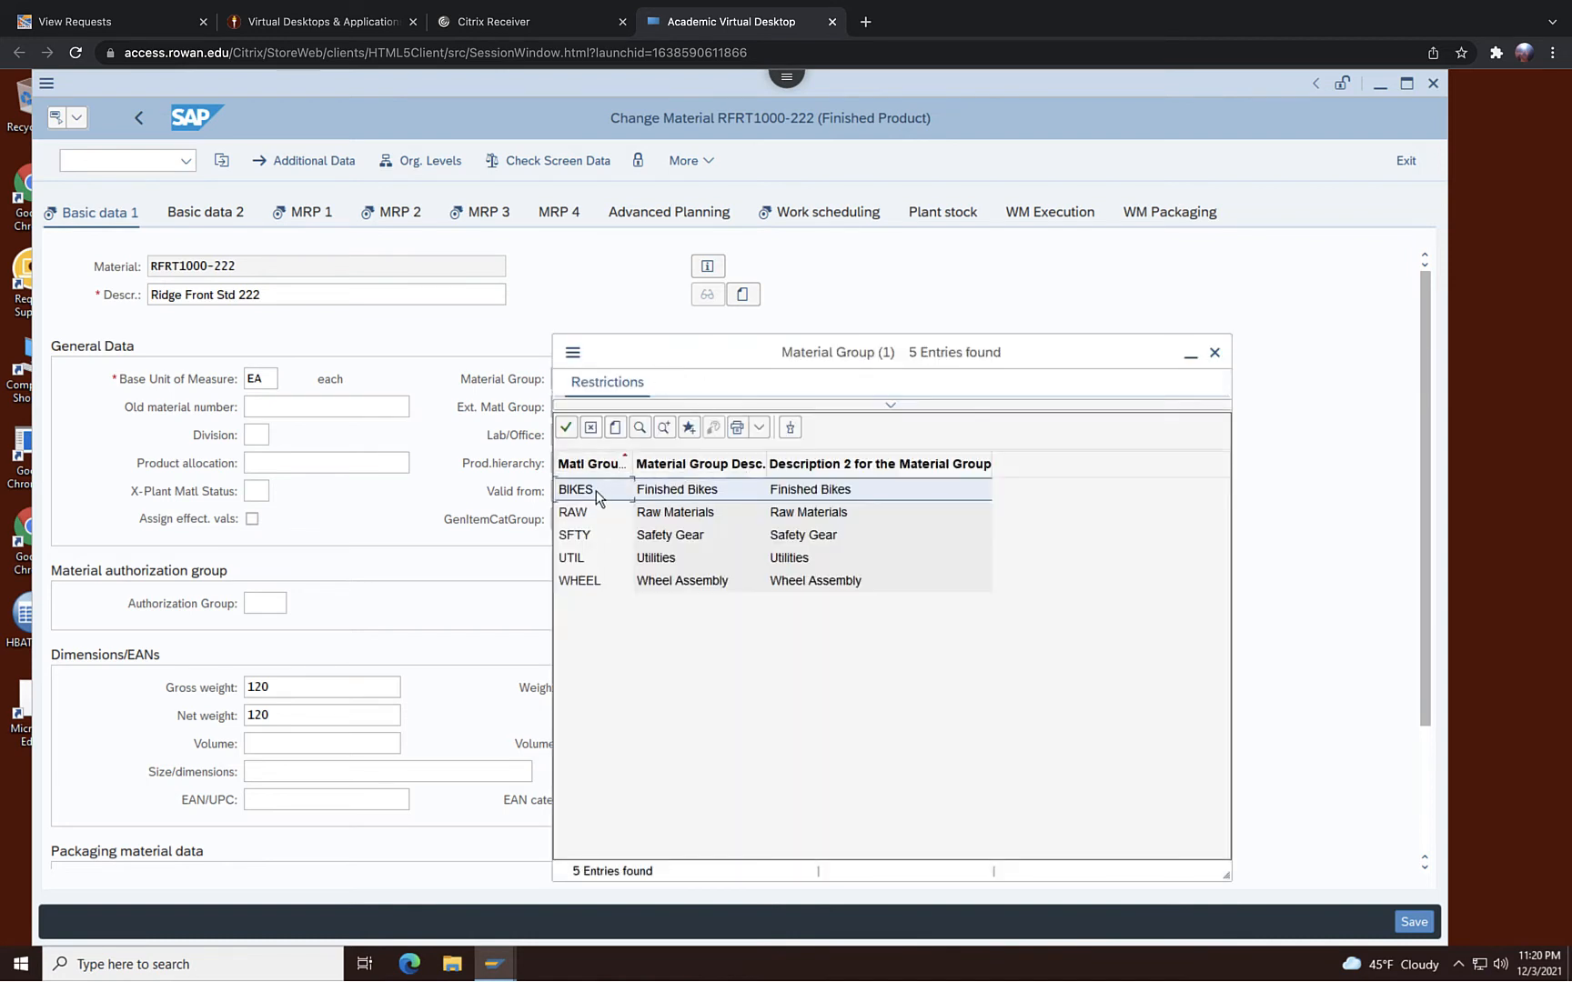
double_click(578, 496)
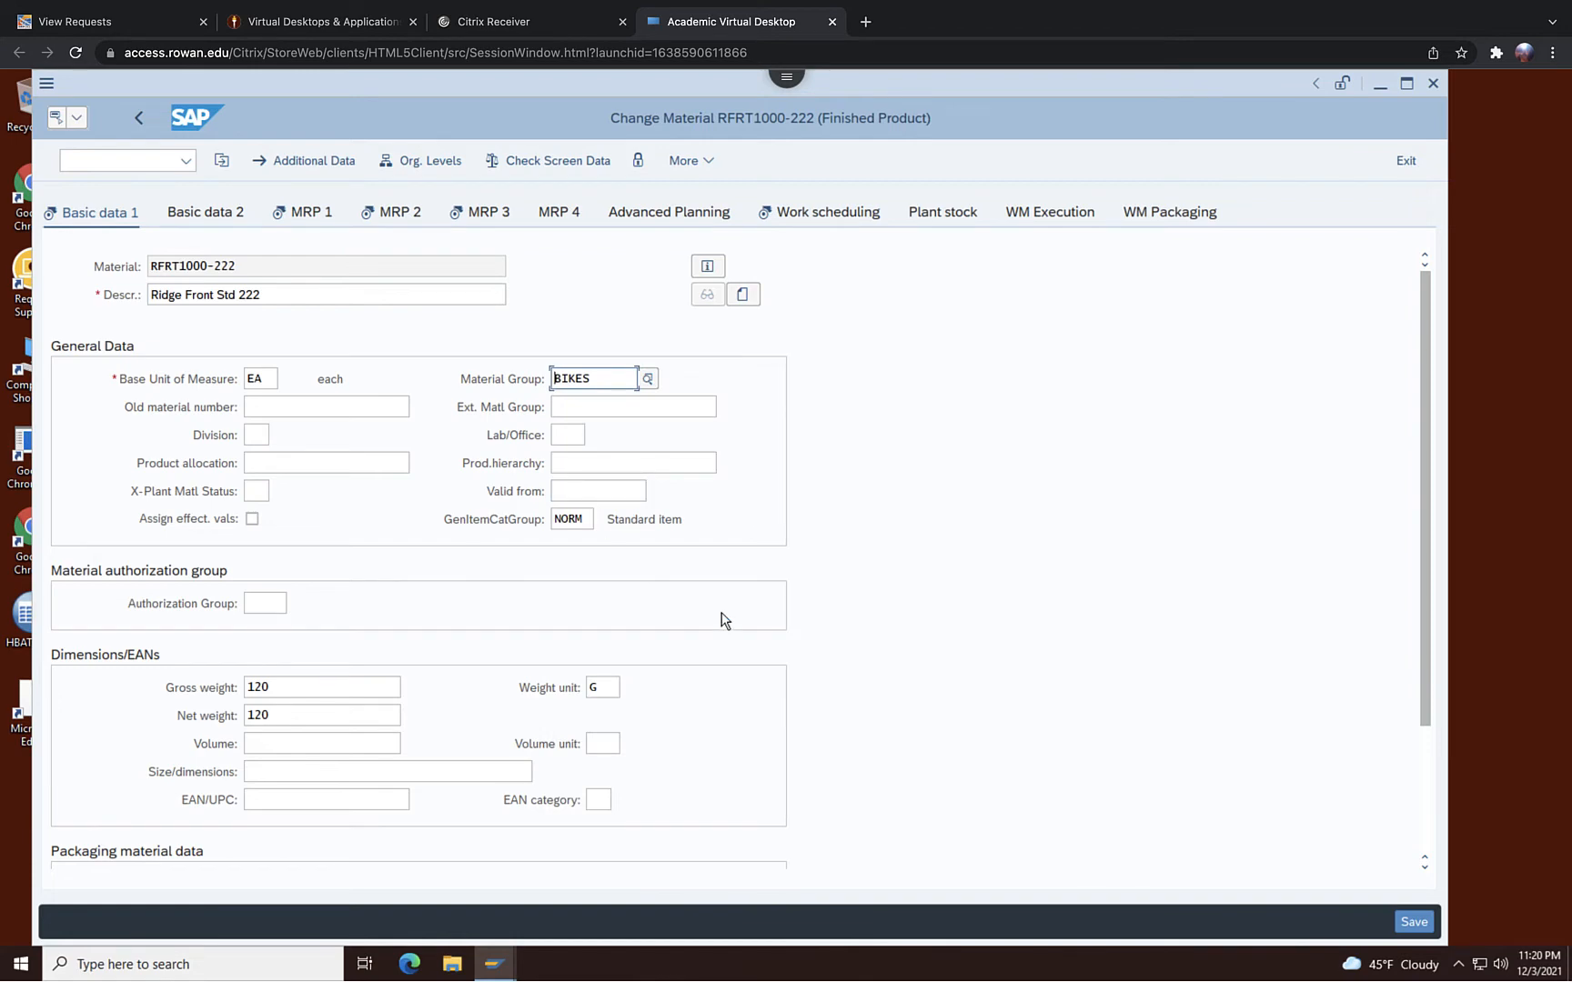
click(255, 434)
click(280, 433)
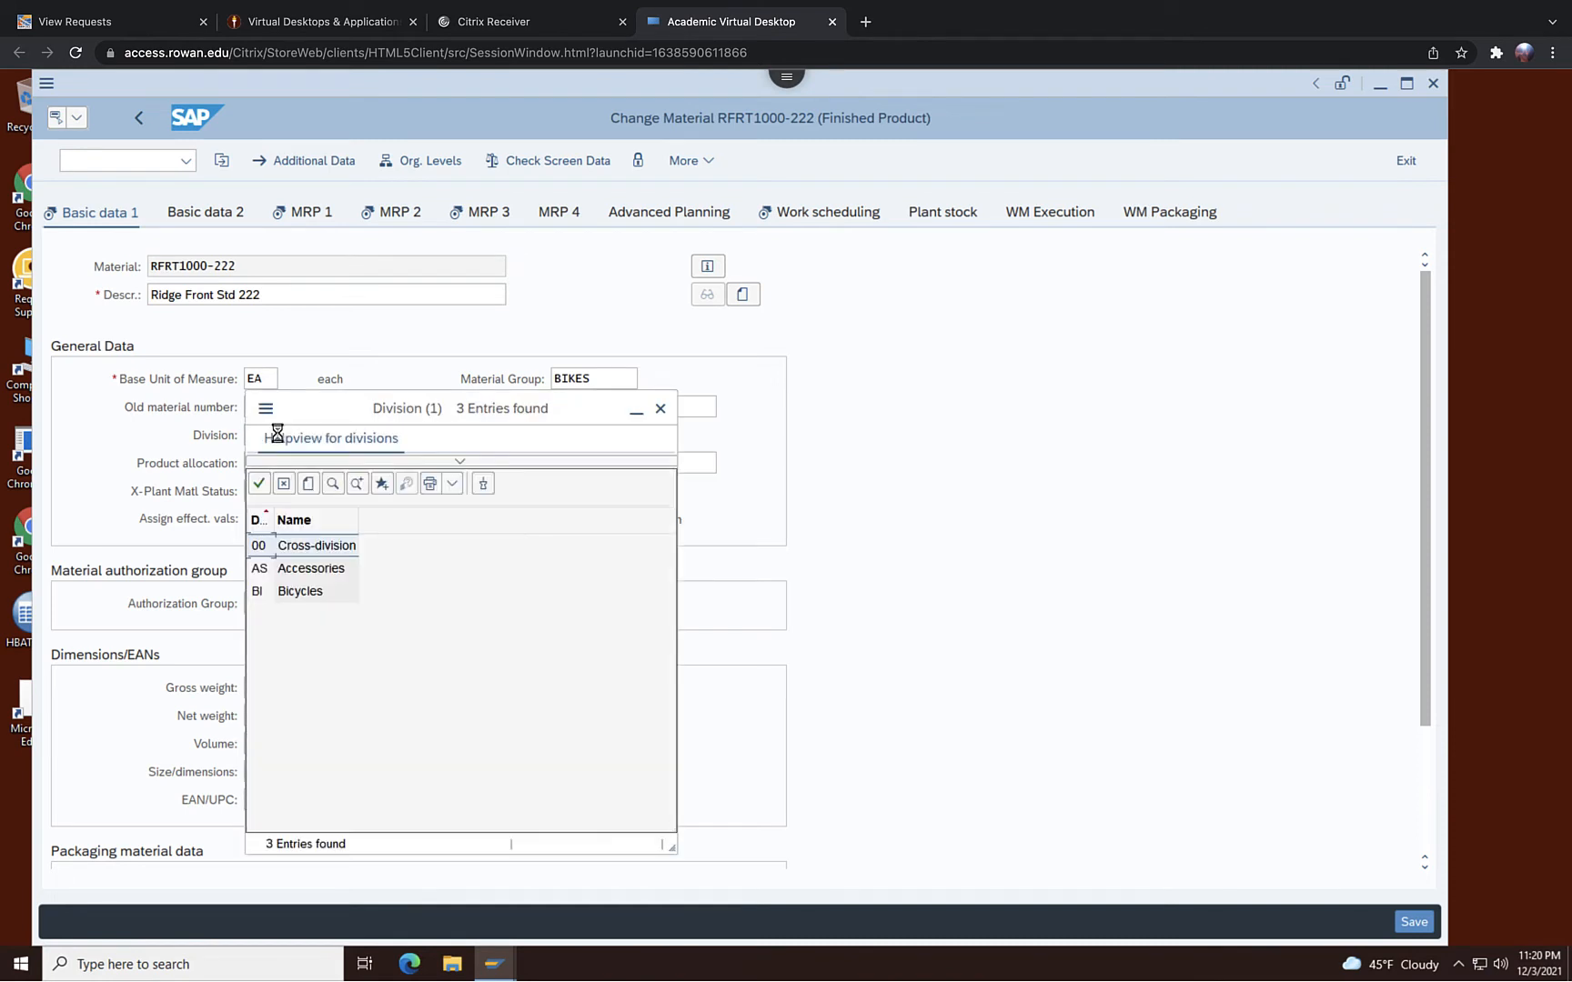
double_click(307, 592)
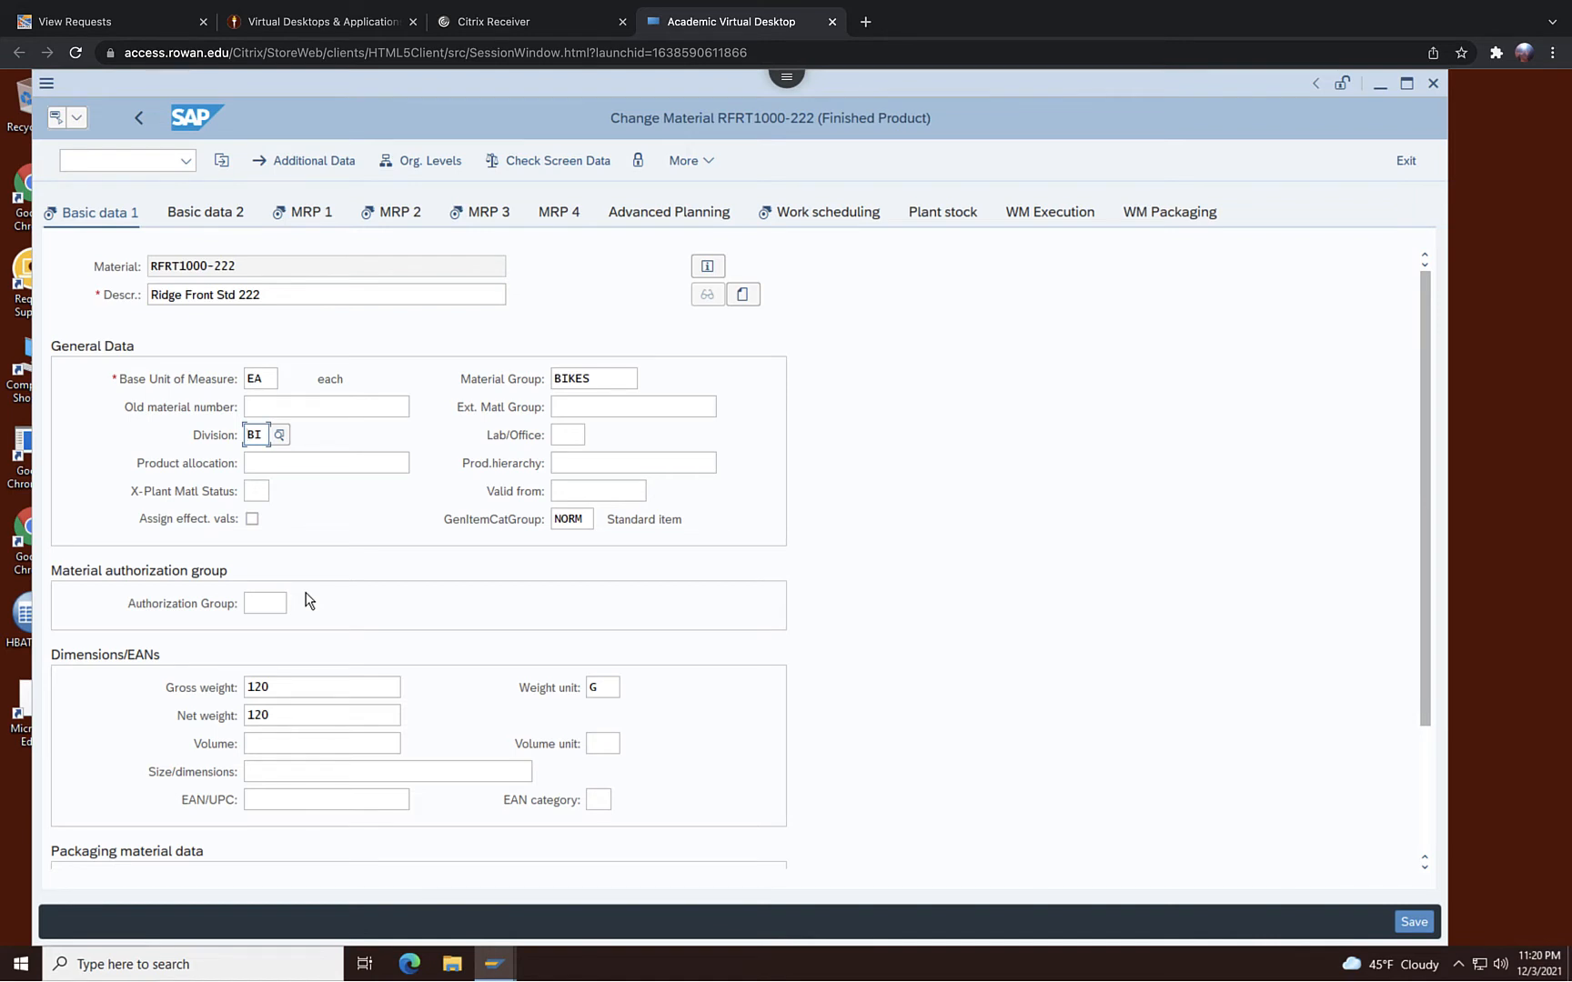
Set the gross weight to 8510 and choose gram (G) as the weight unit
click(297, 681)
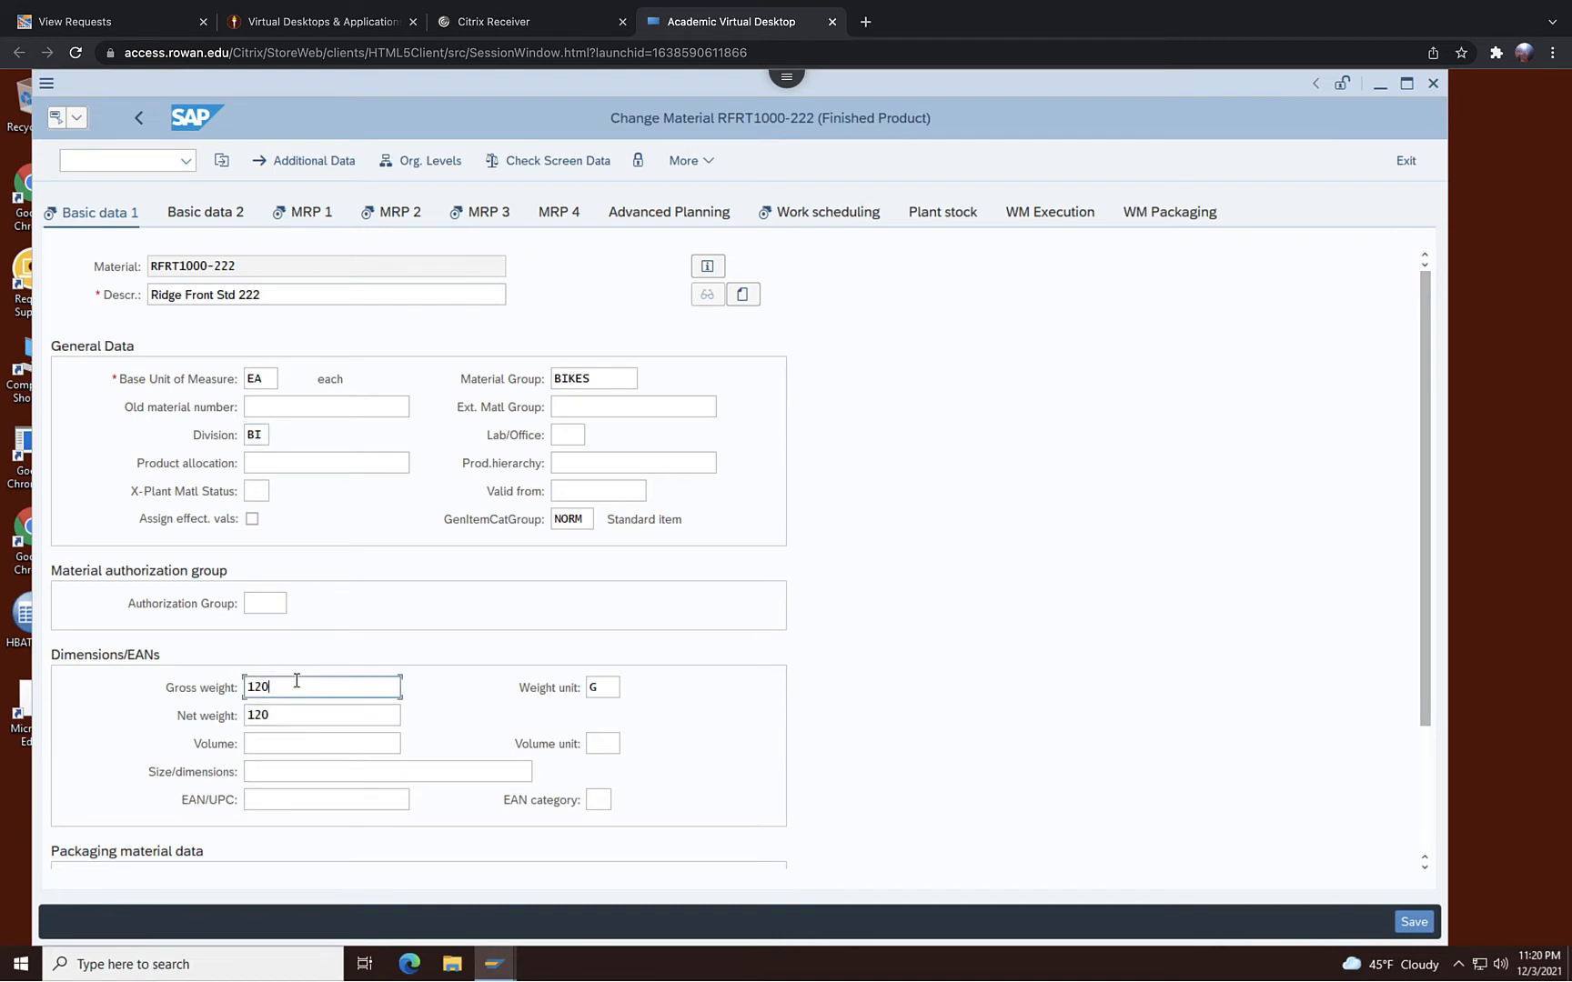
key(BackSpace)
key(BackSpace)
key(BackSpace)
text(8510)
click(610, 688)
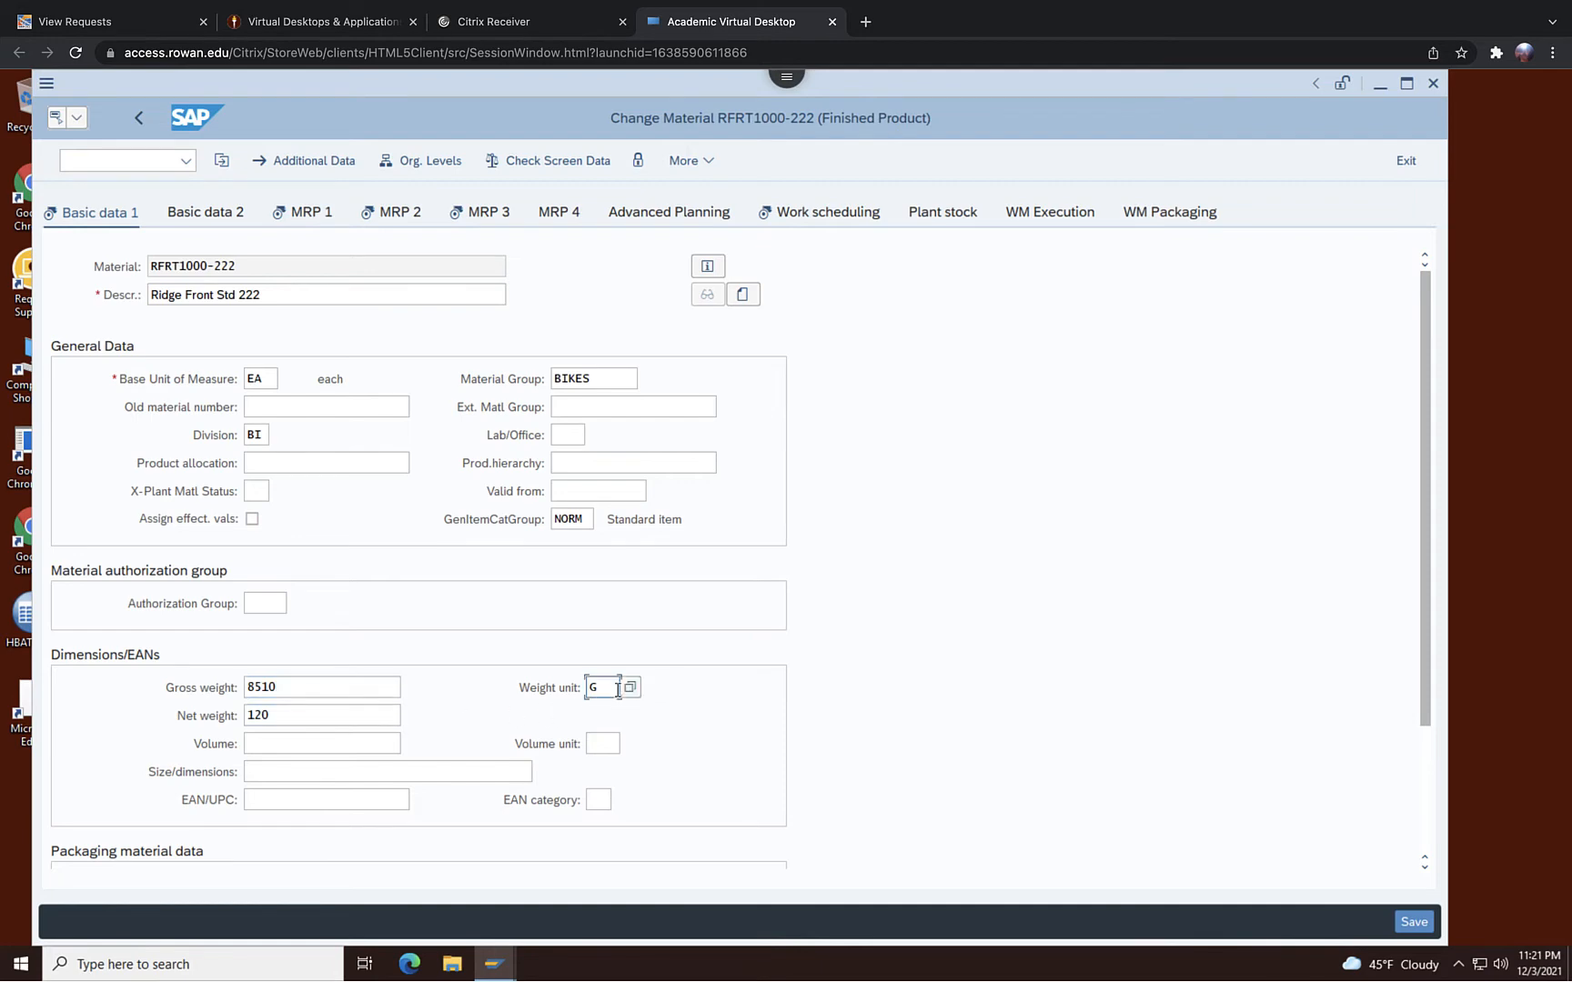
click(631, 688)
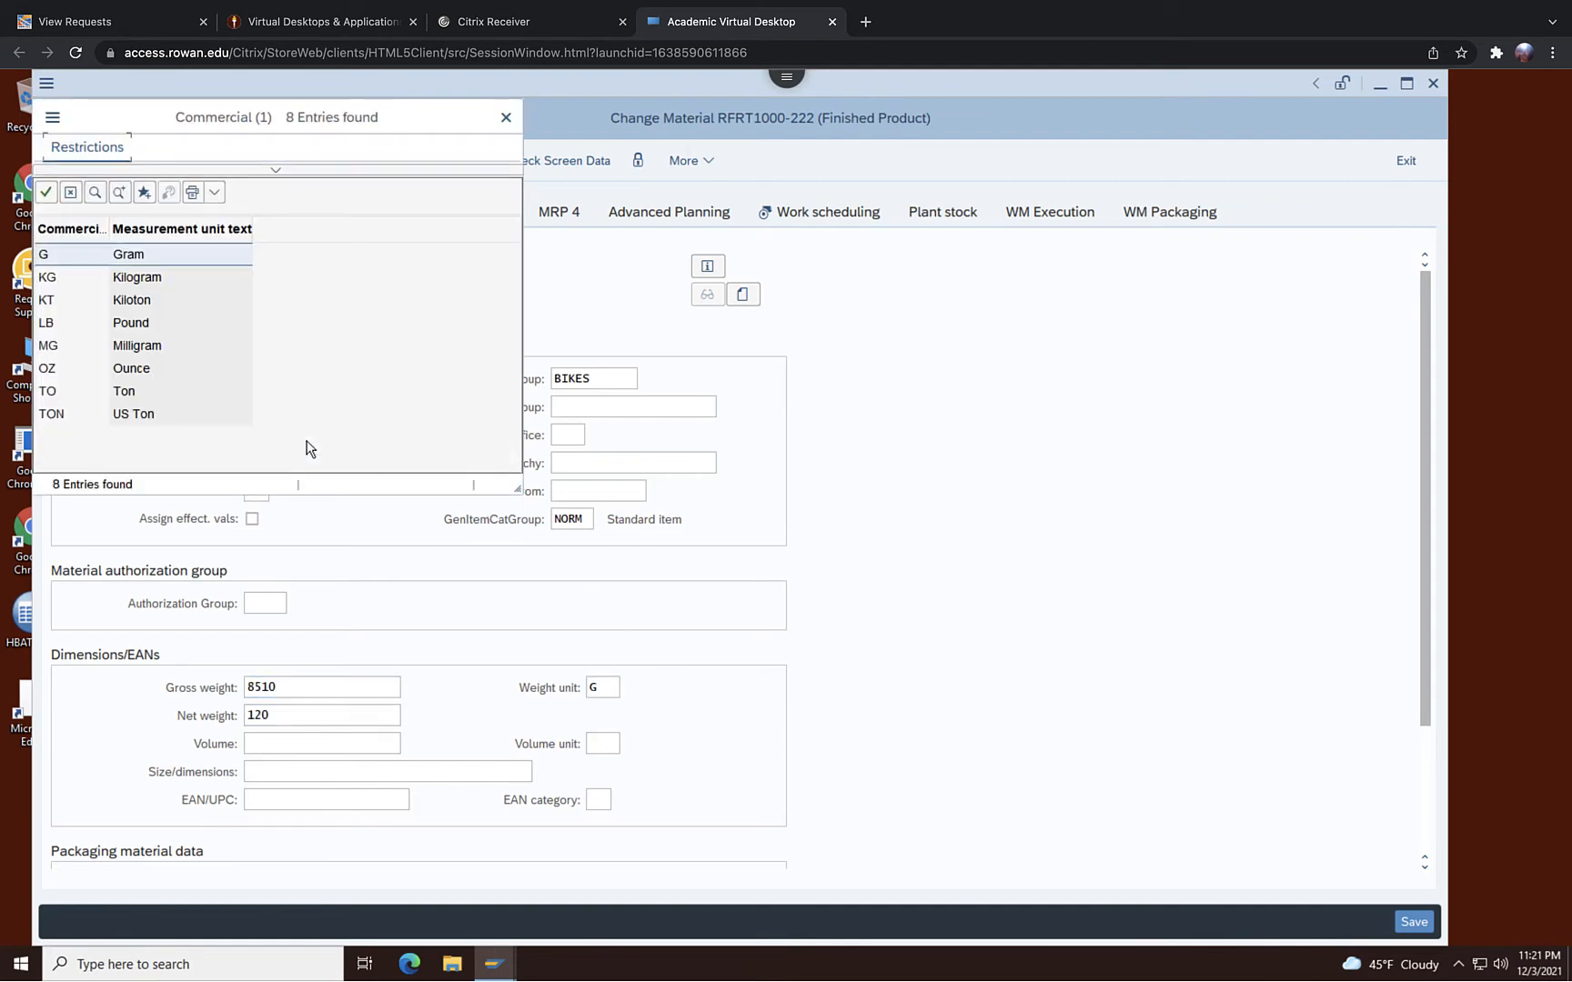
click(134, 258)
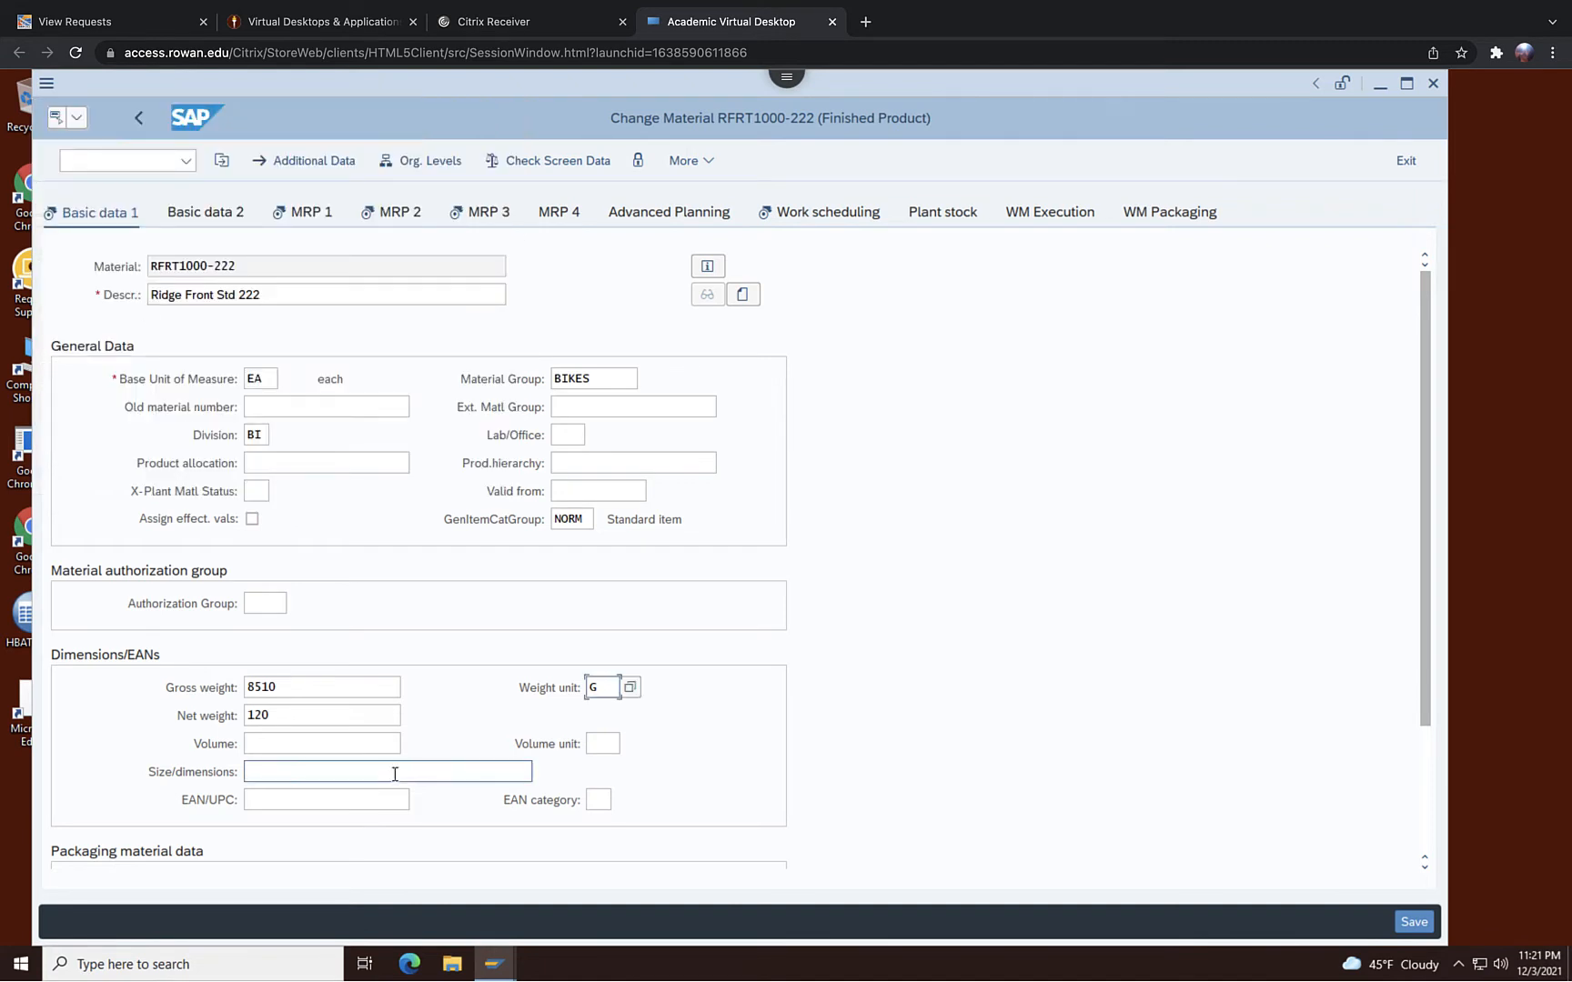
Set the net weight to 8510, save the changed material and return to the SAP Easy Access menu
click(322, 725)
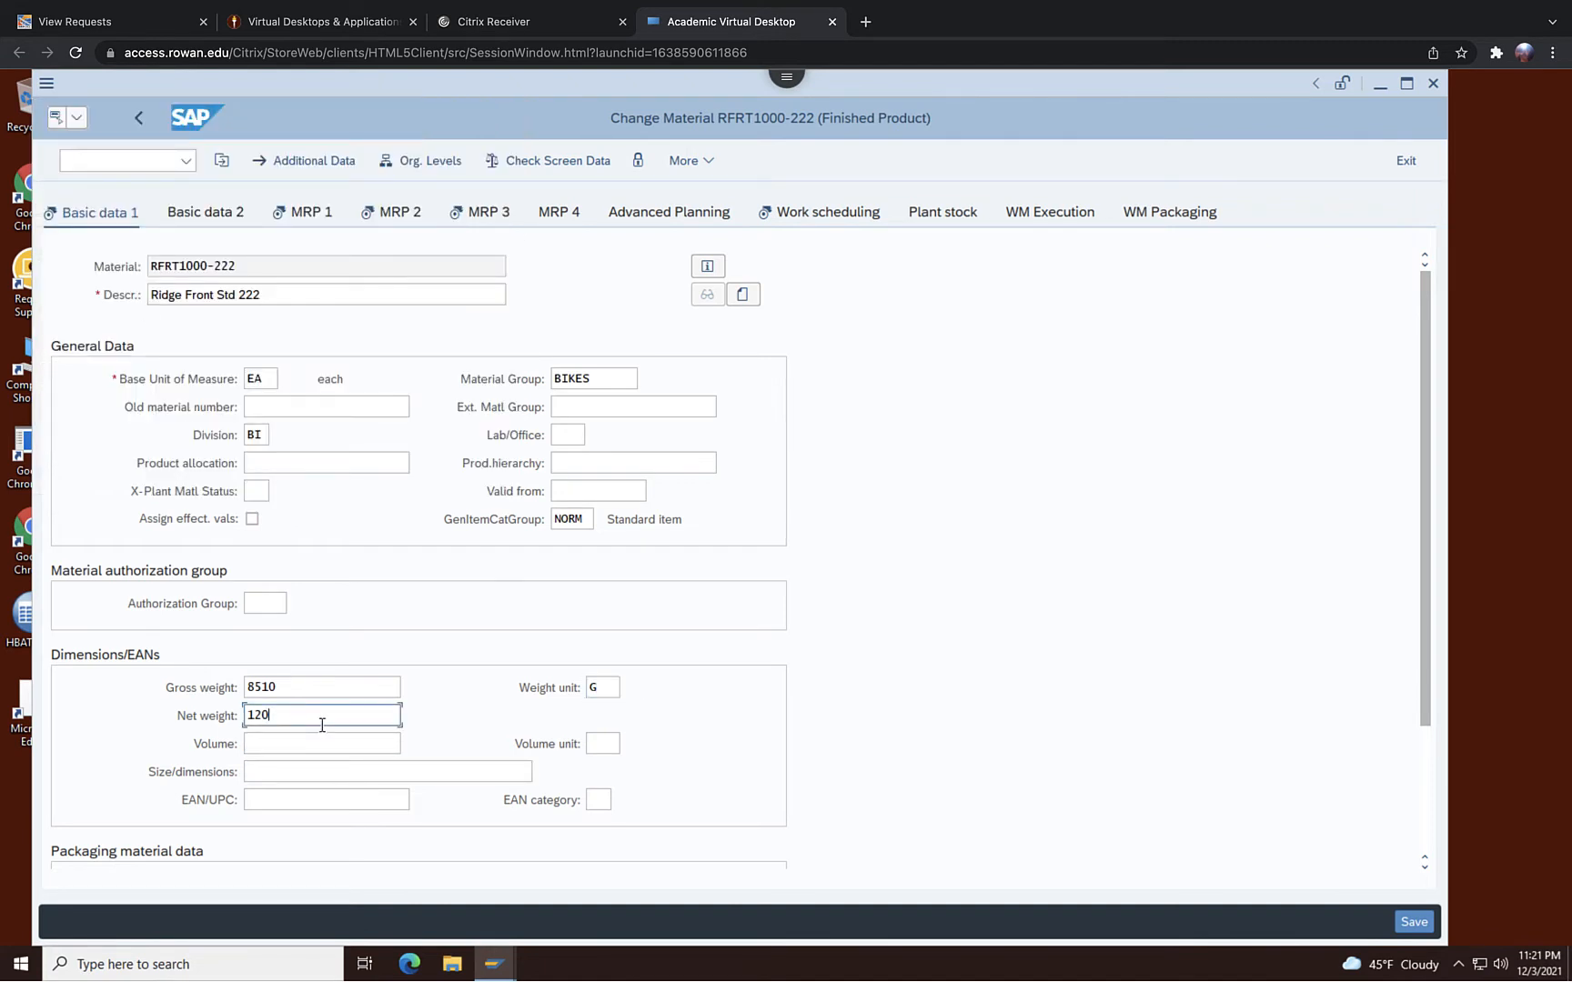
key(BackSpace)
key(BackSpace)
key(BackSpace)
text(8510)
click(1414, 926)
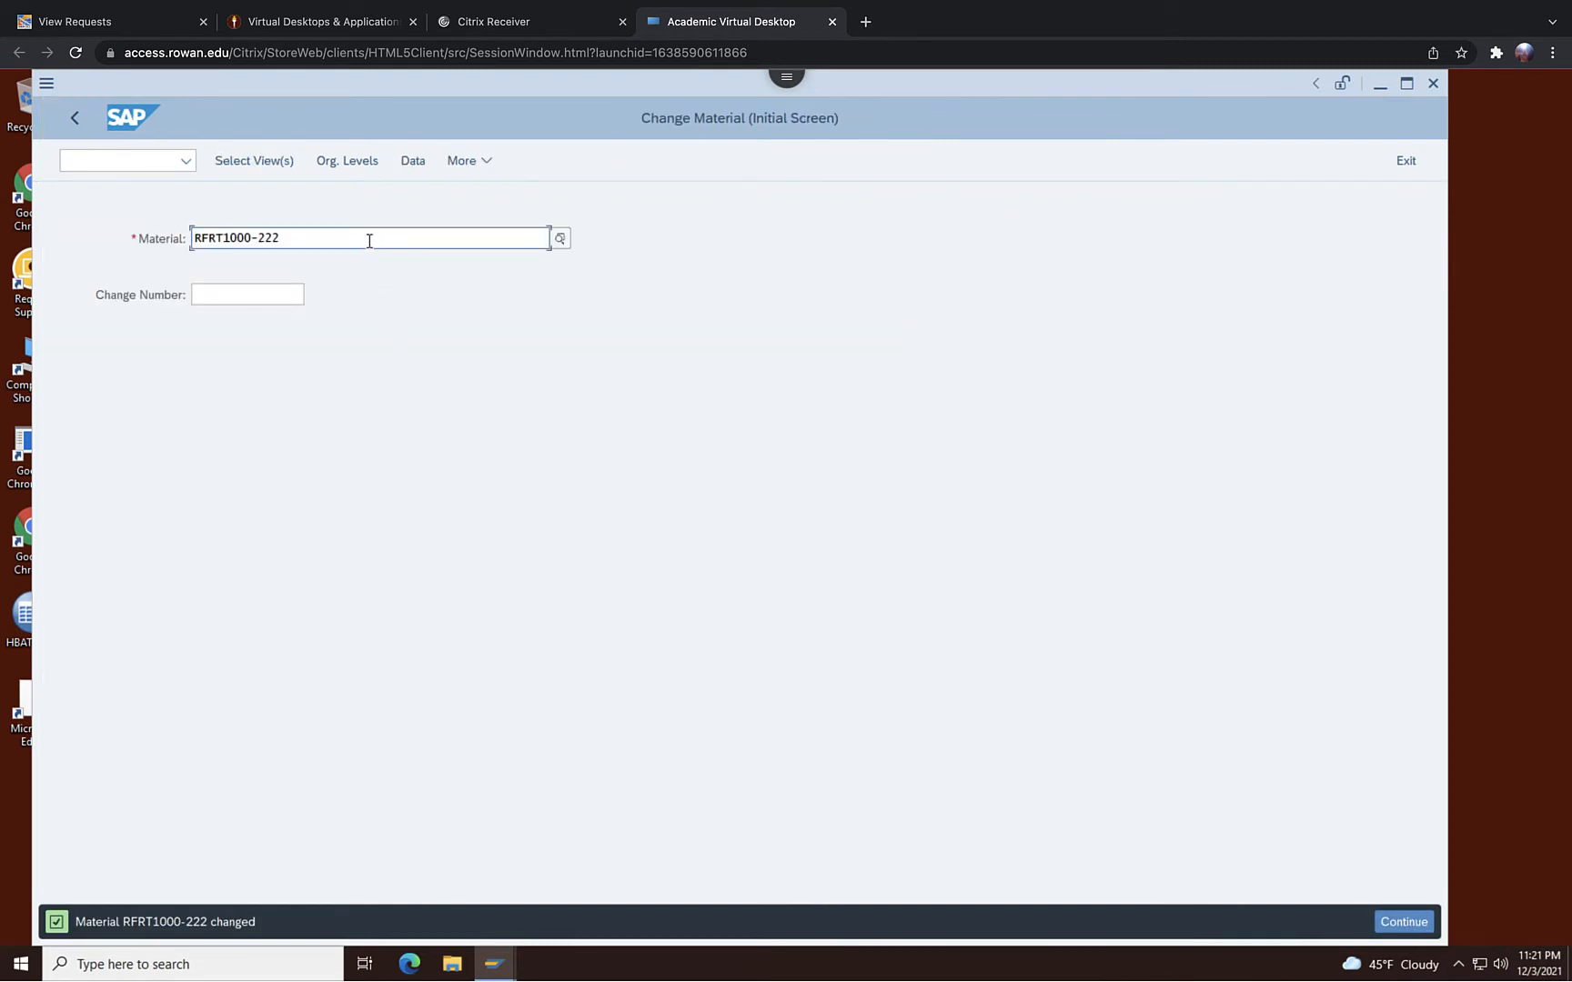
click(74, 117)
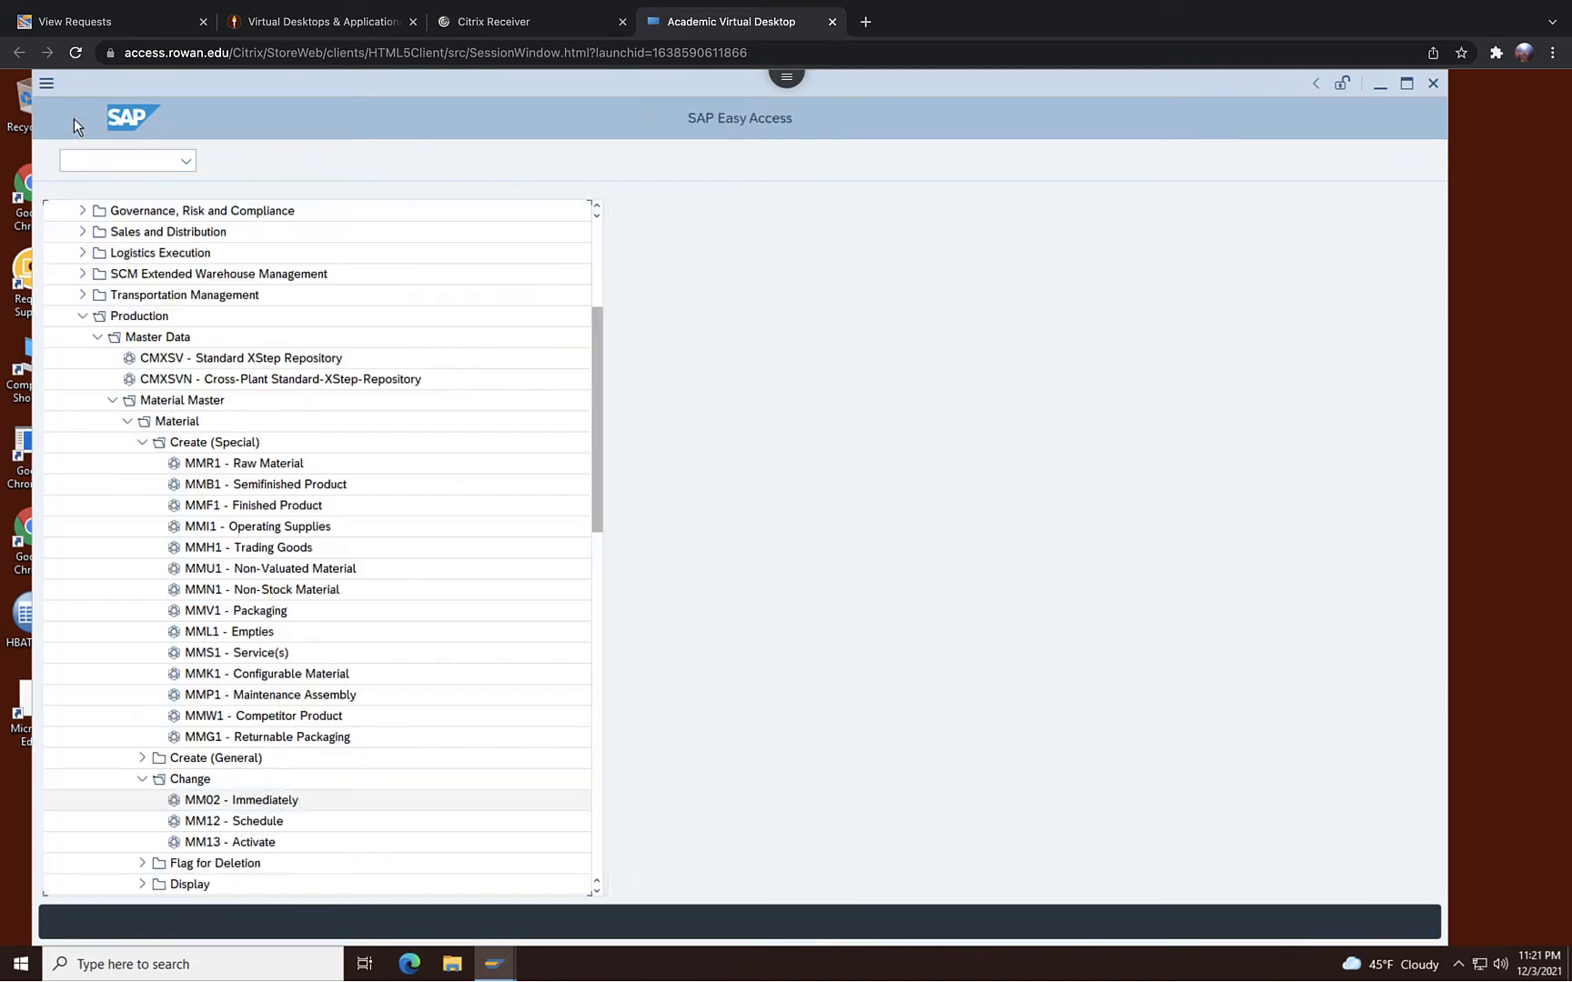
Start transaction MM02 to change material RFRT1000-222
click(118, 157)
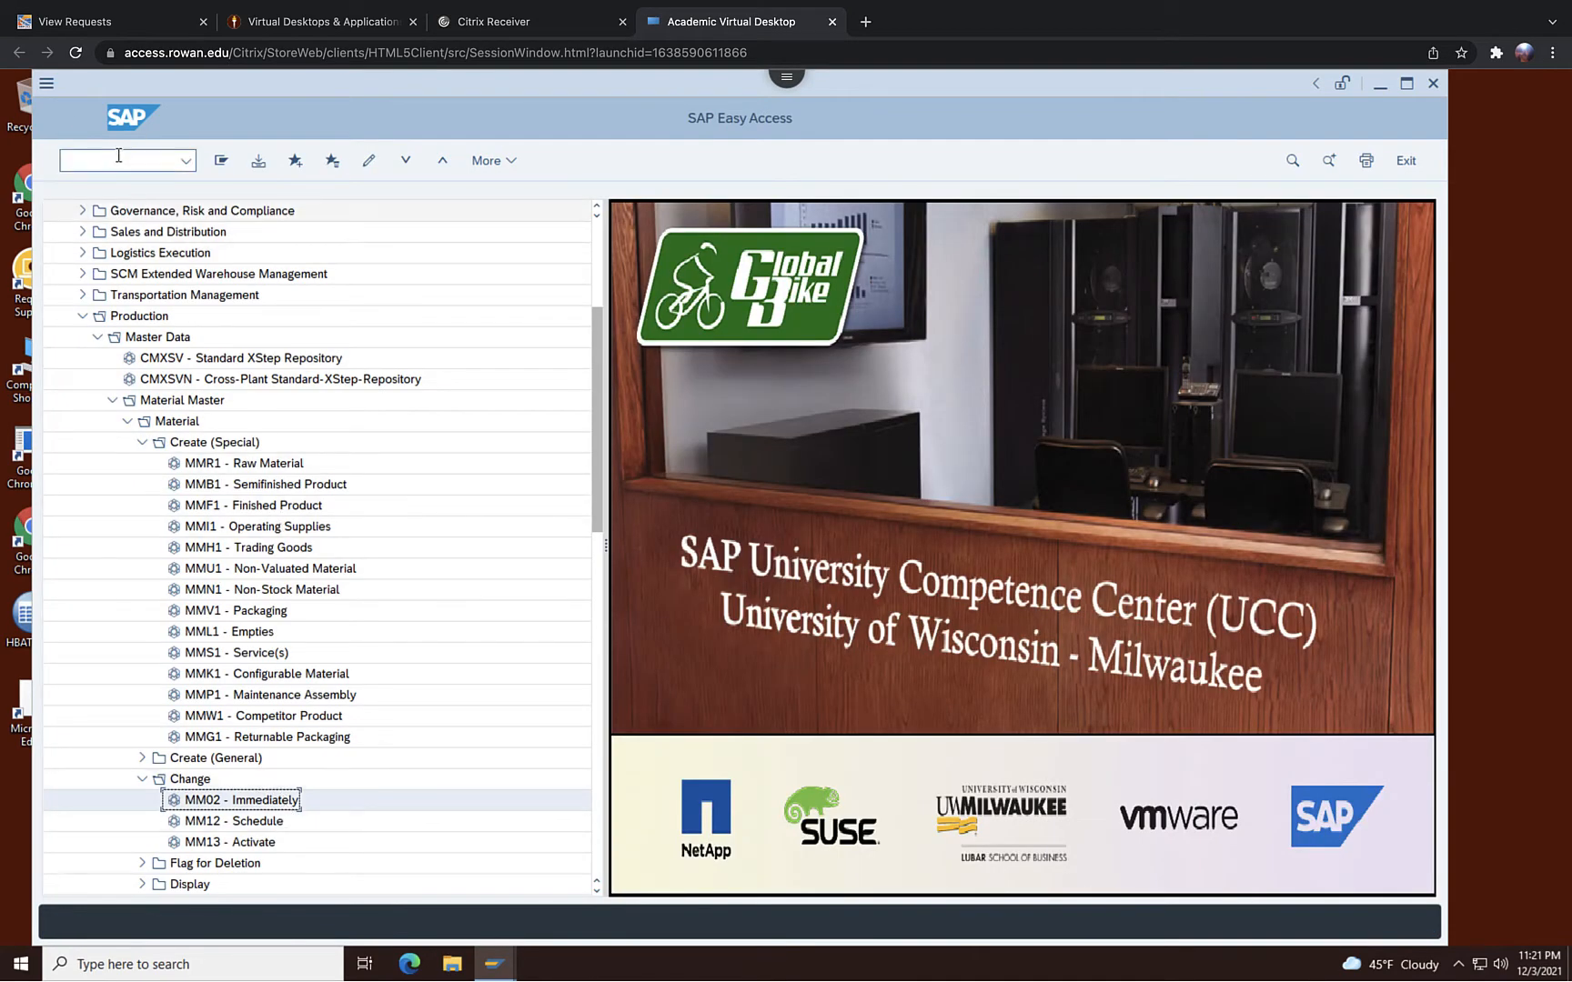
text(MM02)
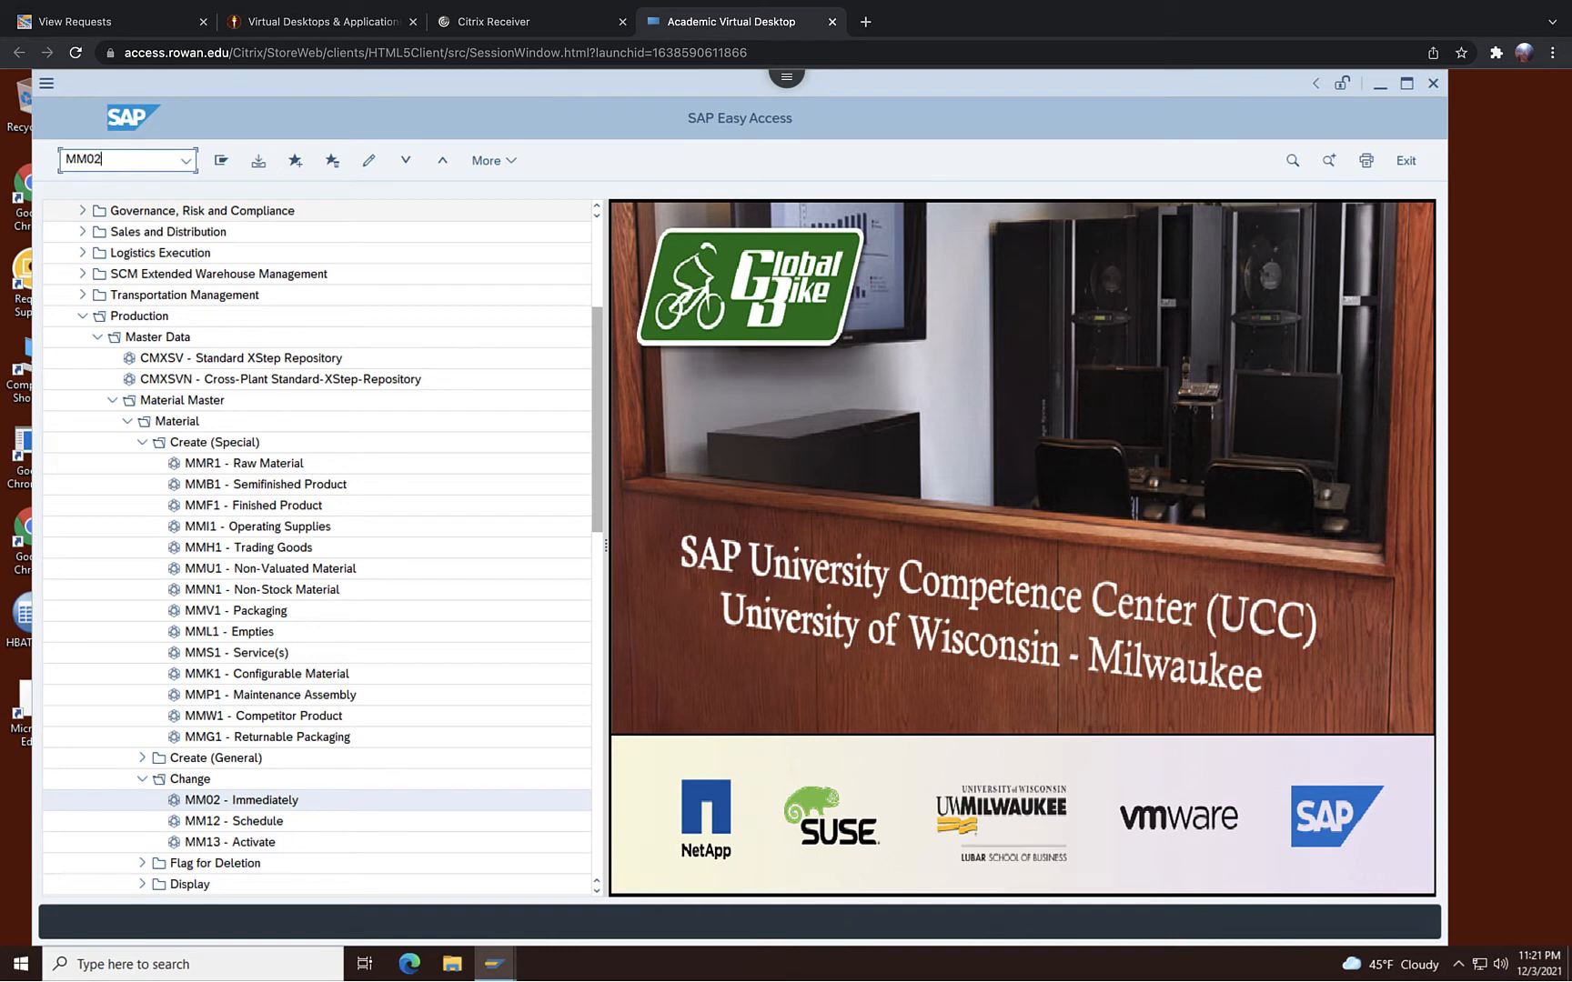
key(Return)
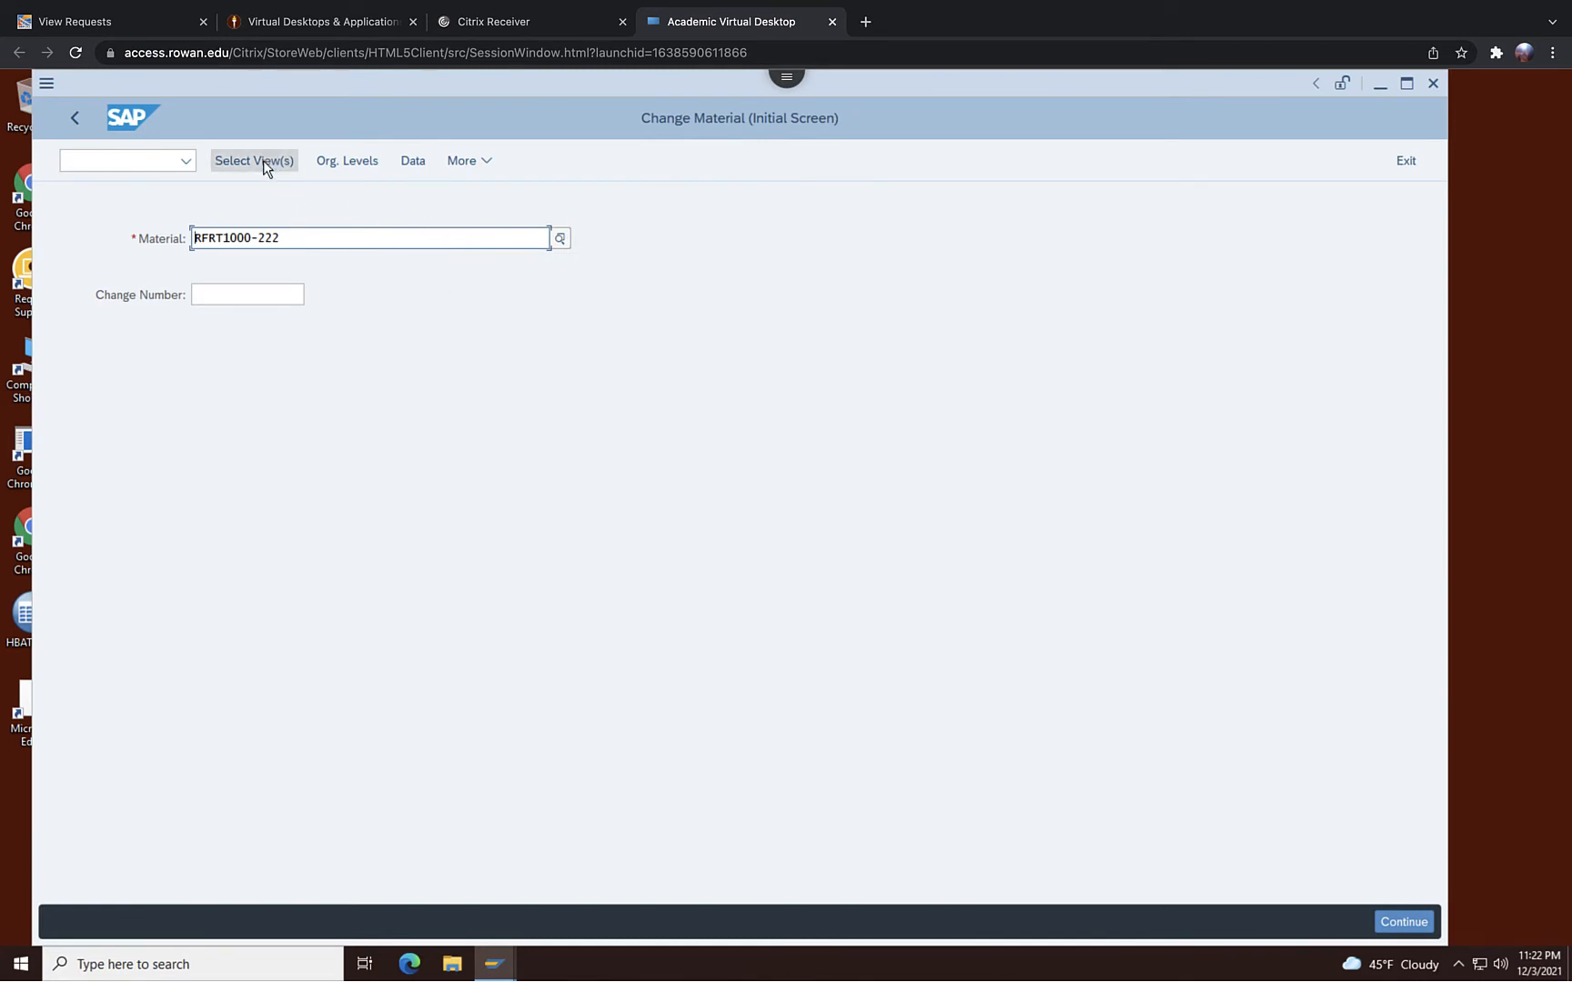
click(559, 242)
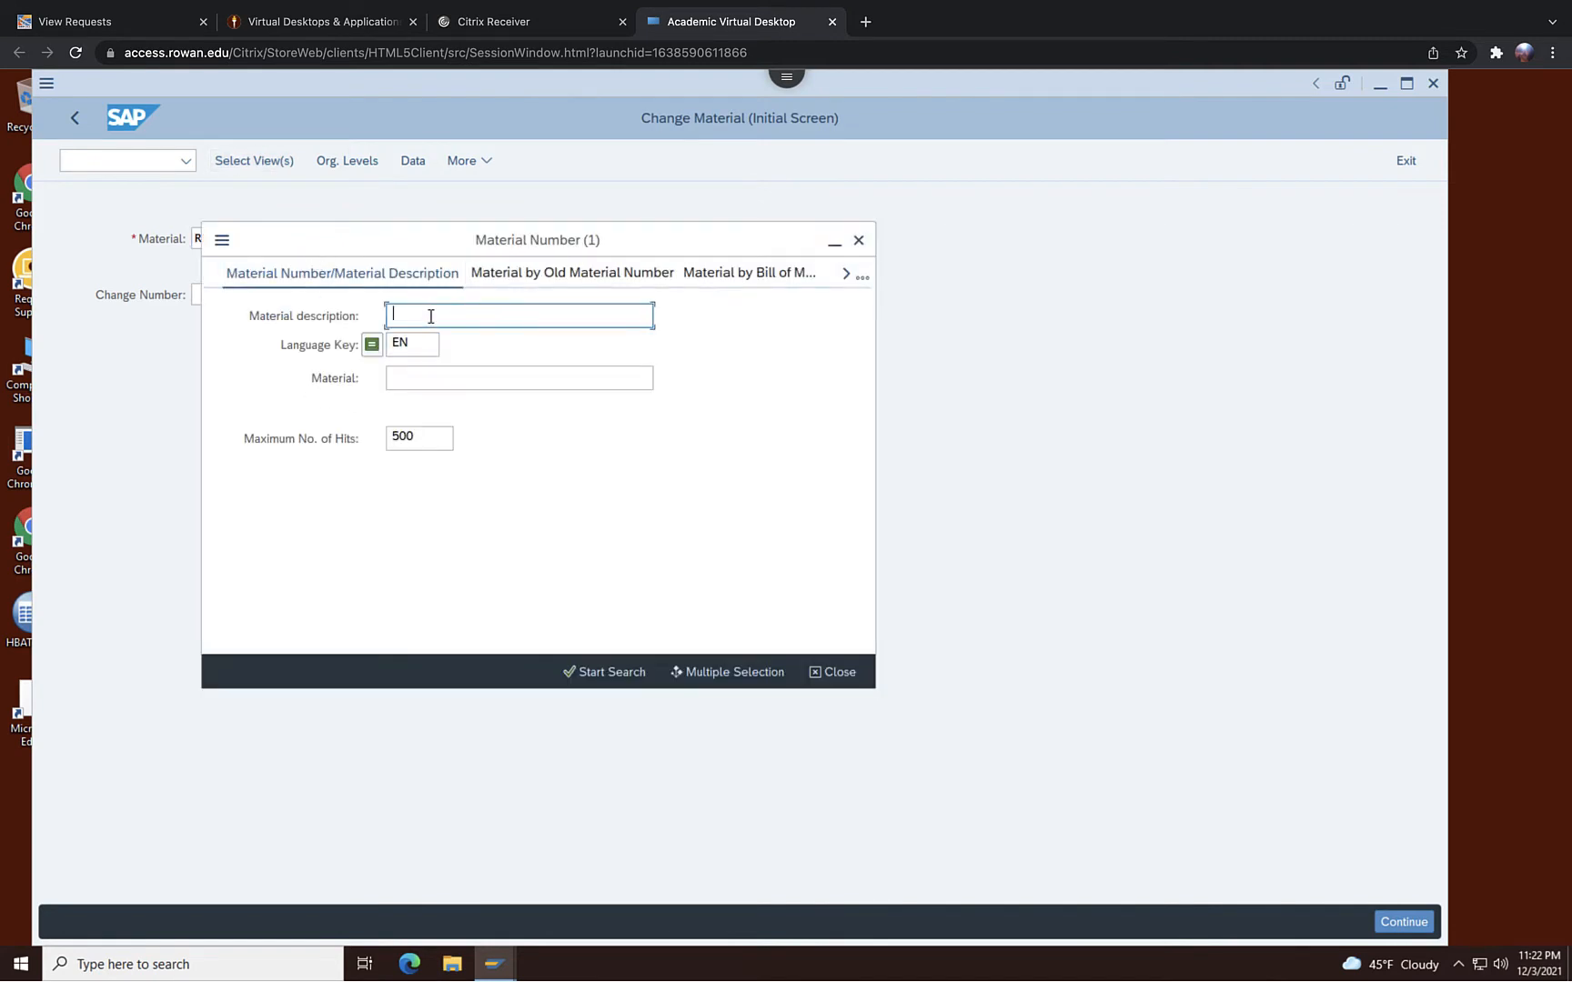
click(857, 240)
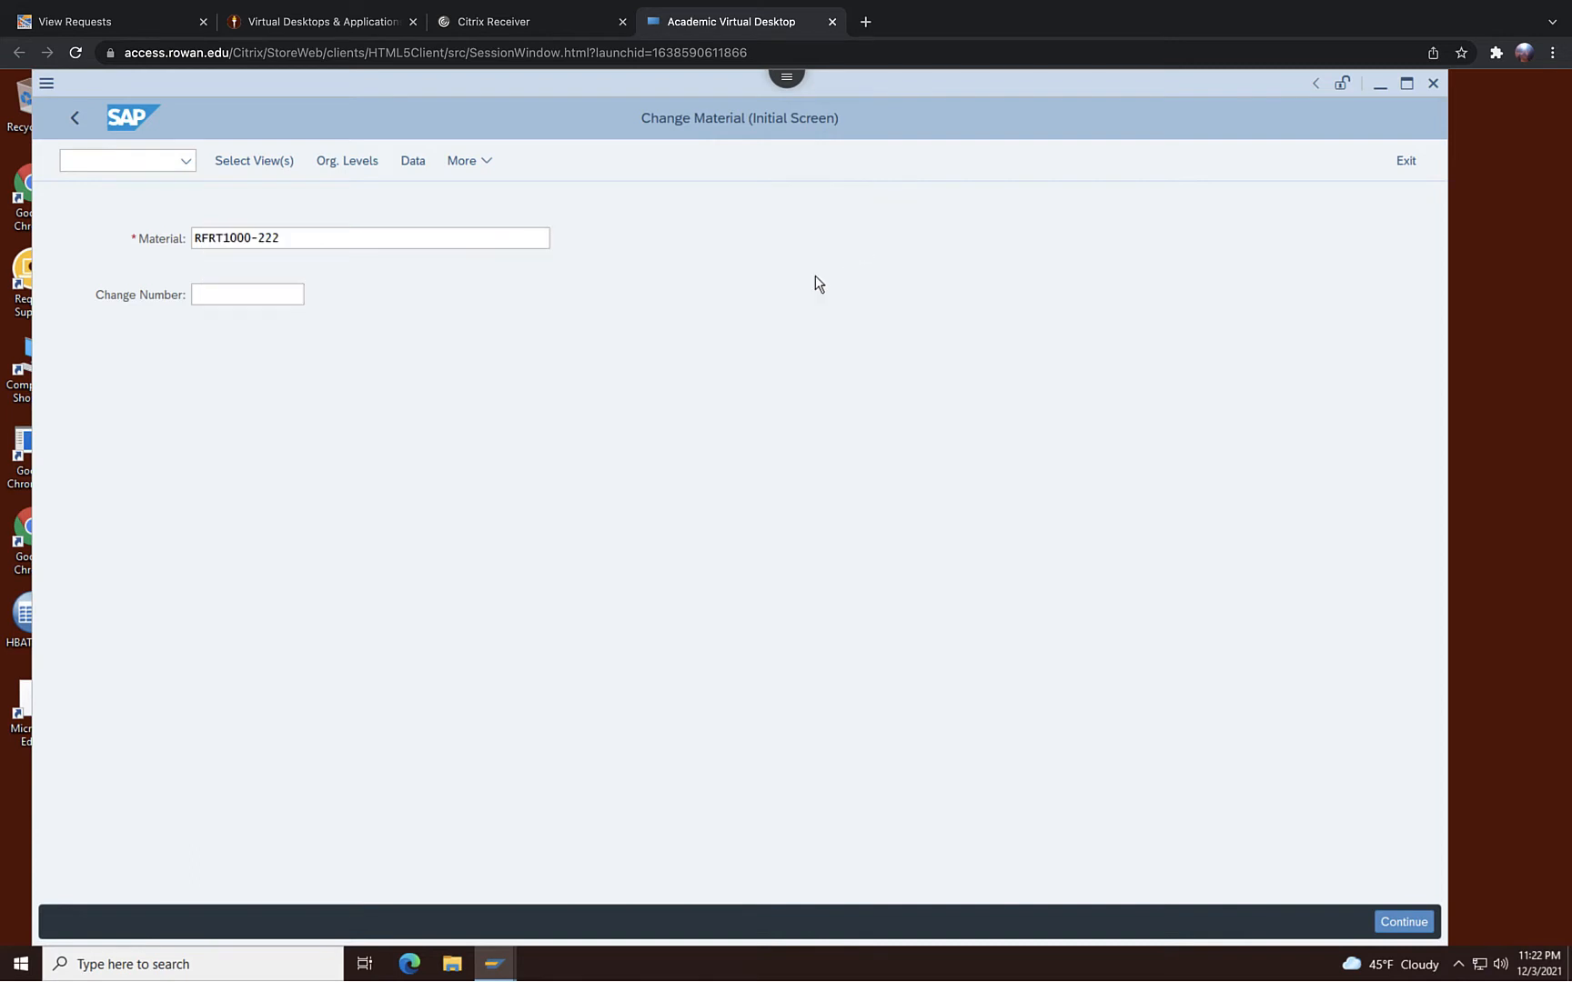
Open the MRP 1, MRP 2, MRP 3 and Work Scheduling views of the material for plant DL00
click(251, 162)
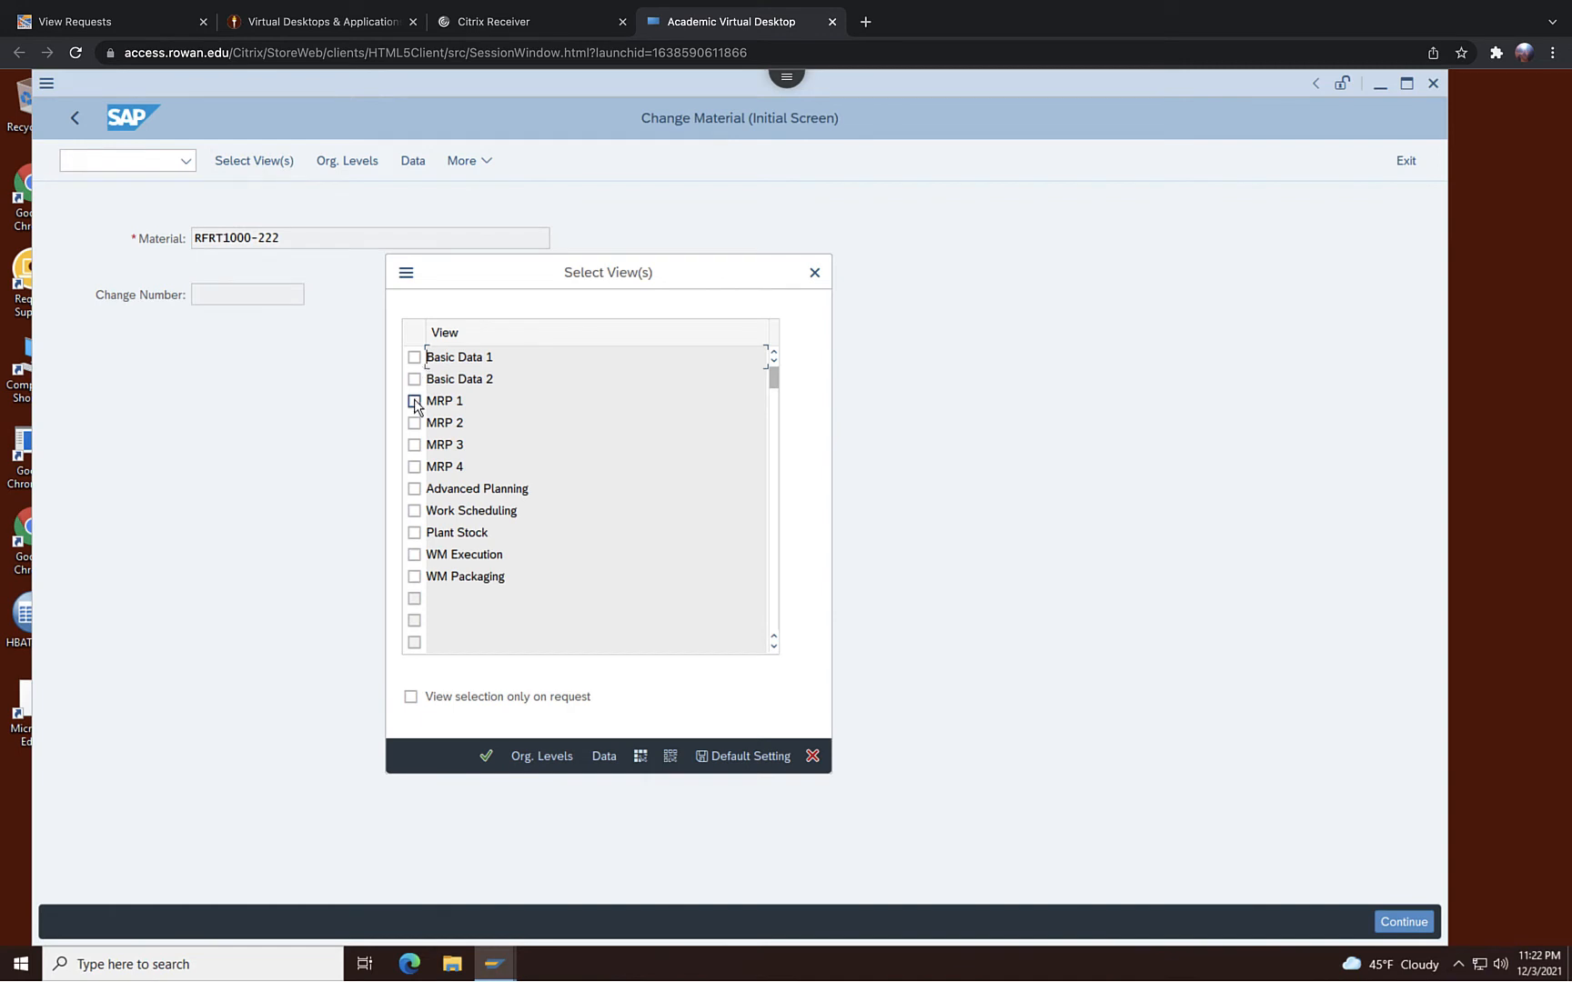
click(414, 423)
click(414, 445)
click(415, 513)
click(487, 754)
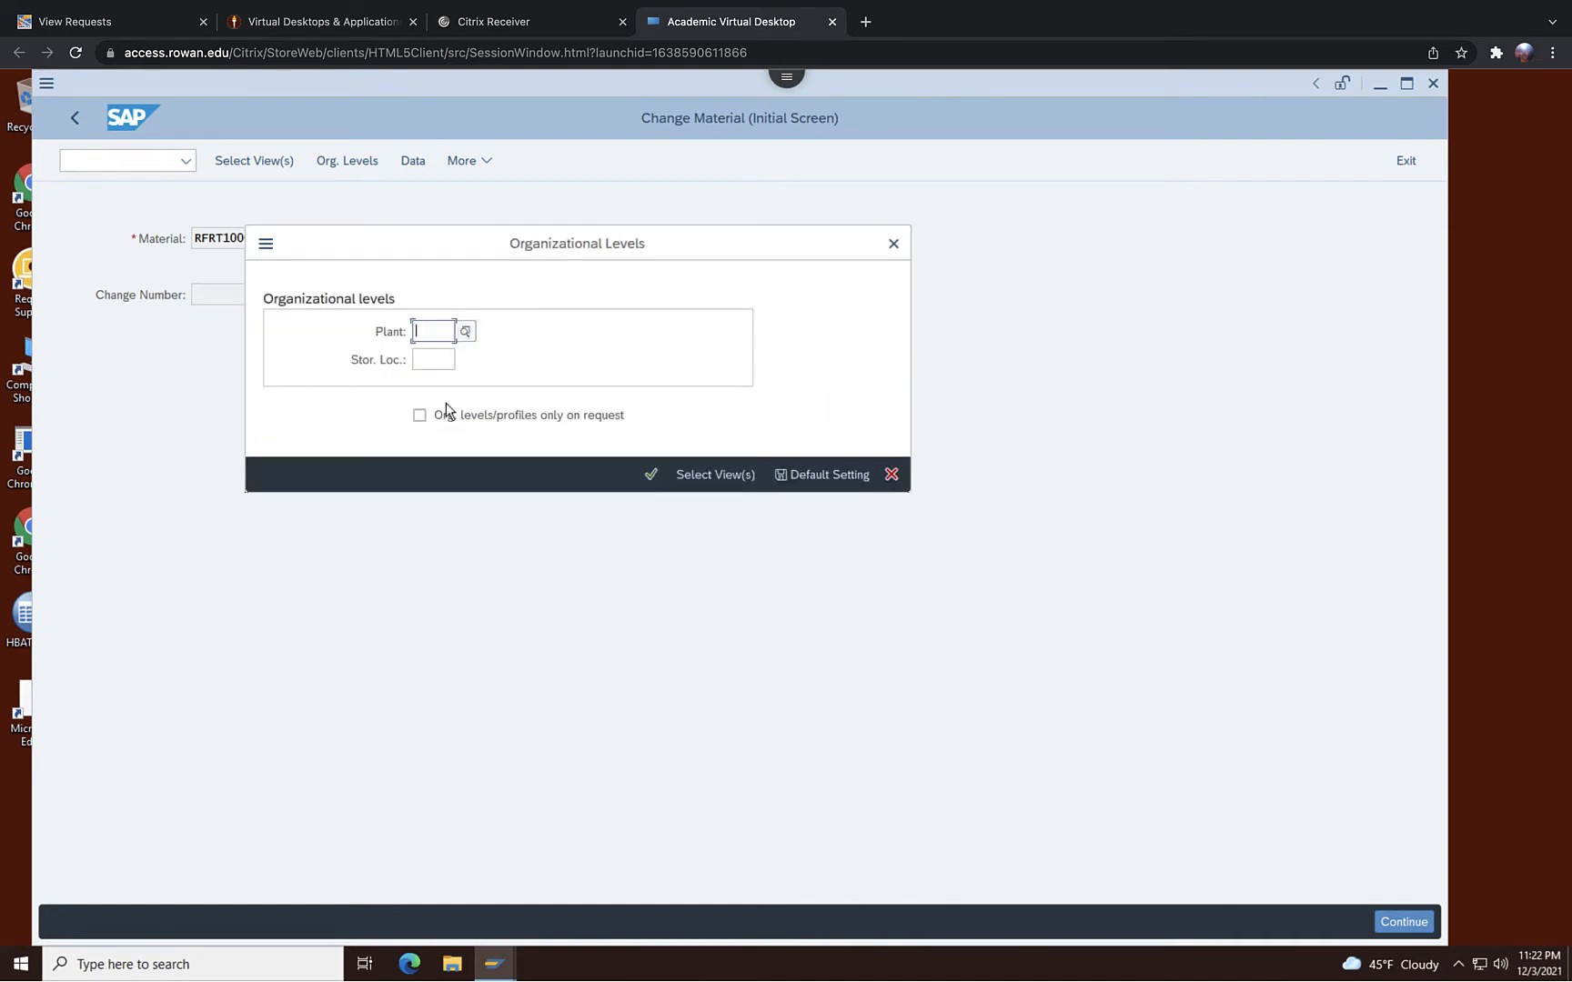
text(DL00)
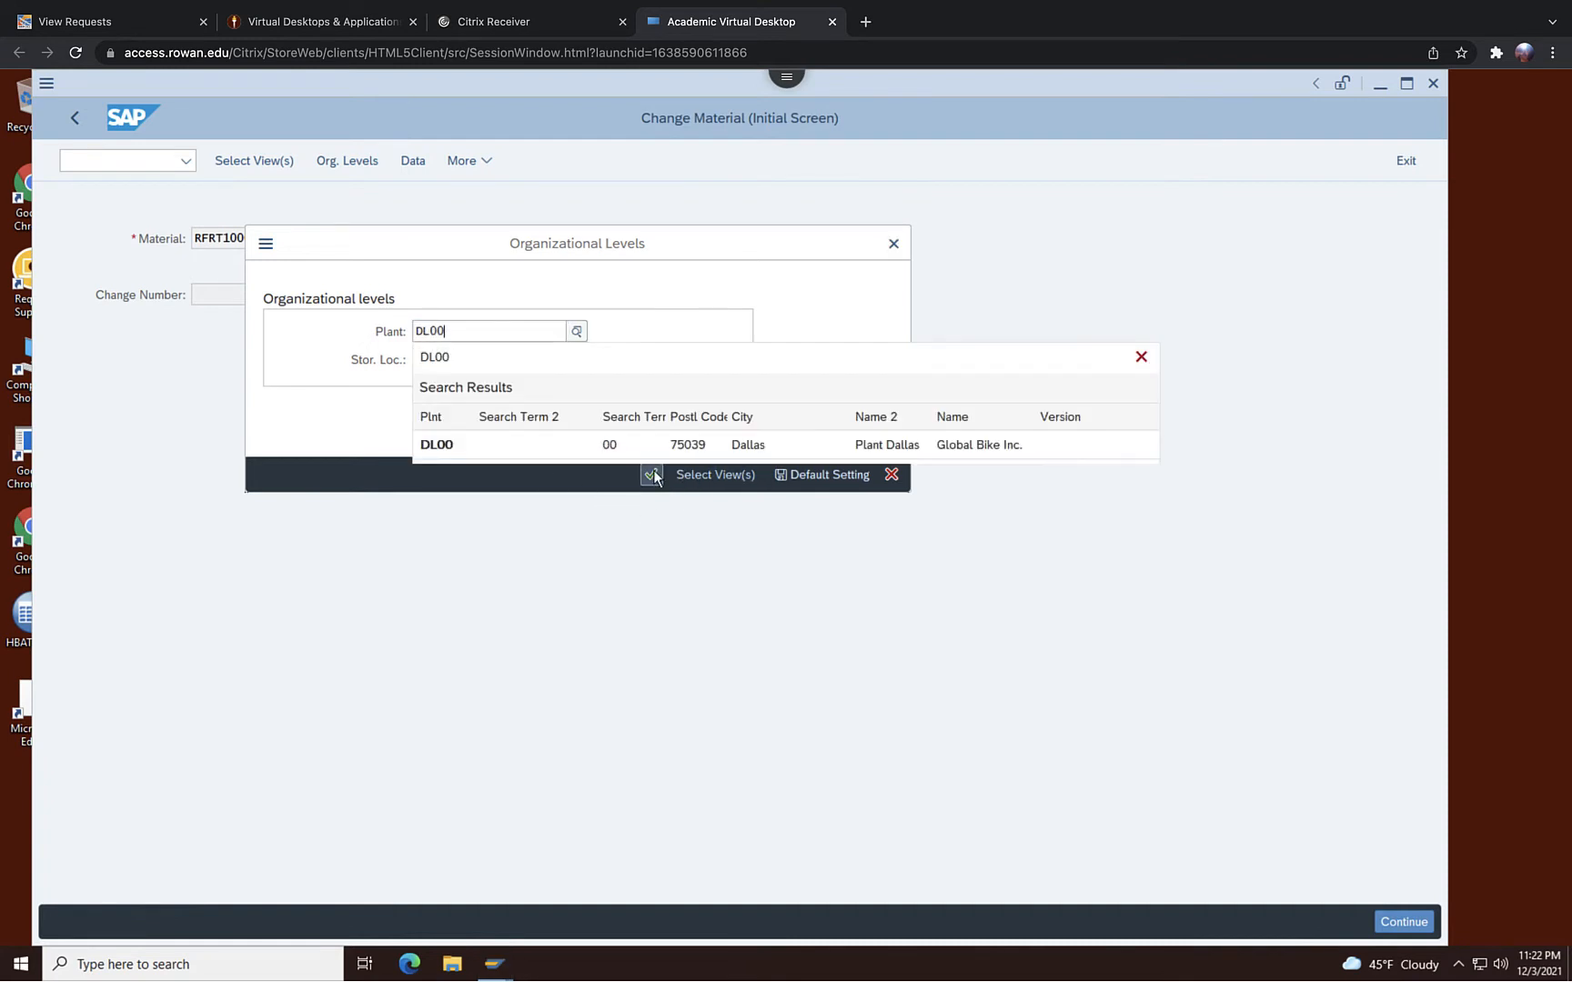
click(652, 474)
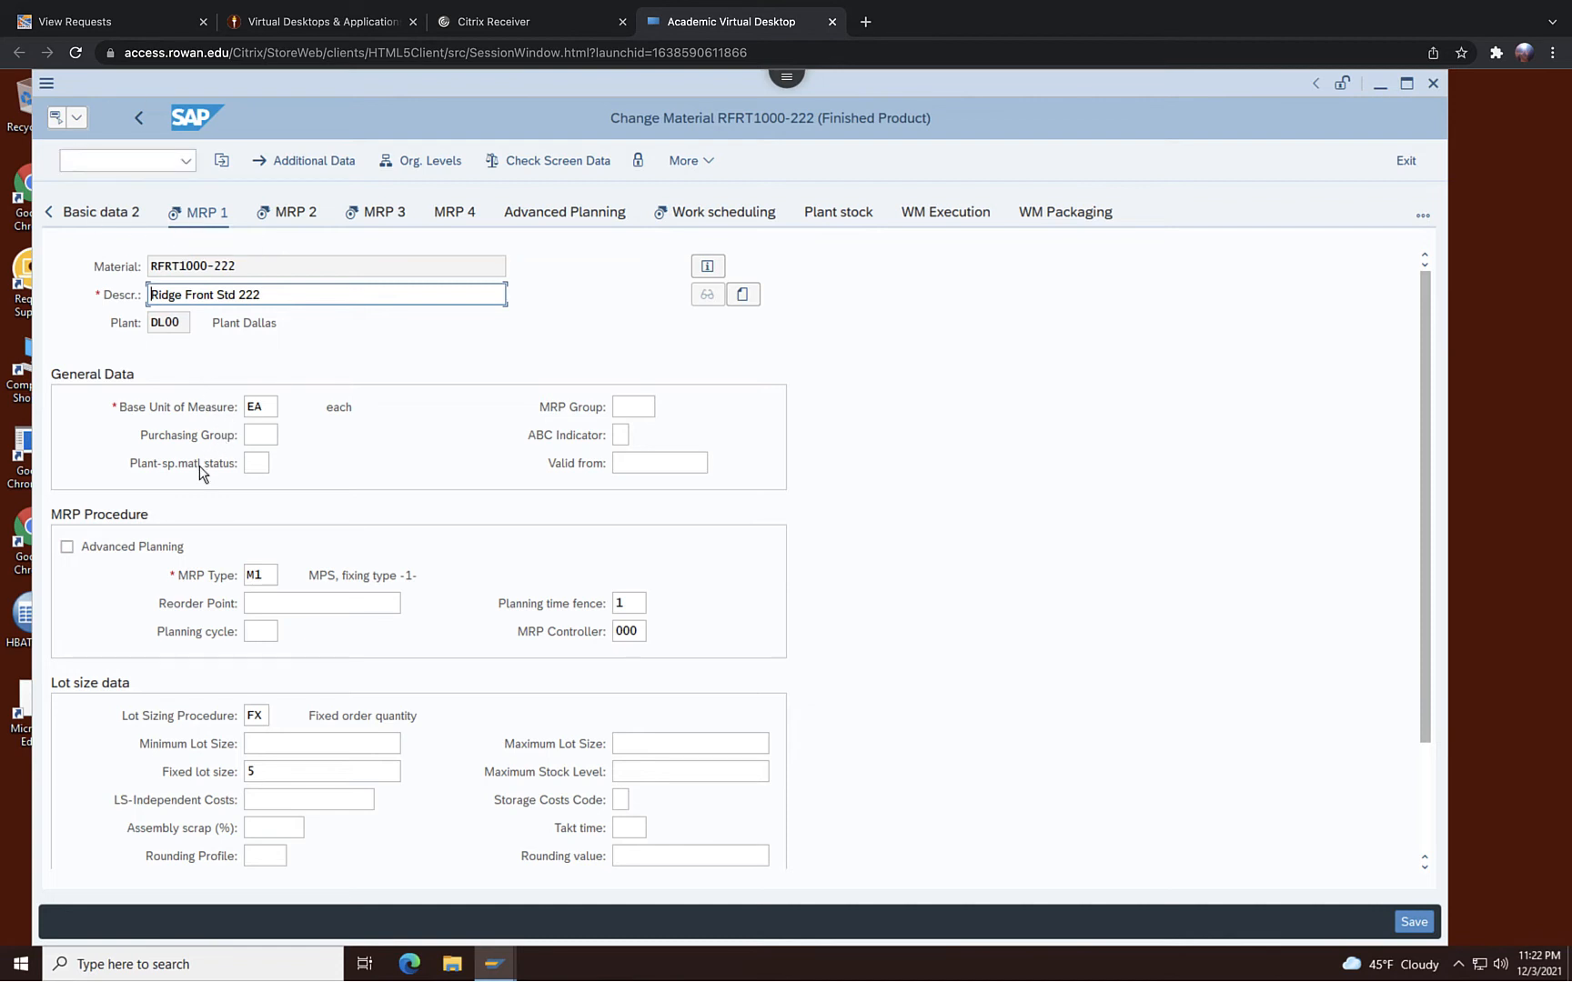
Choose MRP type M1 (MPS, fixing type -1-) from the possible entries in the MRP 1 view
click(257, 575)
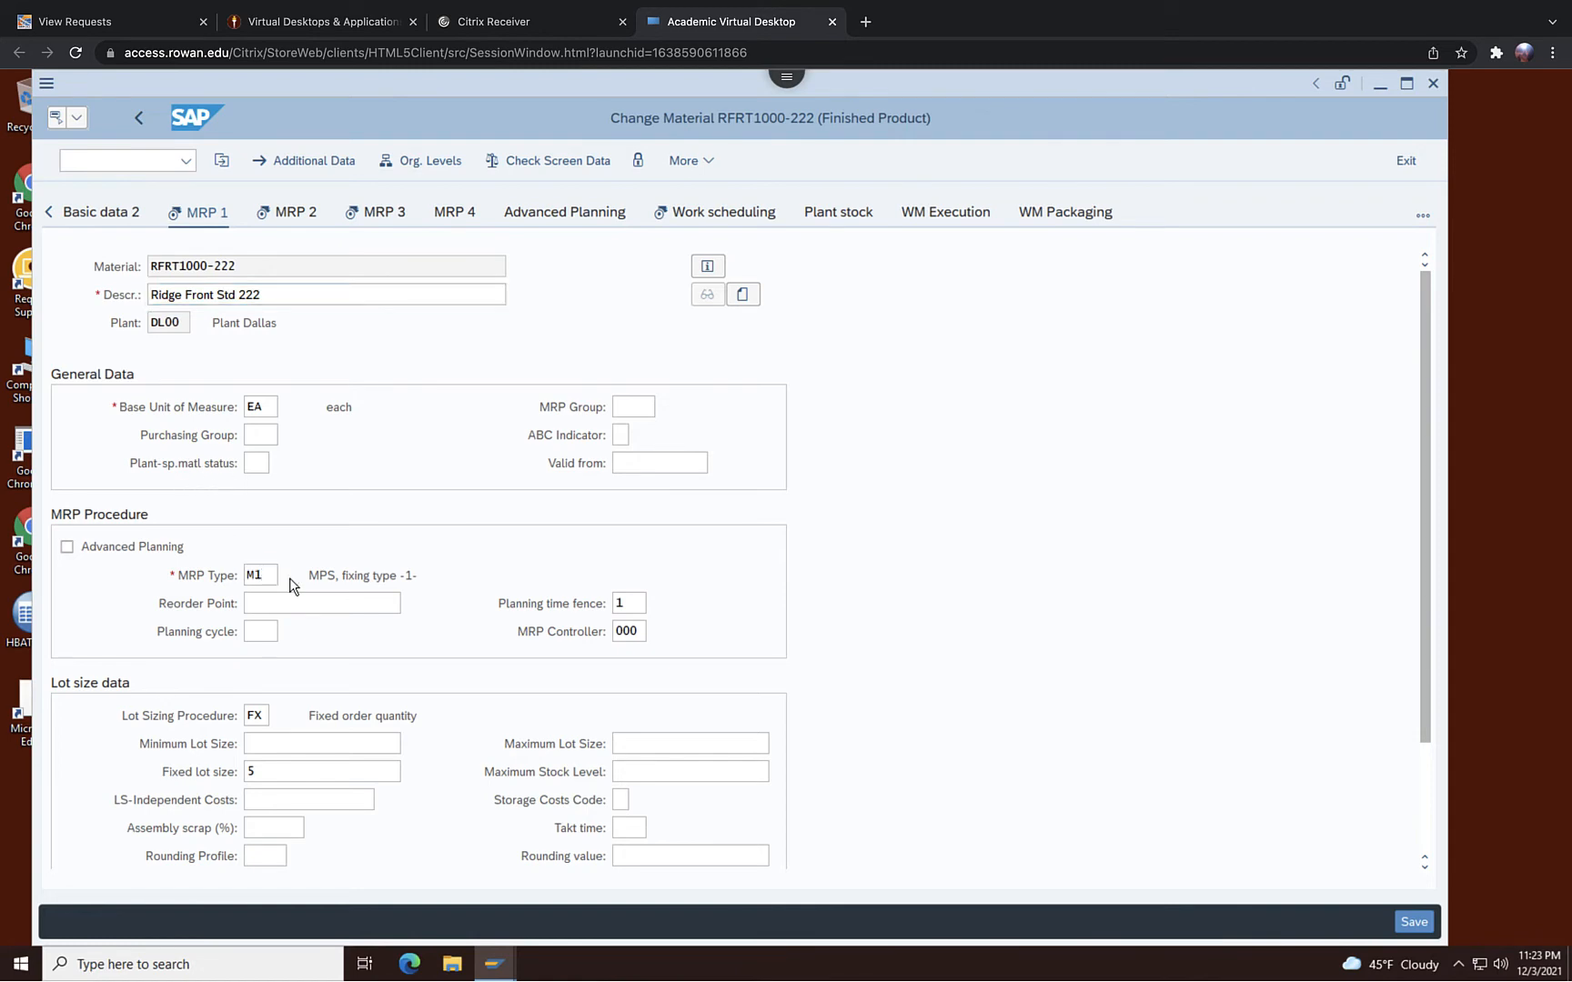
click(291, 577)
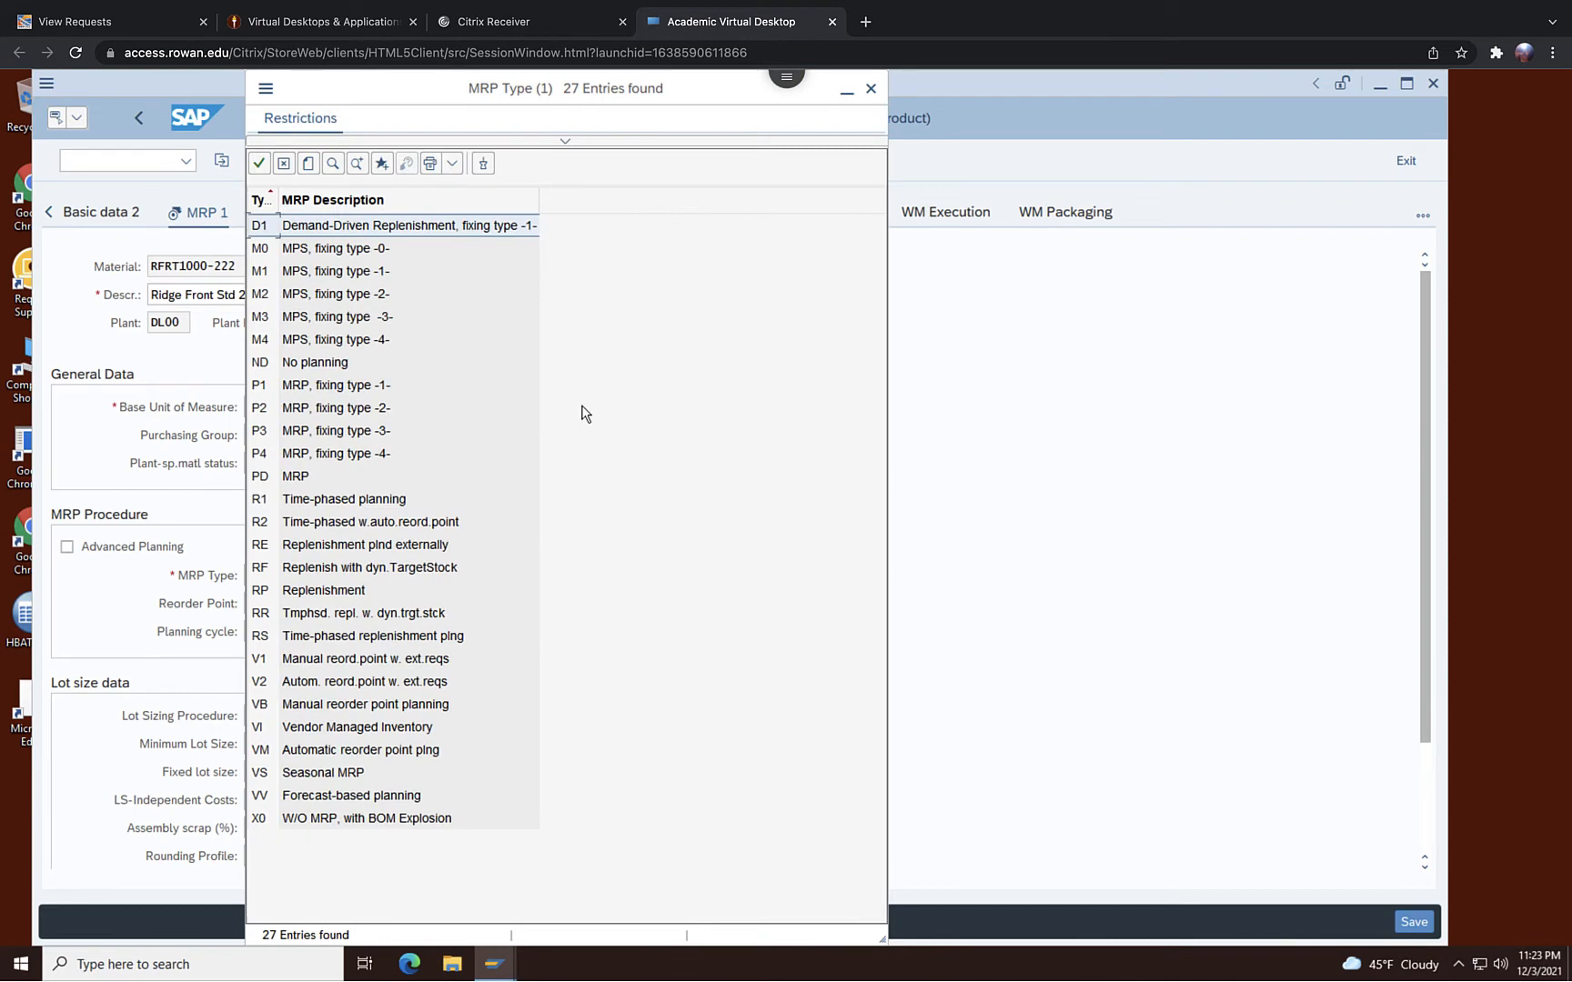
click(336, 275)
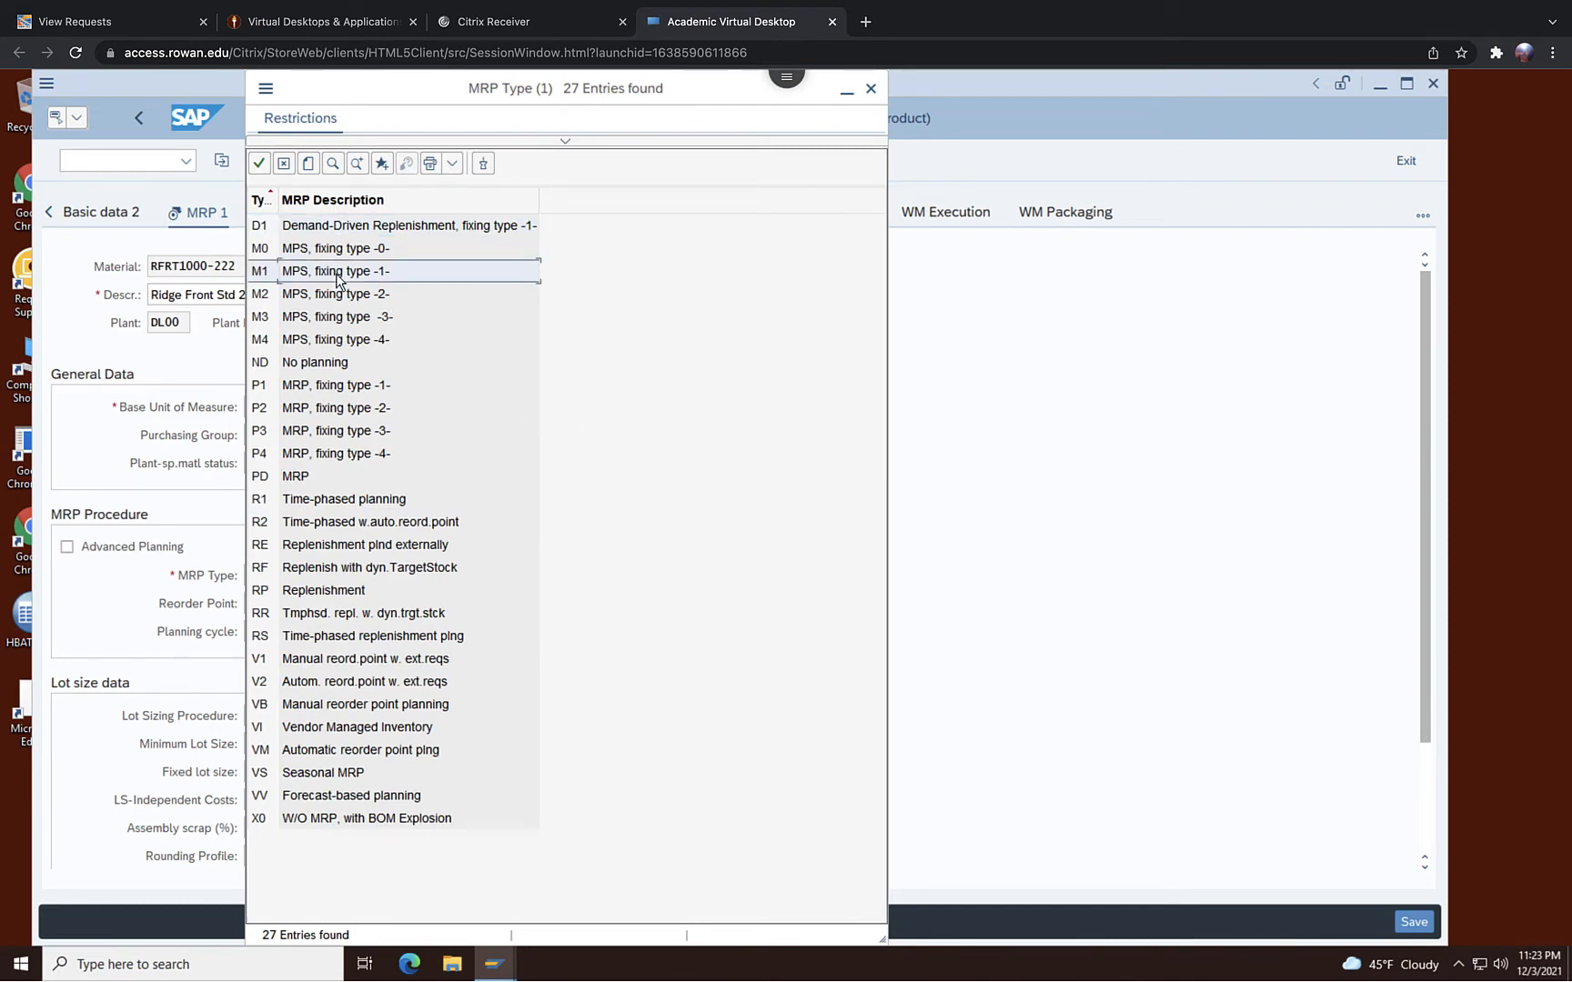
double_click(386, 275)
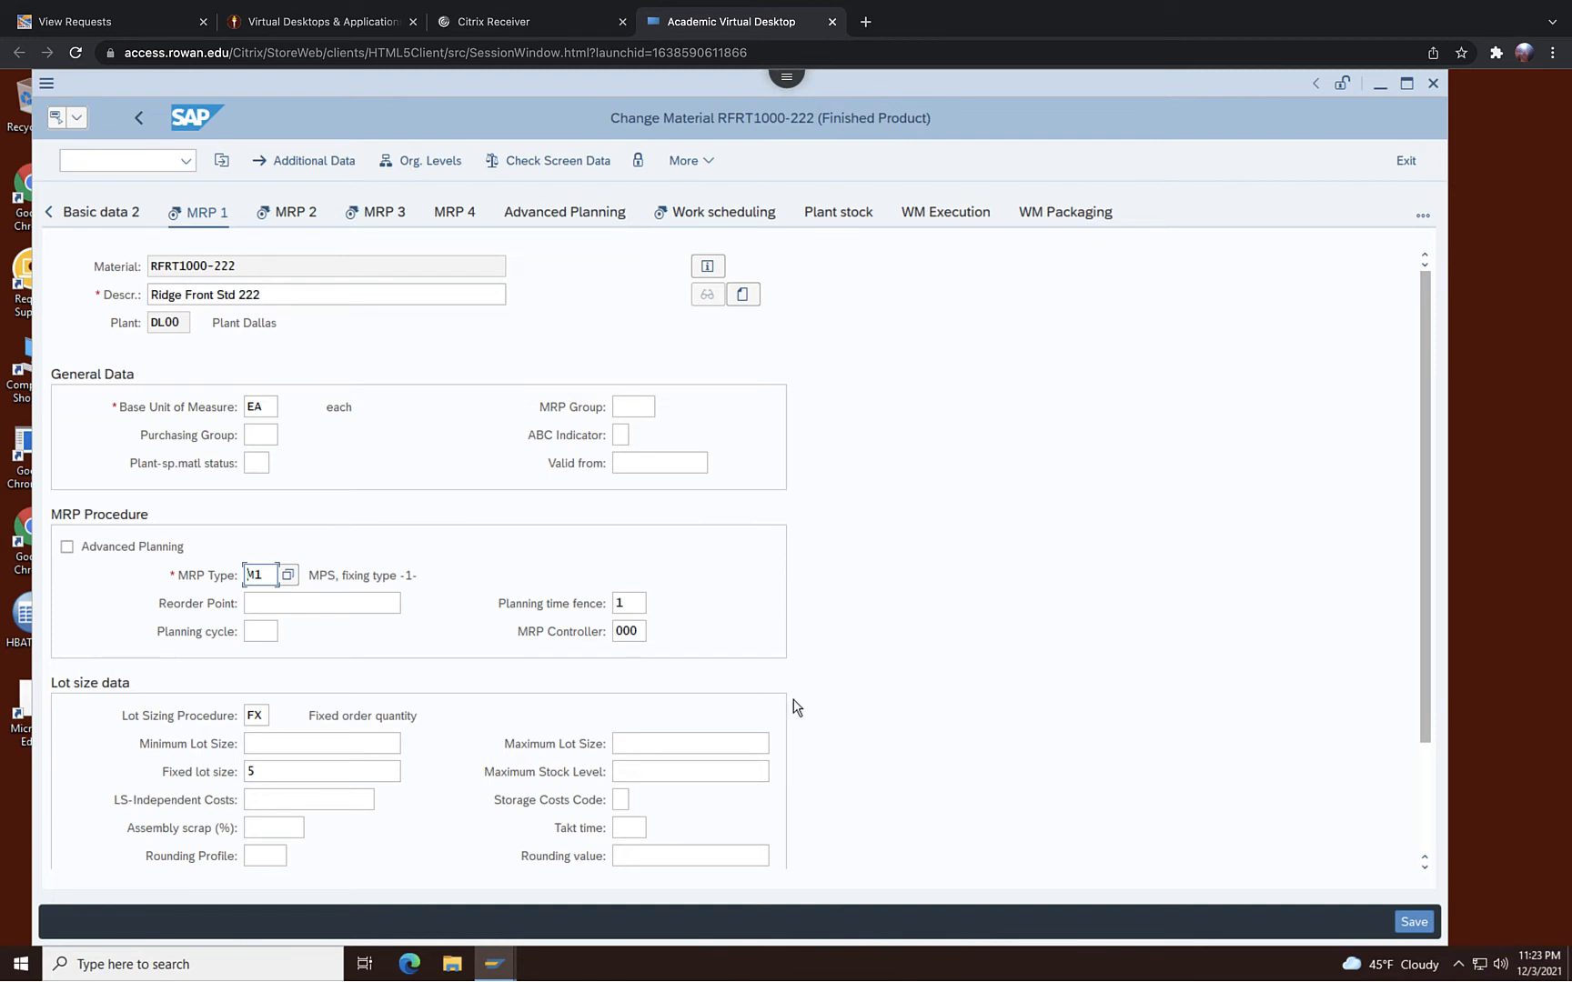
Assign MRP controller 000 (DL MRP Controller) from the possible entries
click(638, 604)
click(637, 632)
click(656, 631)
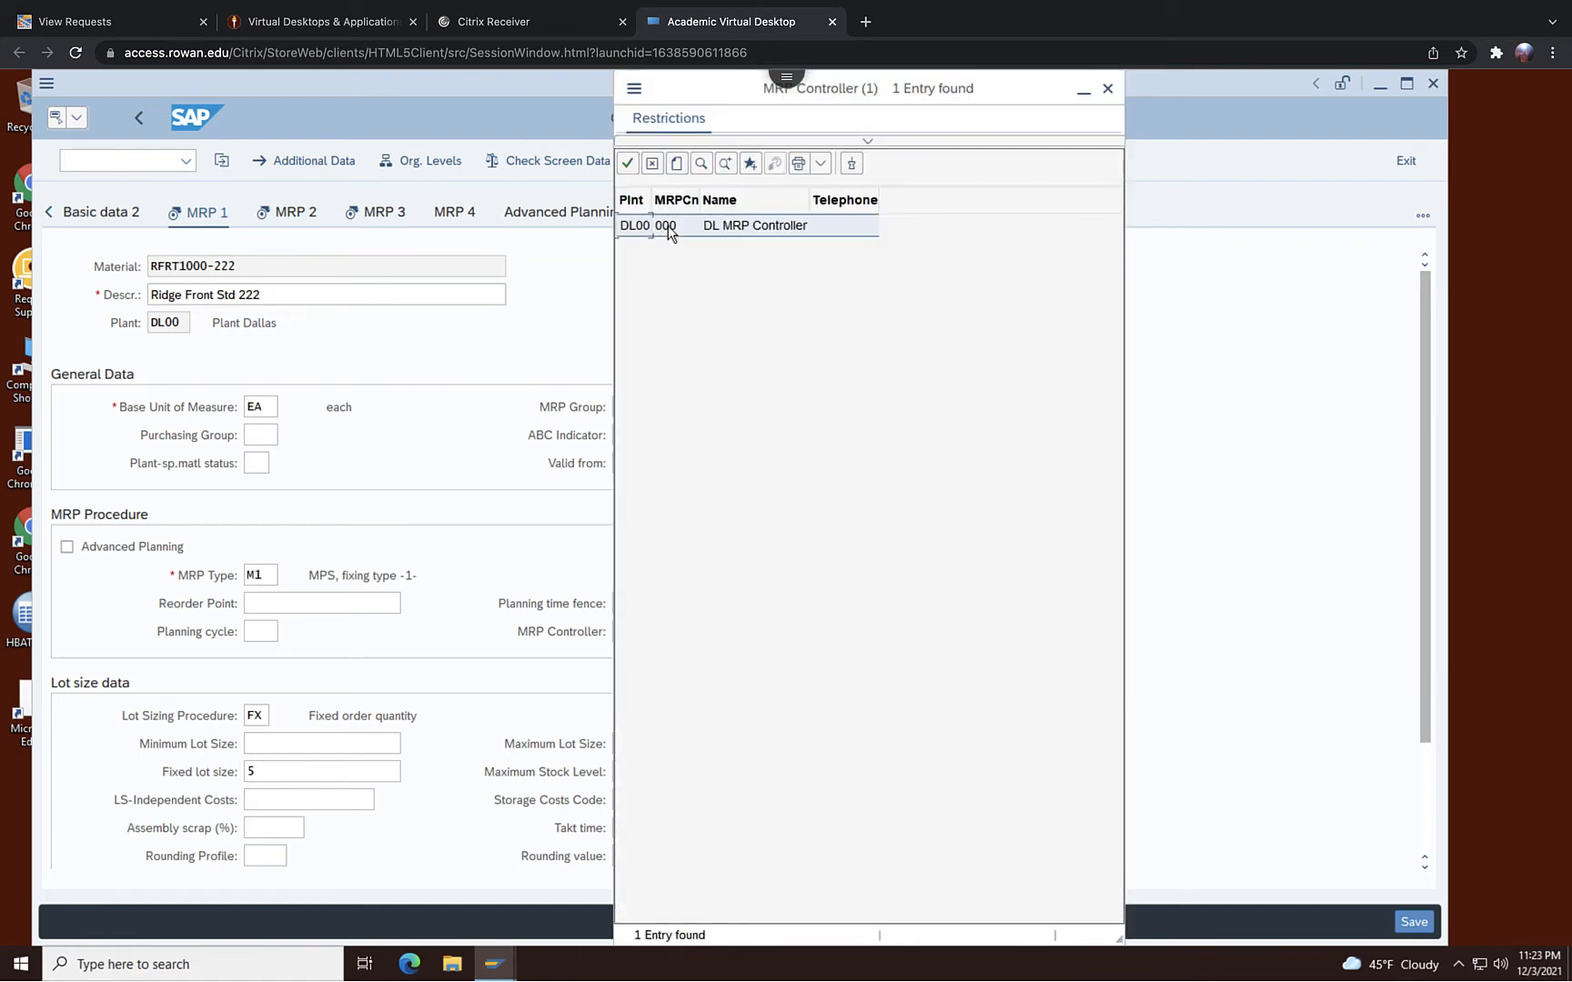
double_click(669, 230)
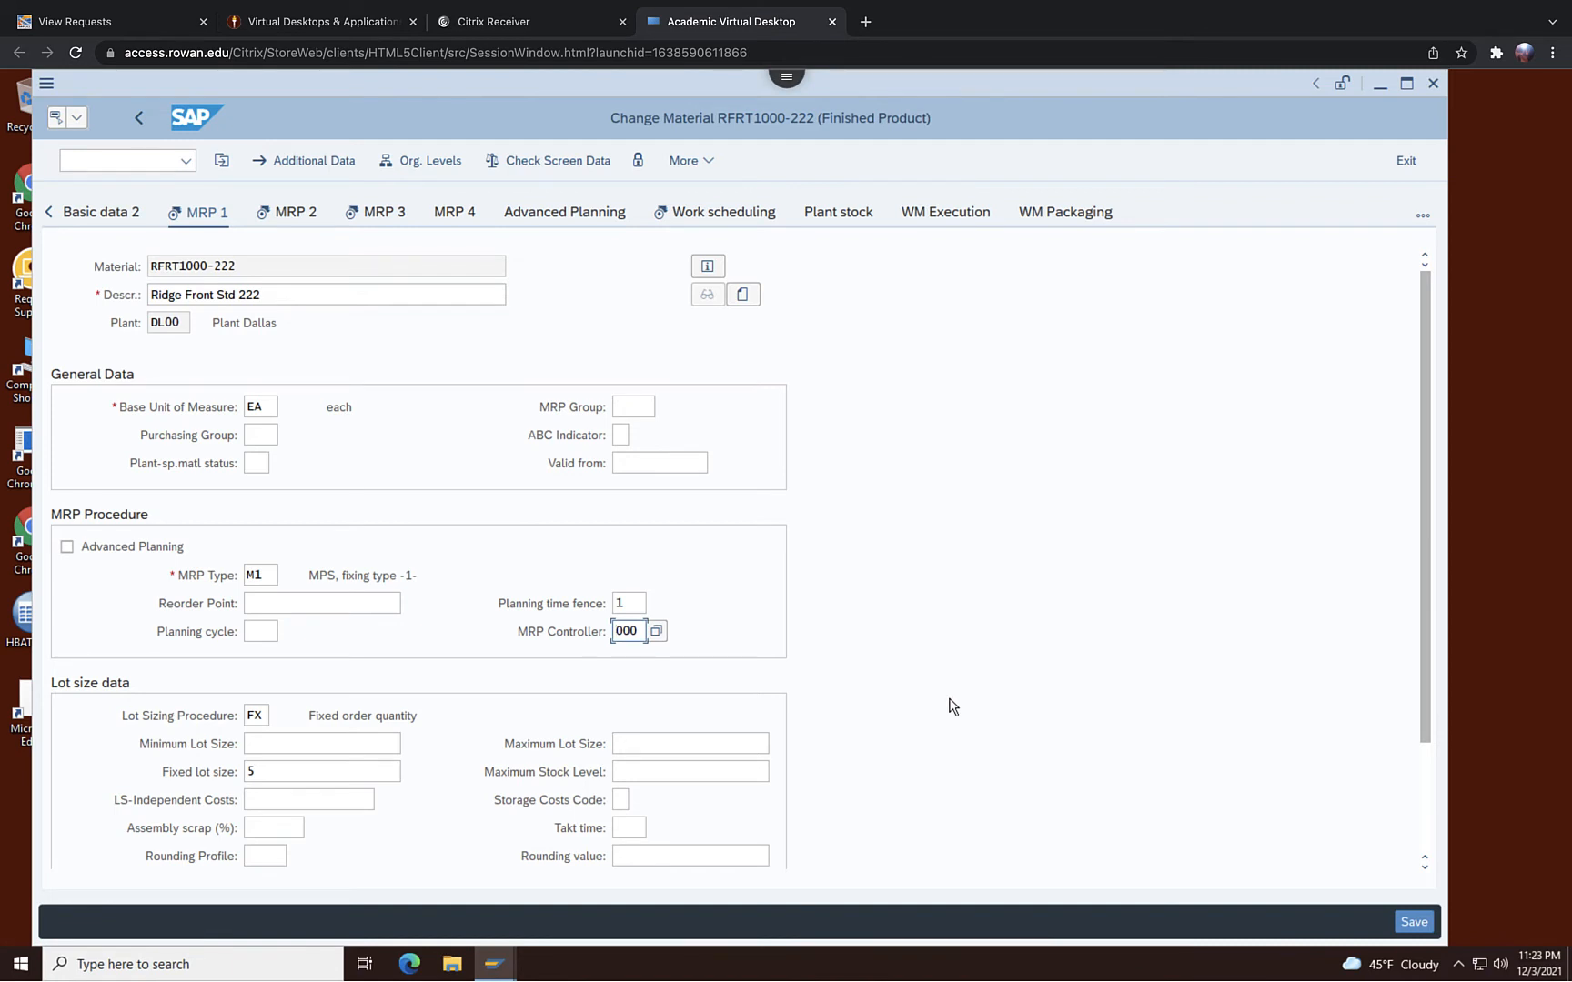
Choose EX (Lot-for-lot order quantity) as the lot sizing procedure from the possible entries
click(265, 723)
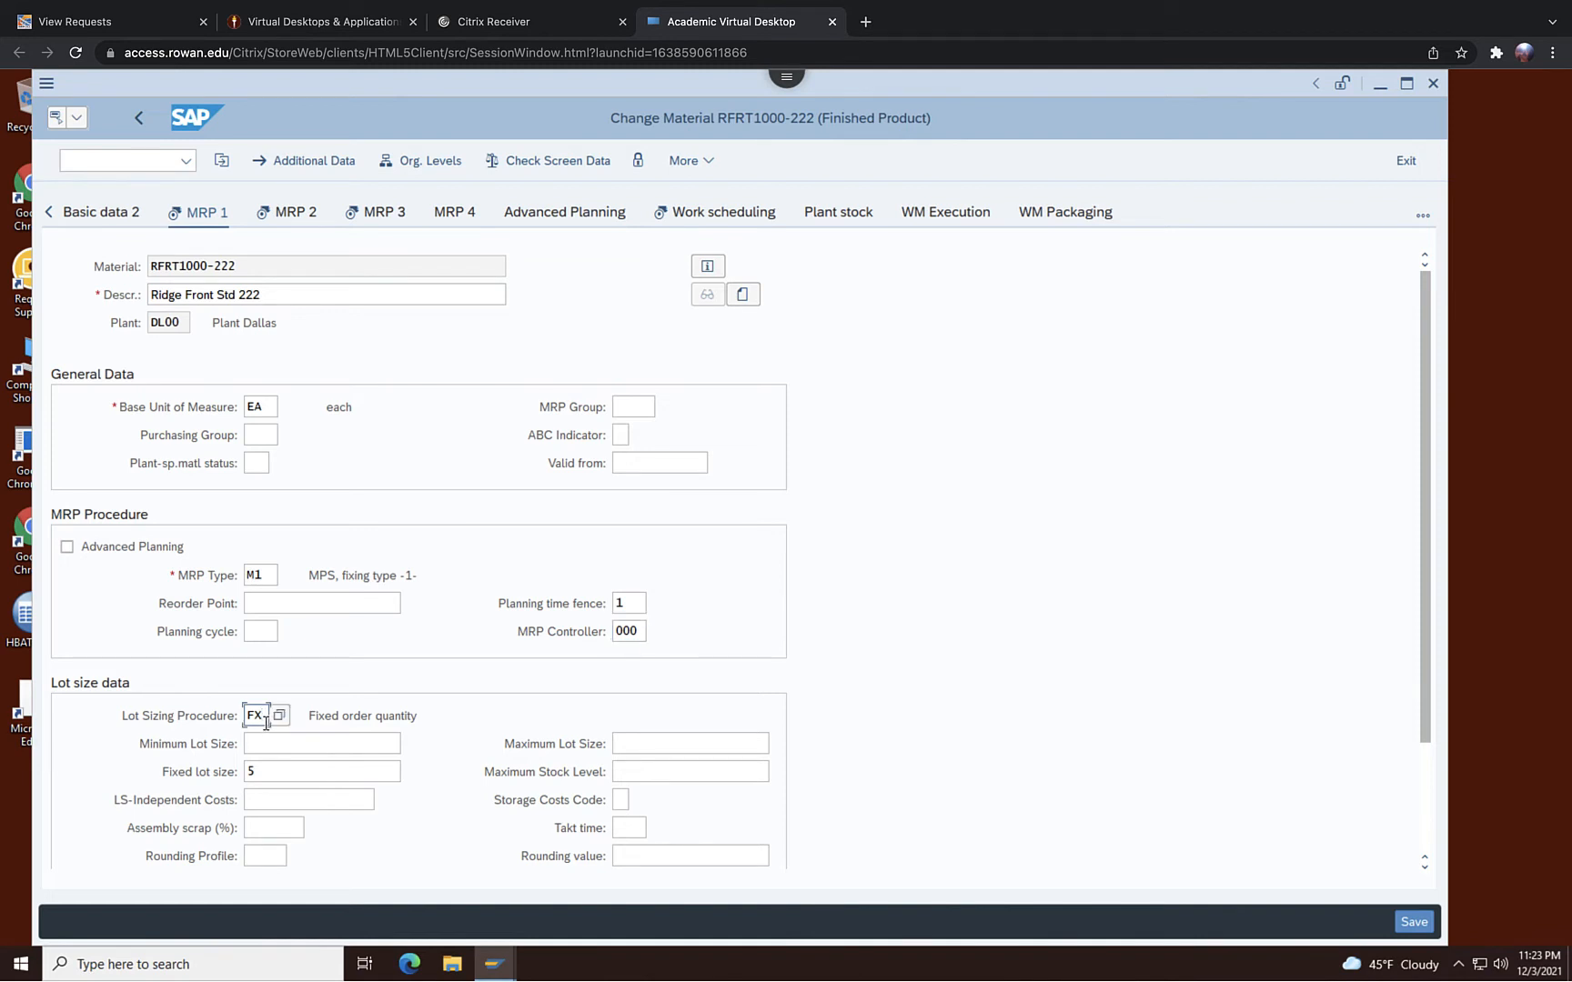
click(280, 717)
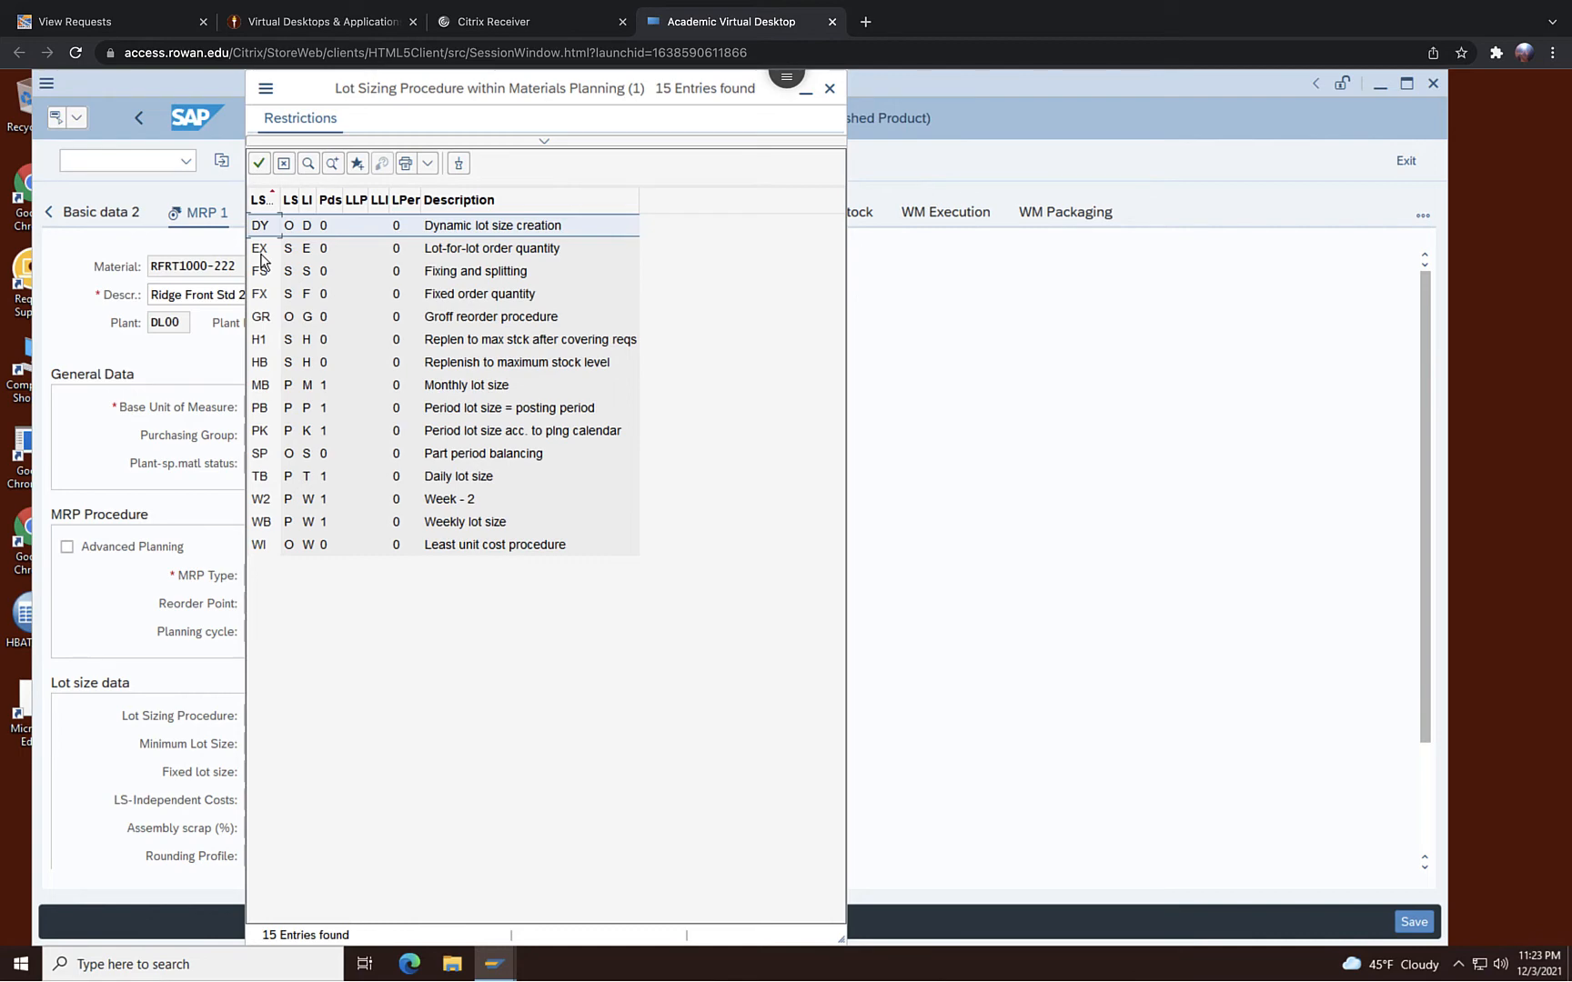
click(261, 258)
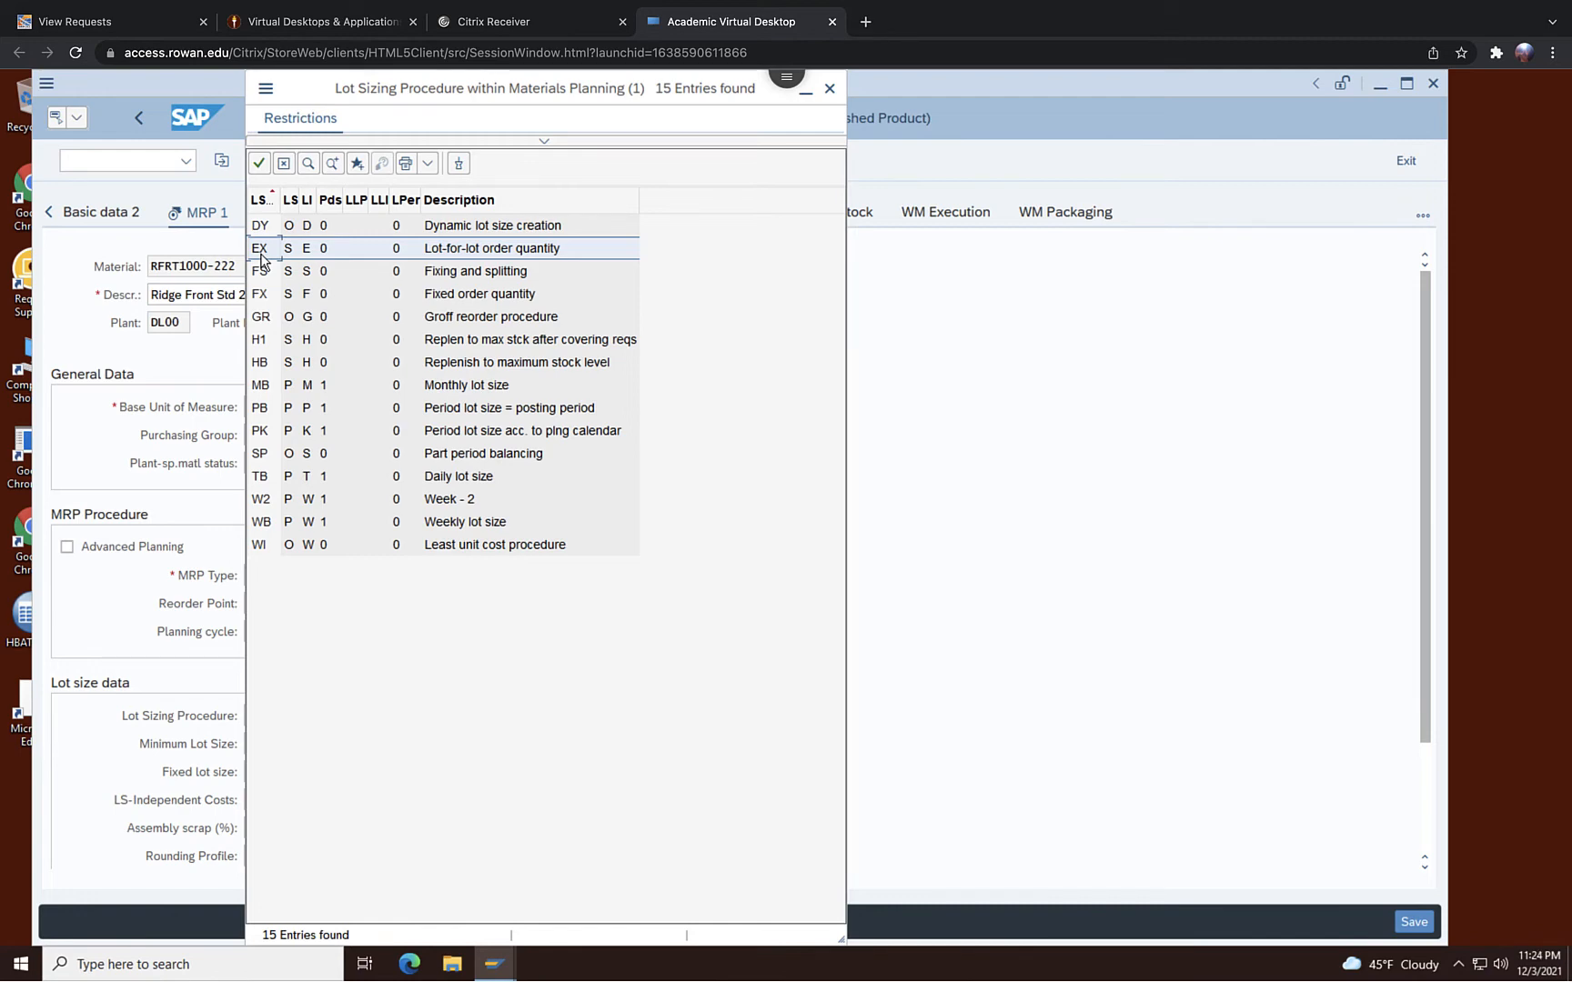
double_click(261, 259)
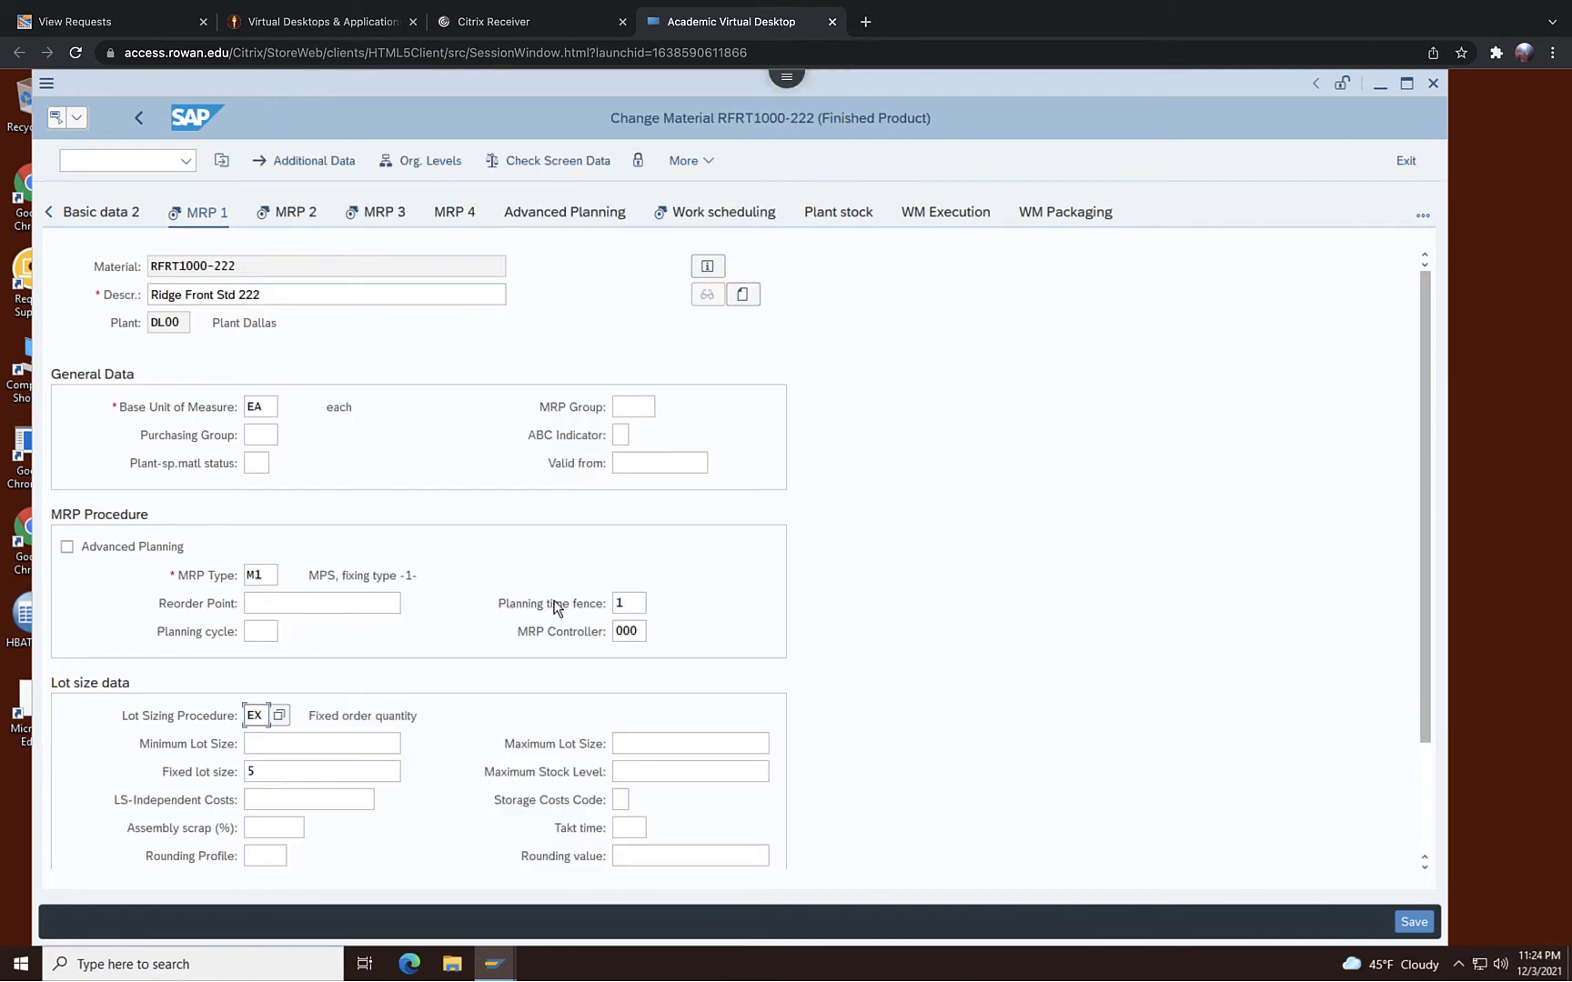
Set the minimum lot size to 10 and clear the fixed lot size
click(357, 743)
text(10)
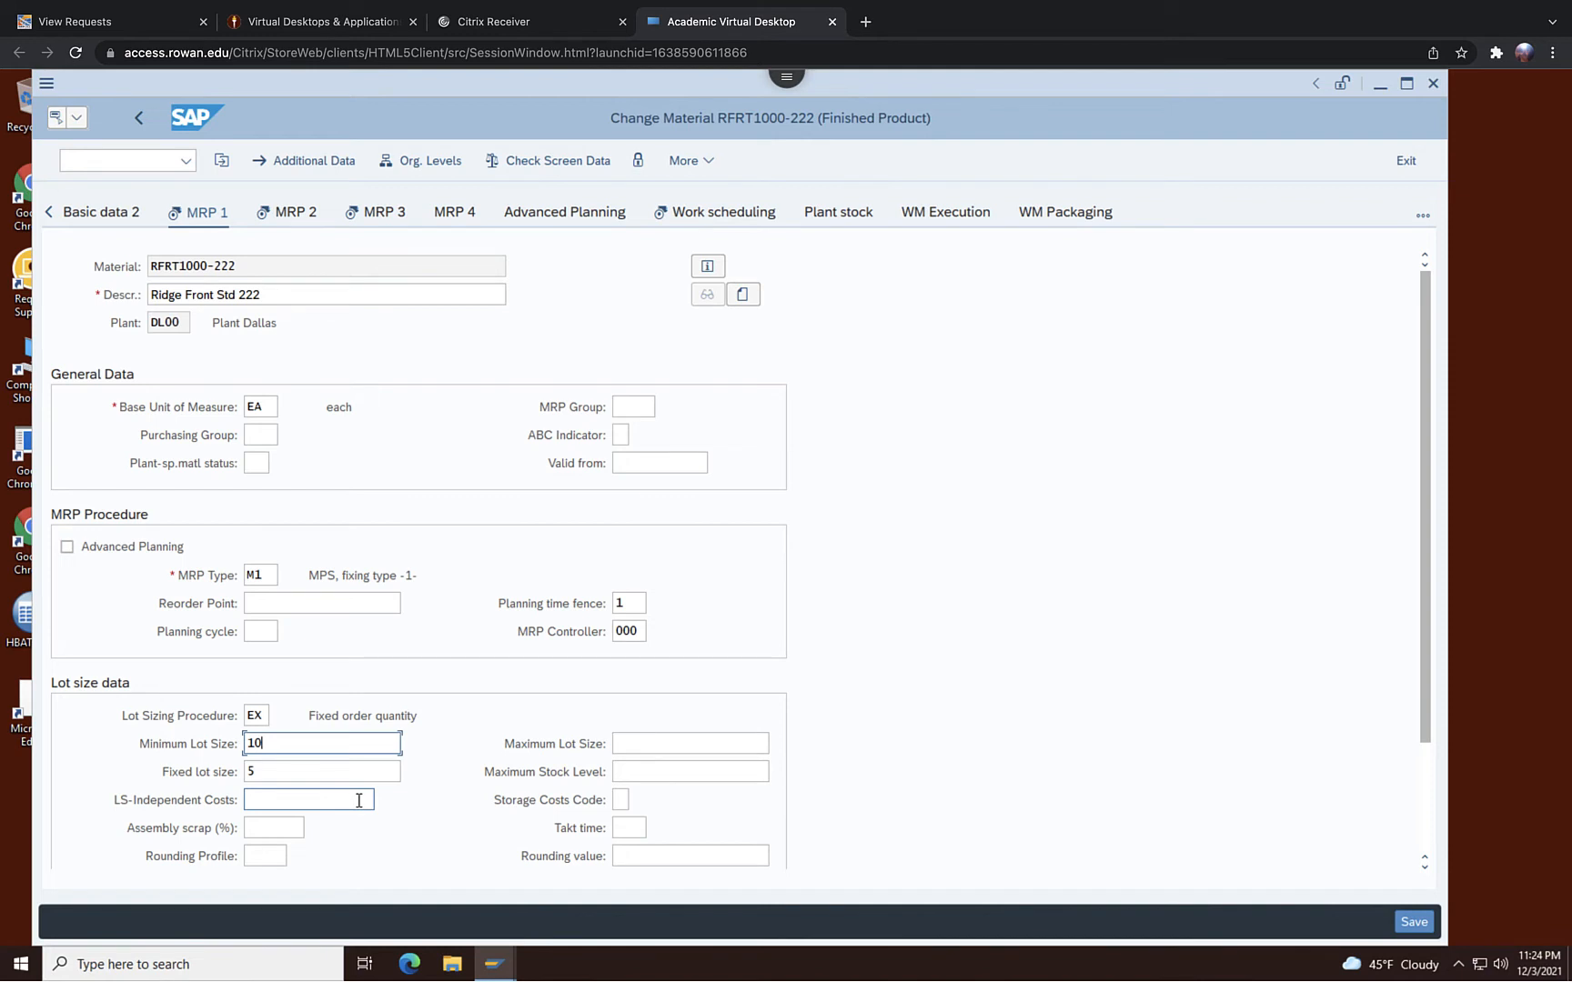
click(258, 770)
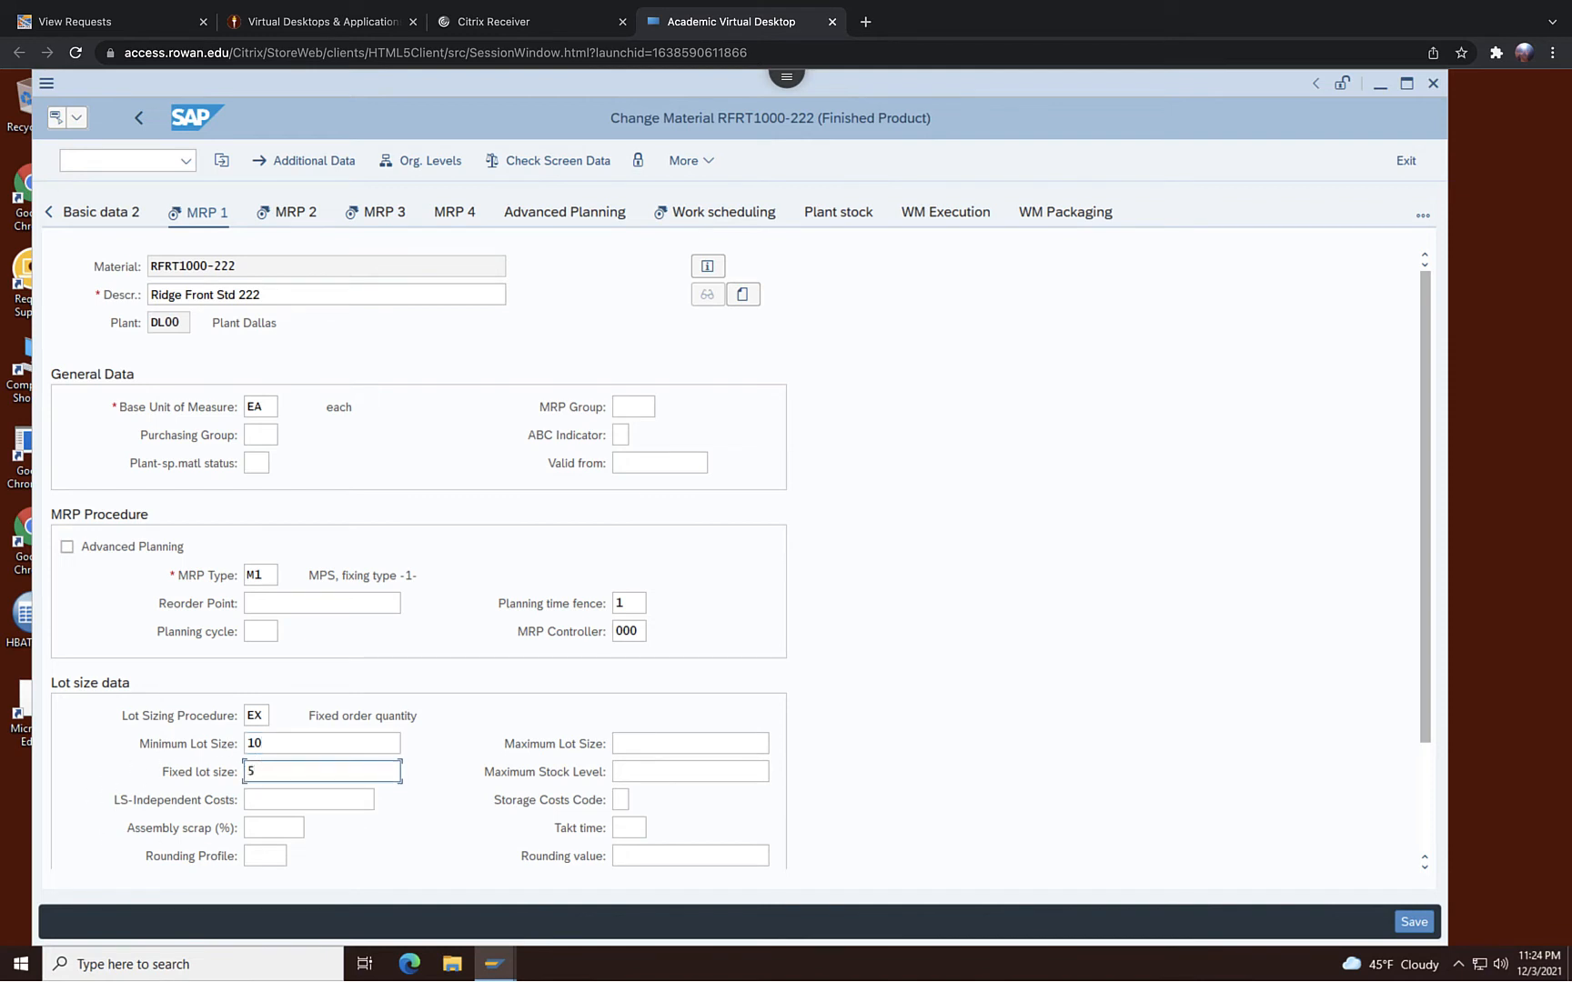
key(BackSpace)
In the MRP 2 view, choose procurement type X (Both procurement types) and set in-house production to 1 day
click(296, 211)
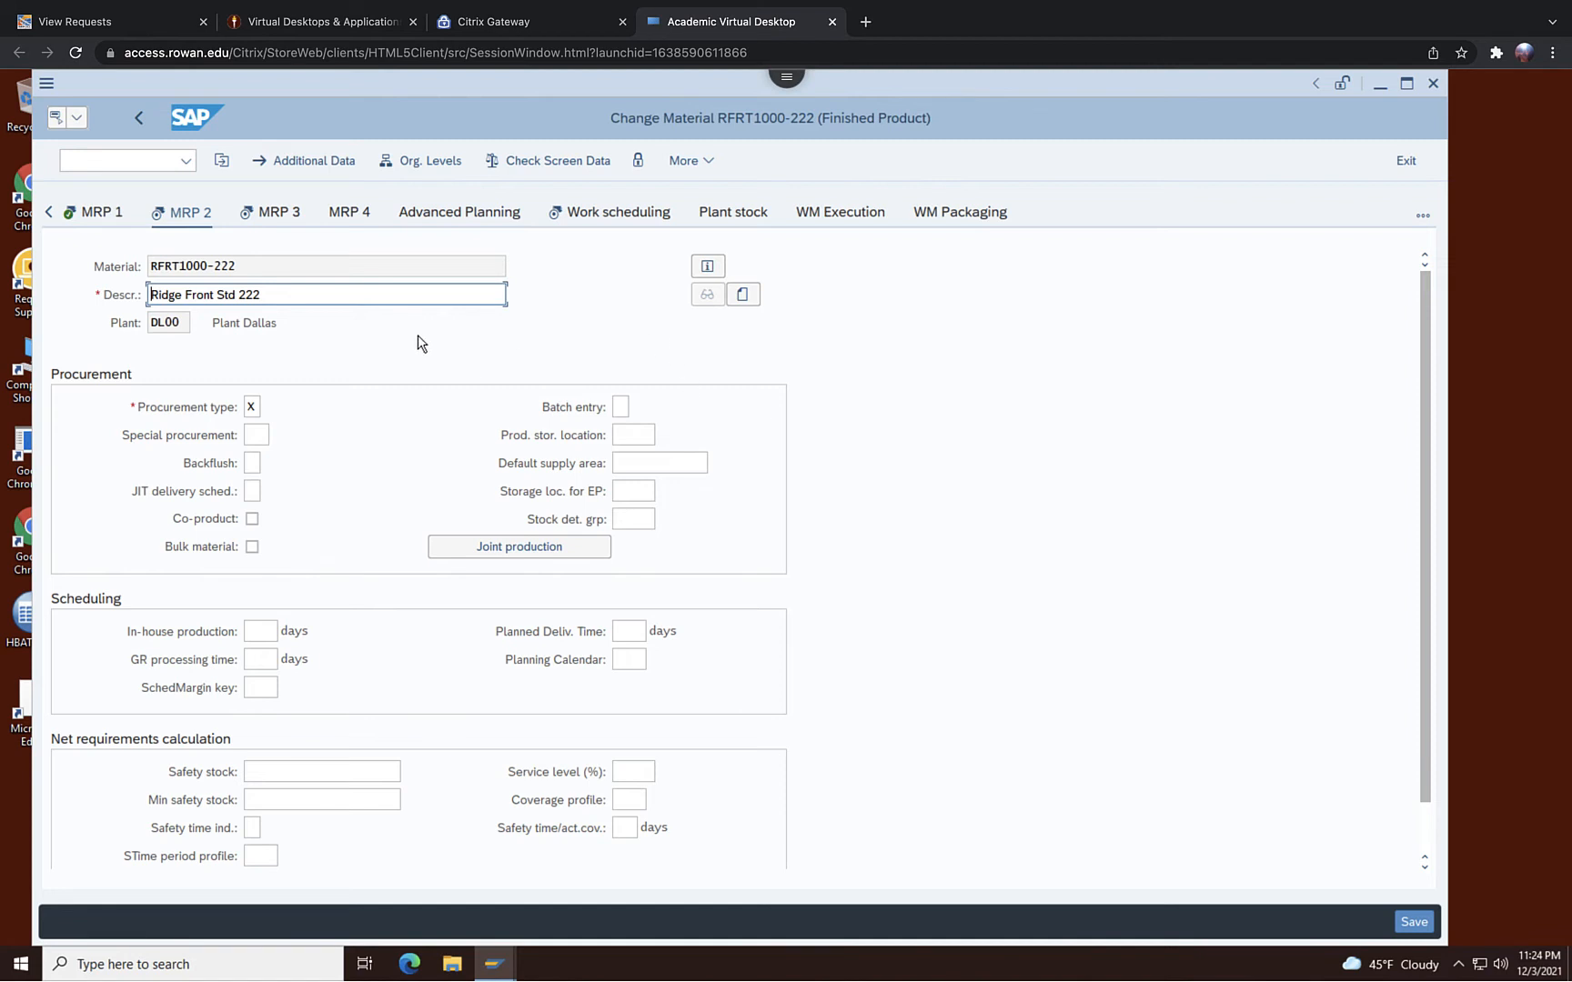
click(250, 406)
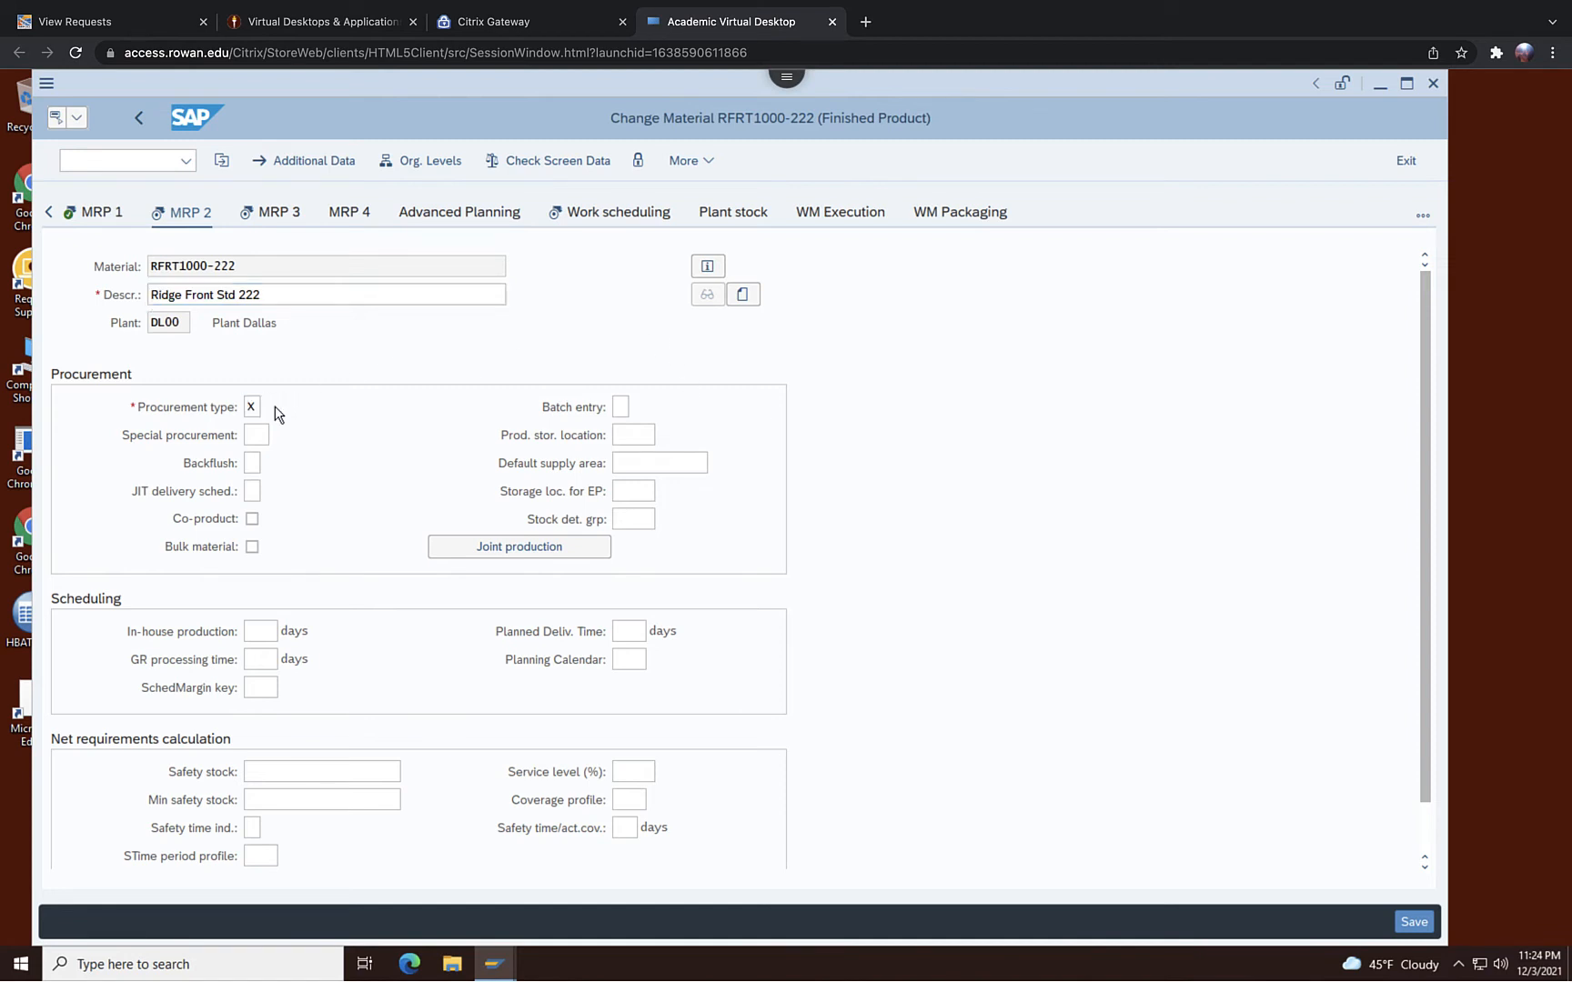
click(275, 406)
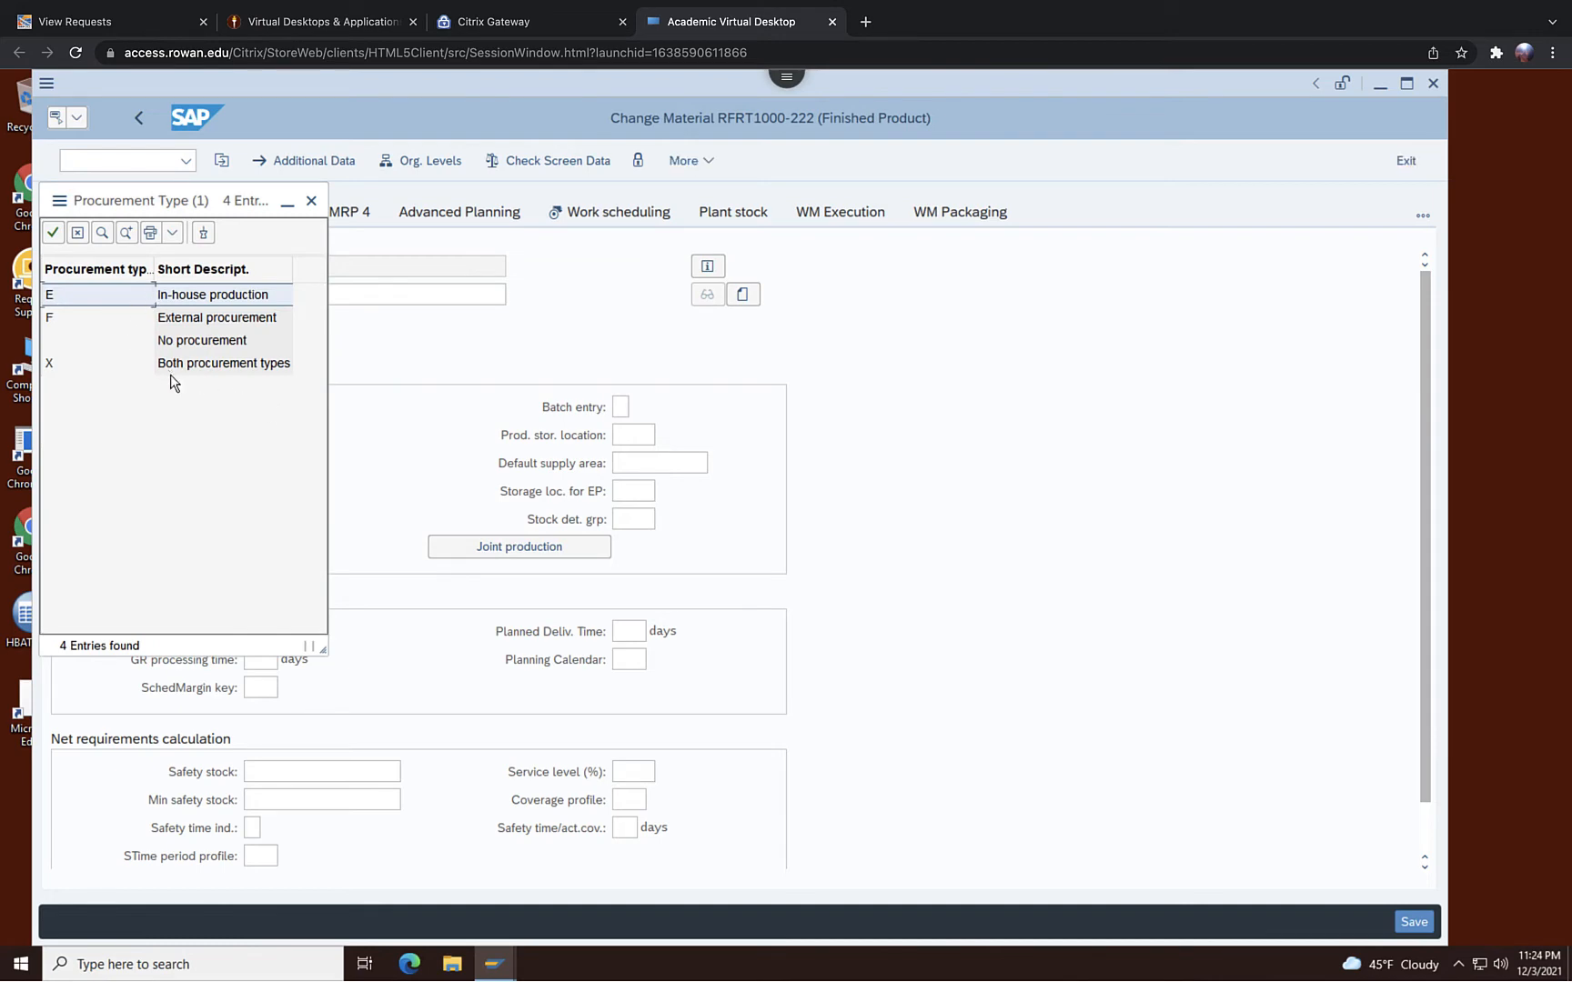
double_click(217, 365)
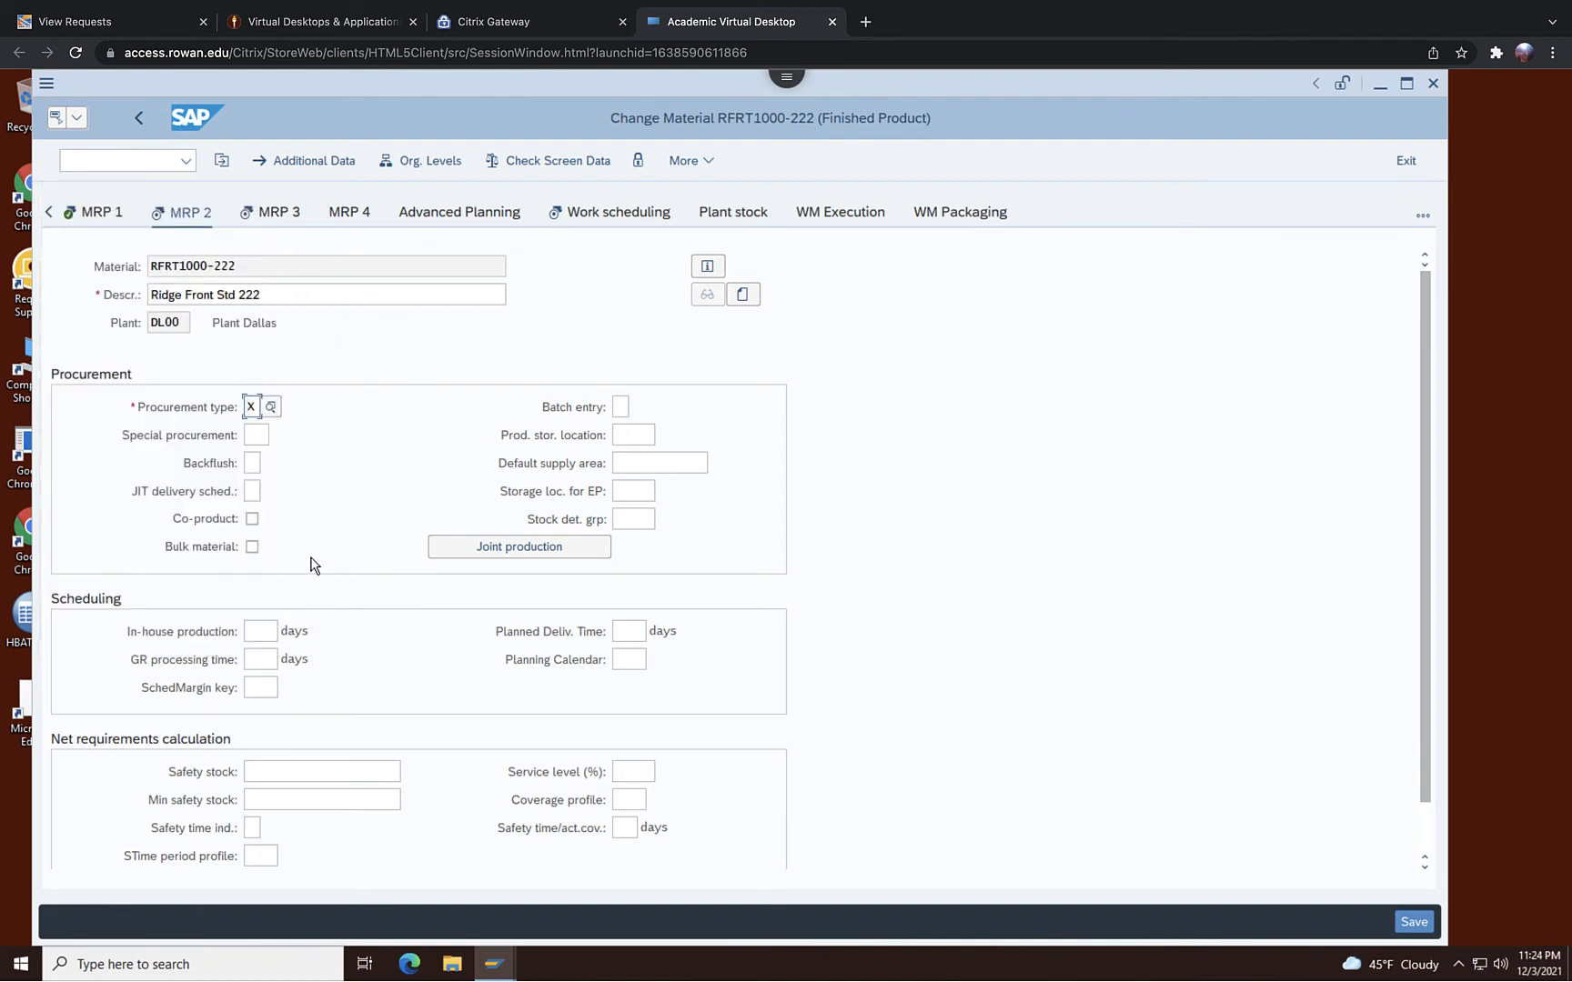
click(261, 630)
click(261, 629)
text(1)
Assign scheduling margin key 001 from the possible entries and set the safety stock to 100
click(272, 686)
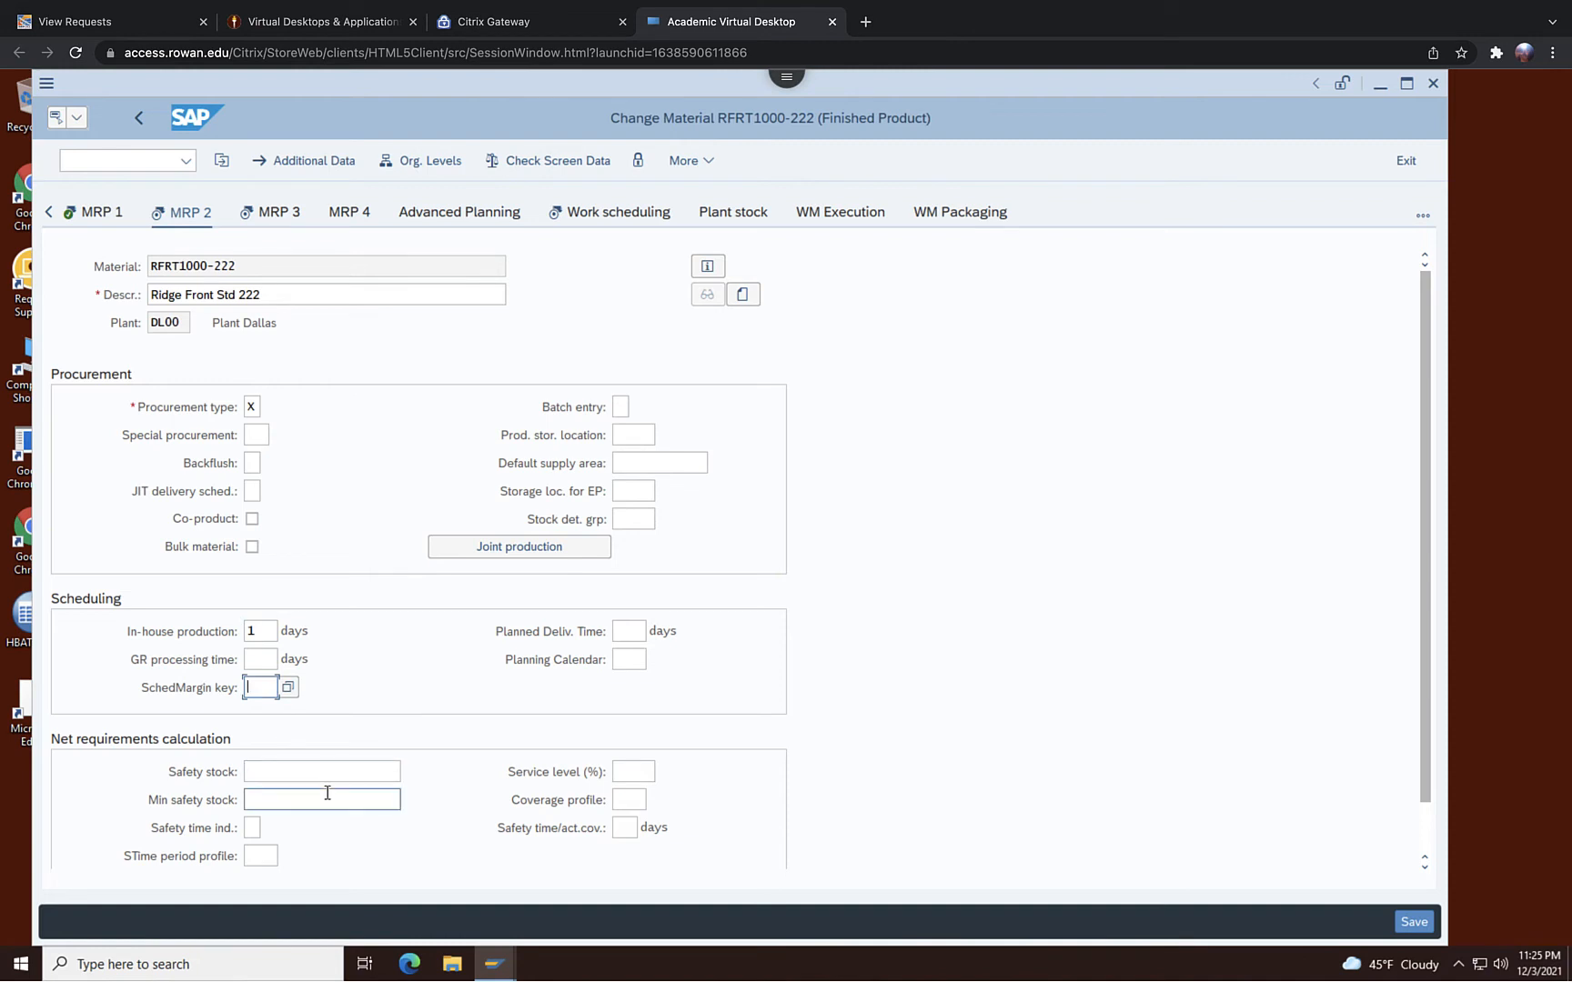
text(001)
click(288, 689)
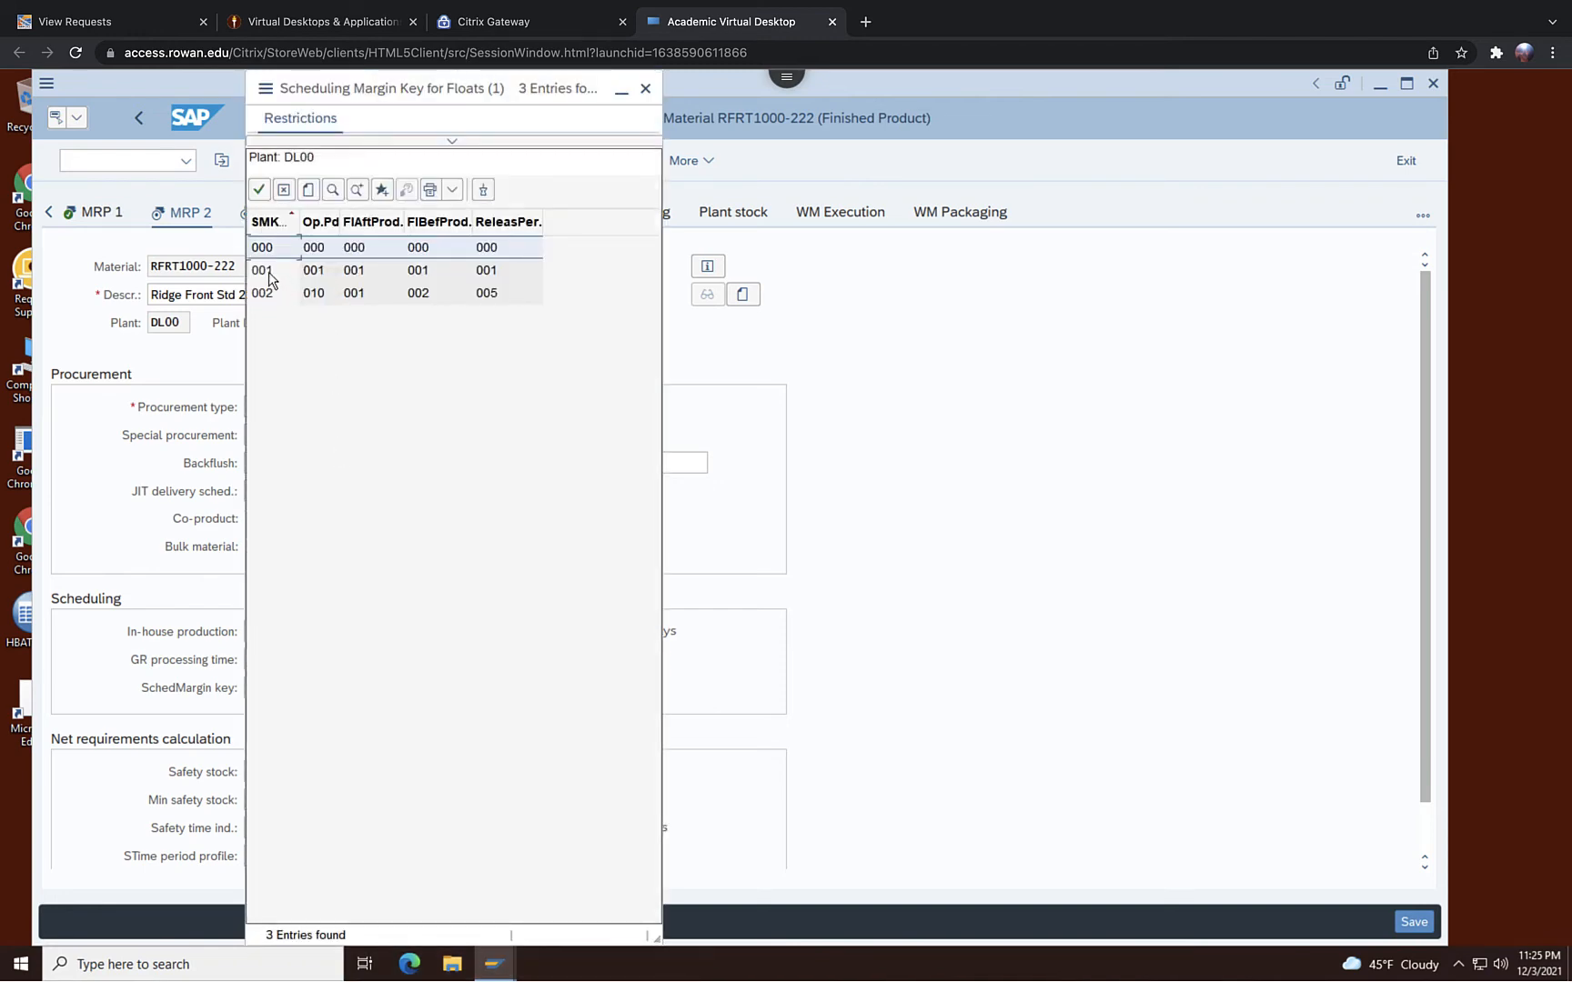
click(269, 277)
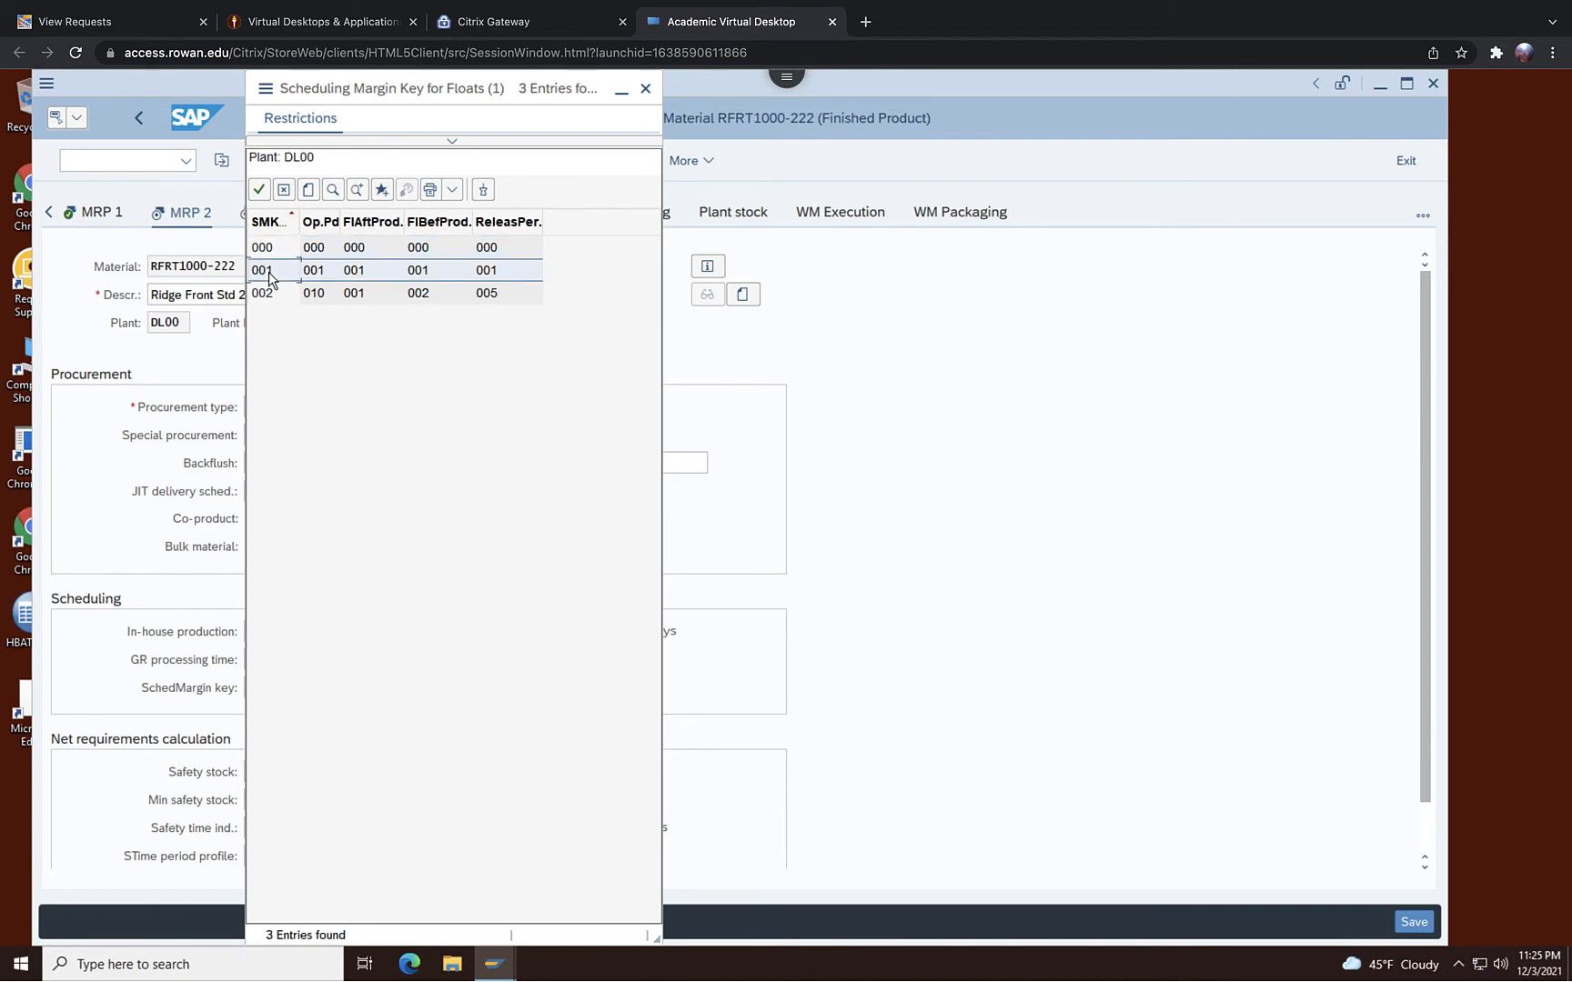
double_click(269, 278)
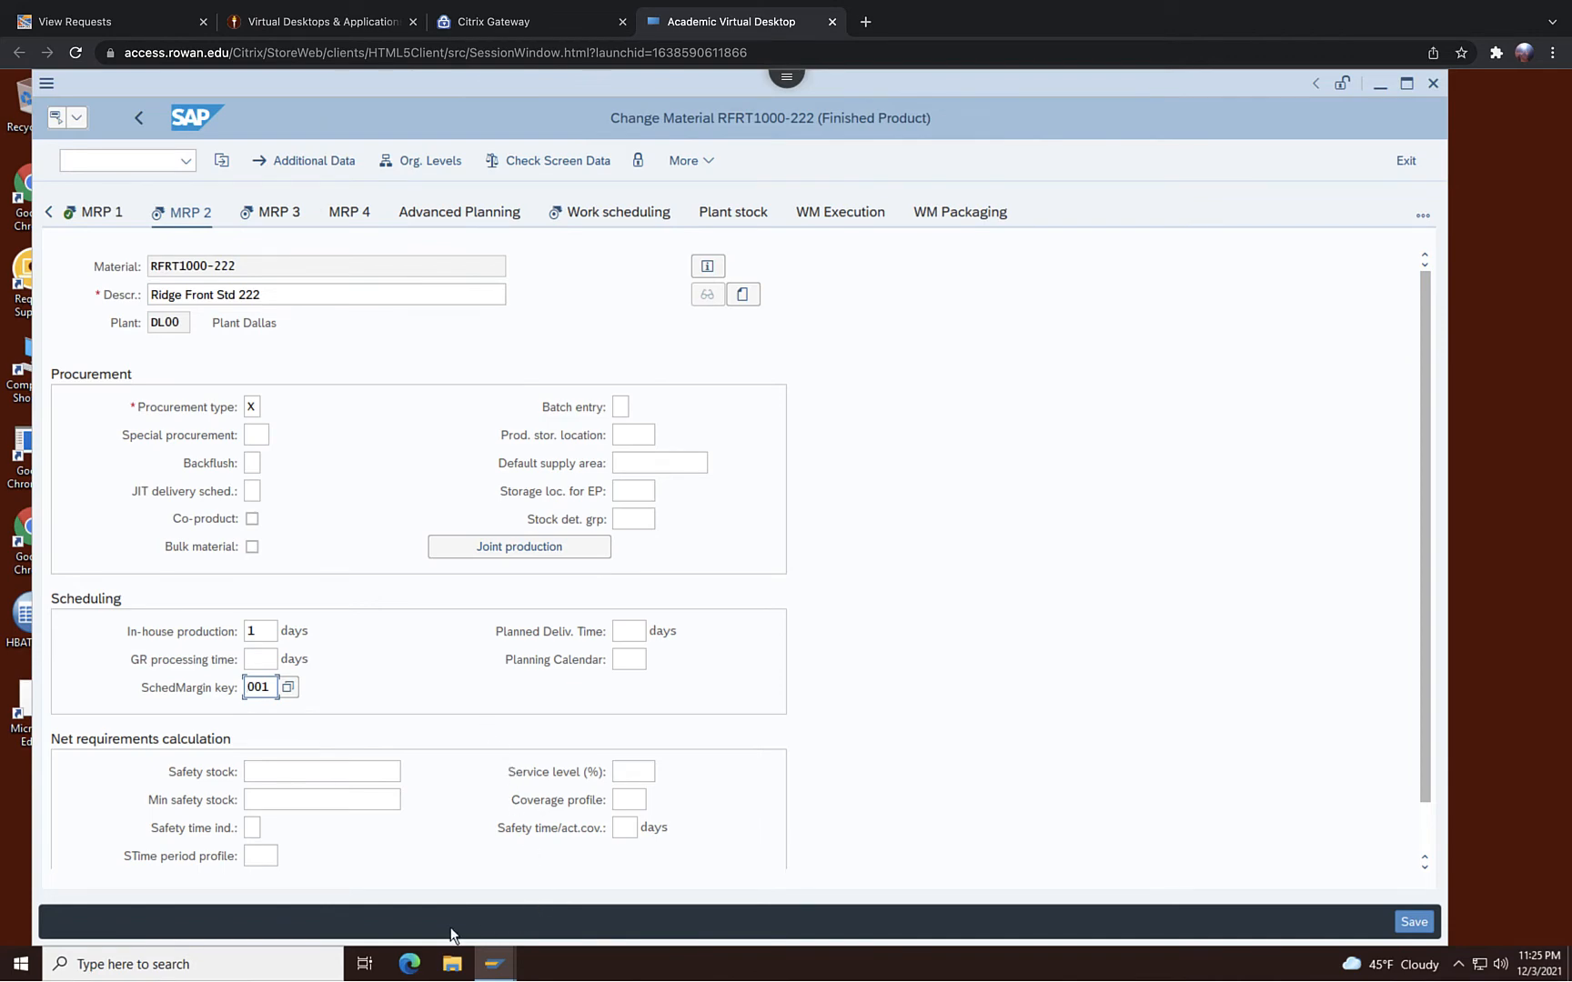
click(343, 774)
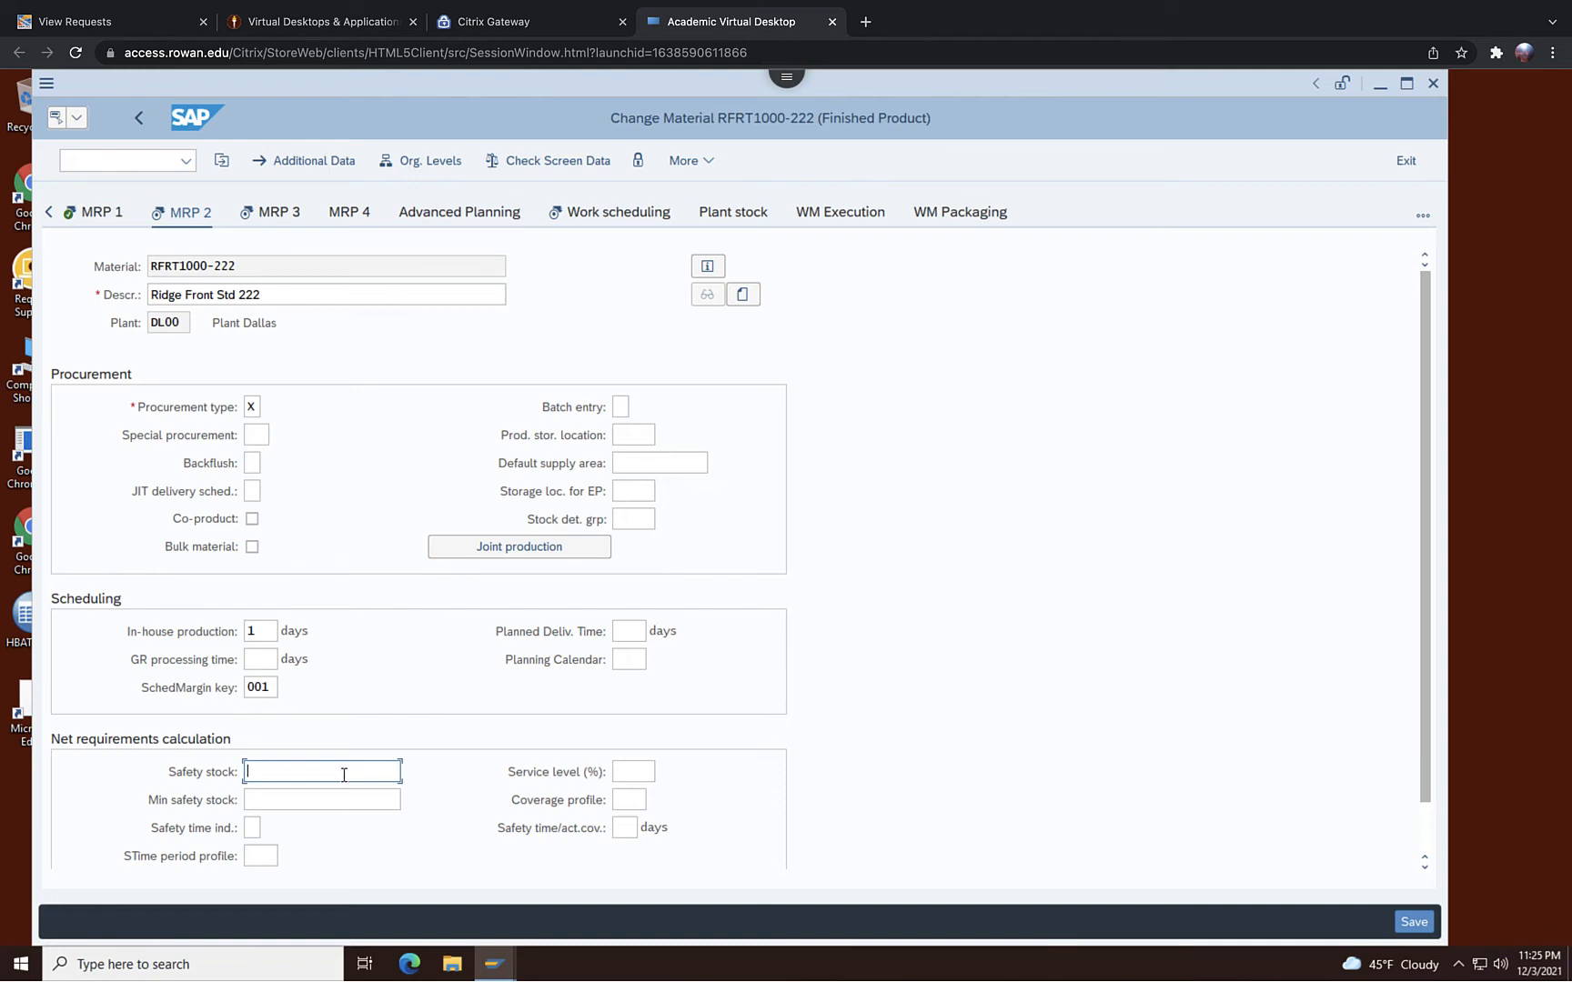
text(100)
In the MRP 3 view, assign strategy group 10 (Make-to-stock production) from the possible entries
click(281, 218)
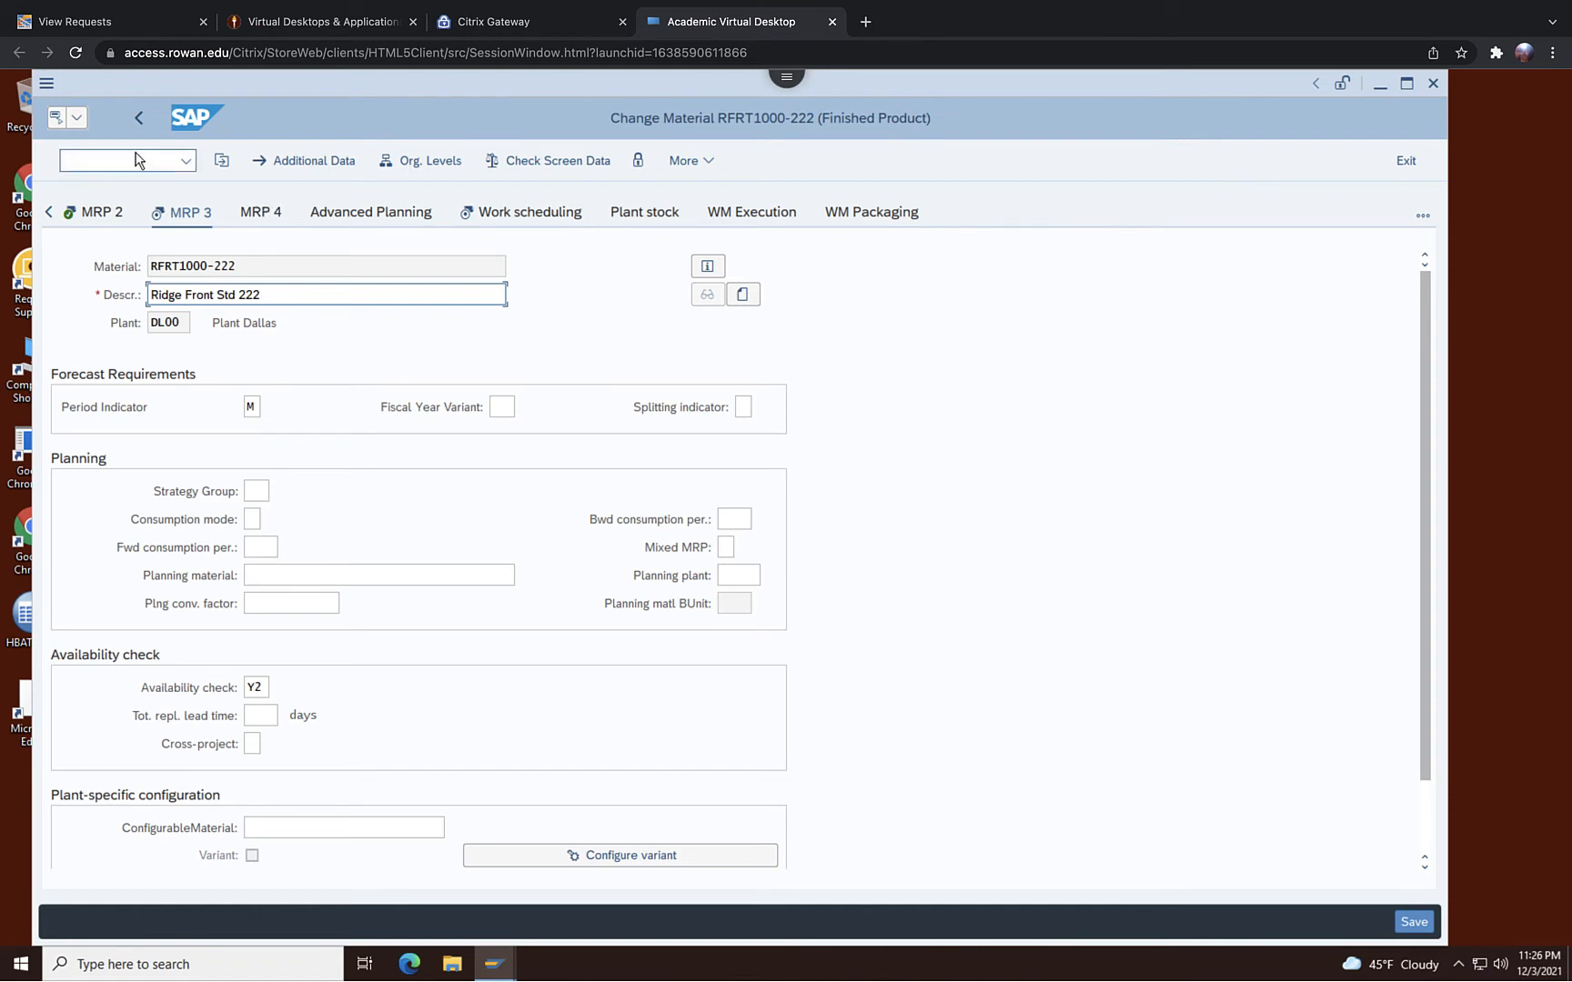
click(267, 492)
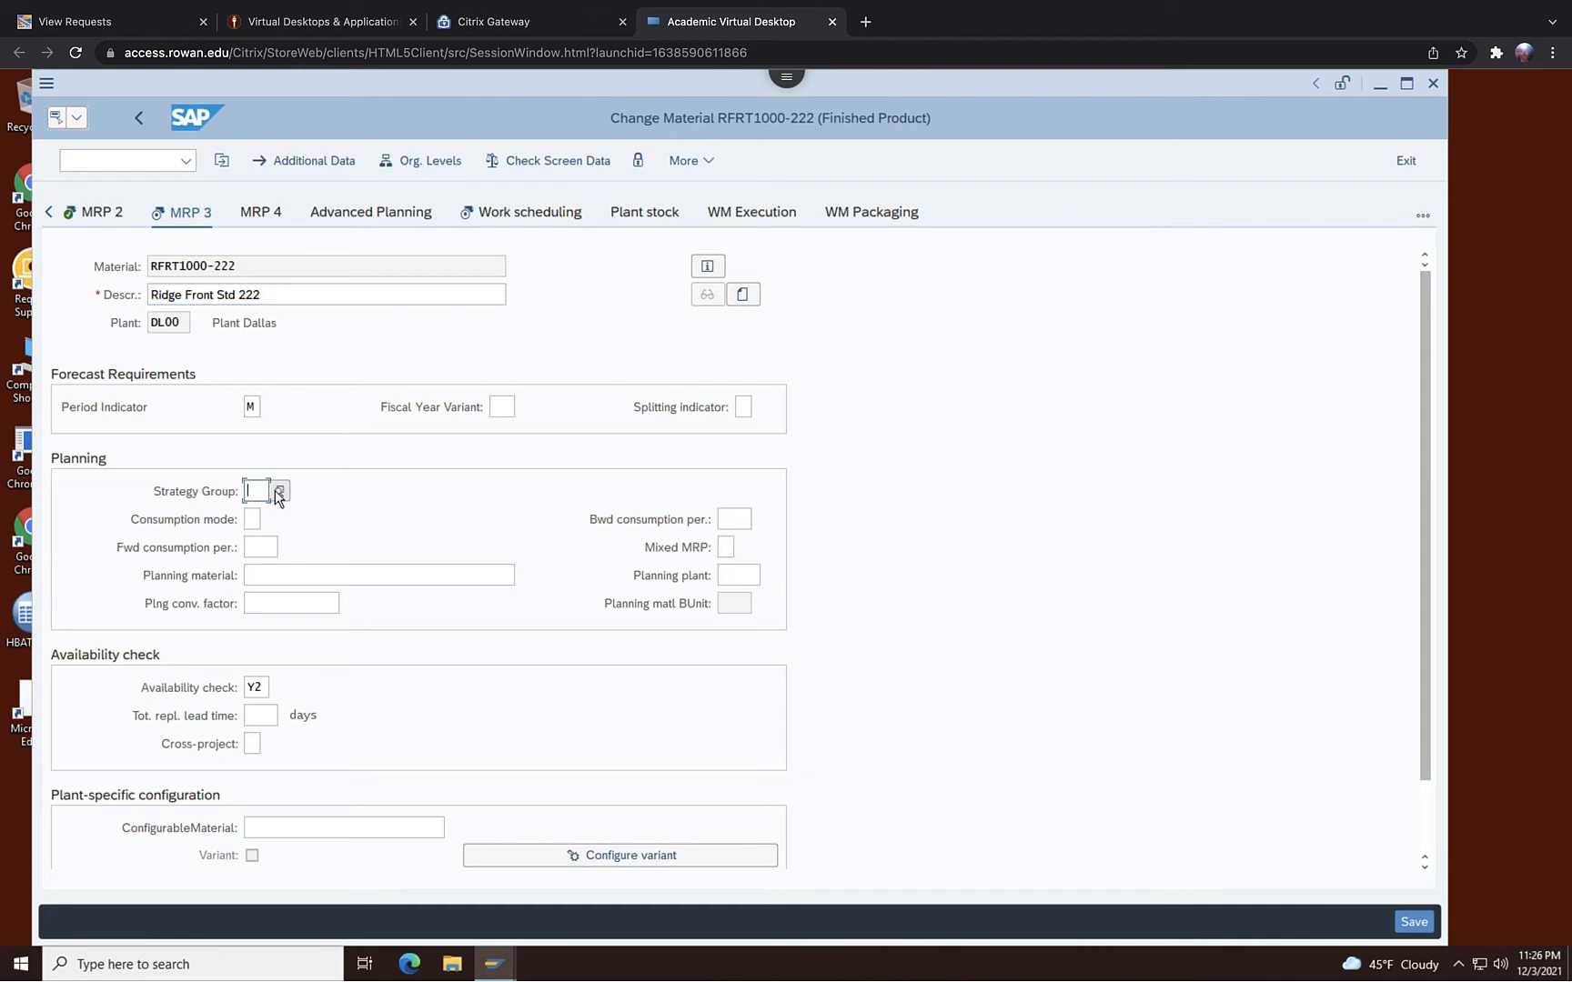
click(278, 490)
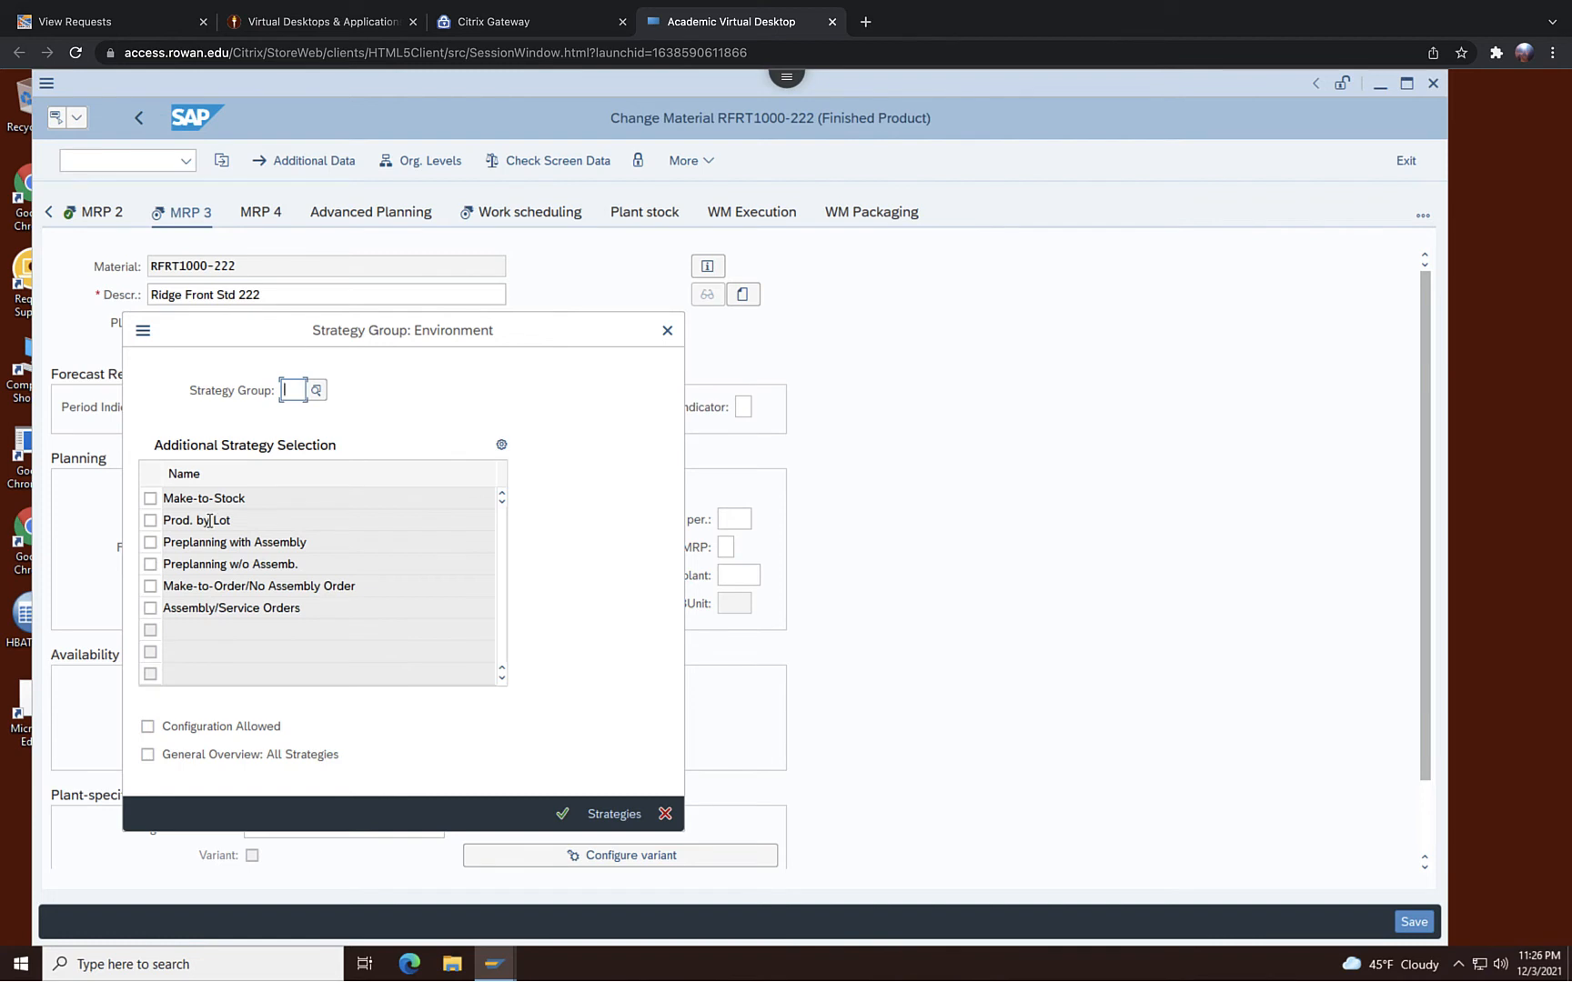
click(151, 499)
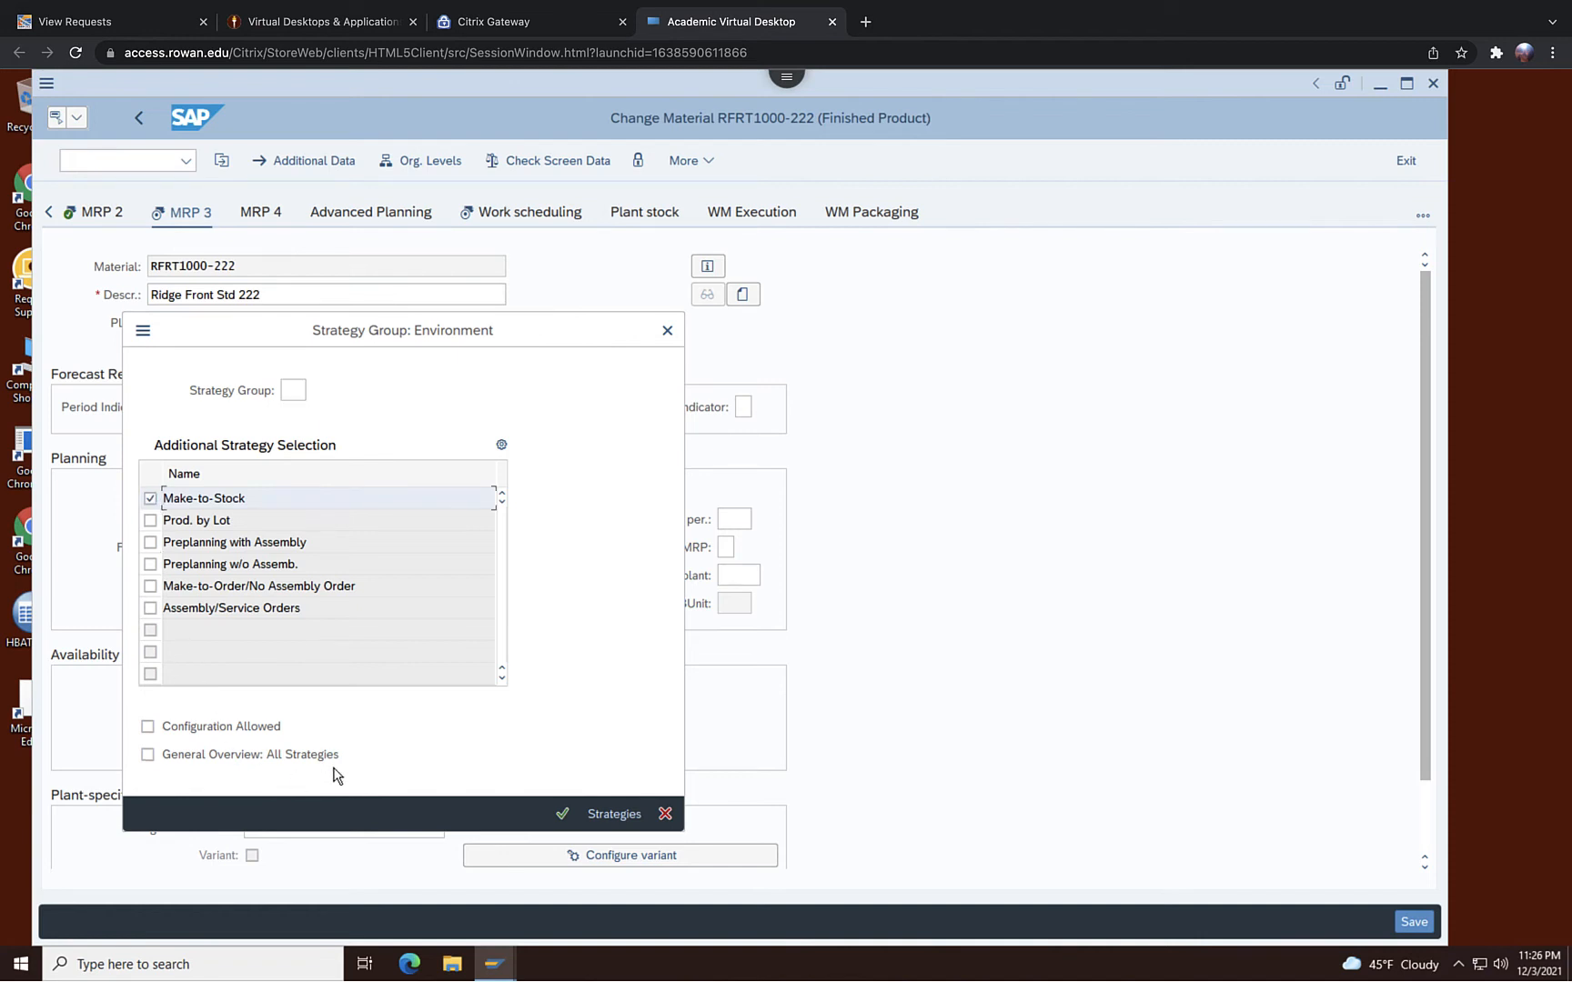
click(561, 814)
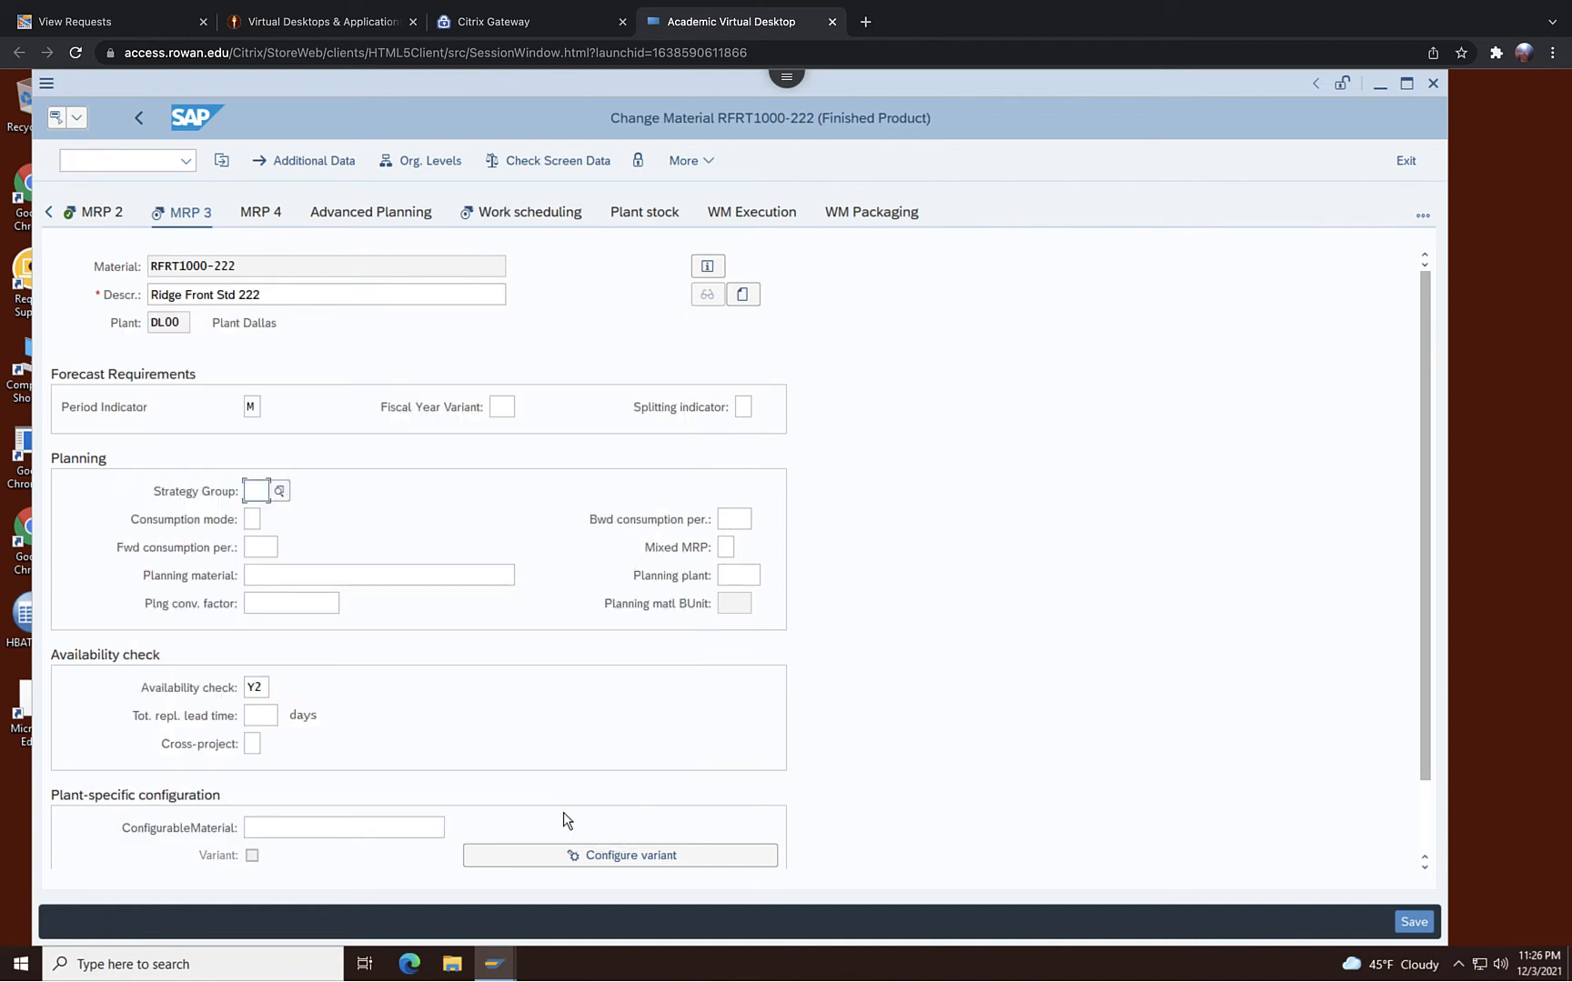
click(279, 492)
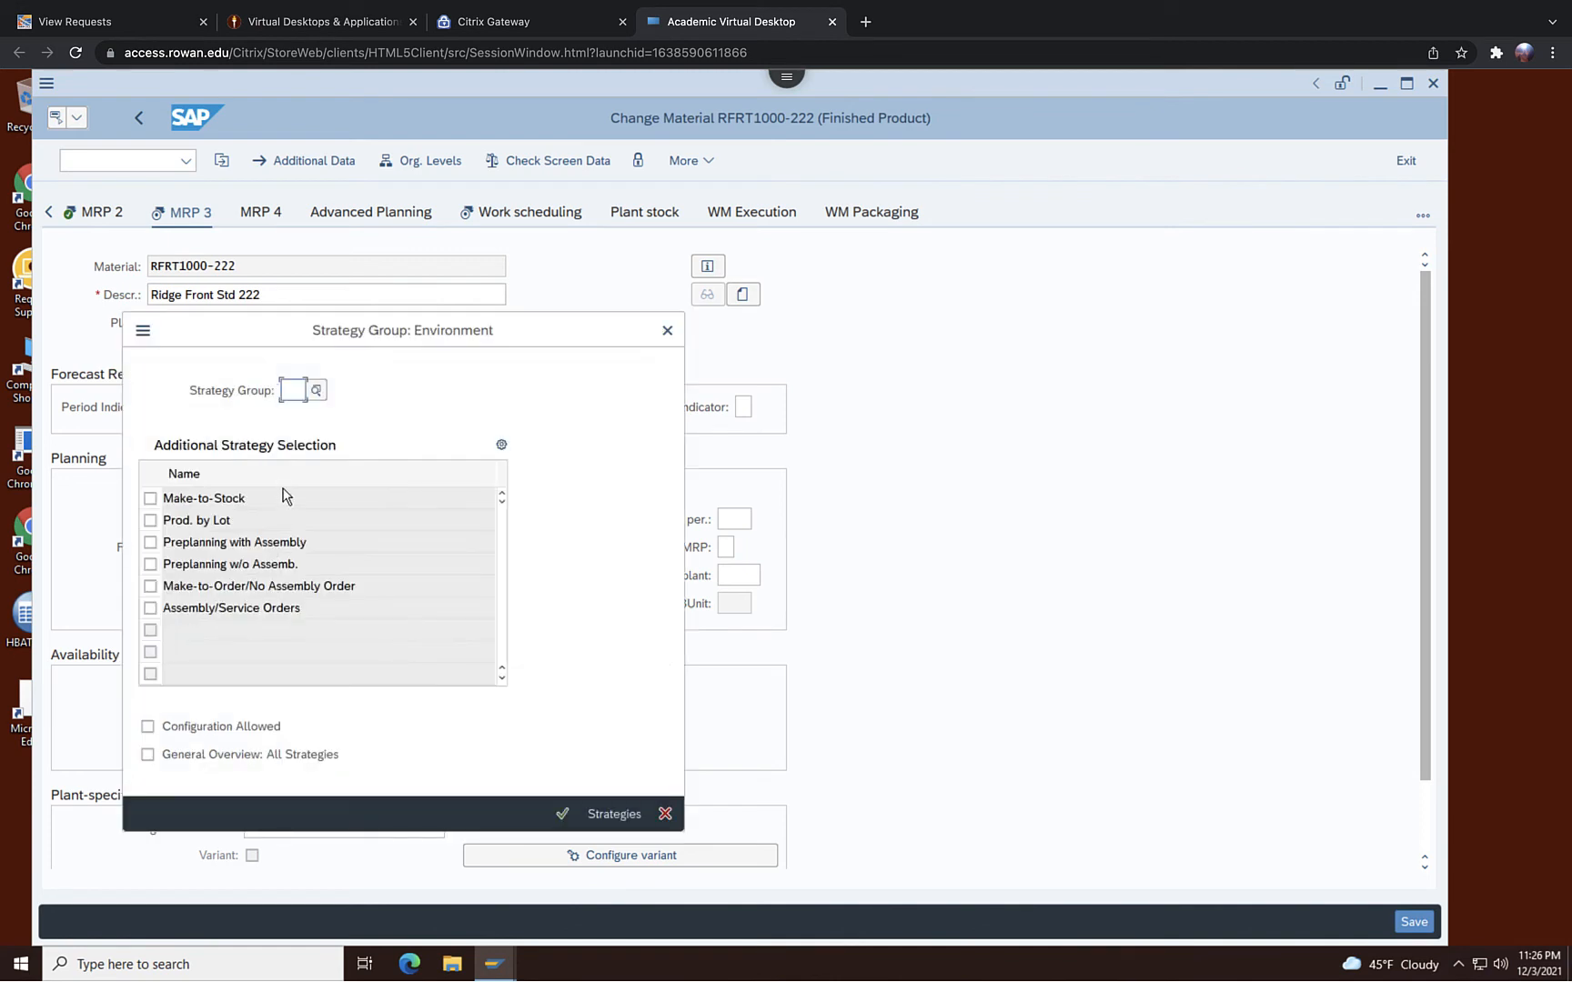
click(317, 392)
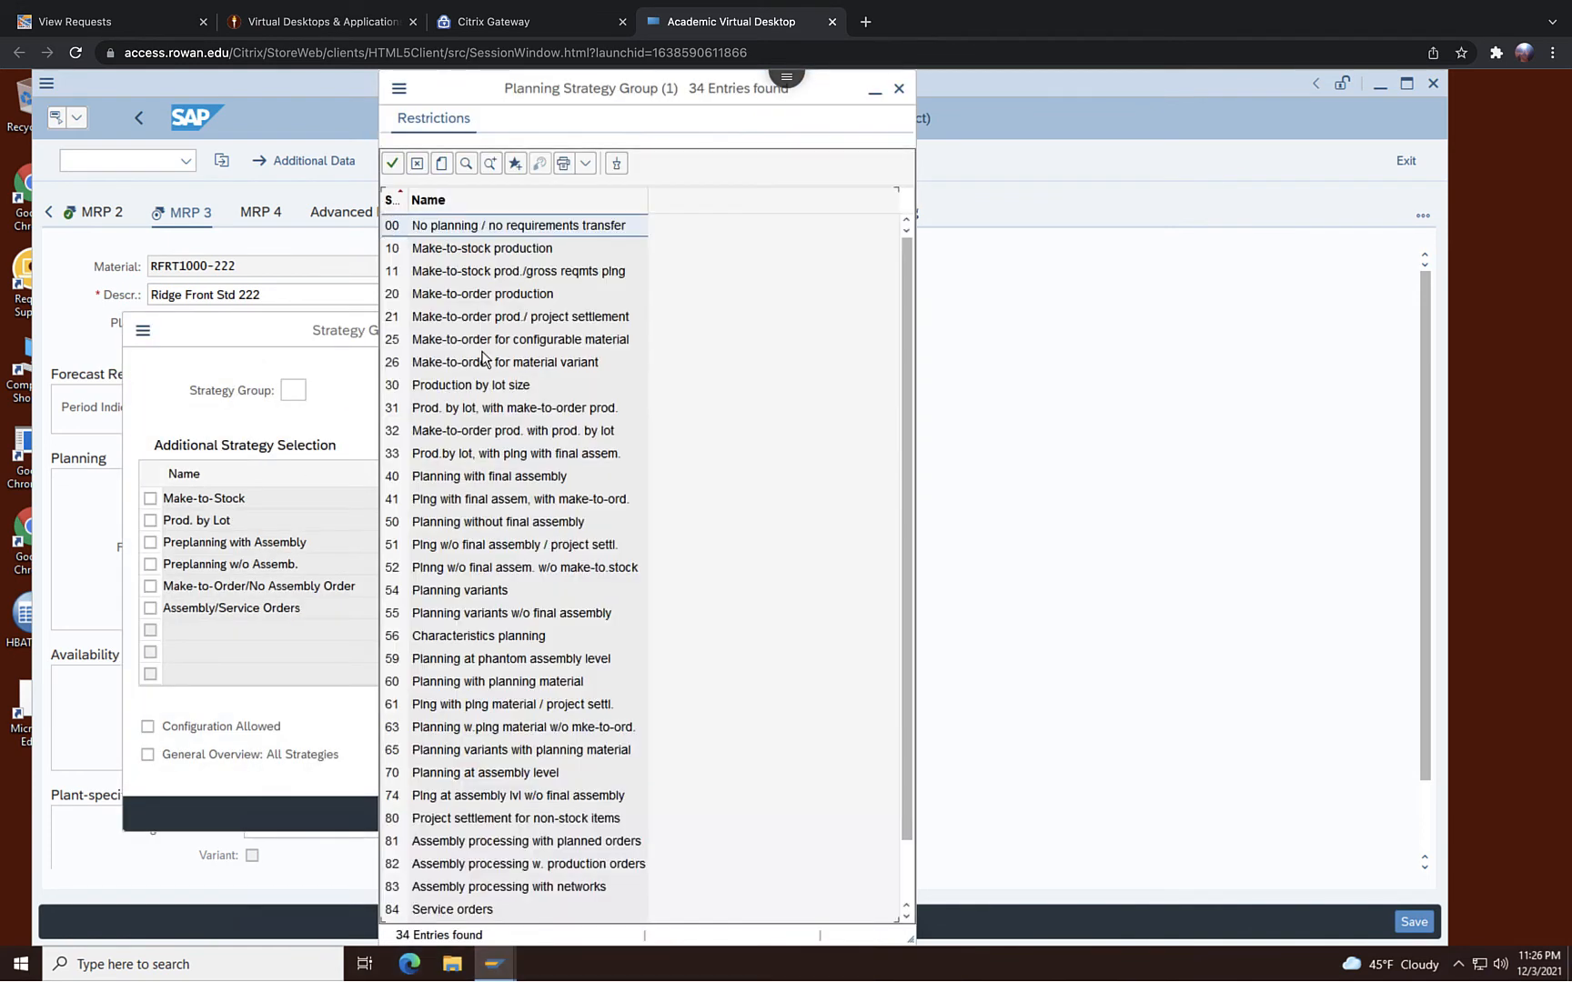
double_click(427, 248)
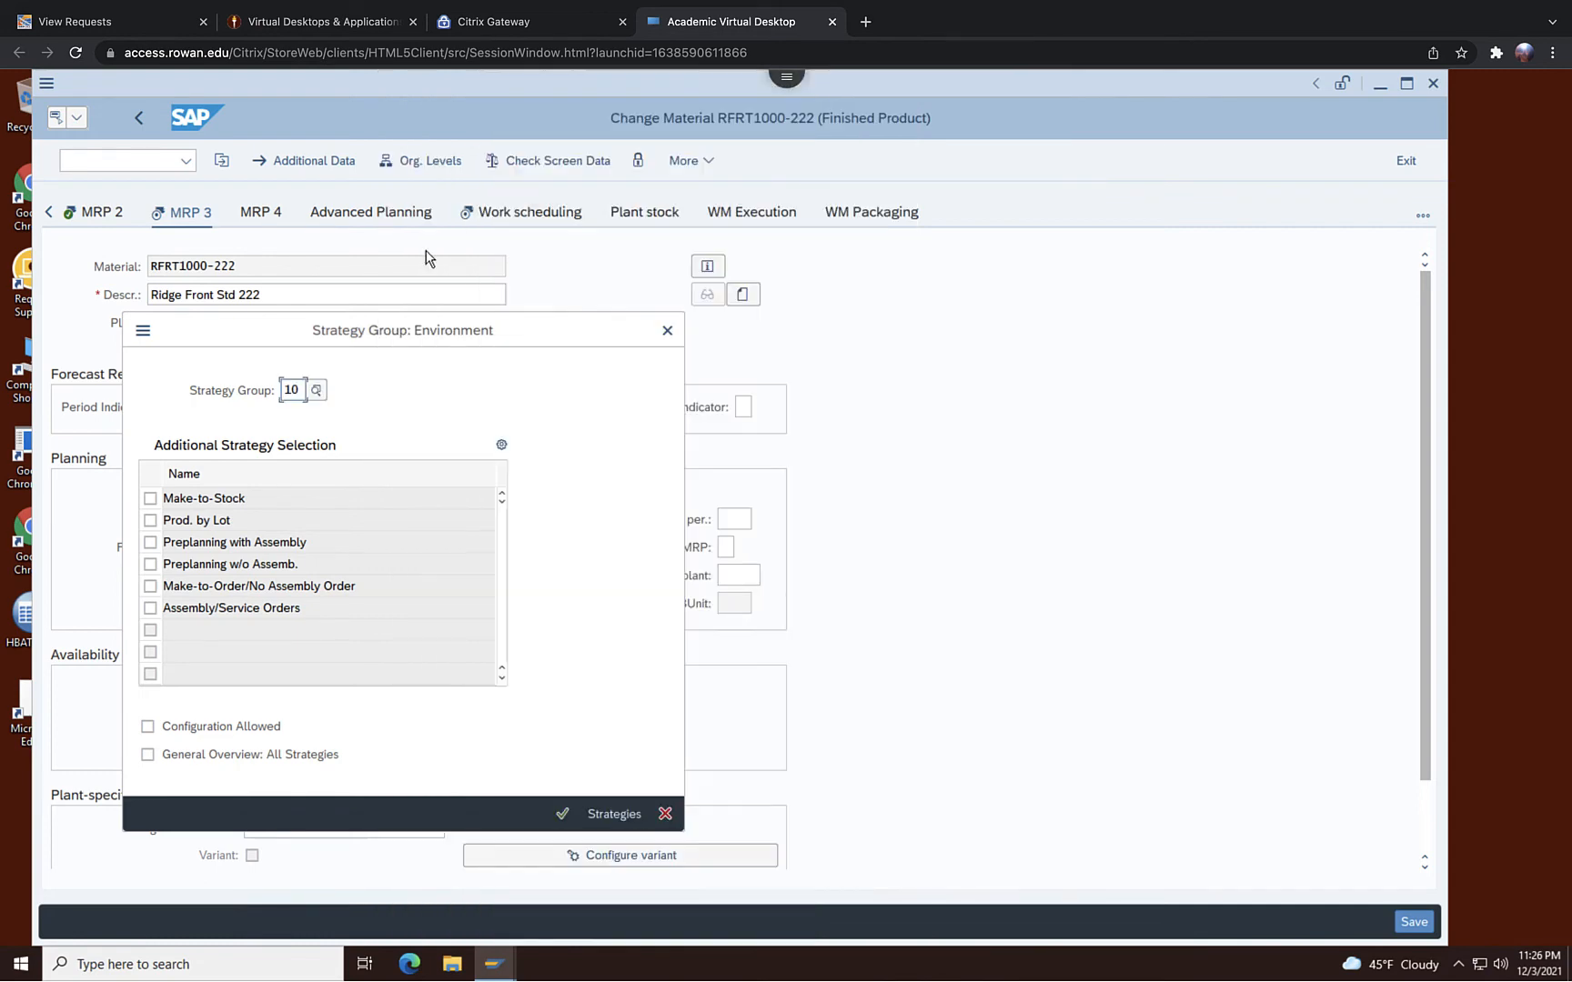
click(562, 815)
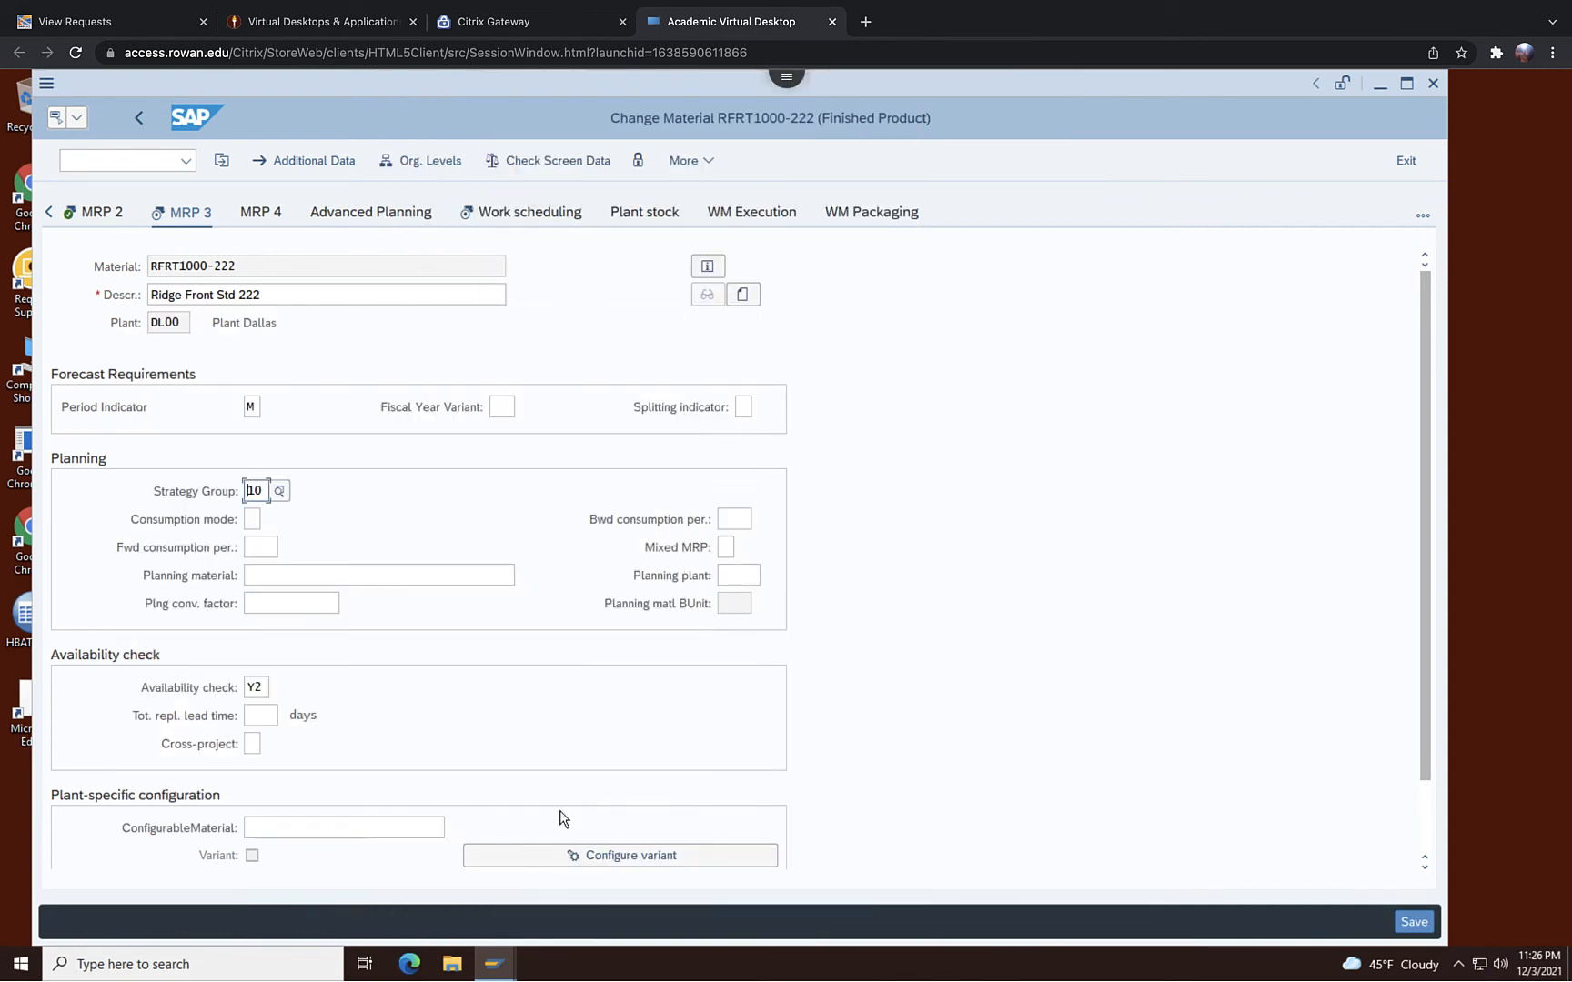
click(264, 496)
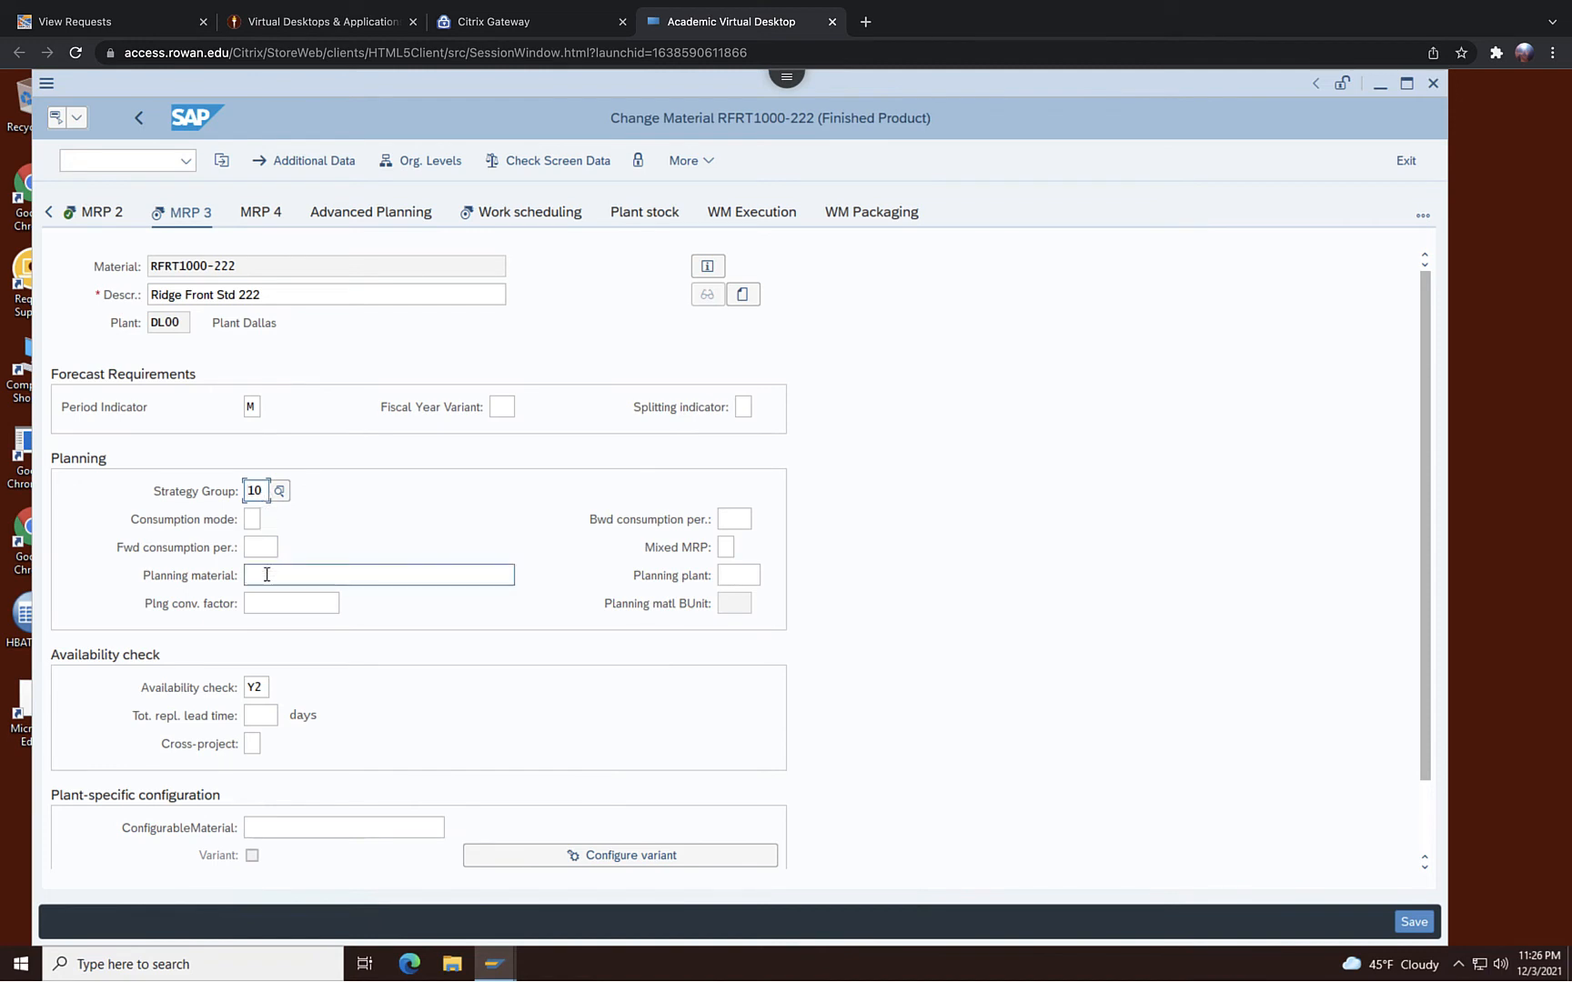
Replace the availability check value with 02 (Individ.requirements) from the possible entries
click(264, 684)
key(BackSpace)
key(BackSpace)
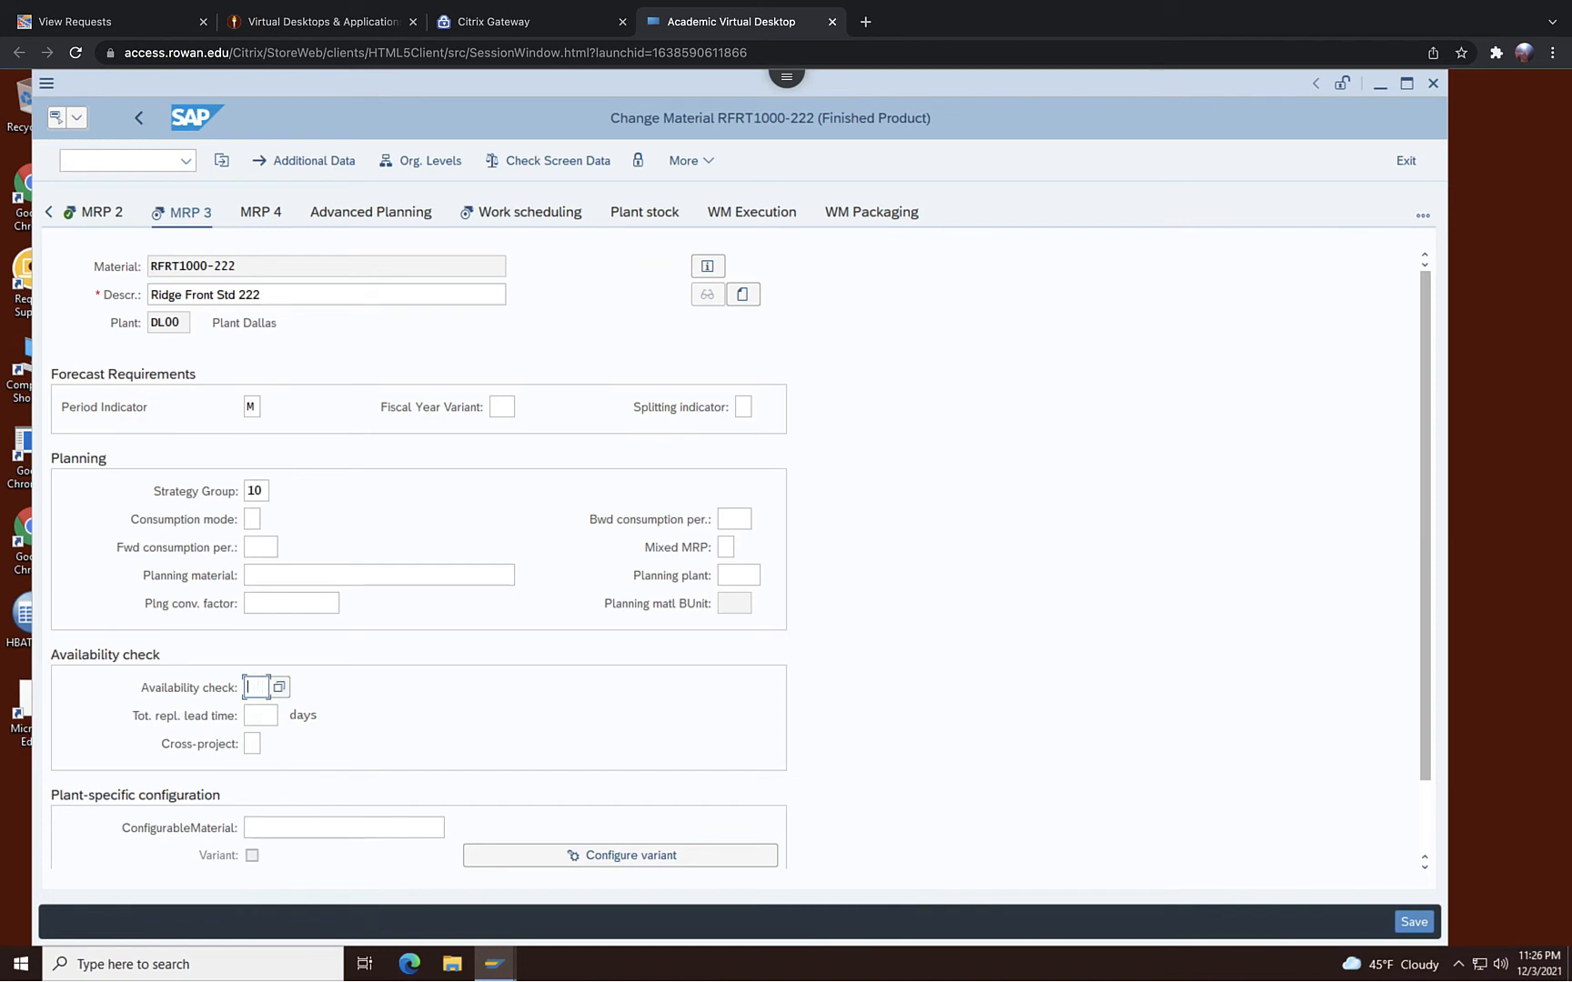
text(02)
click(280, 688)
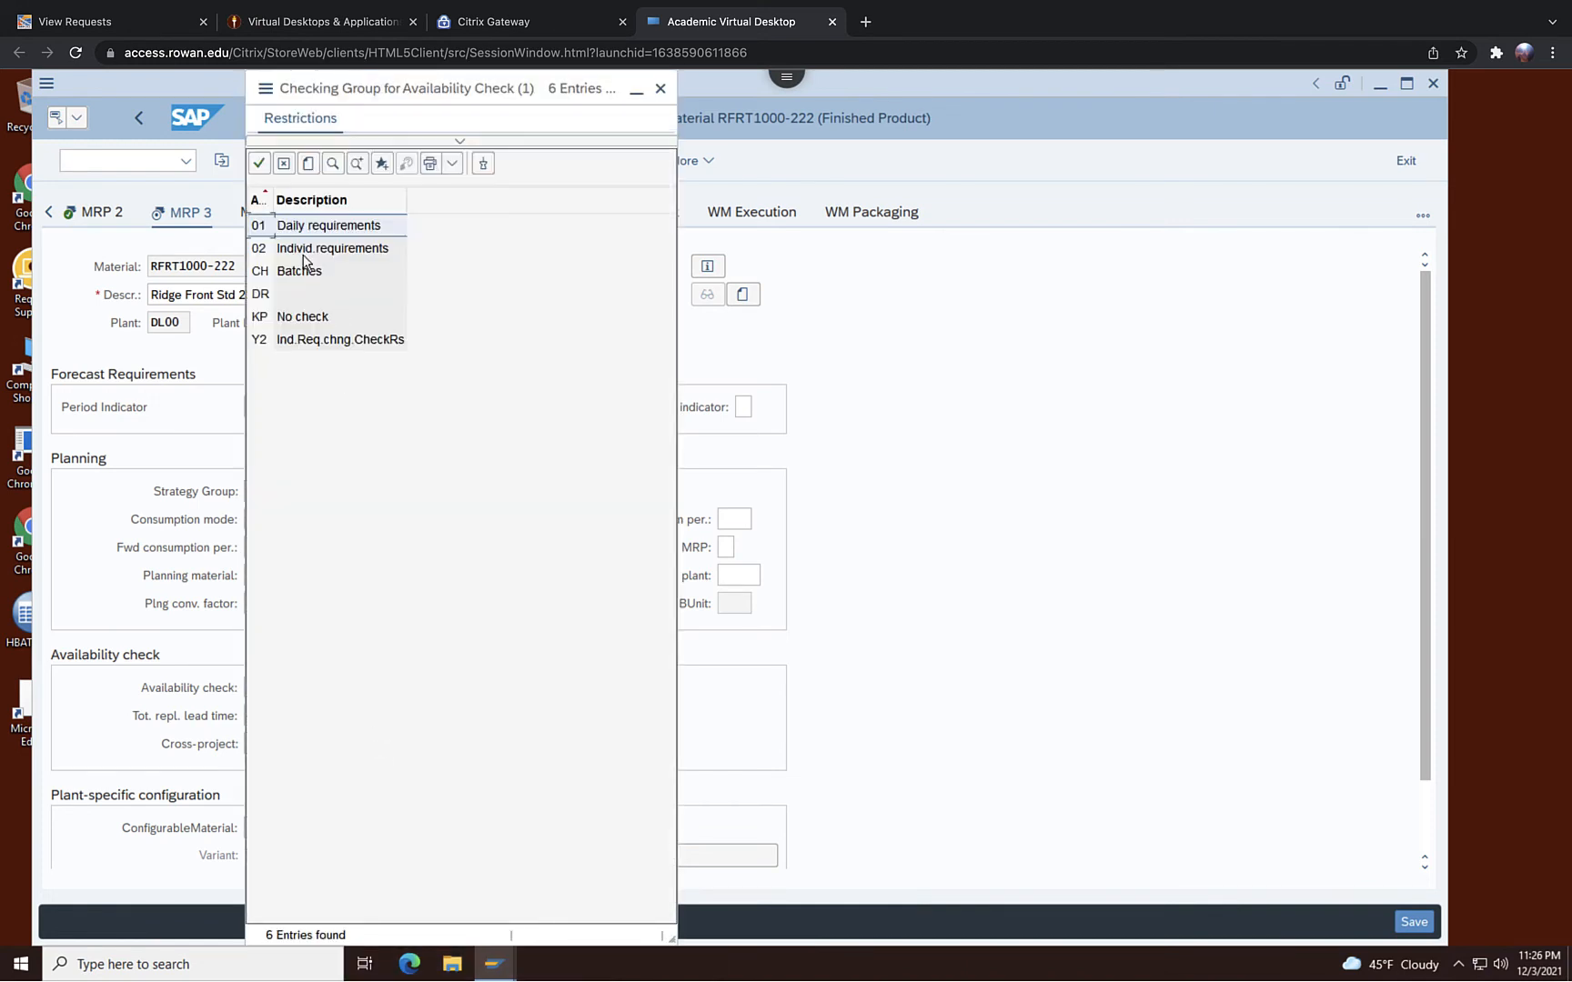
double_click(306, 254)
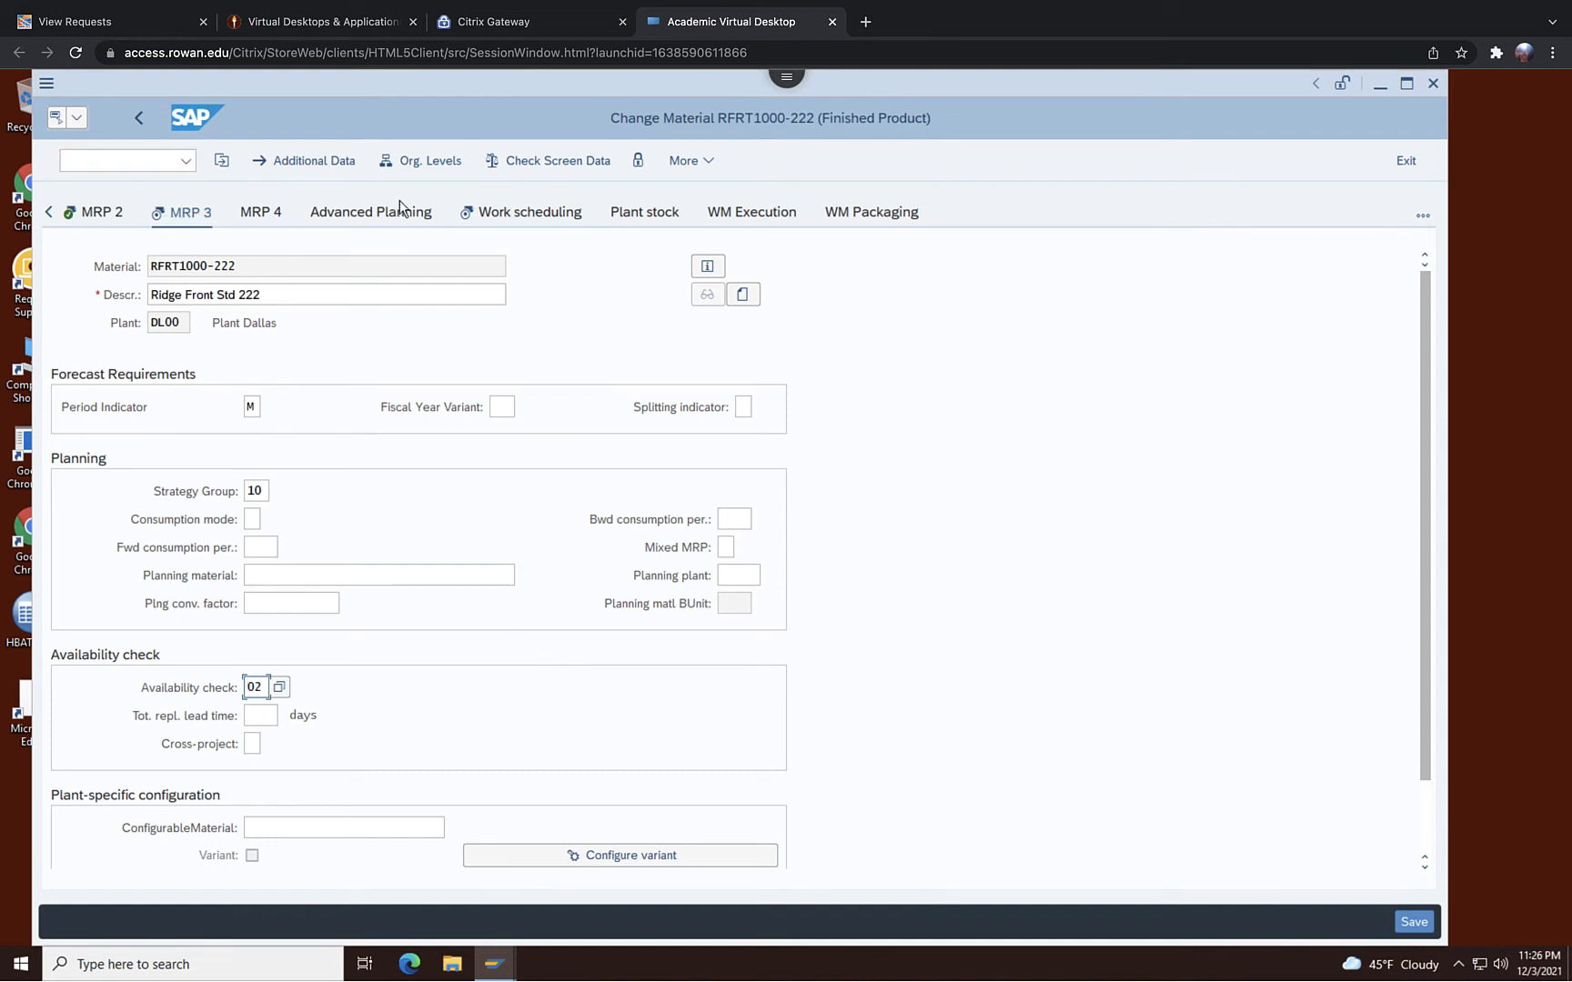
In the work scheduling view, assign production supervisor 000 from the possible entries
click(498, 216)
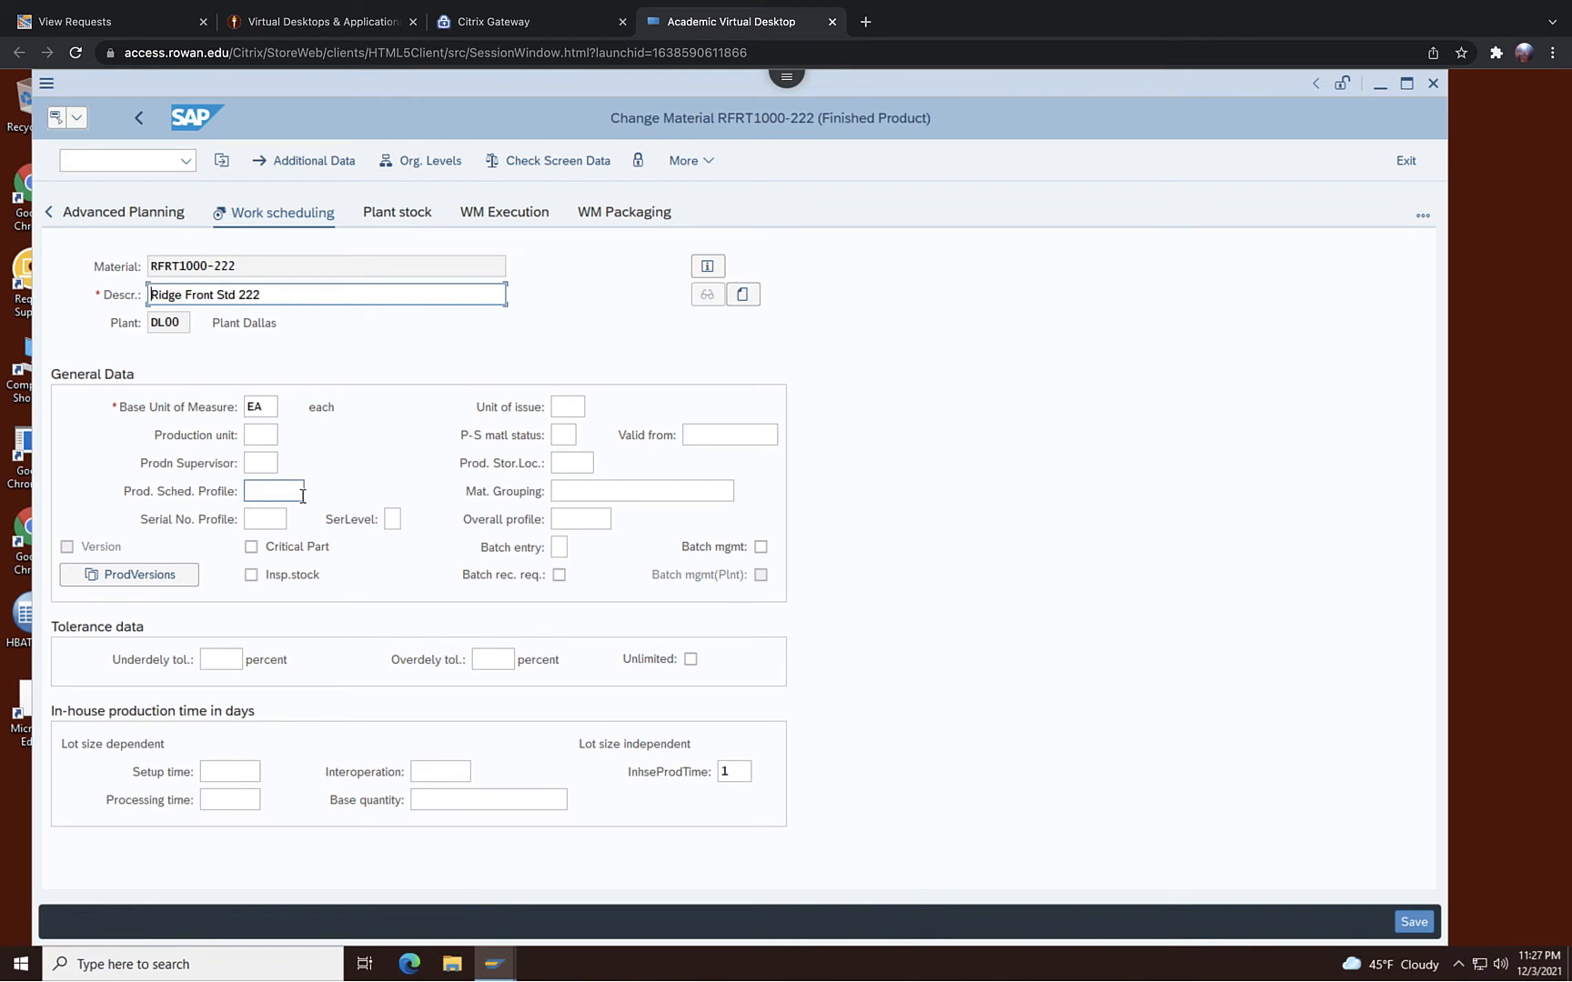
click(274, 461)
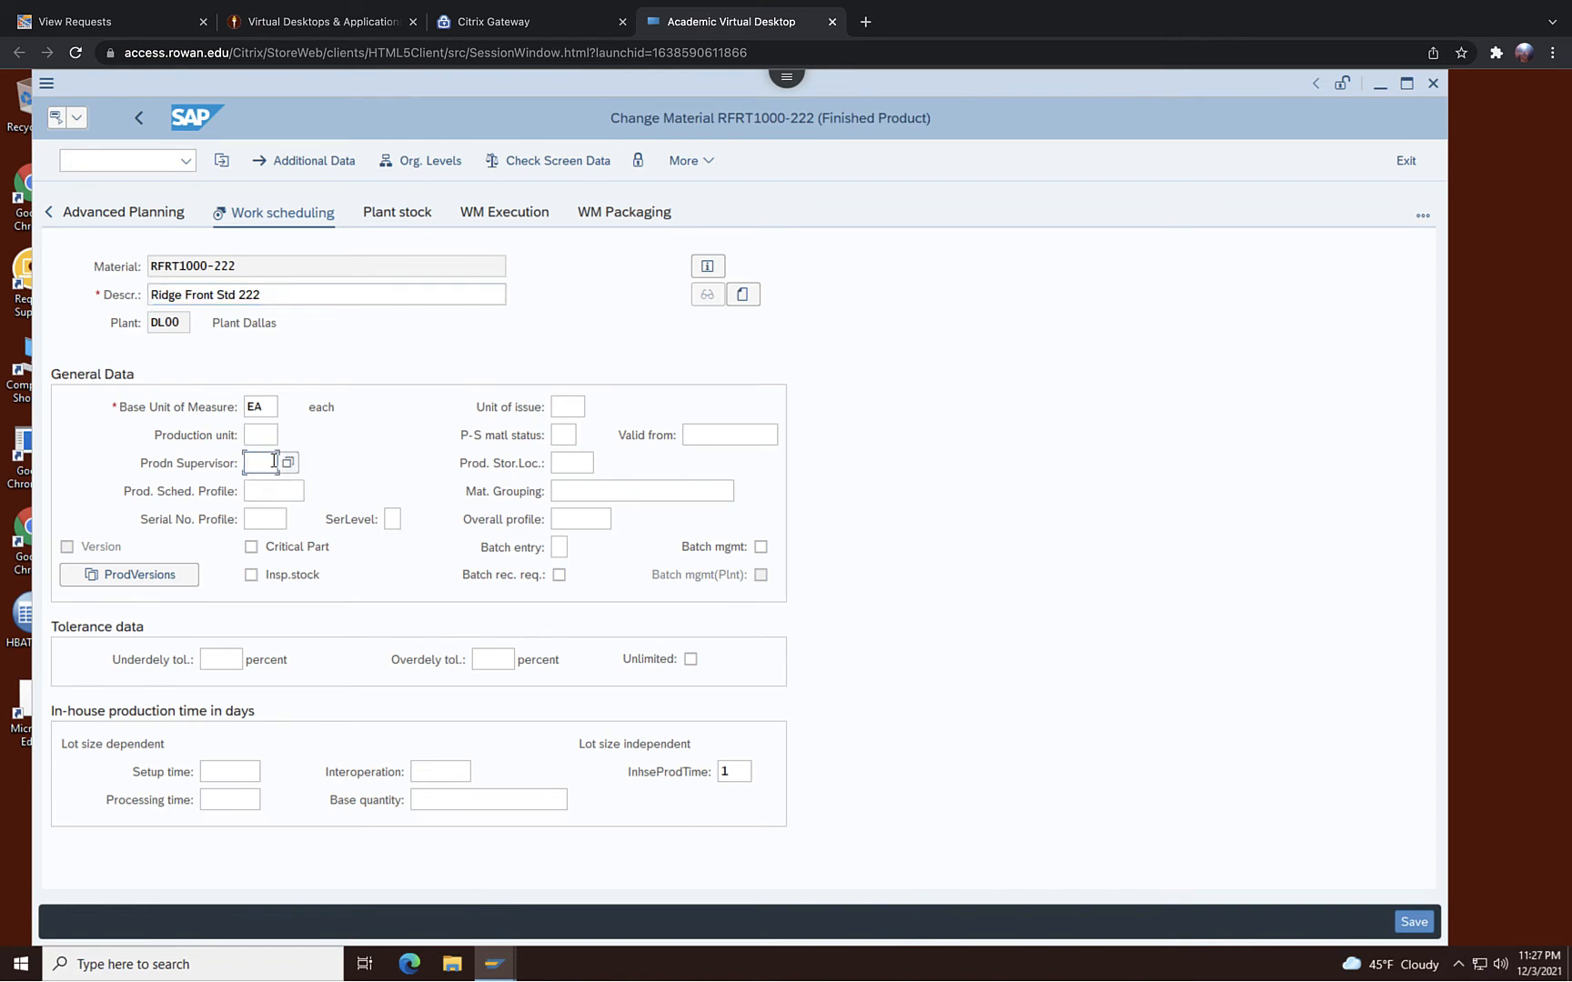
click(287, 462)
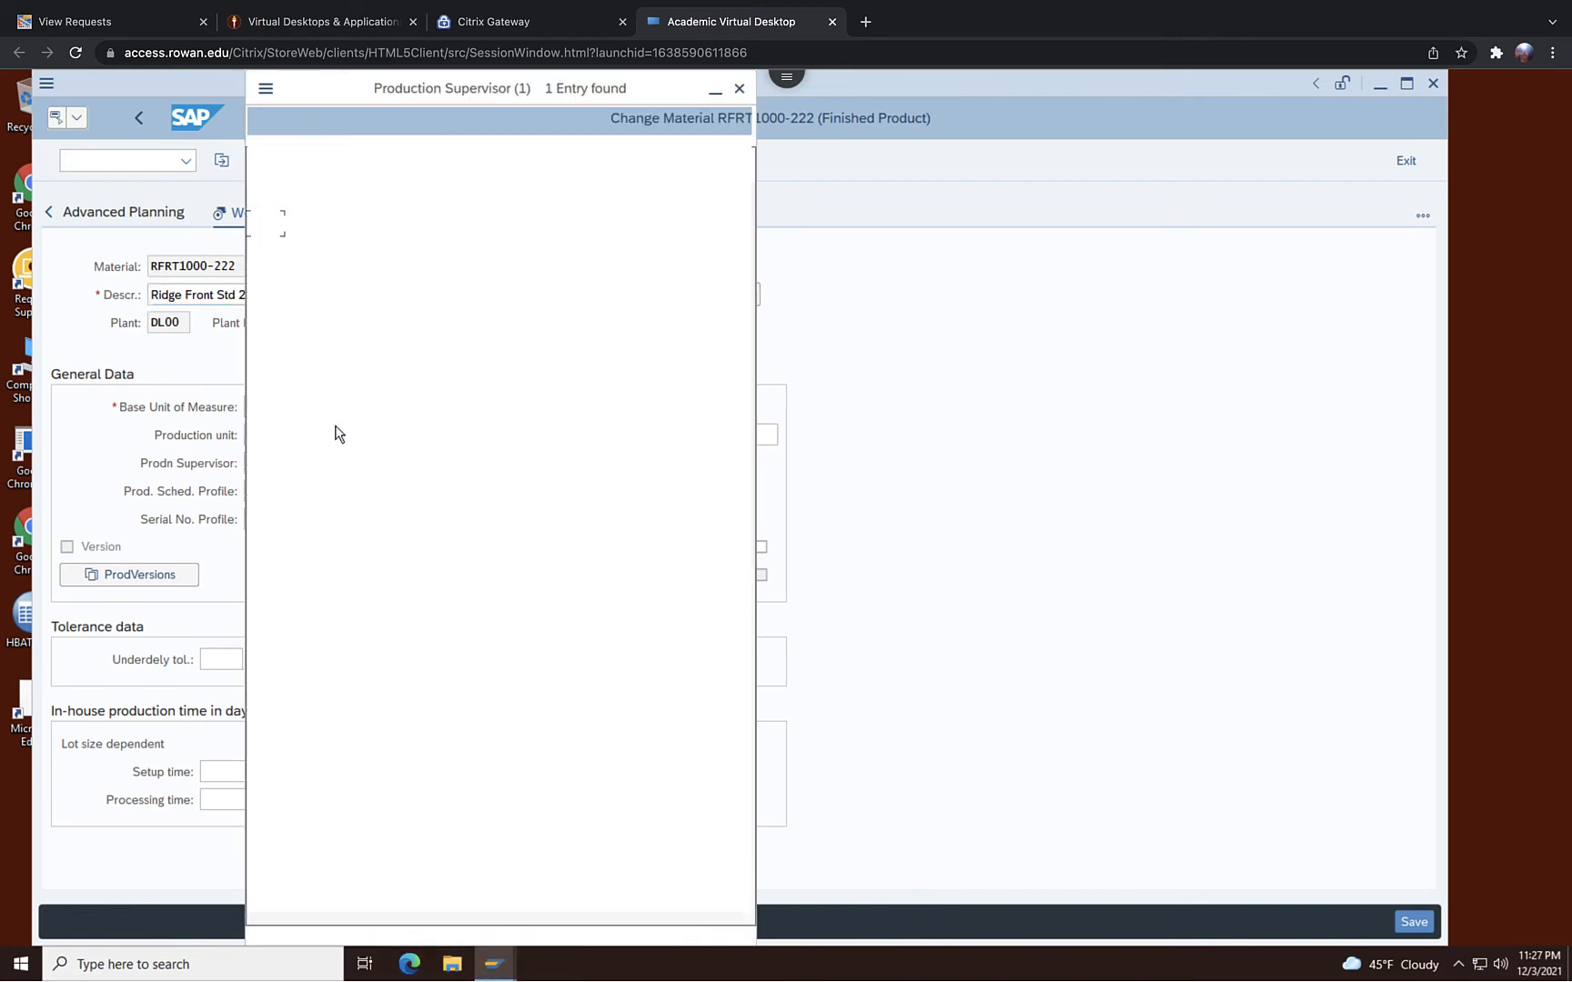
click(344, 231)
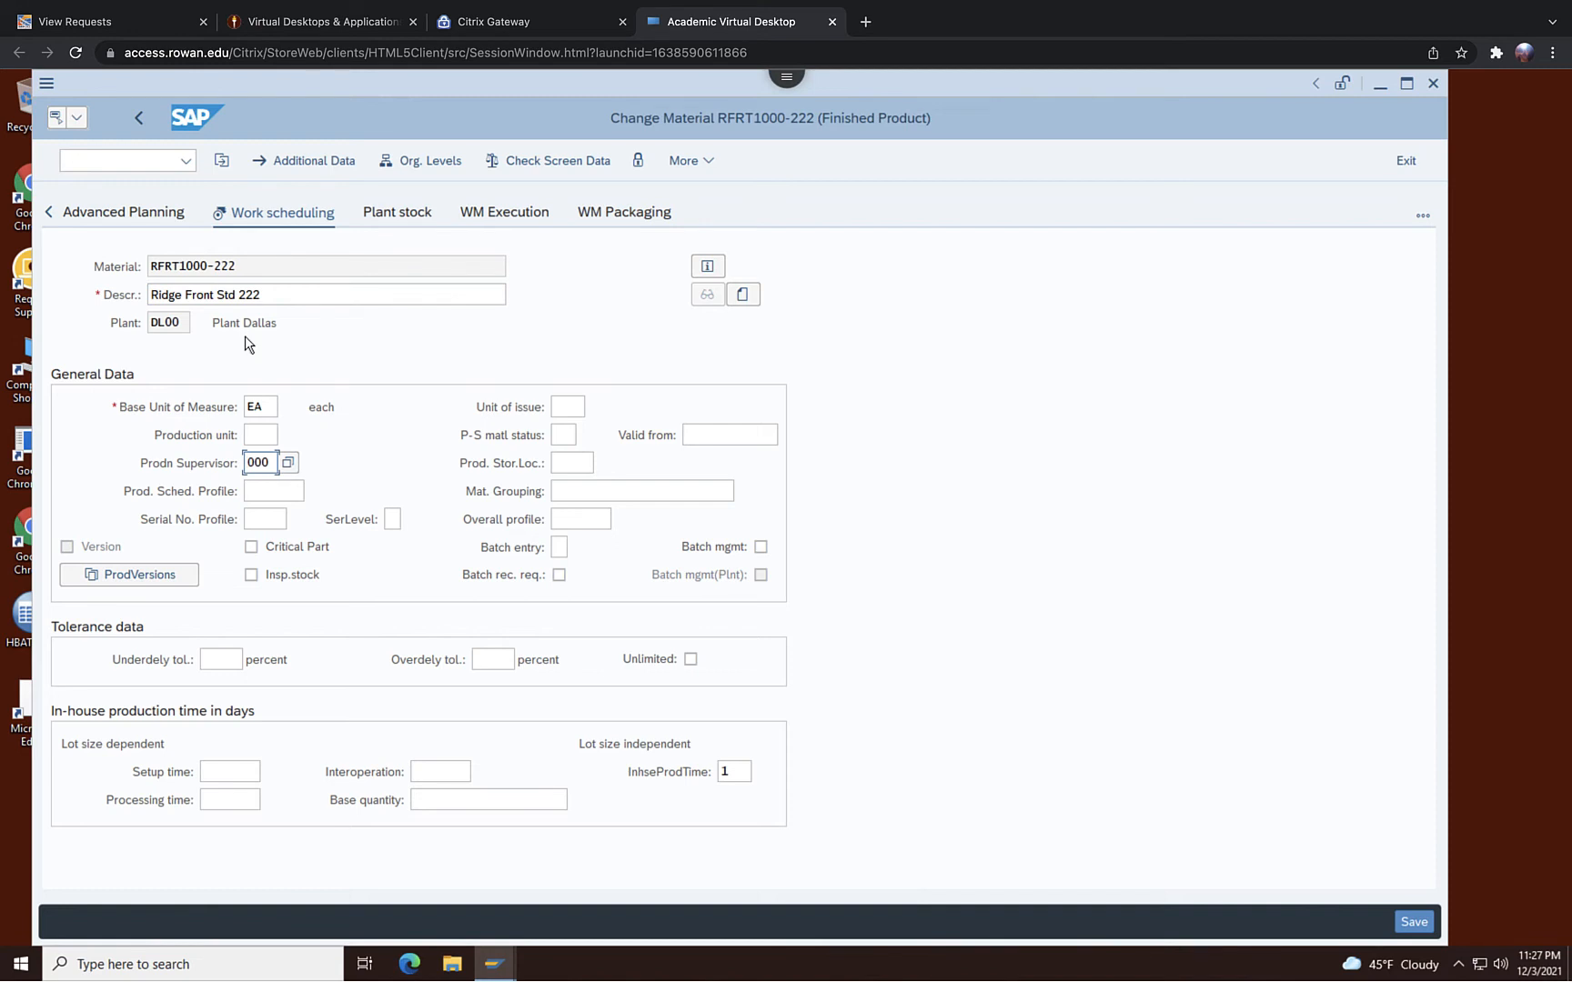
Assign production scheduling profile 10 (Release and Schedule) from the possible entries and save the material
click(267, 490)
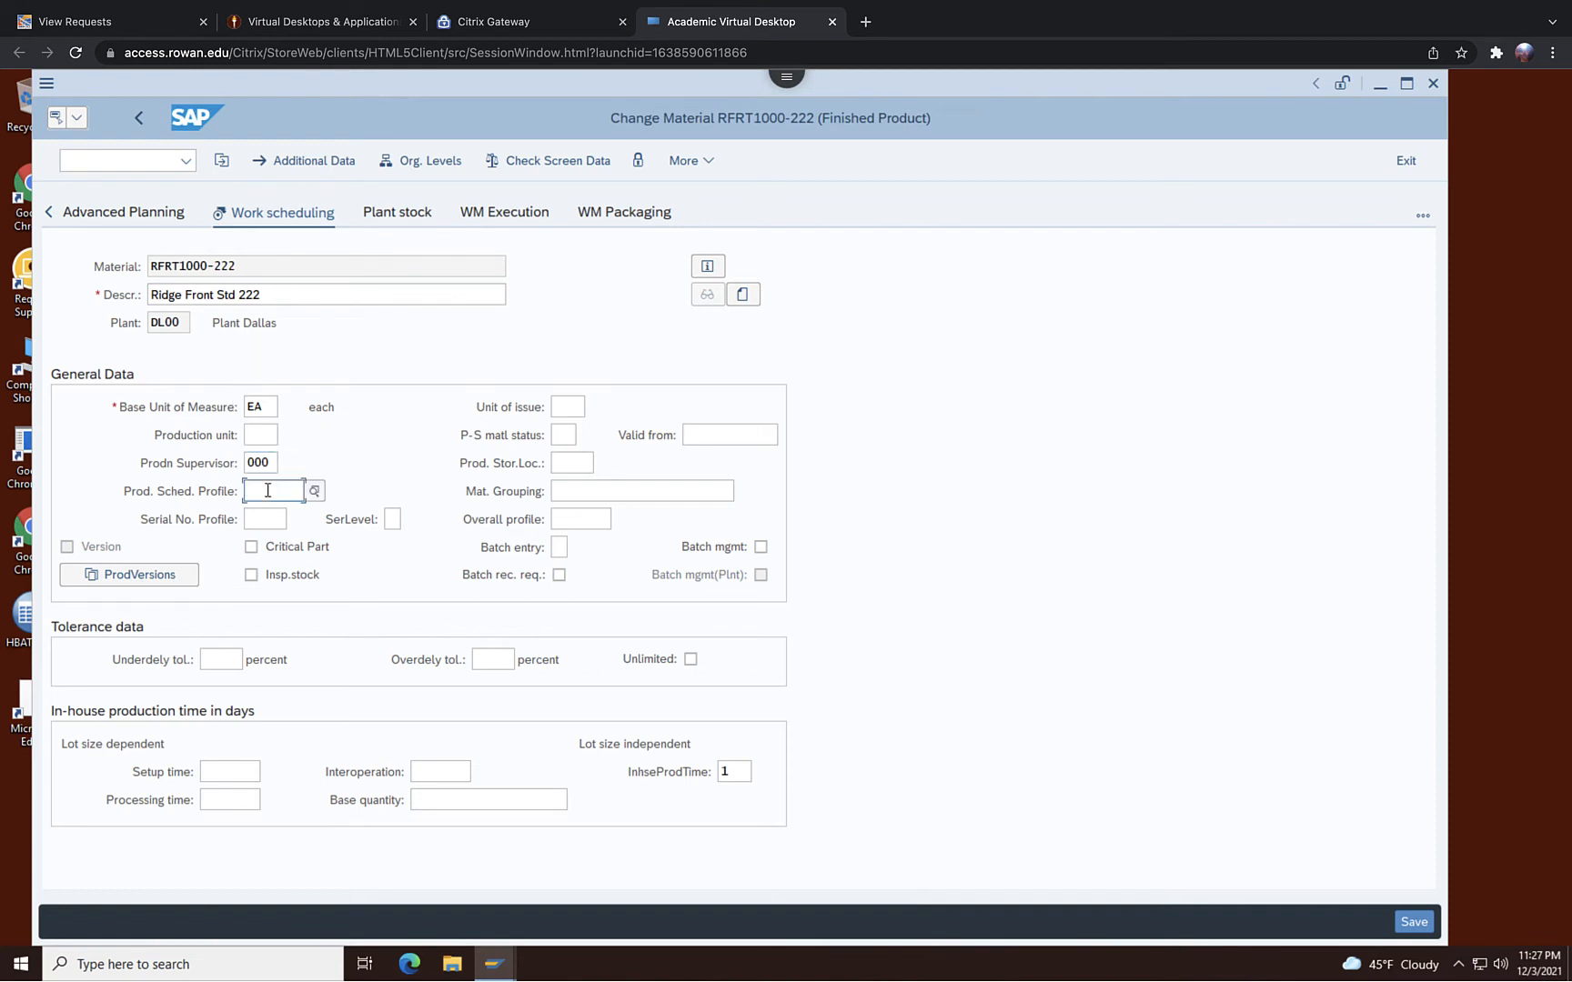
click(314, 492)
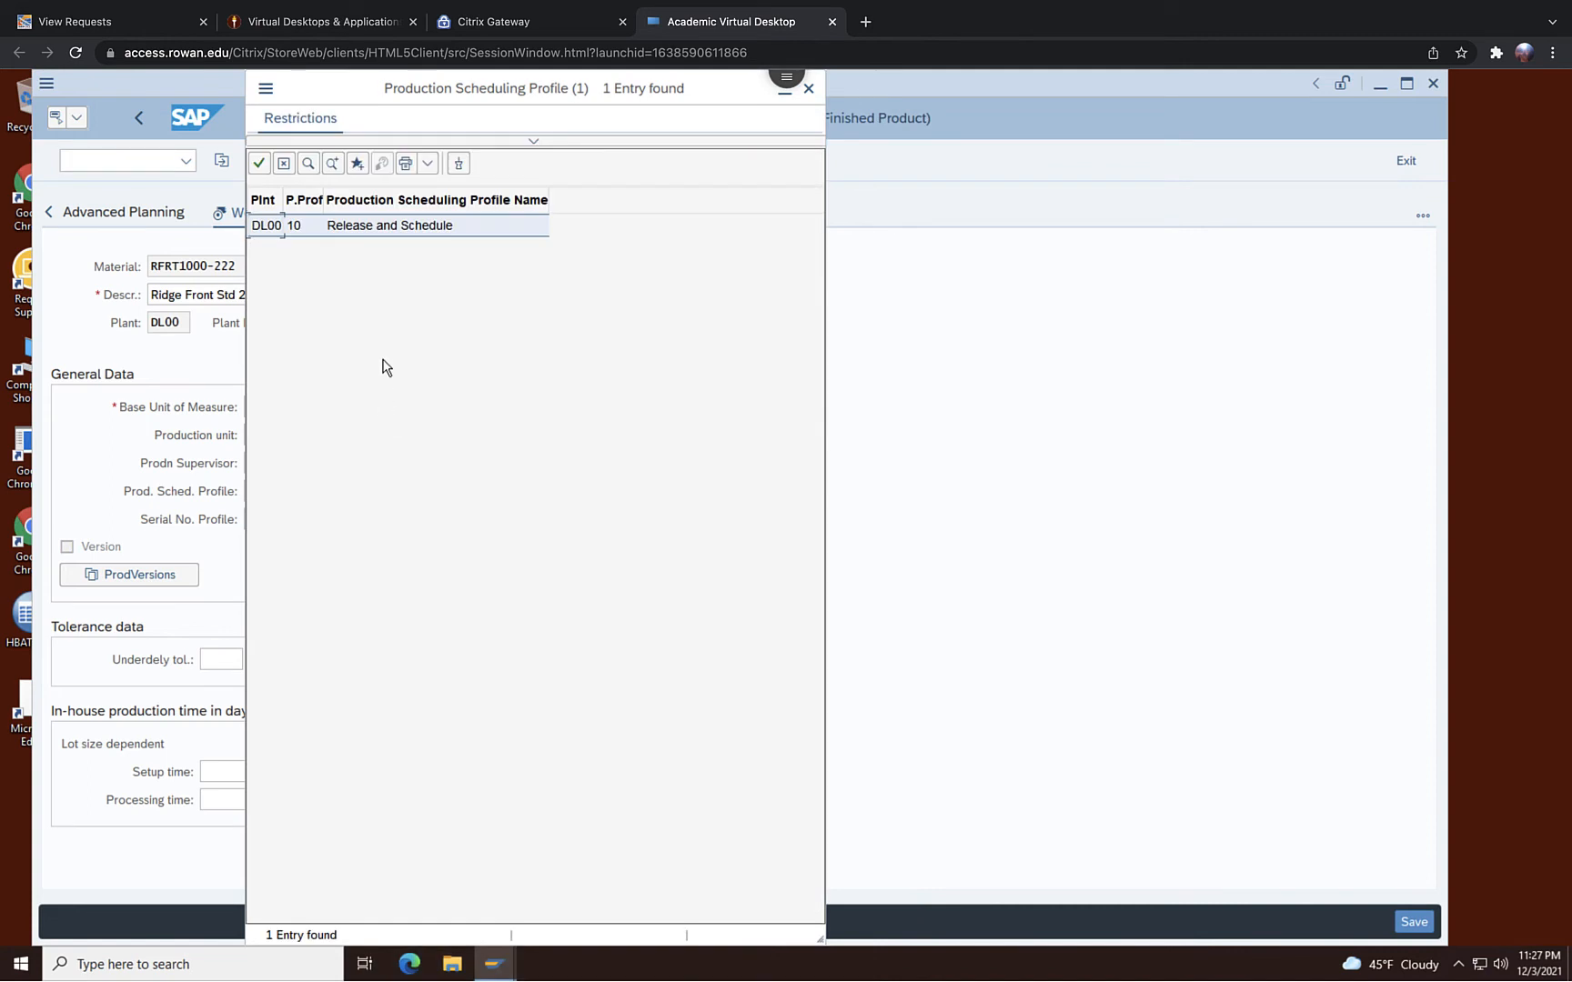
click(355, 228)
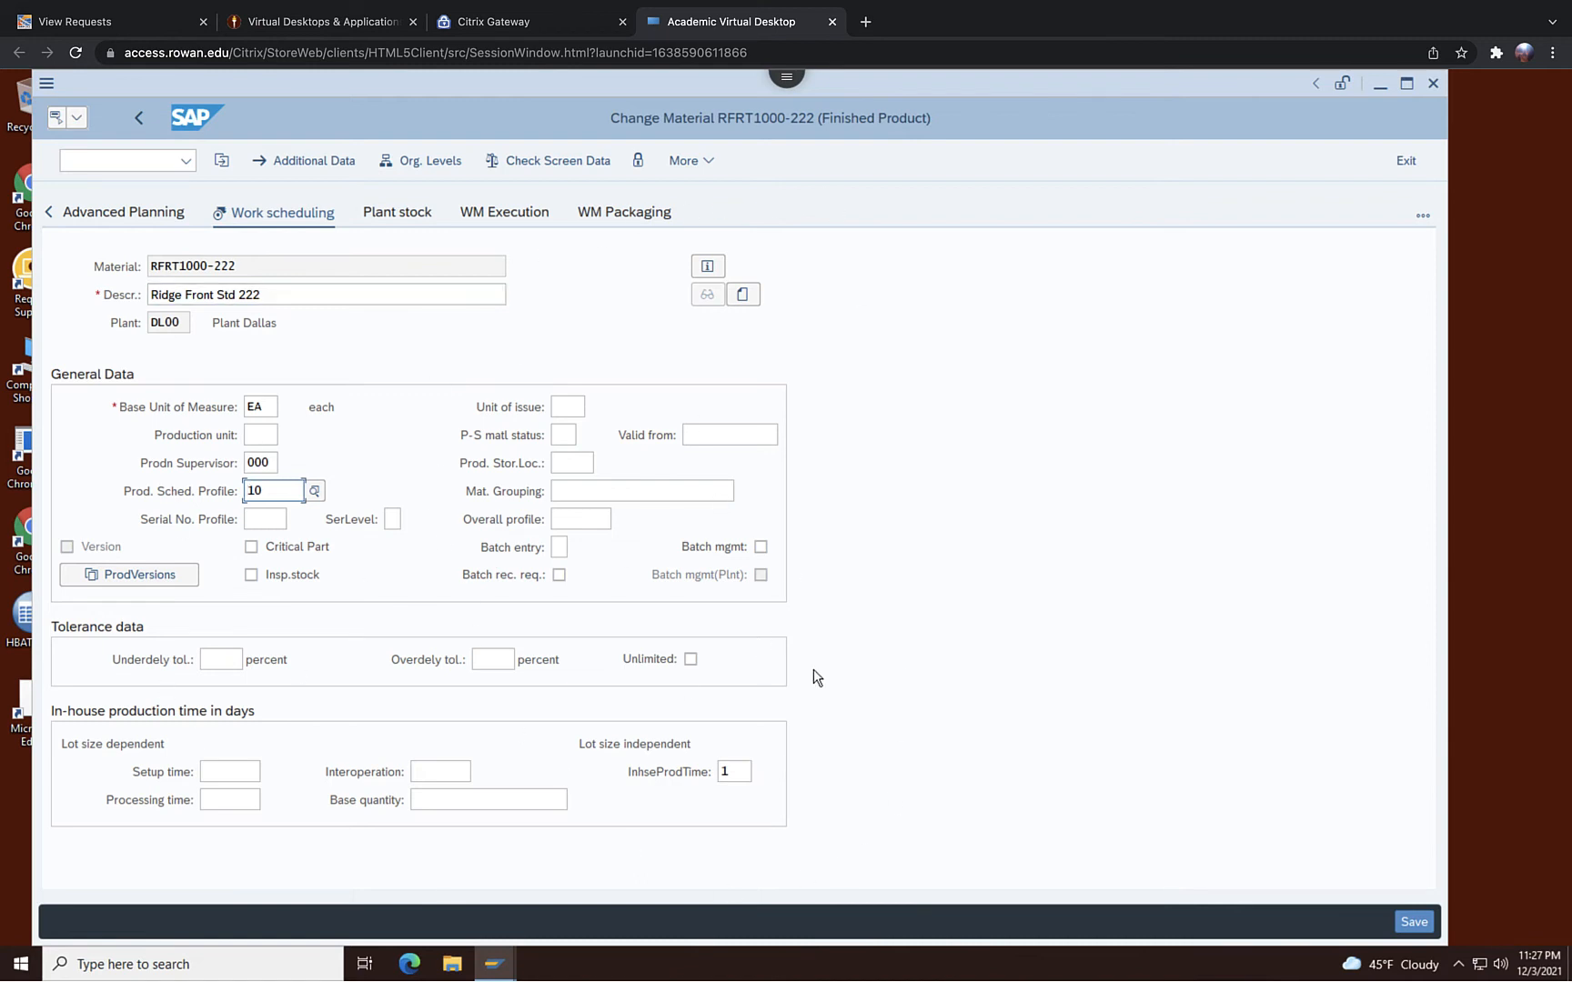
click(1410, 920)
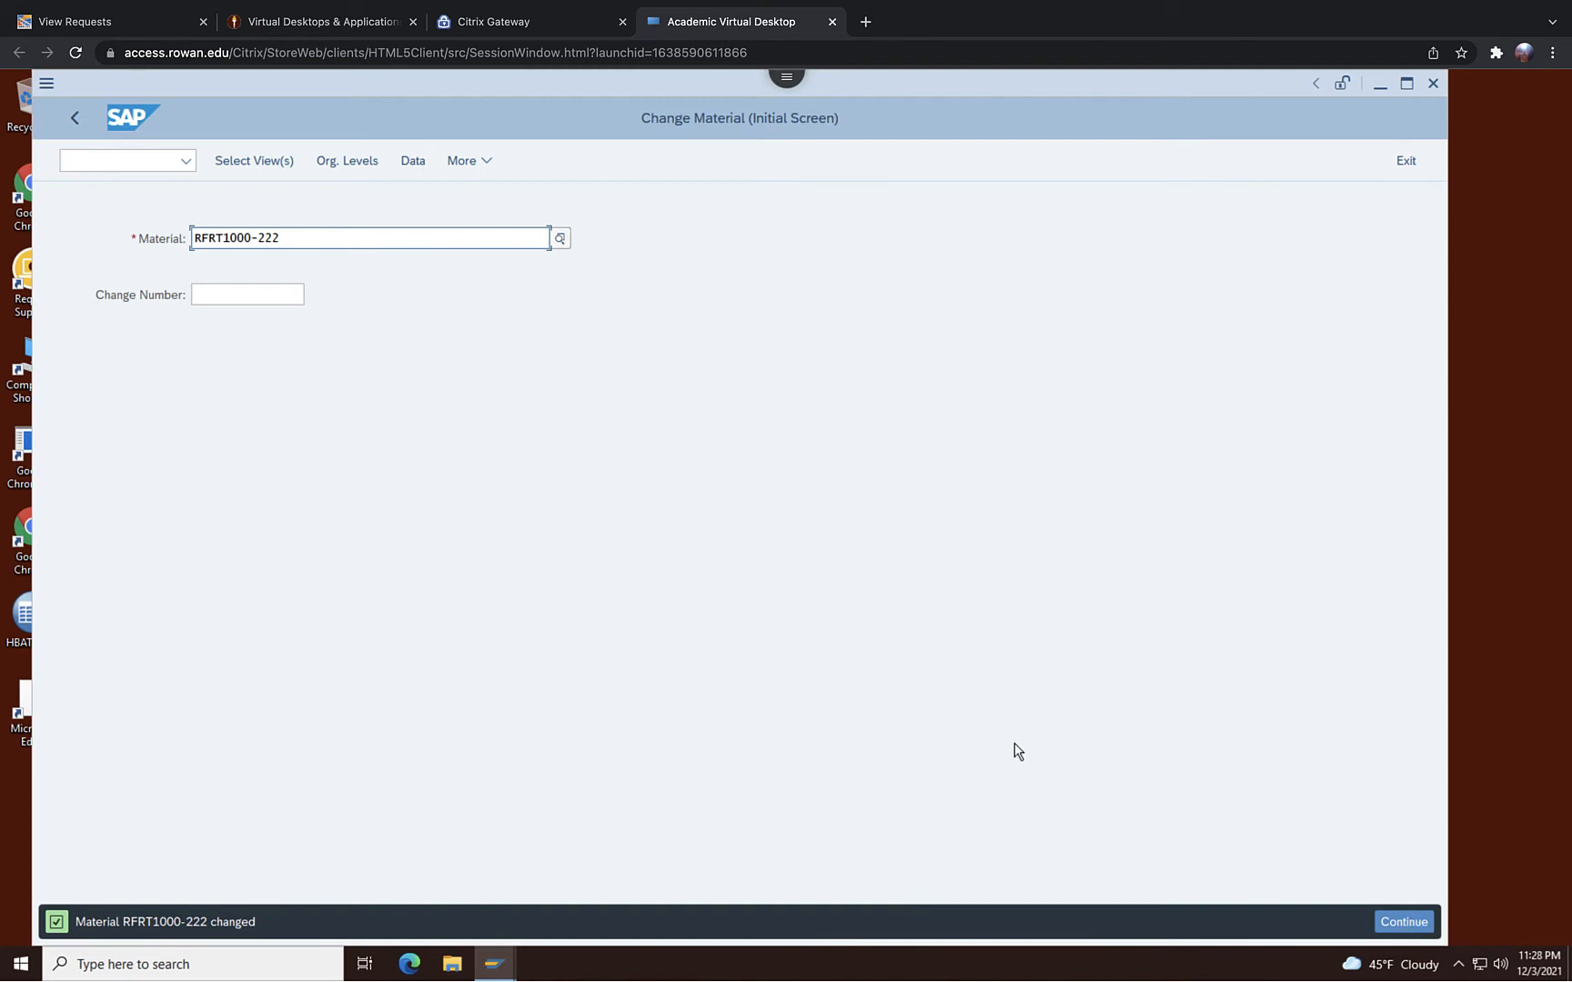
click(224, 239)
key(Delete)
text(2)
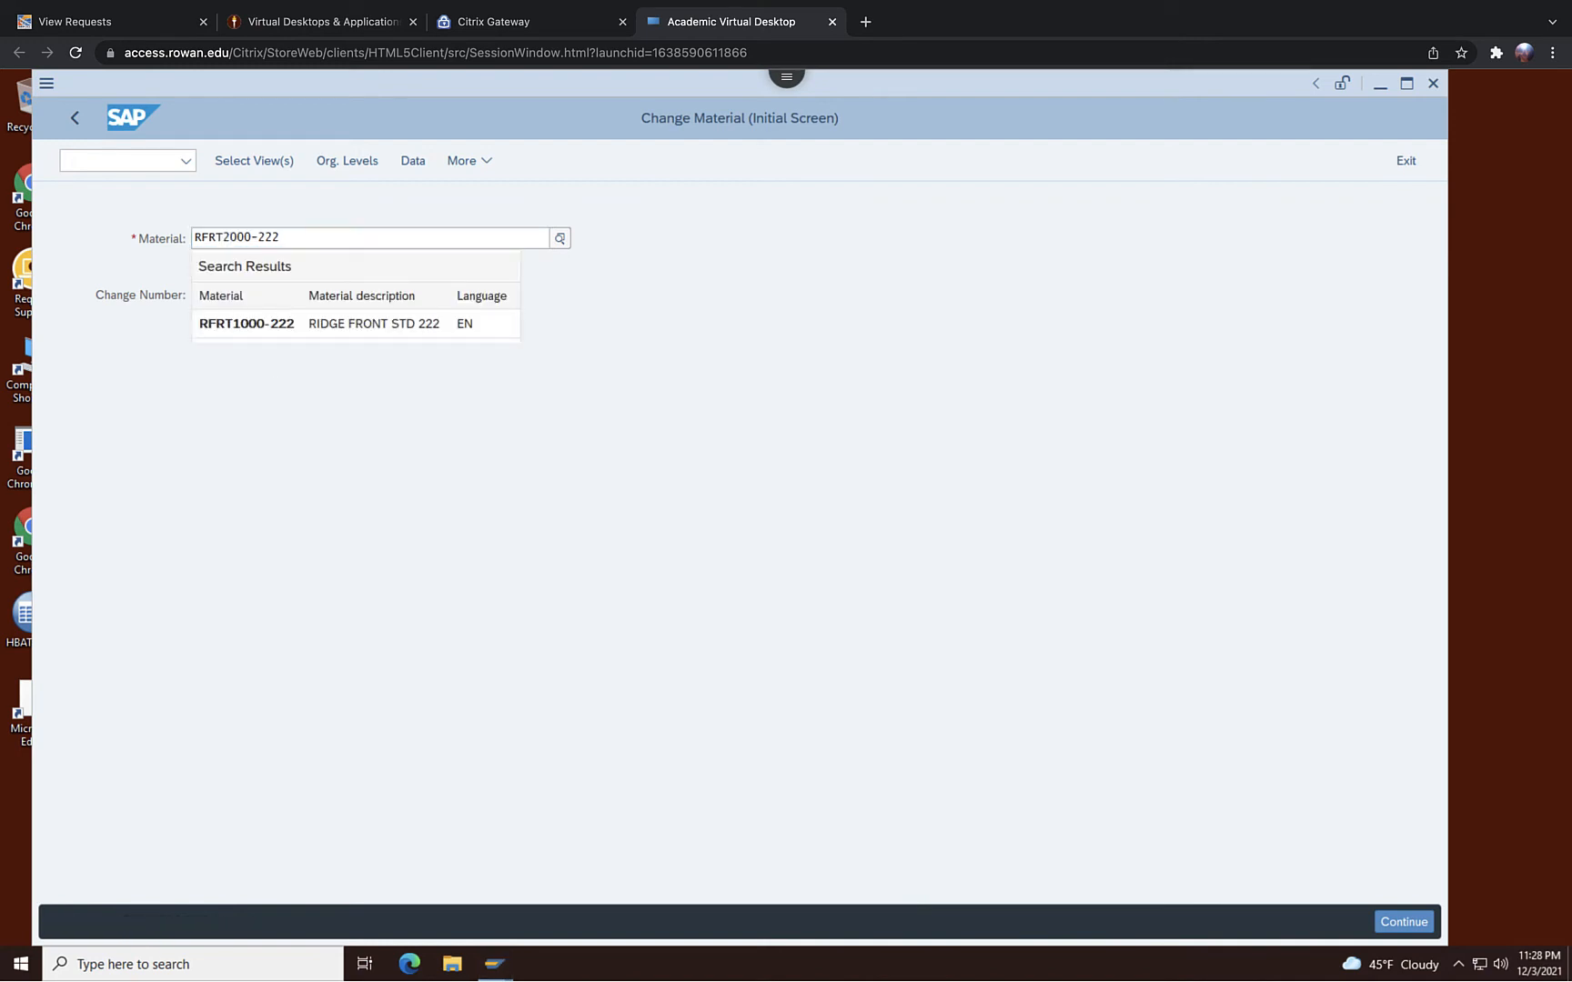
click(467, 787)
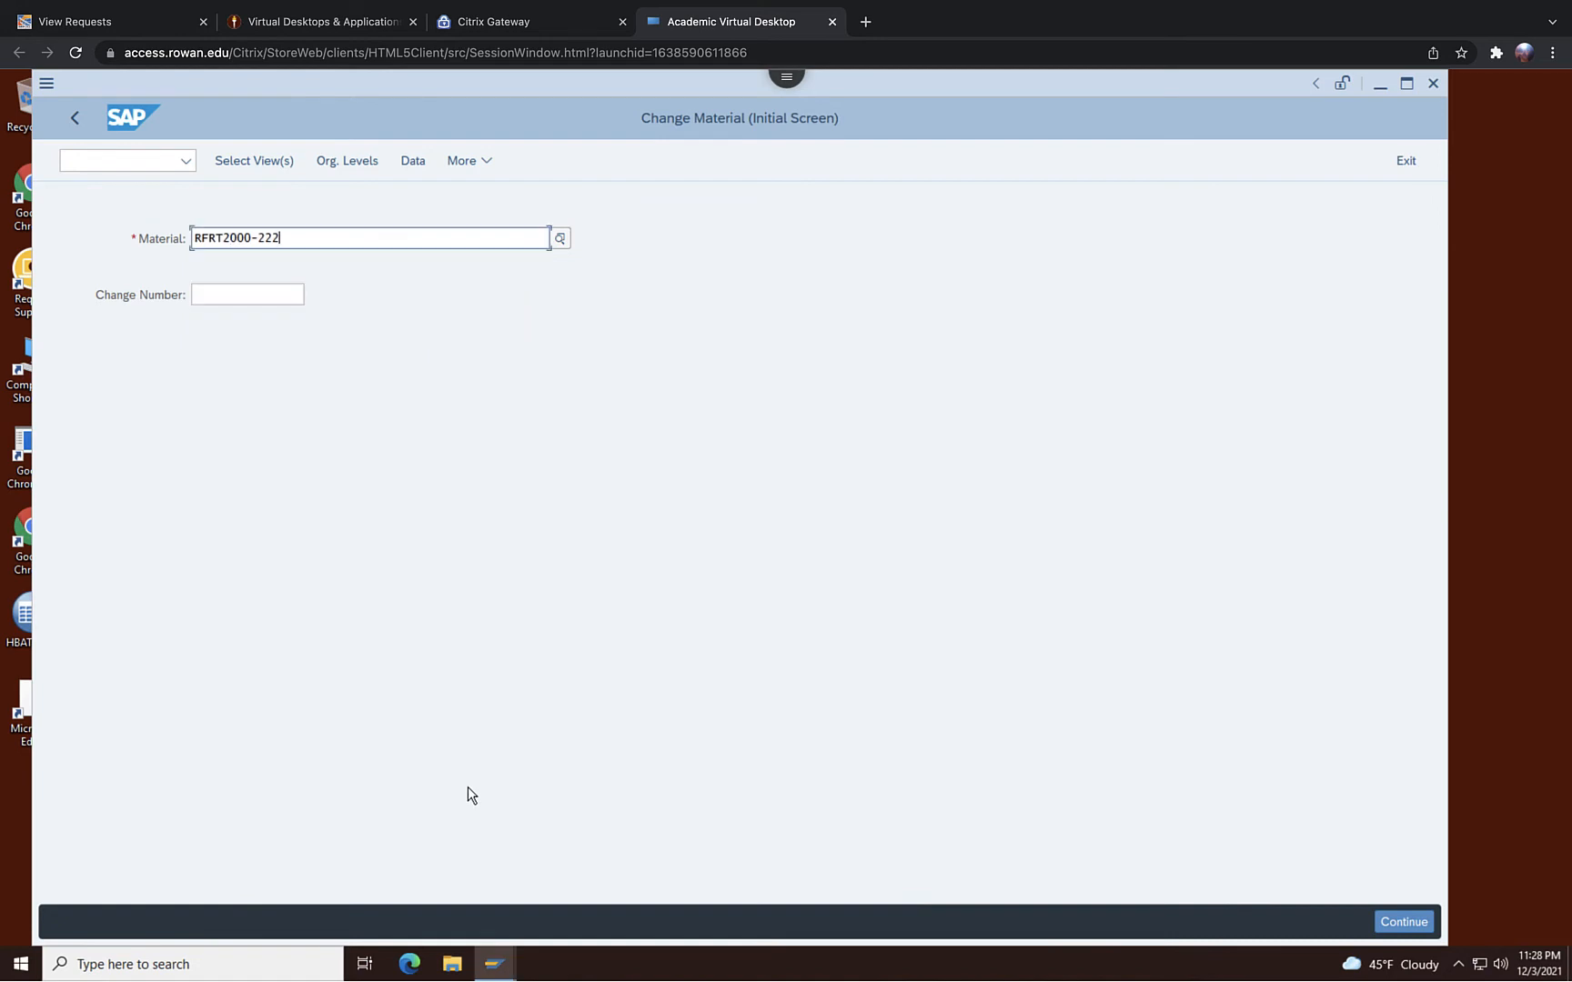
key(BackSpace)
text(0)
key(BackSpace)
text(2)
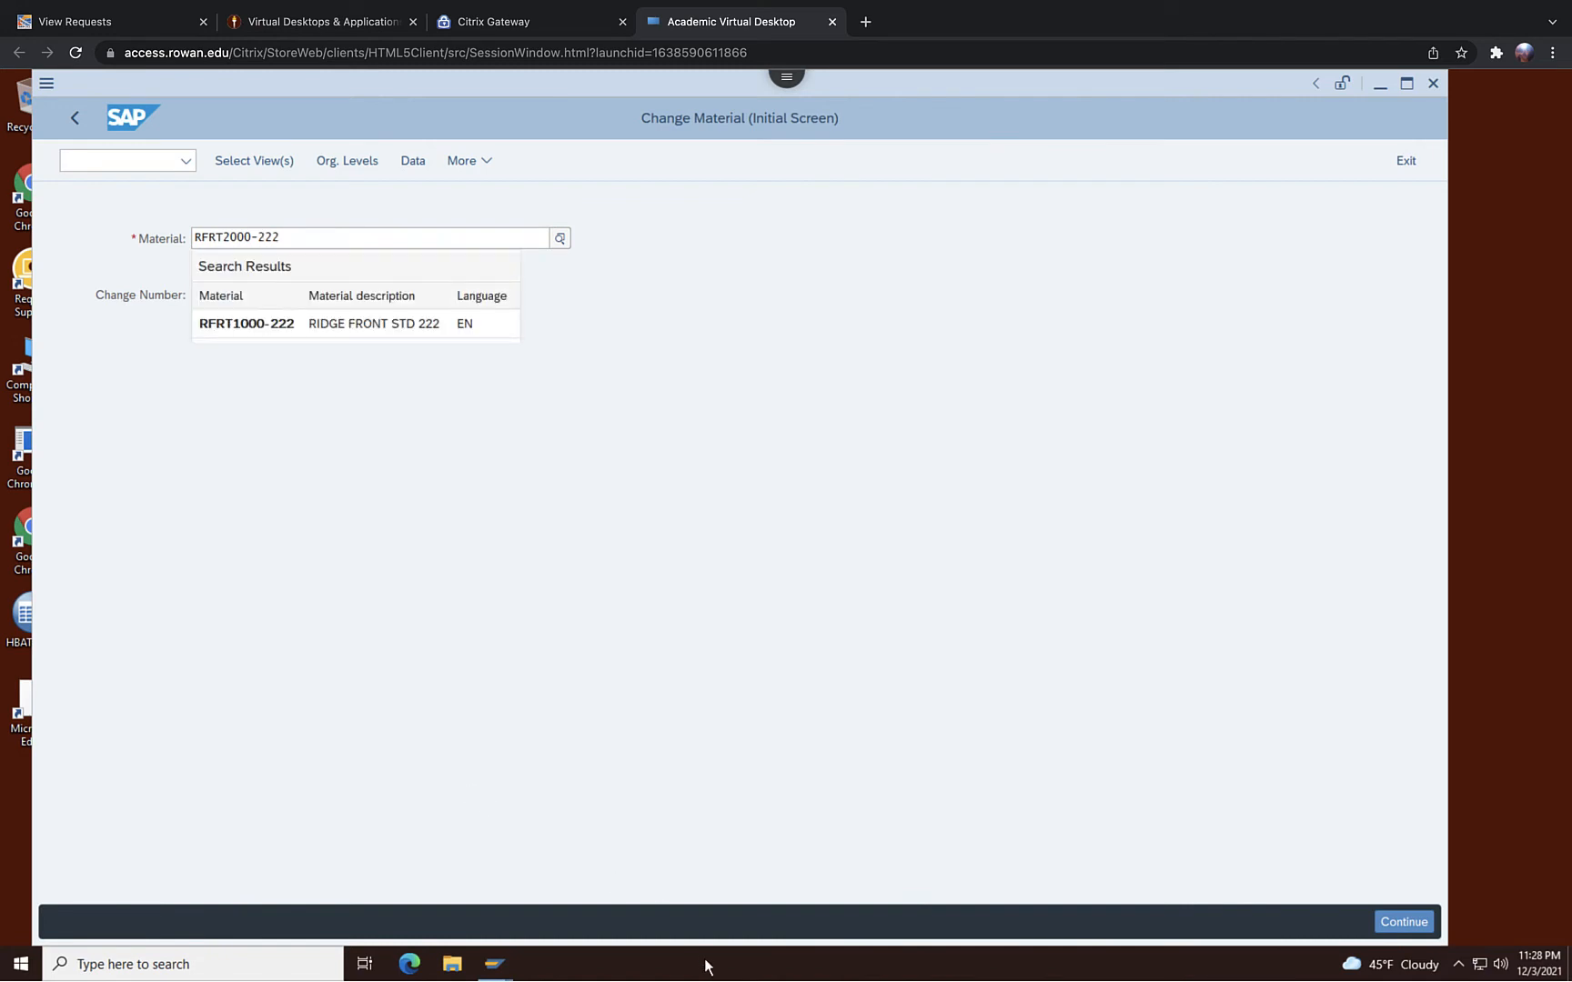
click(686, 700)
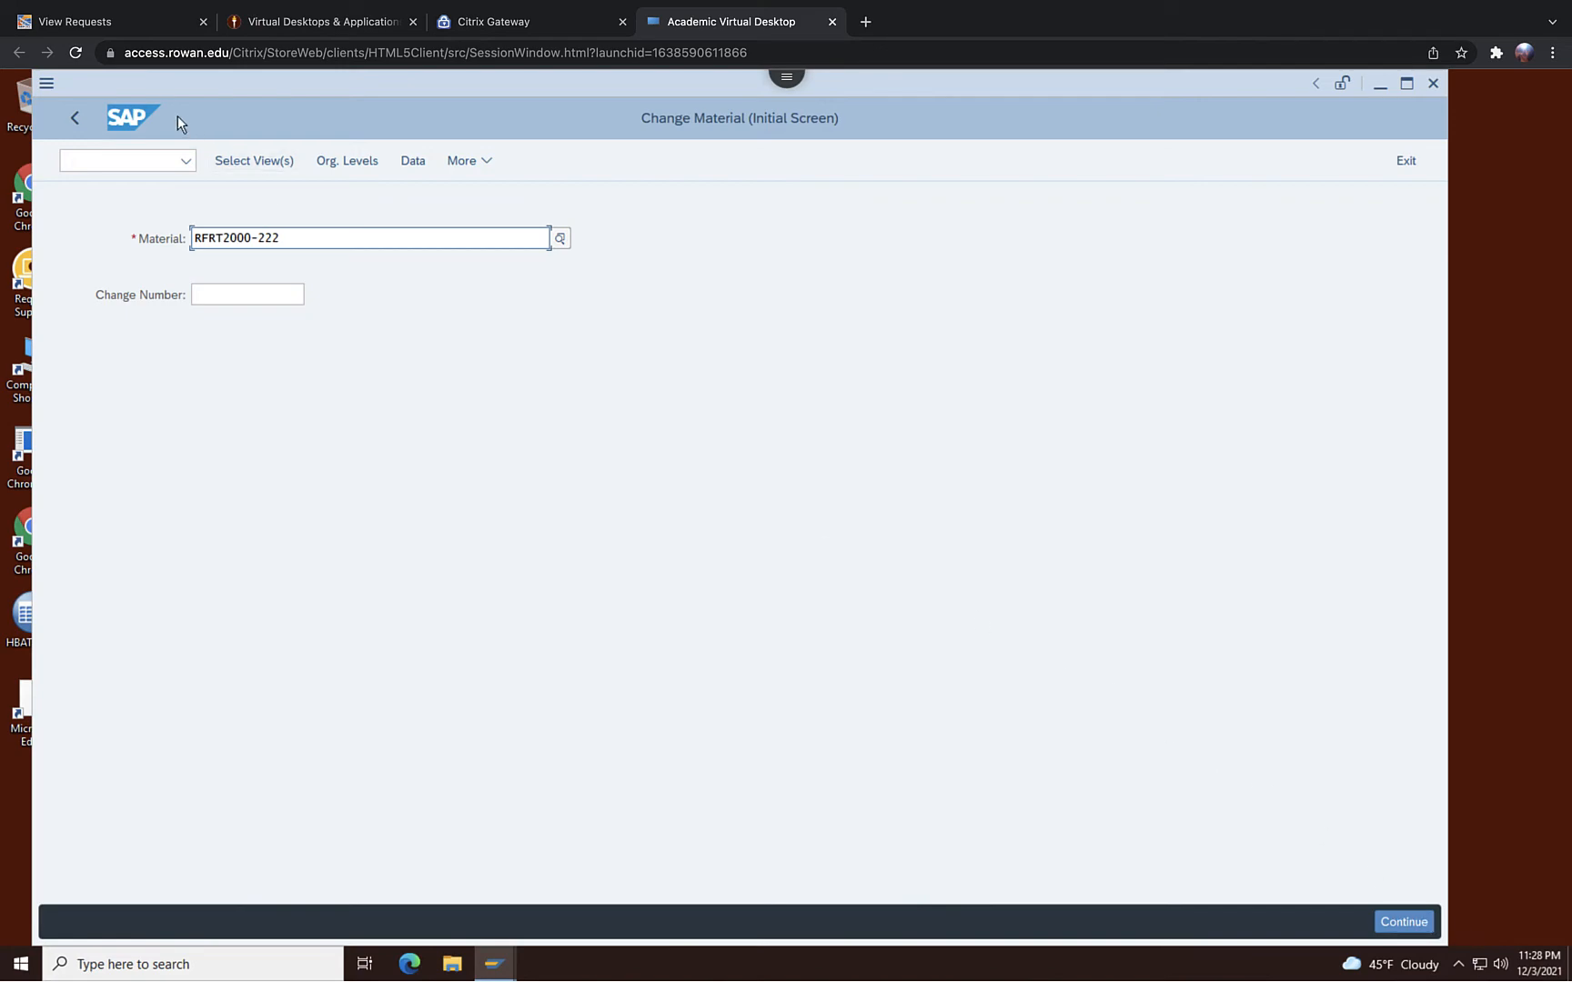
Leave the material change transaction and start MMF1 to create another finished product
click(72, 119)
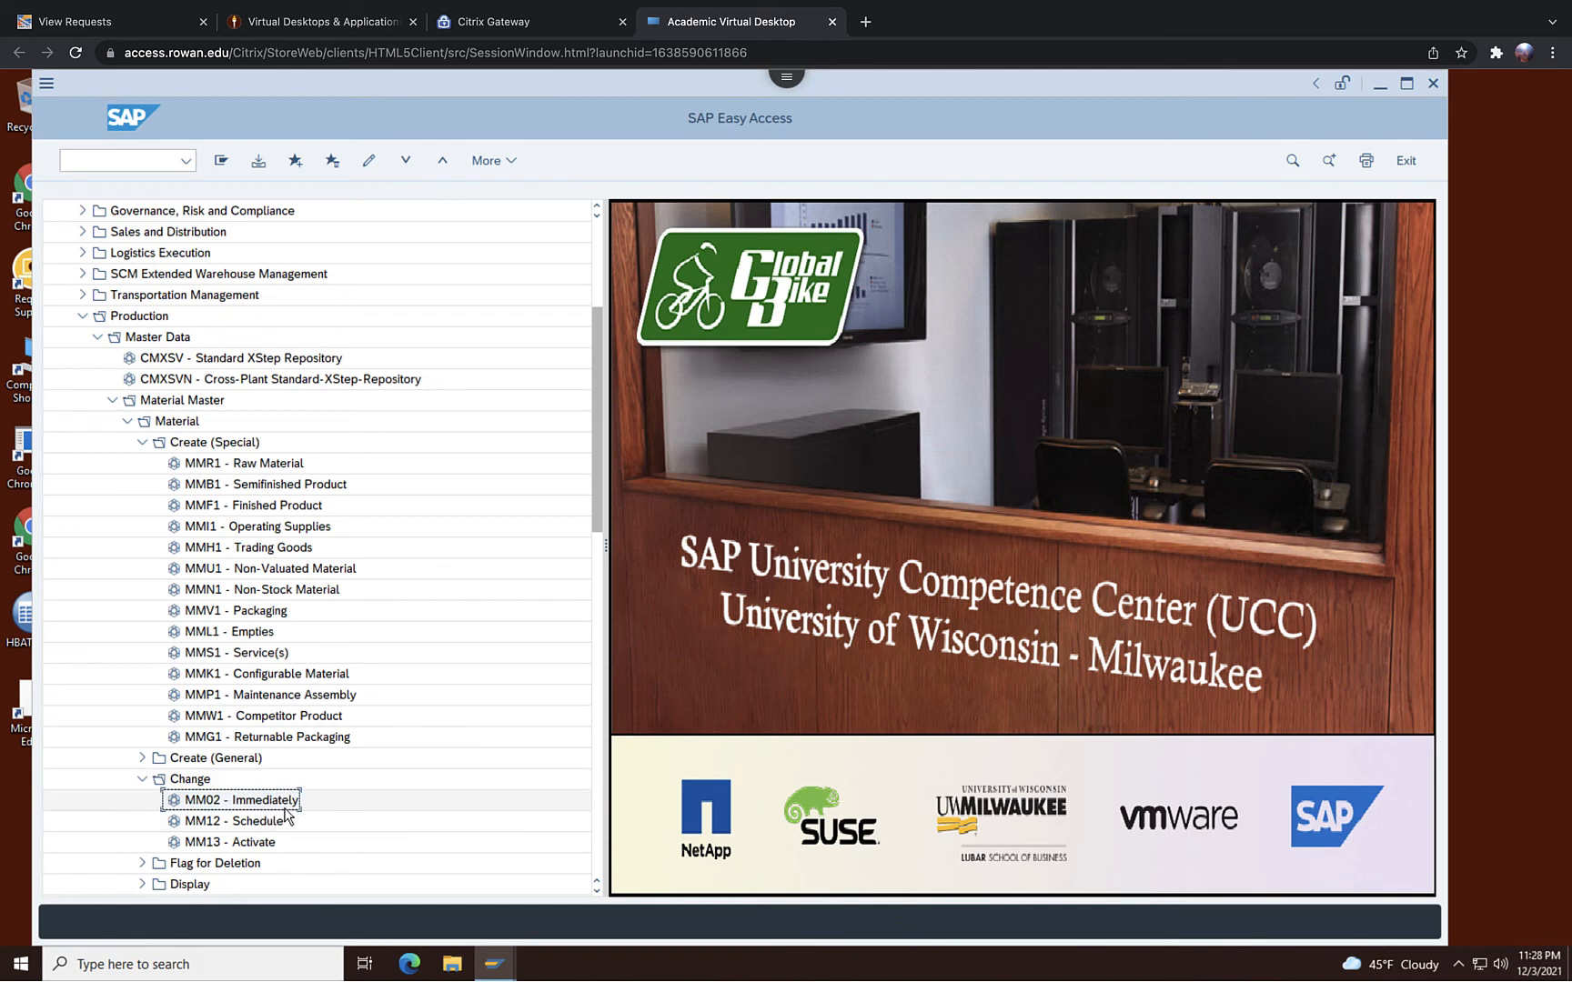
click(267, 508)
double_click(269, 506)
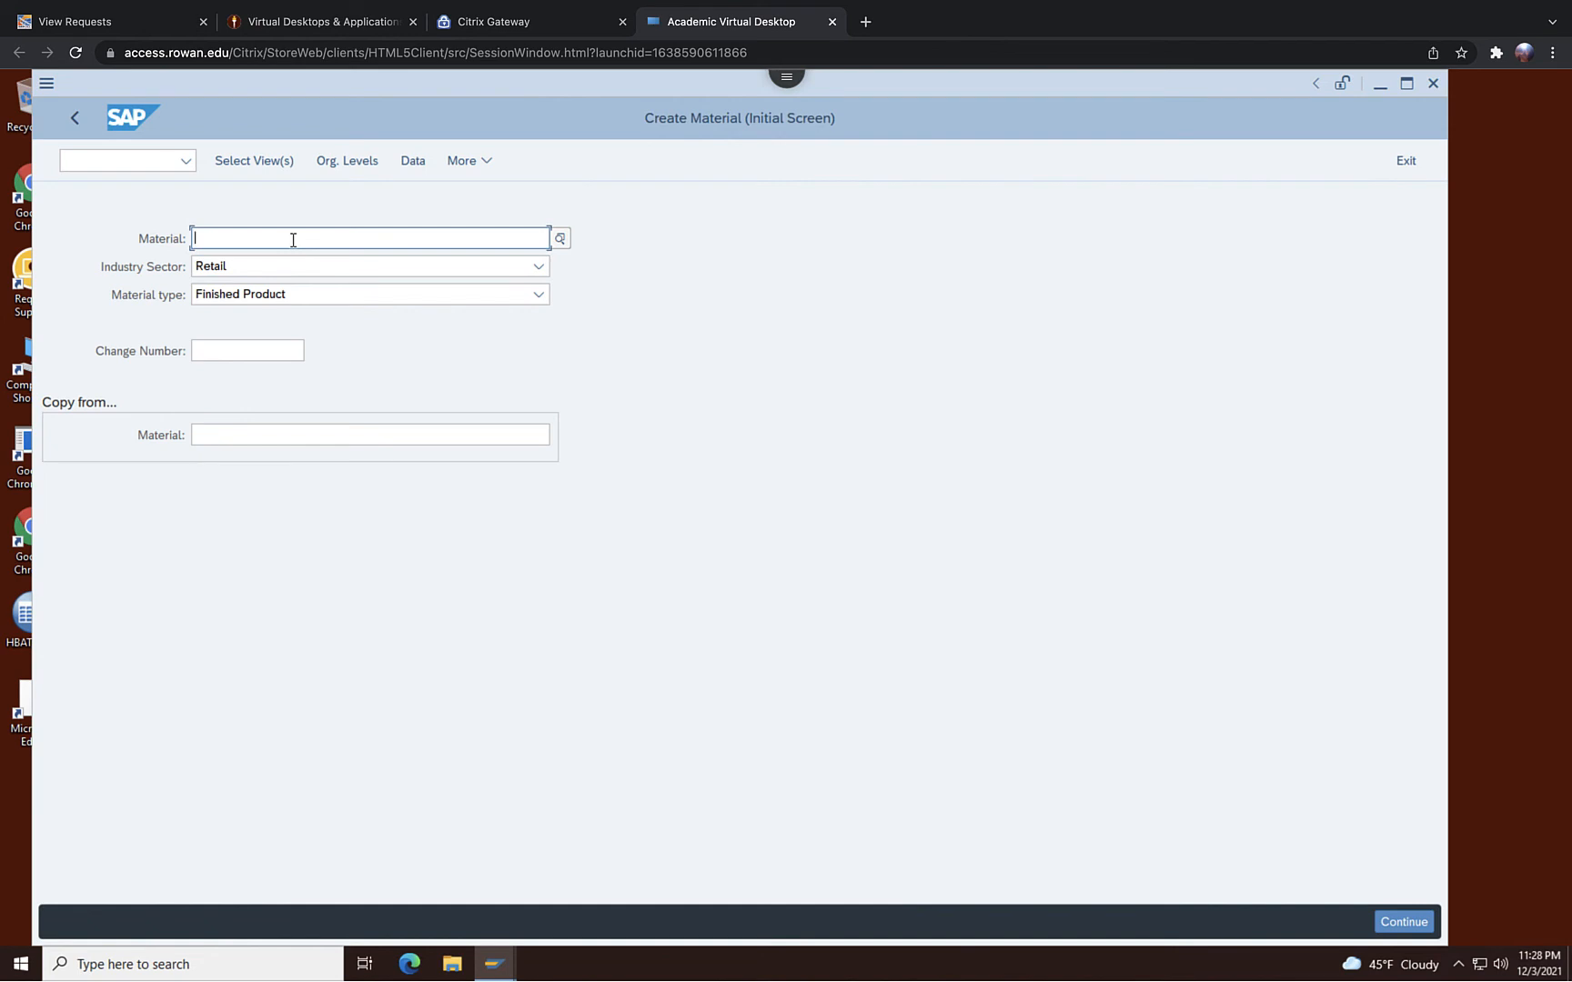
Enter RFRT2000-222 as the new material number and continue to the view selection
text(RFRT)
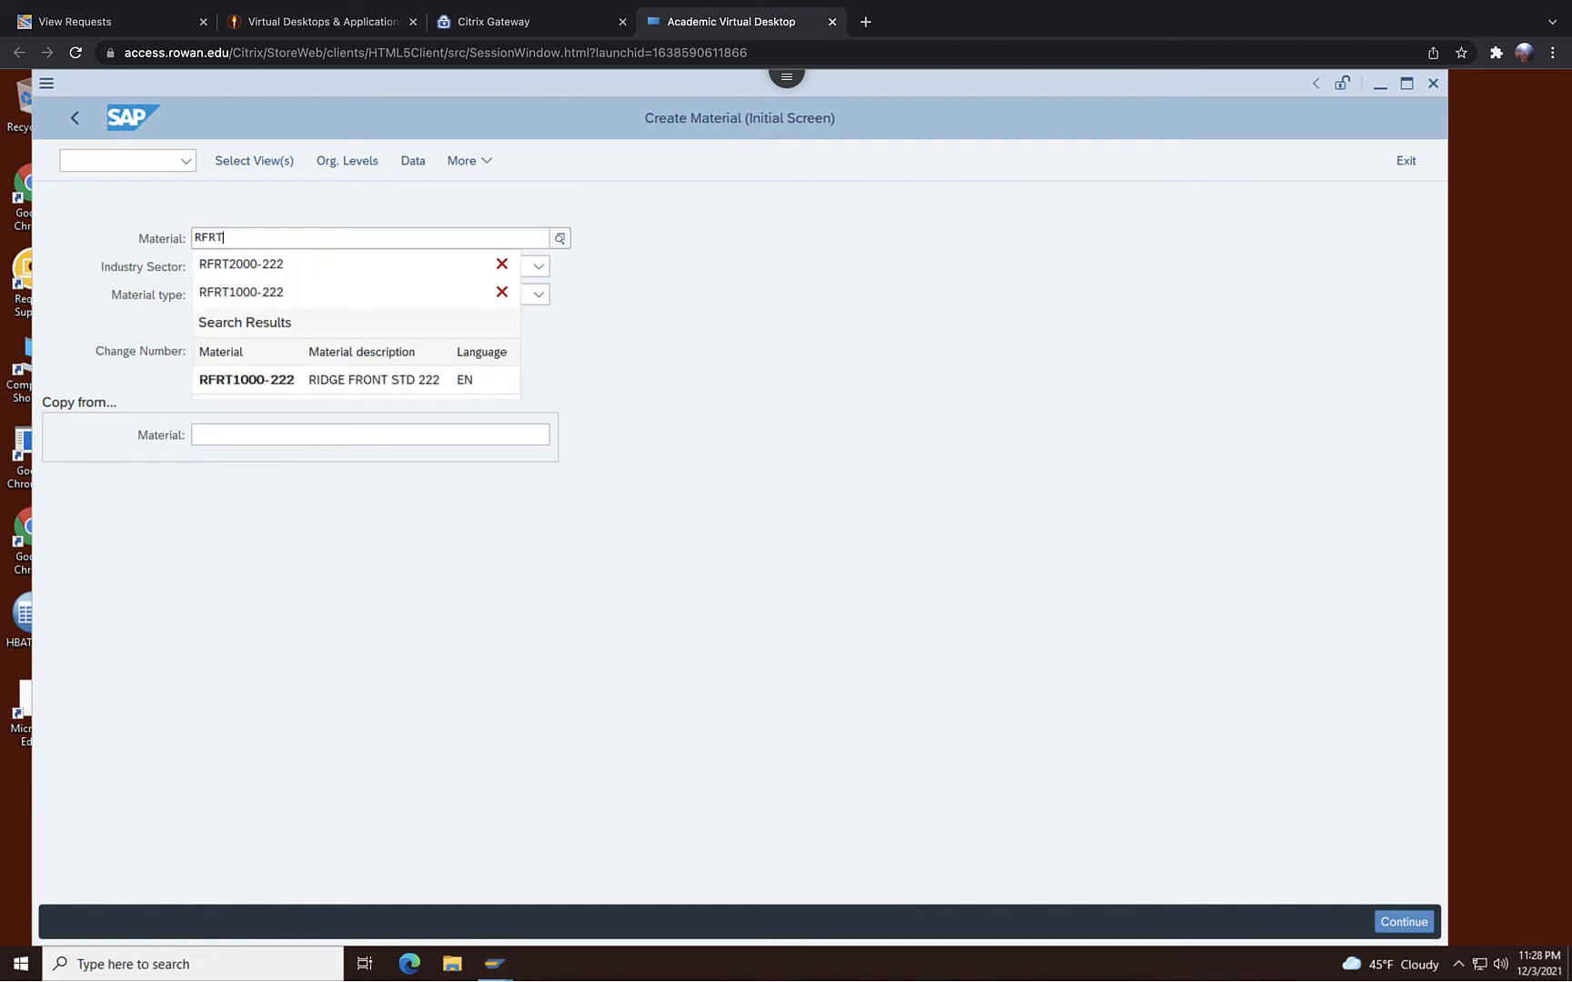
text(2000)
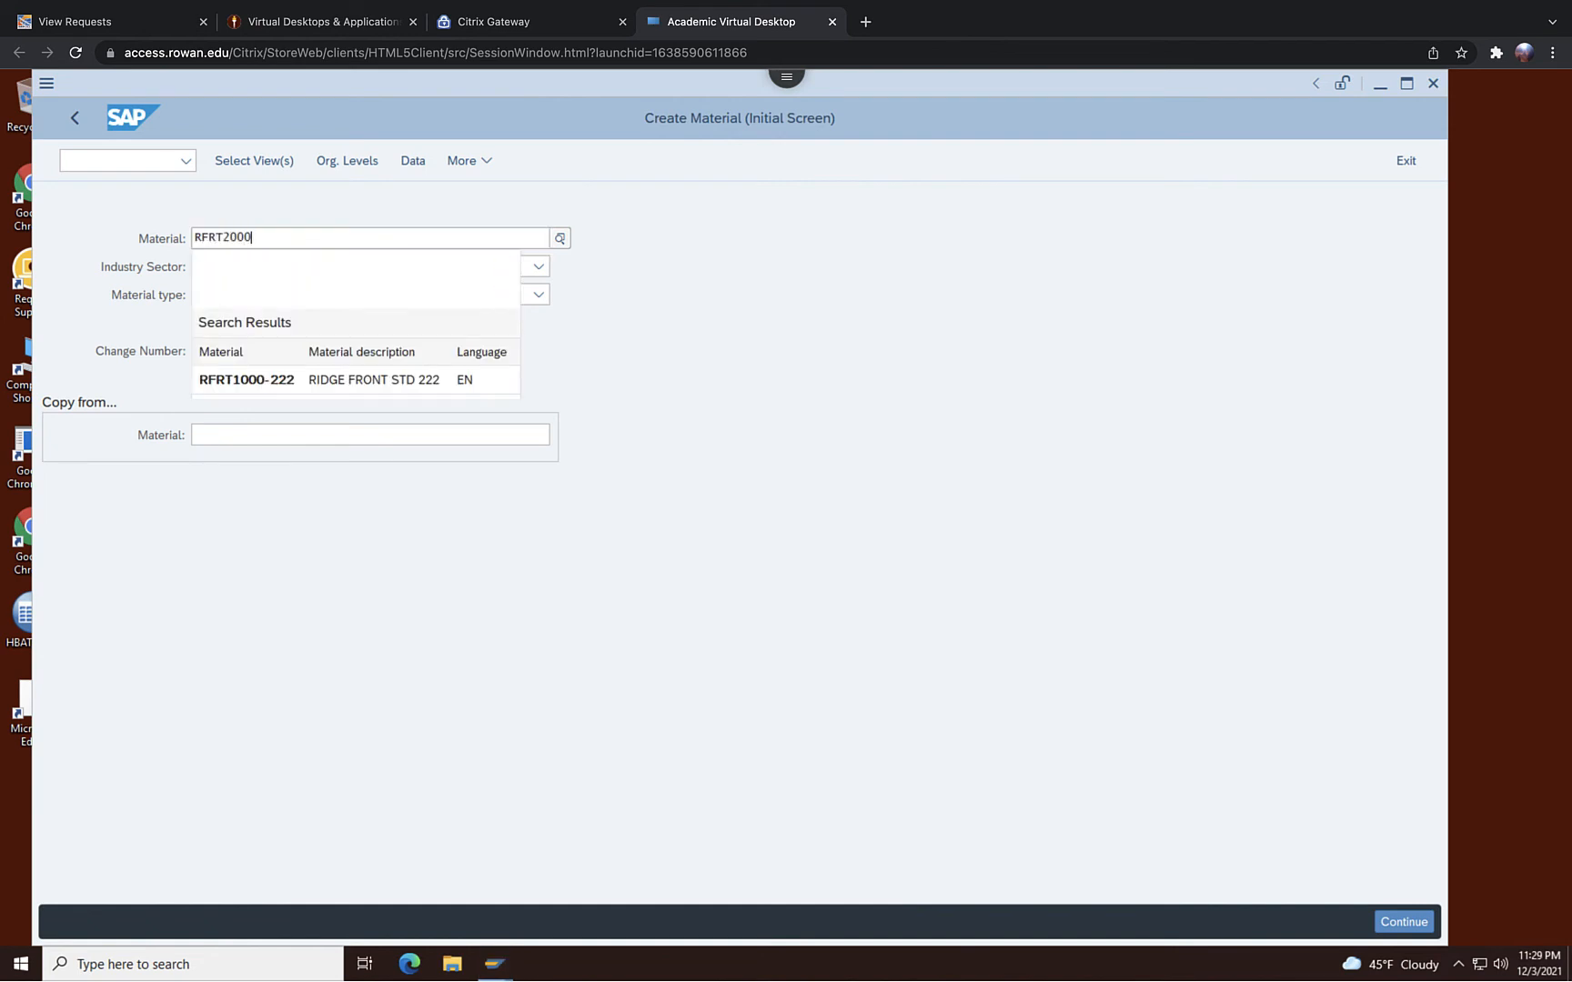
text(-222)
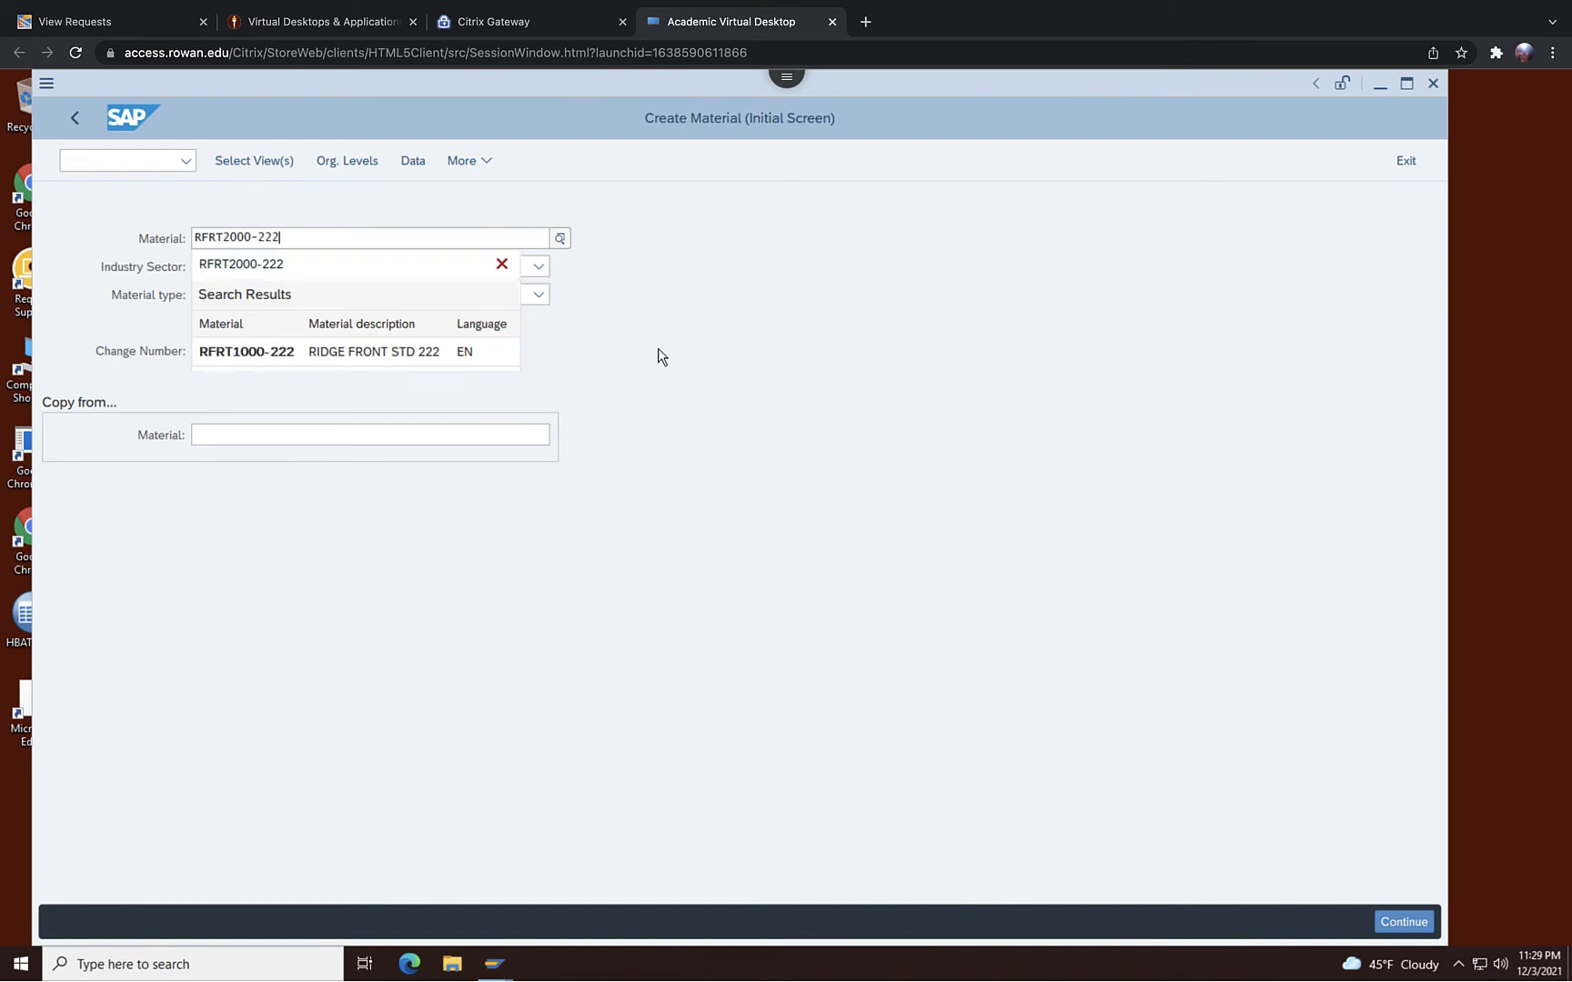
click(658, 350)
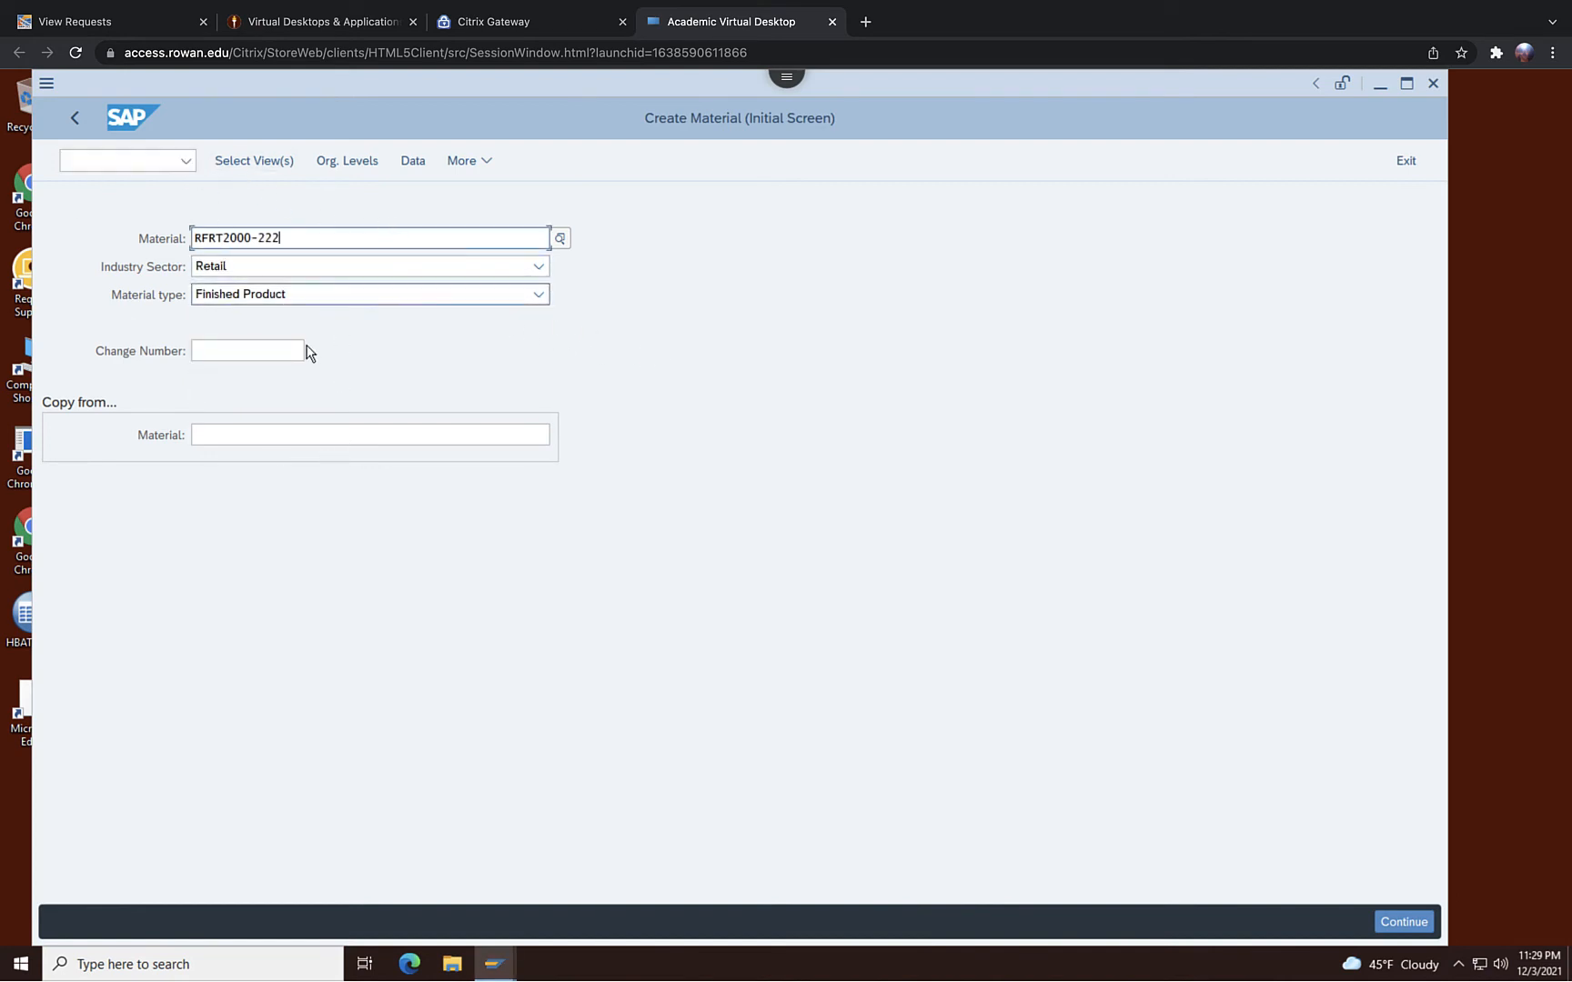
click(1417, 929)
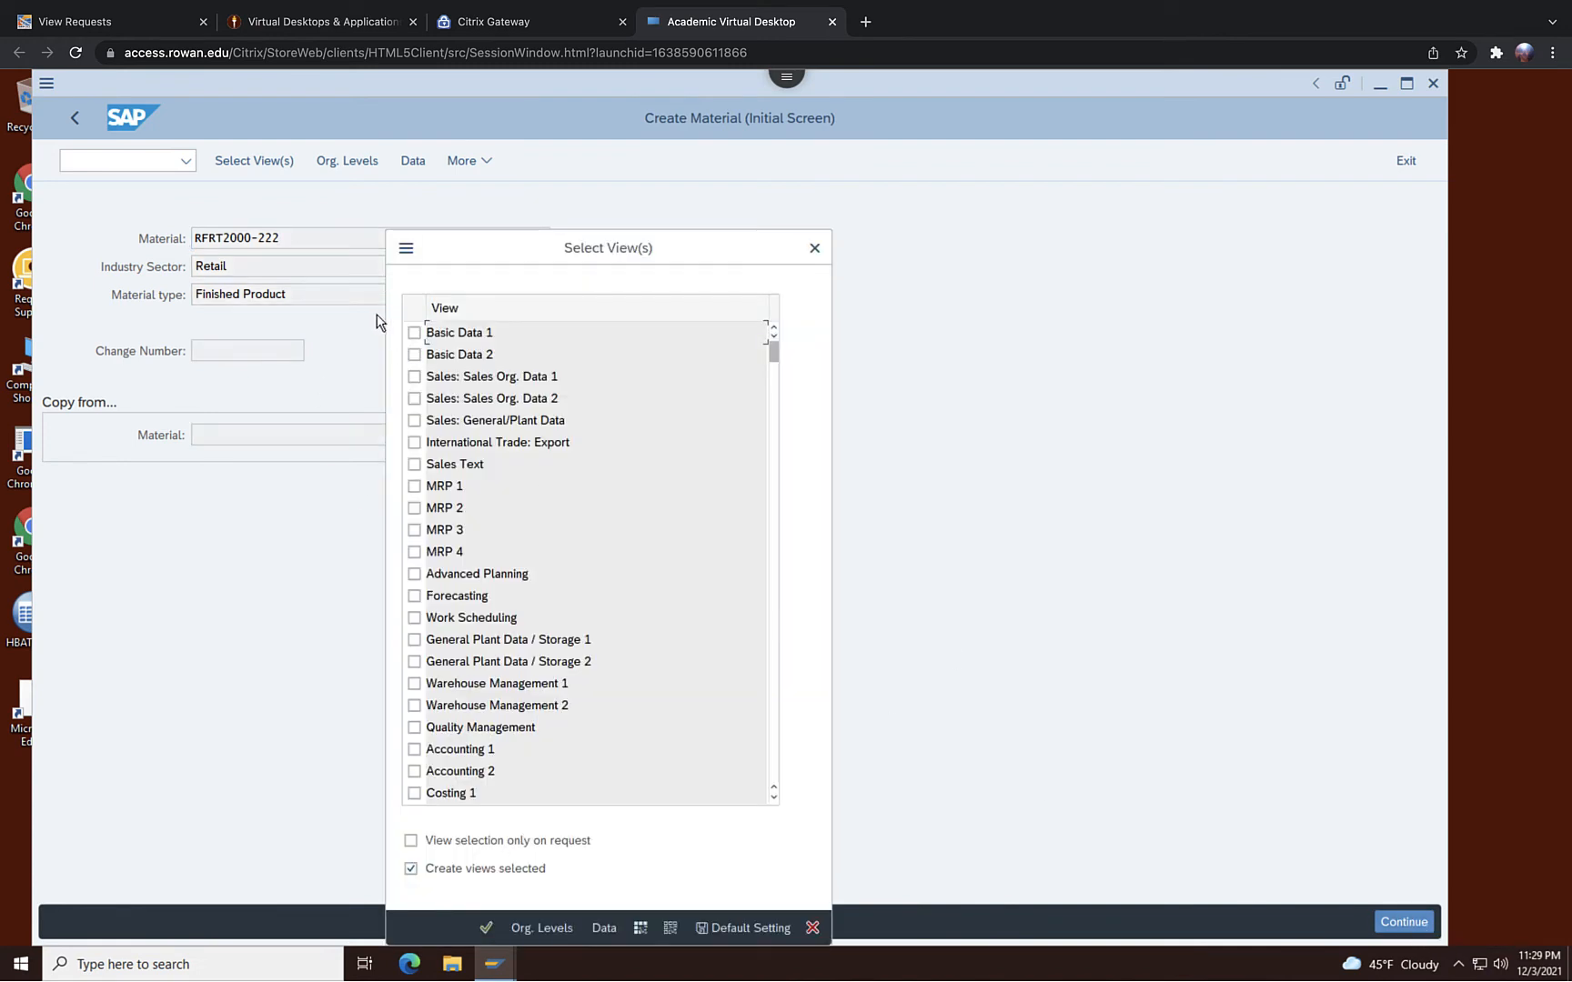
Select the Basic Data 1, MRP 1, MRP 2, MRP 3 and Work Scheduling views for the new material
click(414, 333)
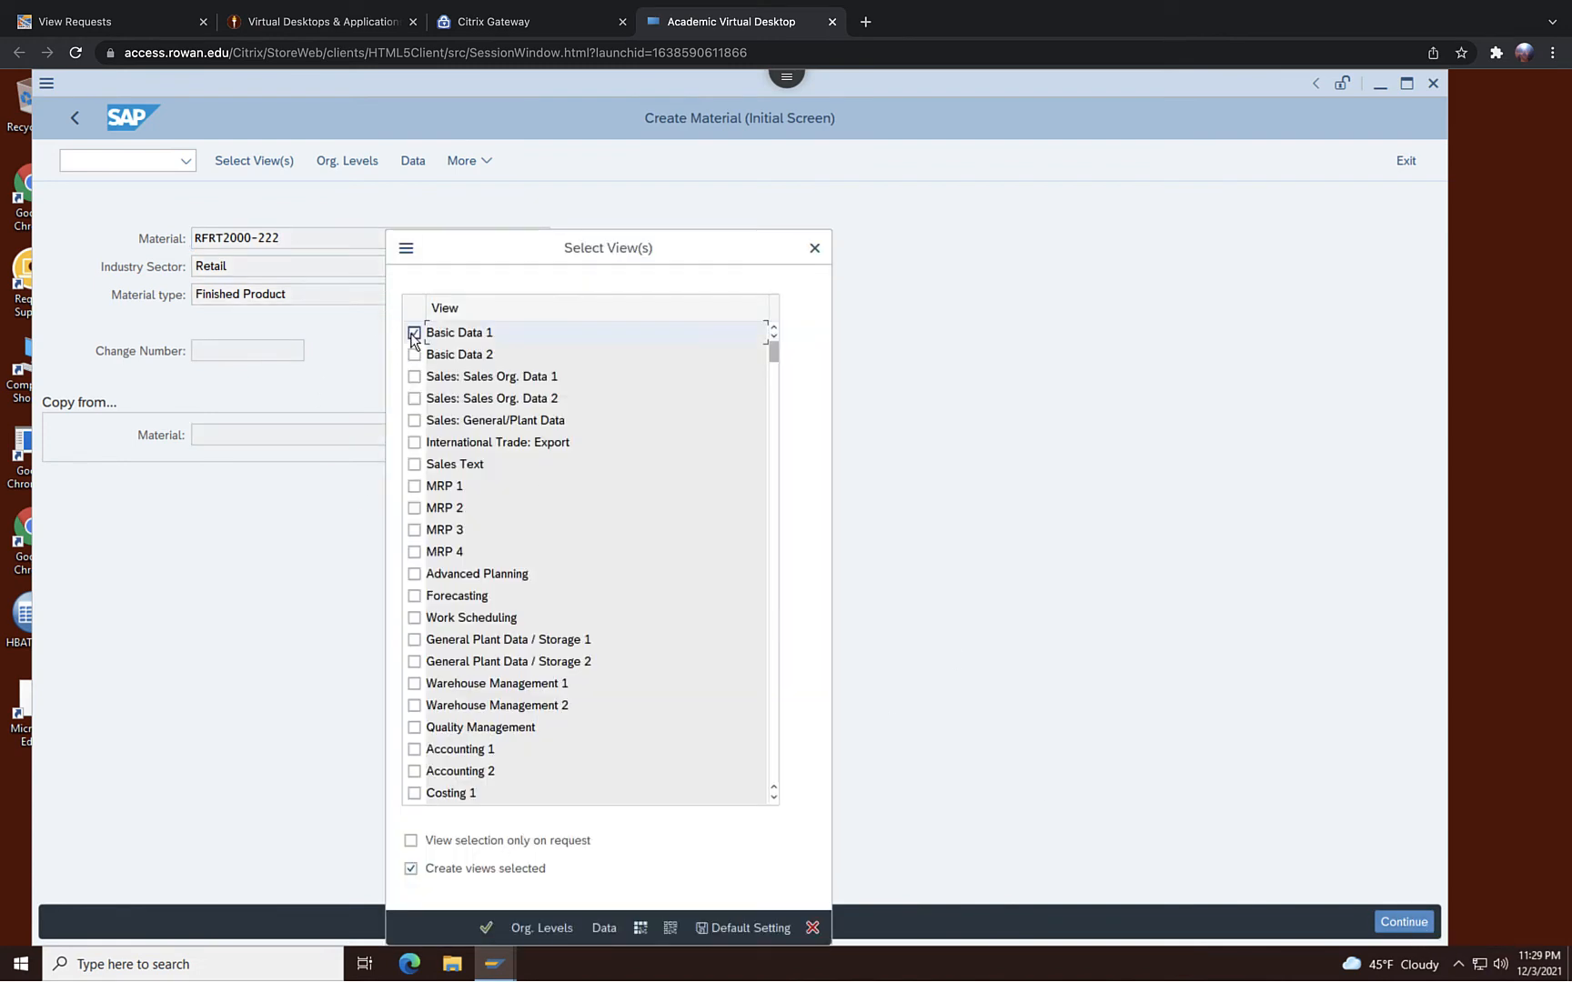
click(414, 487)
click(415, 508)
click(414, 530)
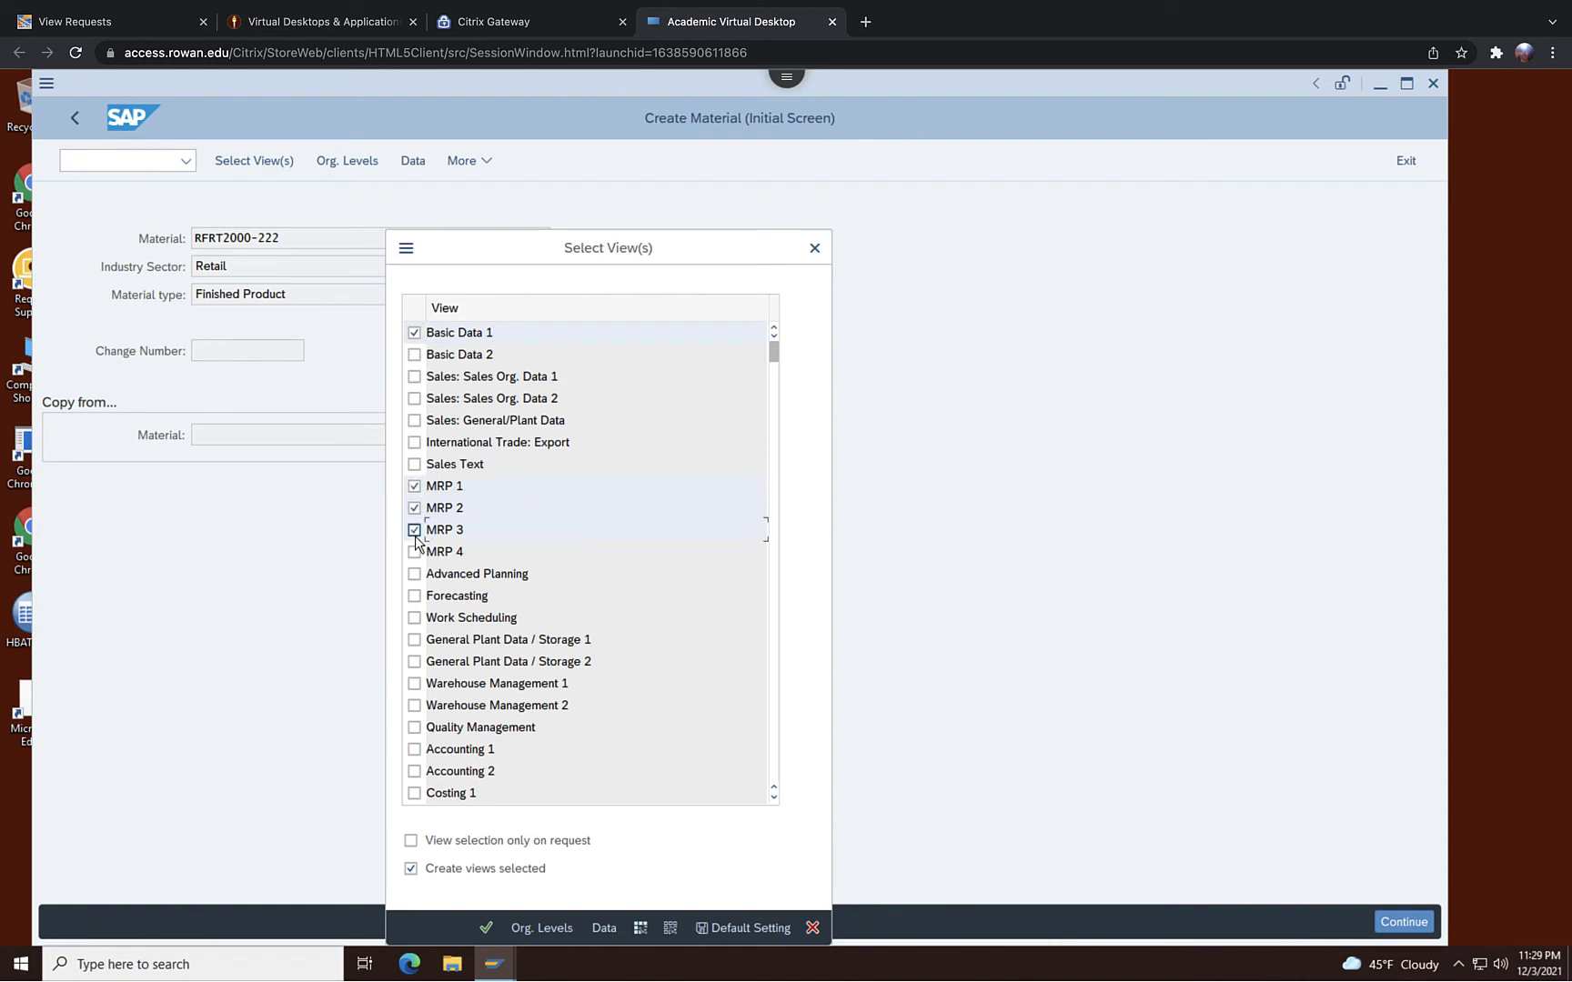
click(414, 618)
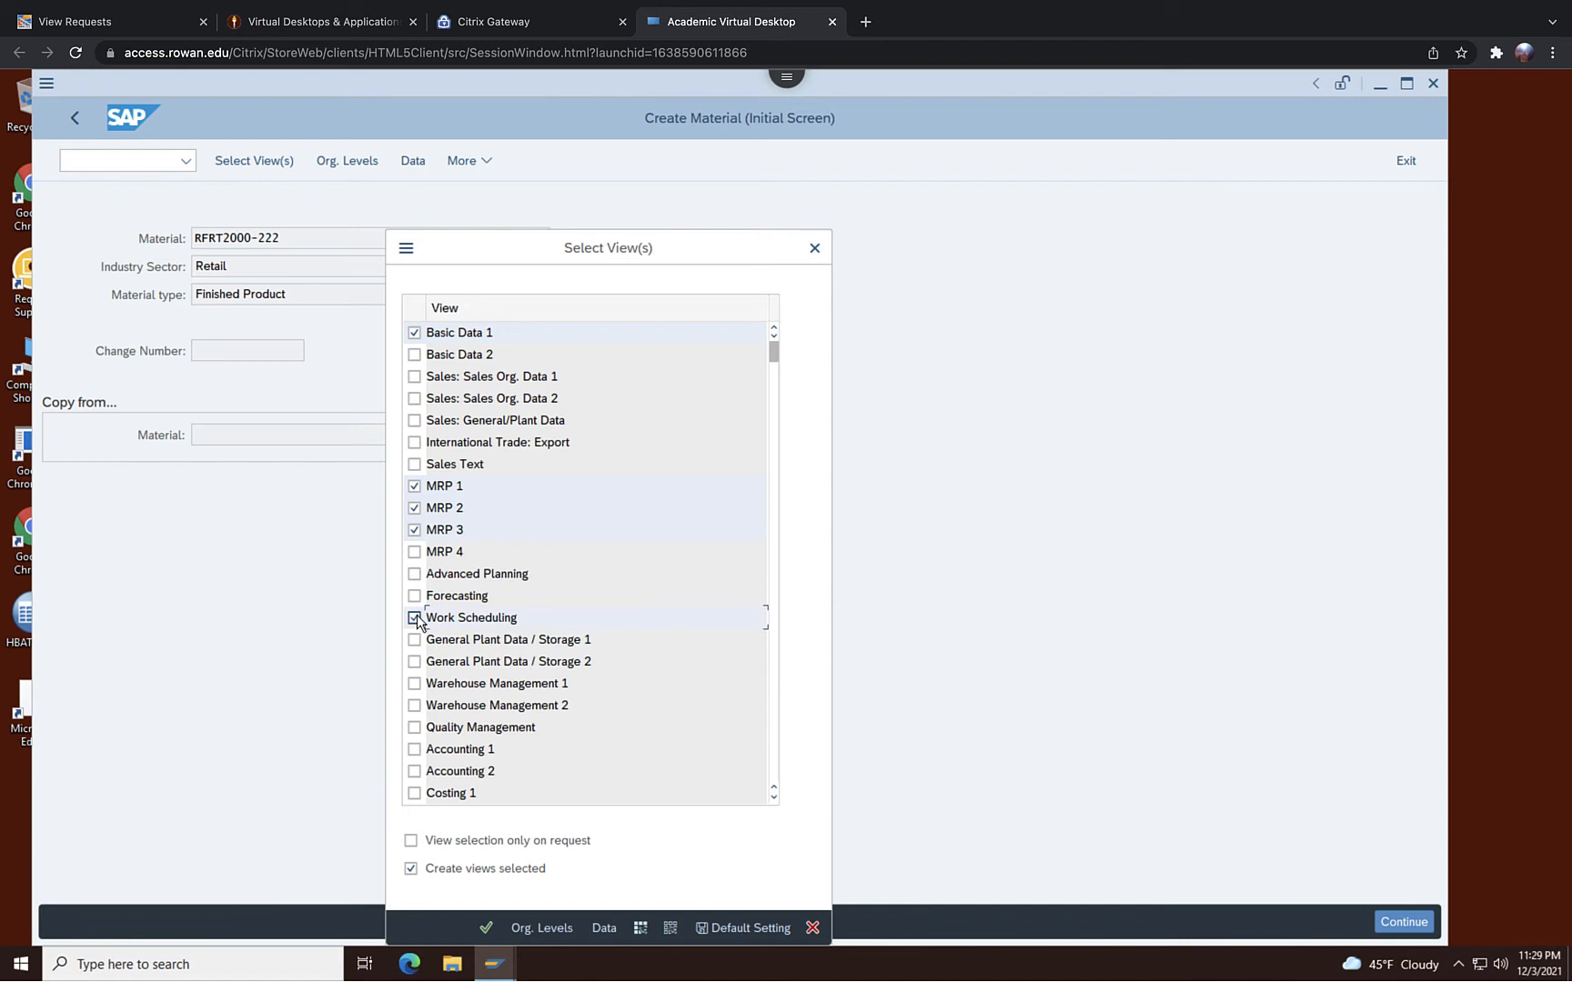
Confirm the selected views and set the organizational level to plant DL00 for the new material
click(485, 928)
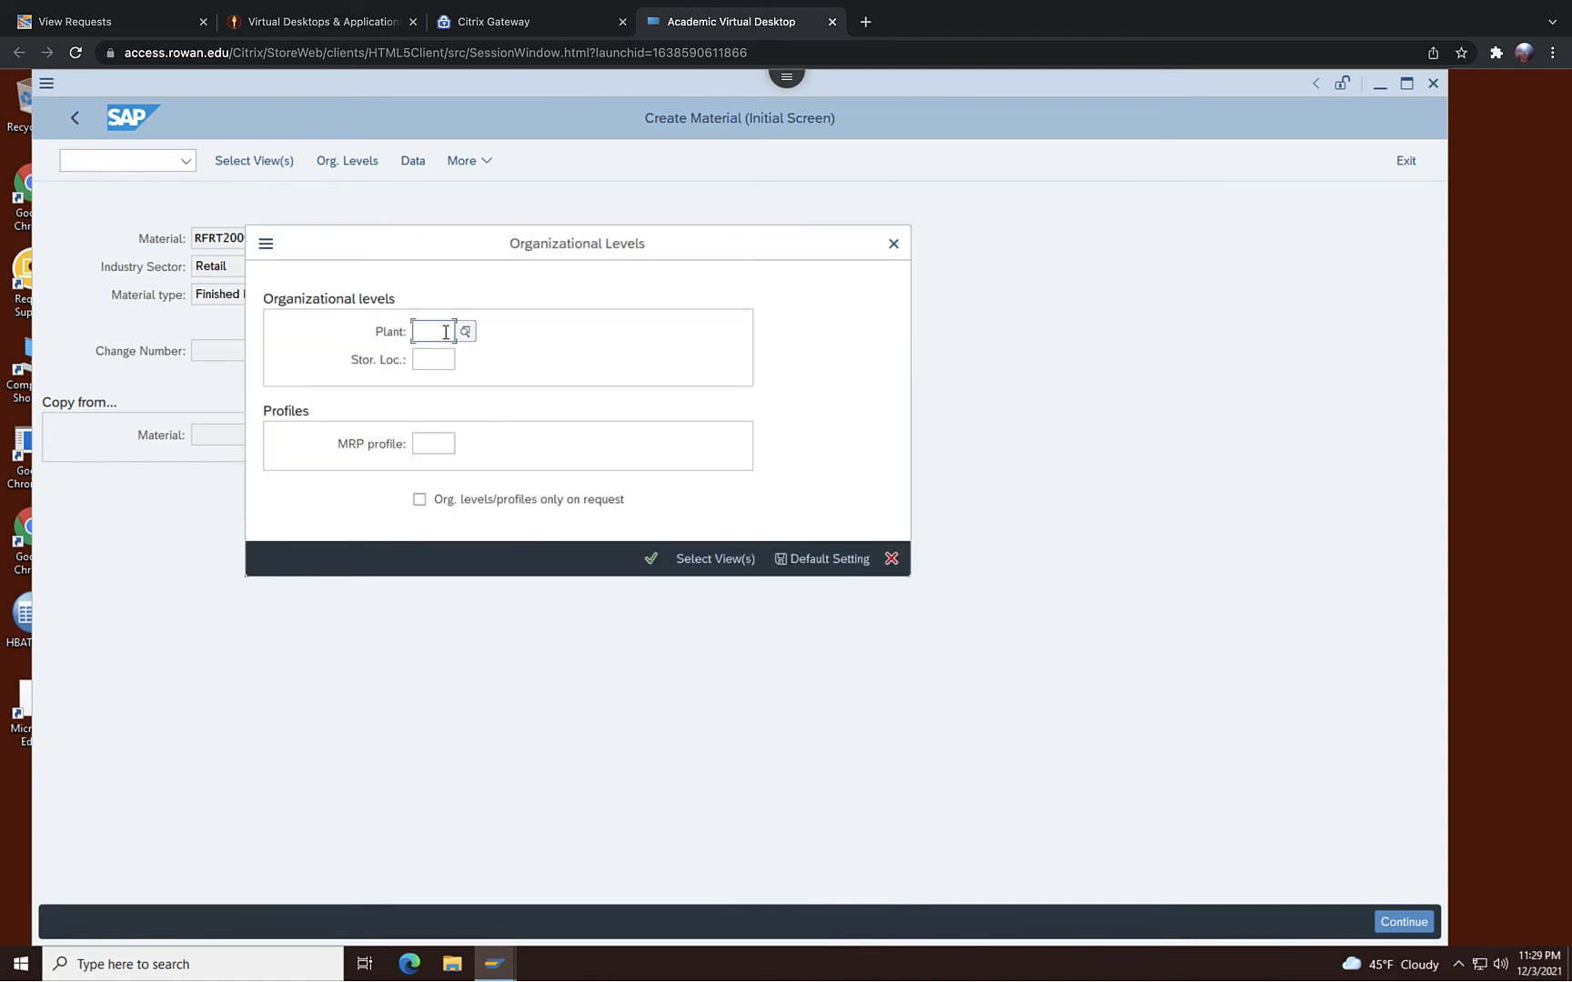
text(DL00)
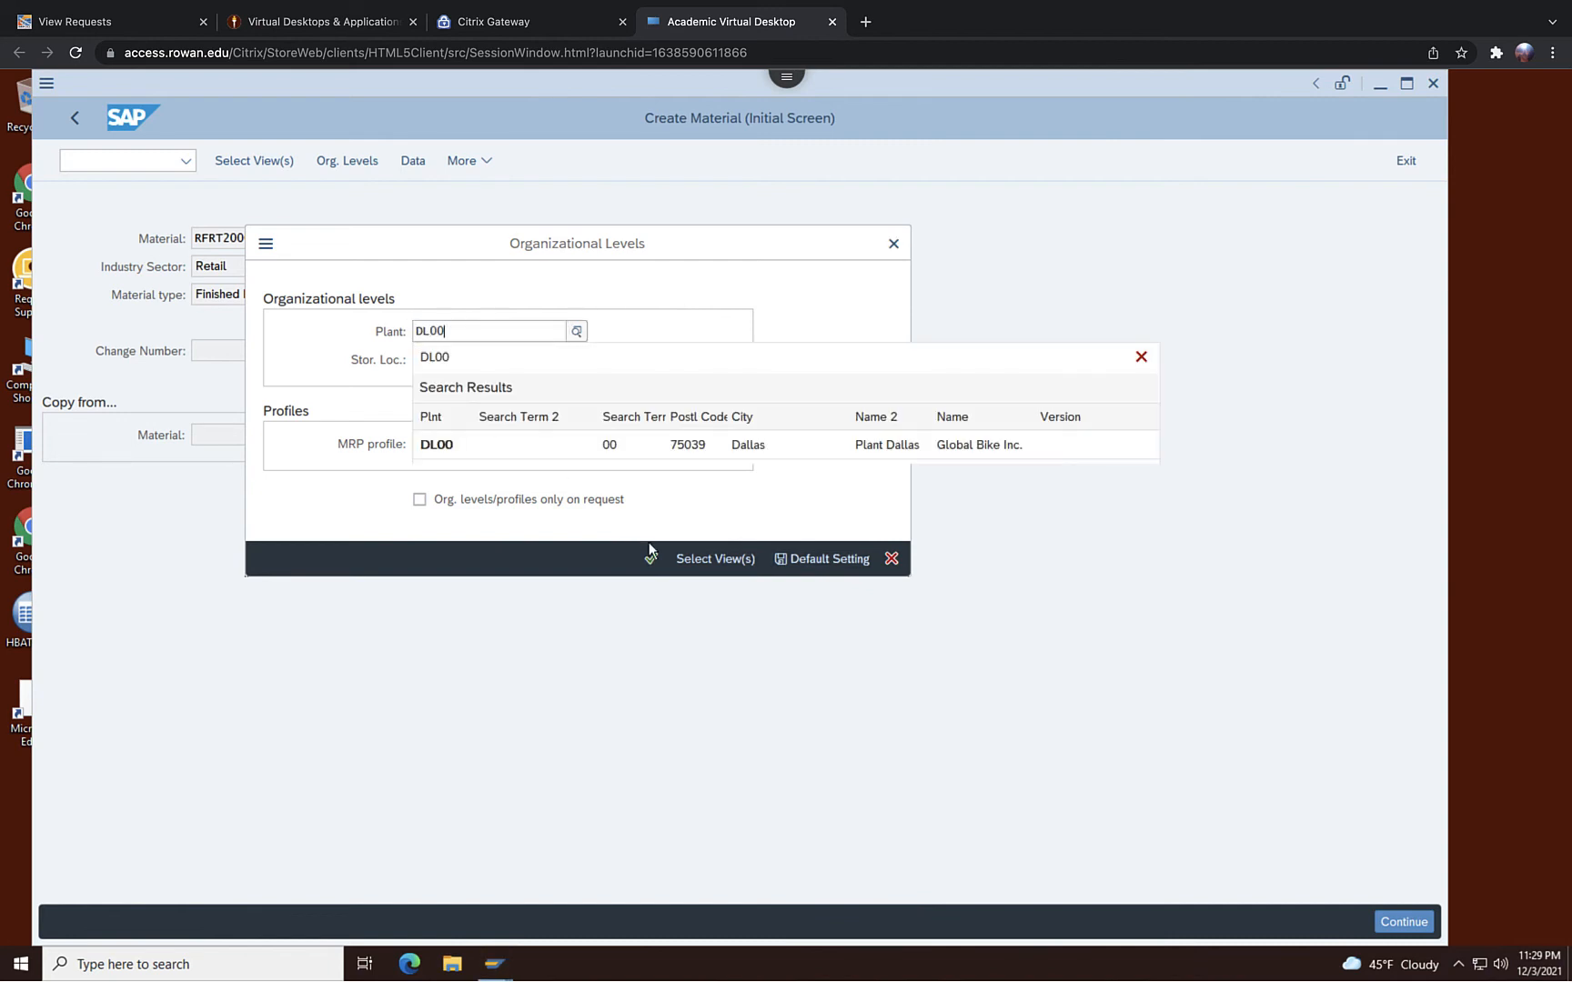
click(650, 555)
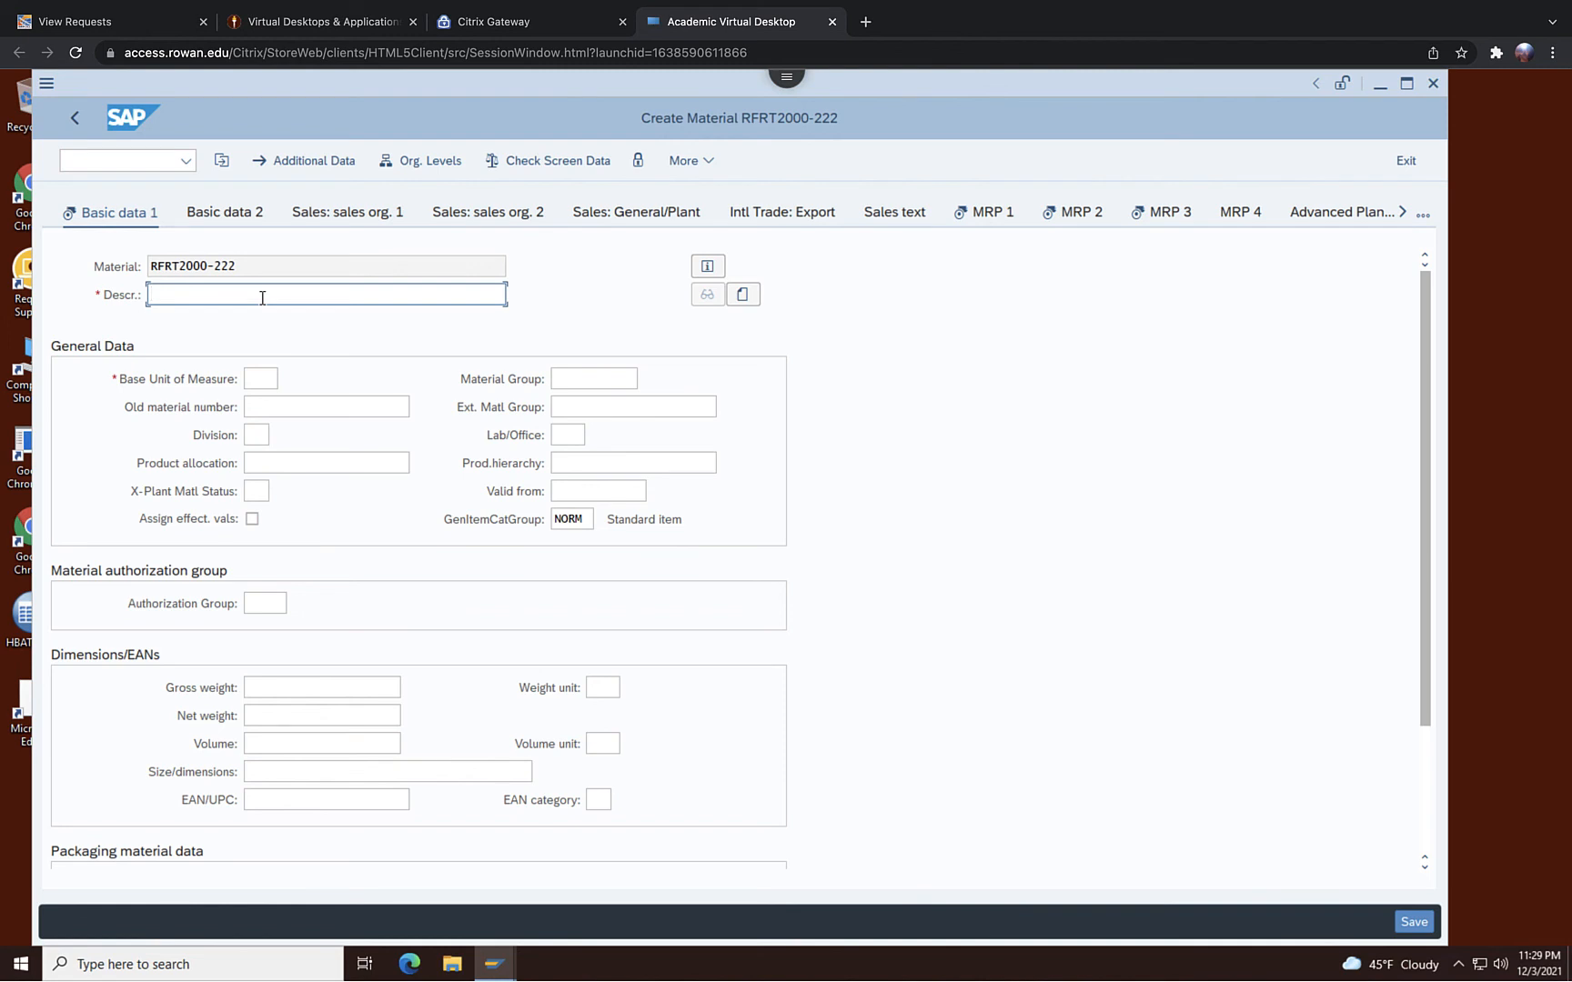
Enter "The Ridge Front Commuter 222" as the material description in the basic data
text(The Ridge Frp)
key(BackSpace)
text(ont Commuter)
text(222)
Set the base unit of measure to EA (each), picking it from the possible entries
click(262, 381)
text(EA)
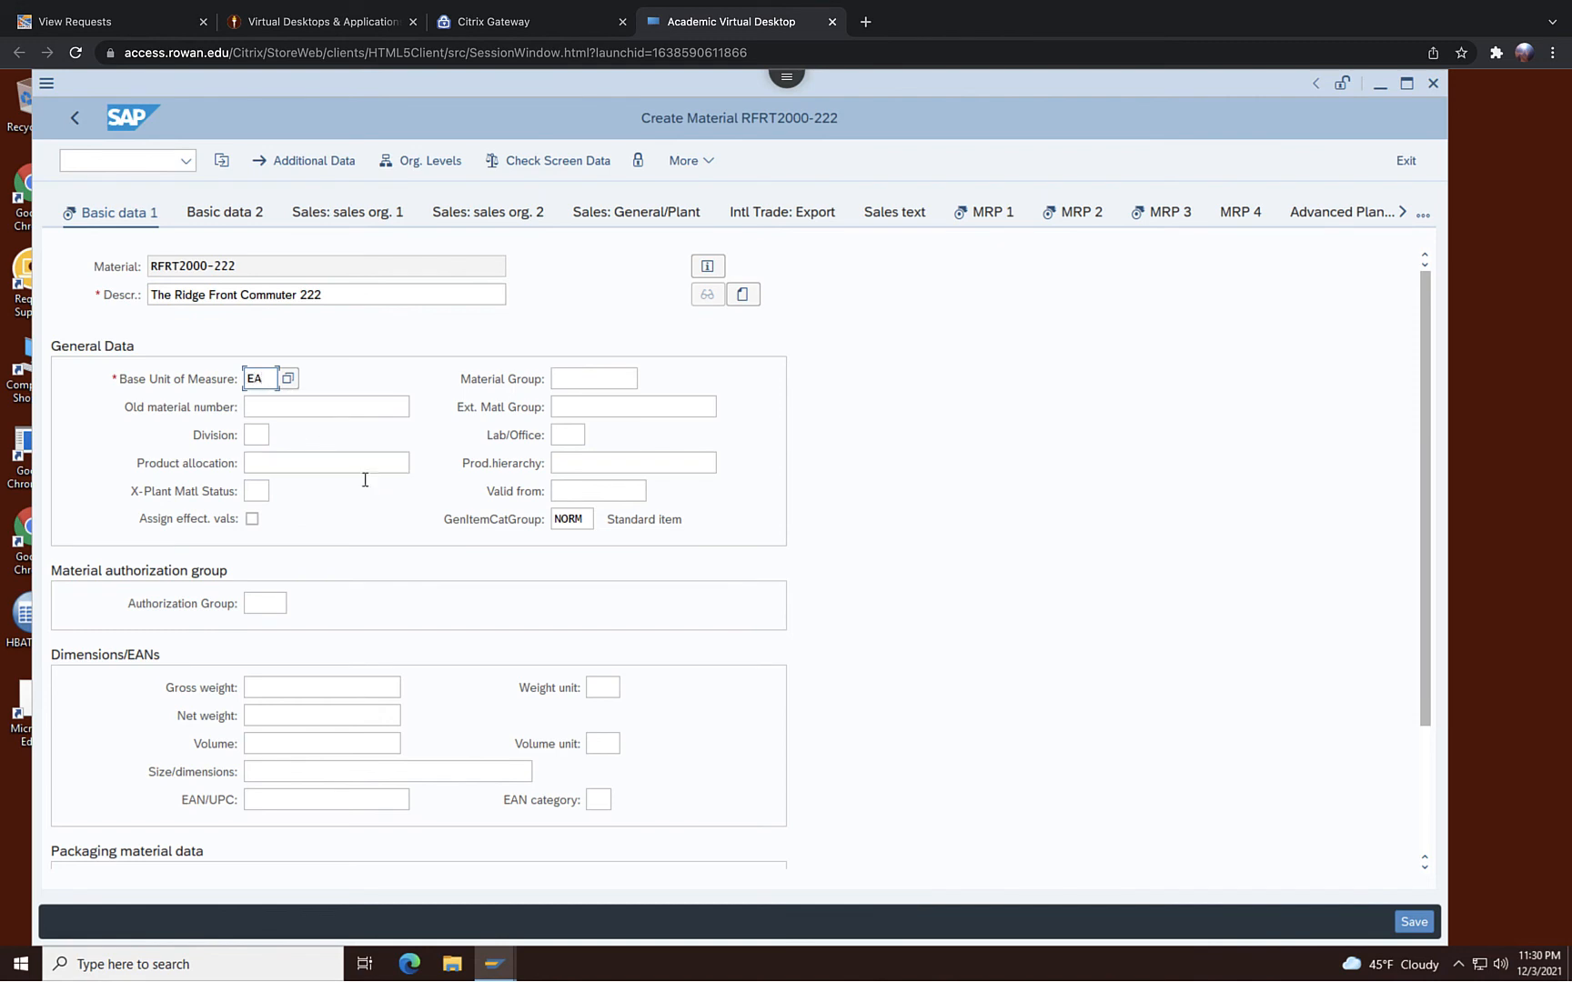
click(290, 380)
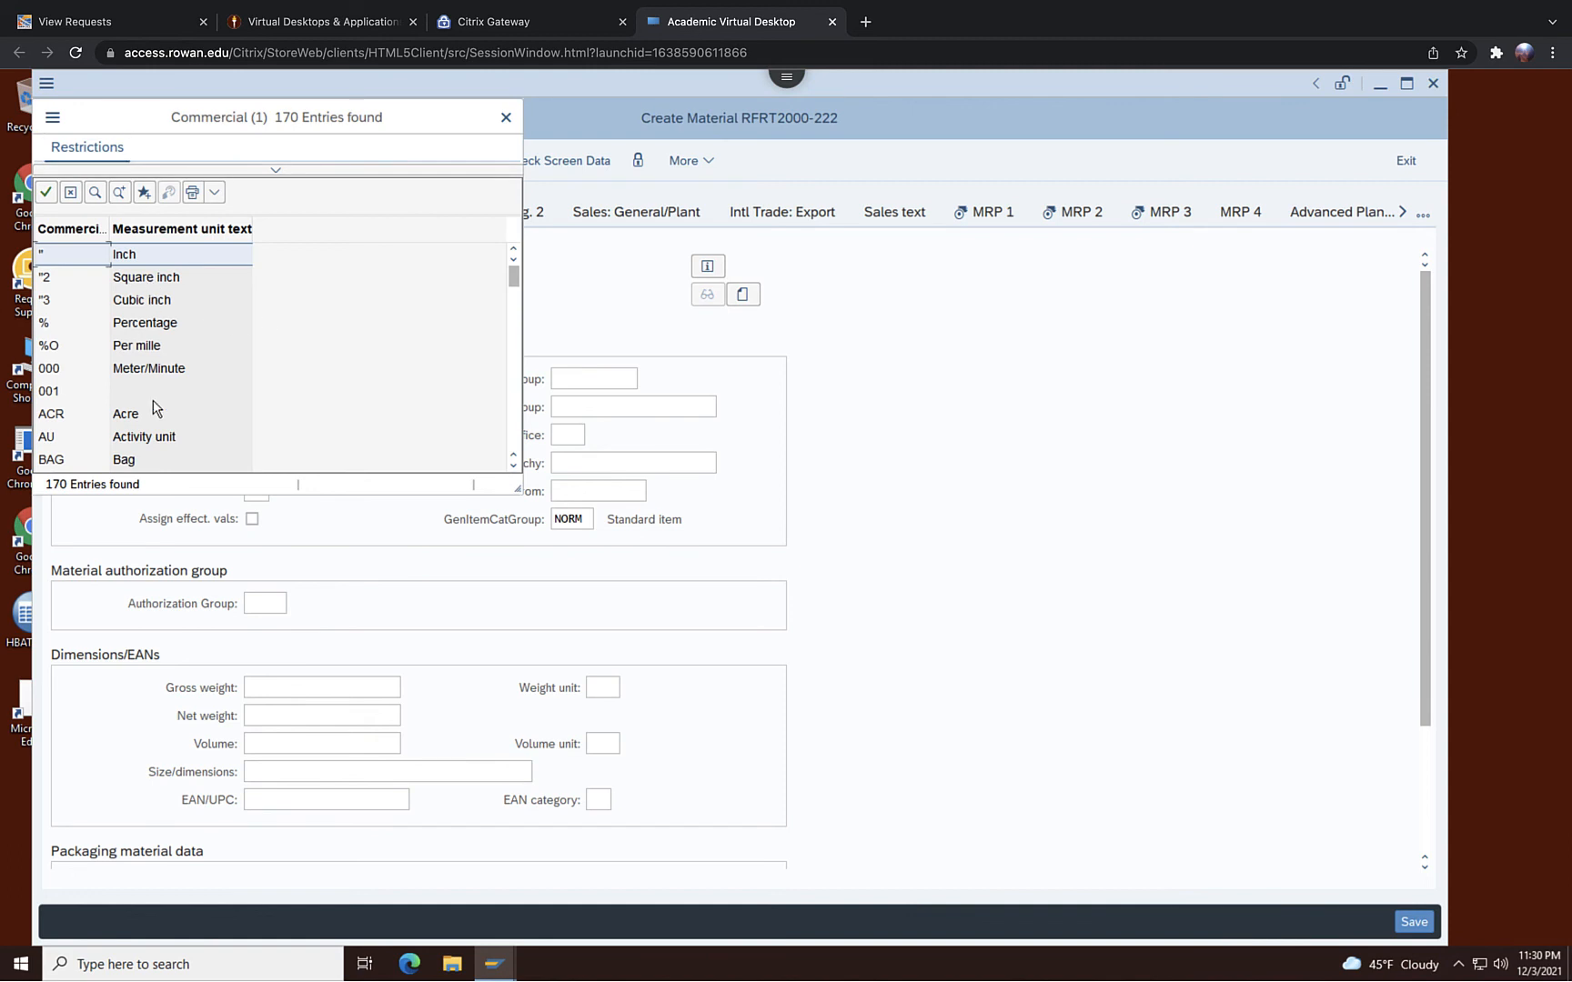
scroll(157, 406, down, 1)
scroll(152, 406, down, 6)
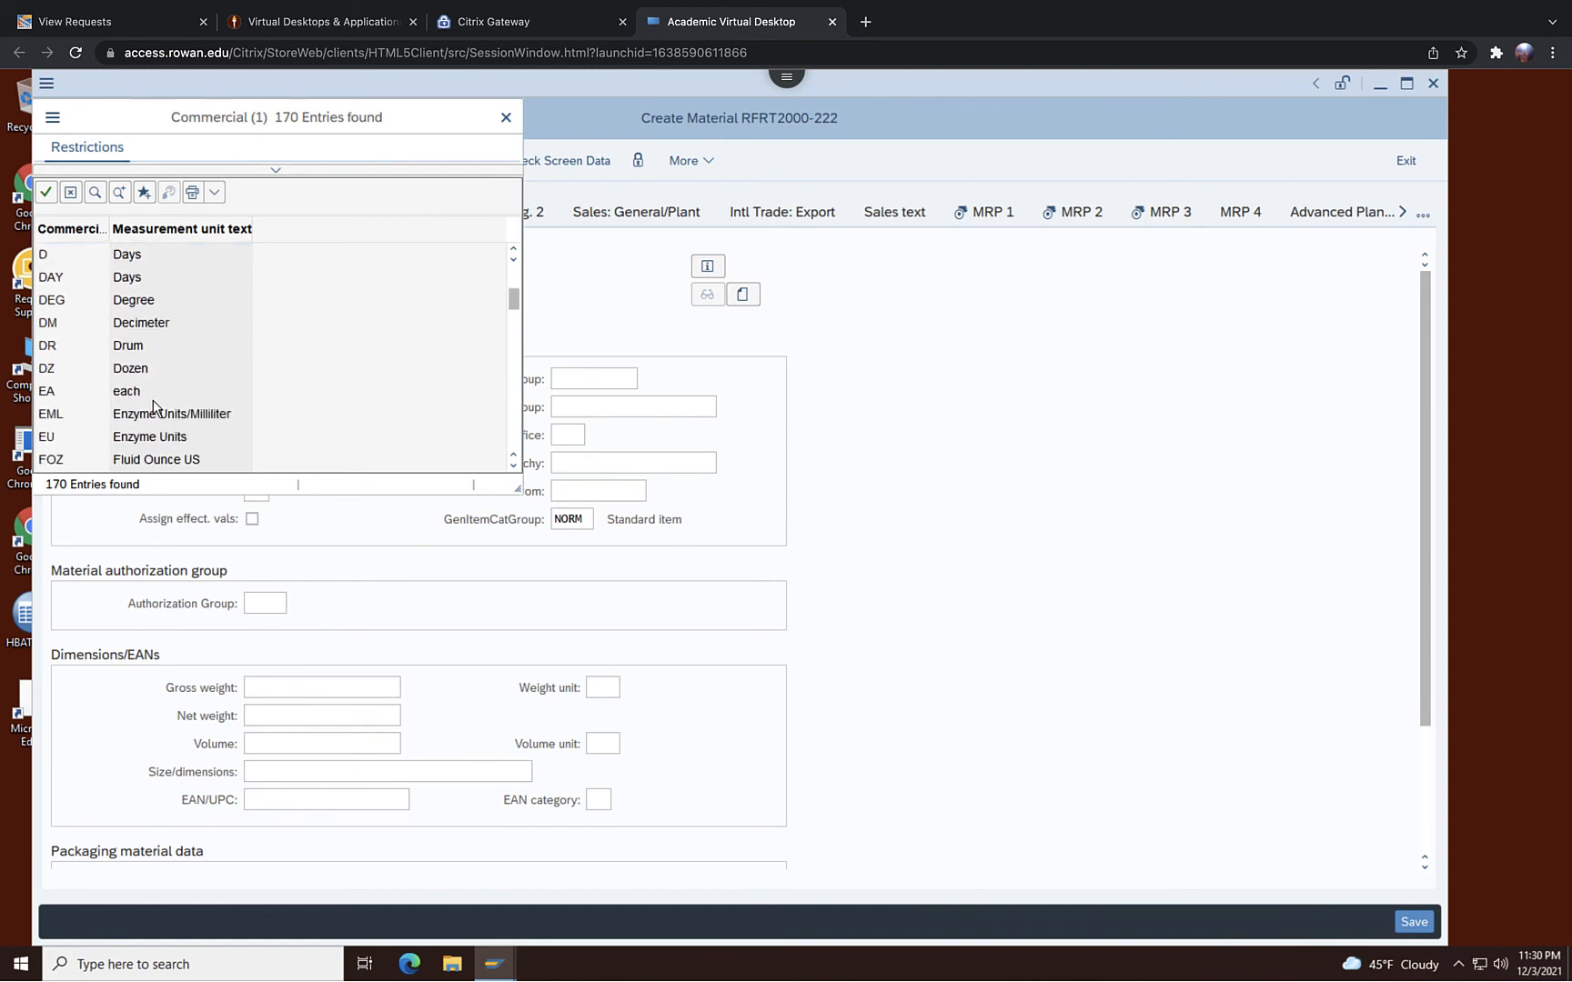
double_click(125, 396)
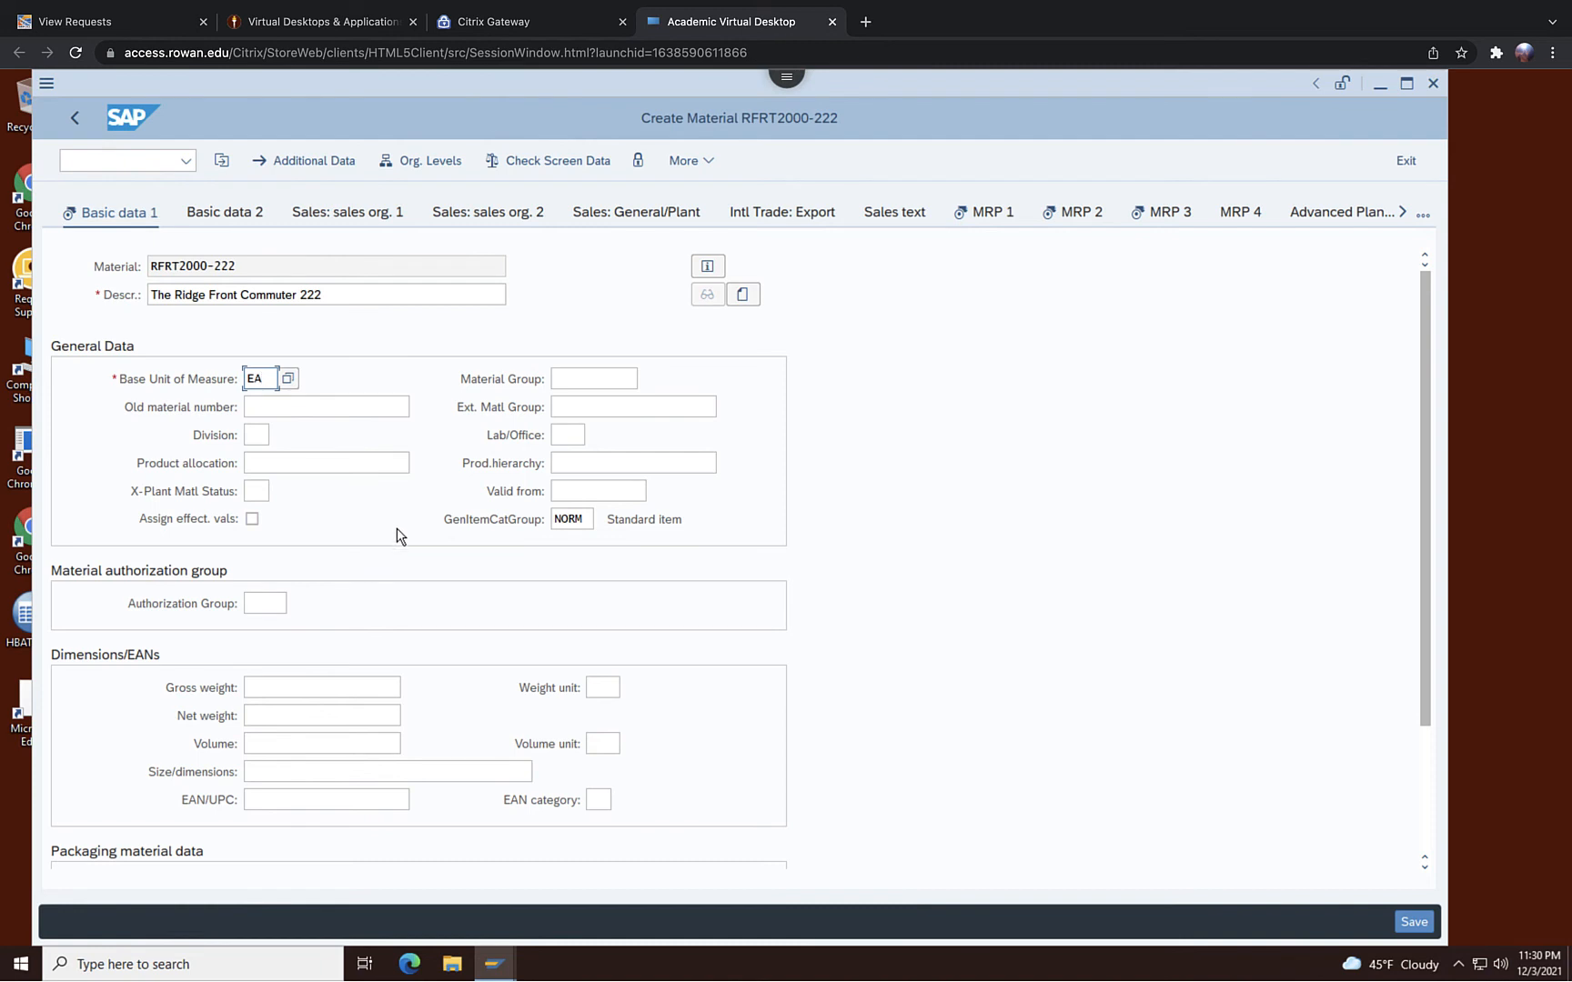
Assign the material group BIKES and the division BI in the general data
click(599, 378)
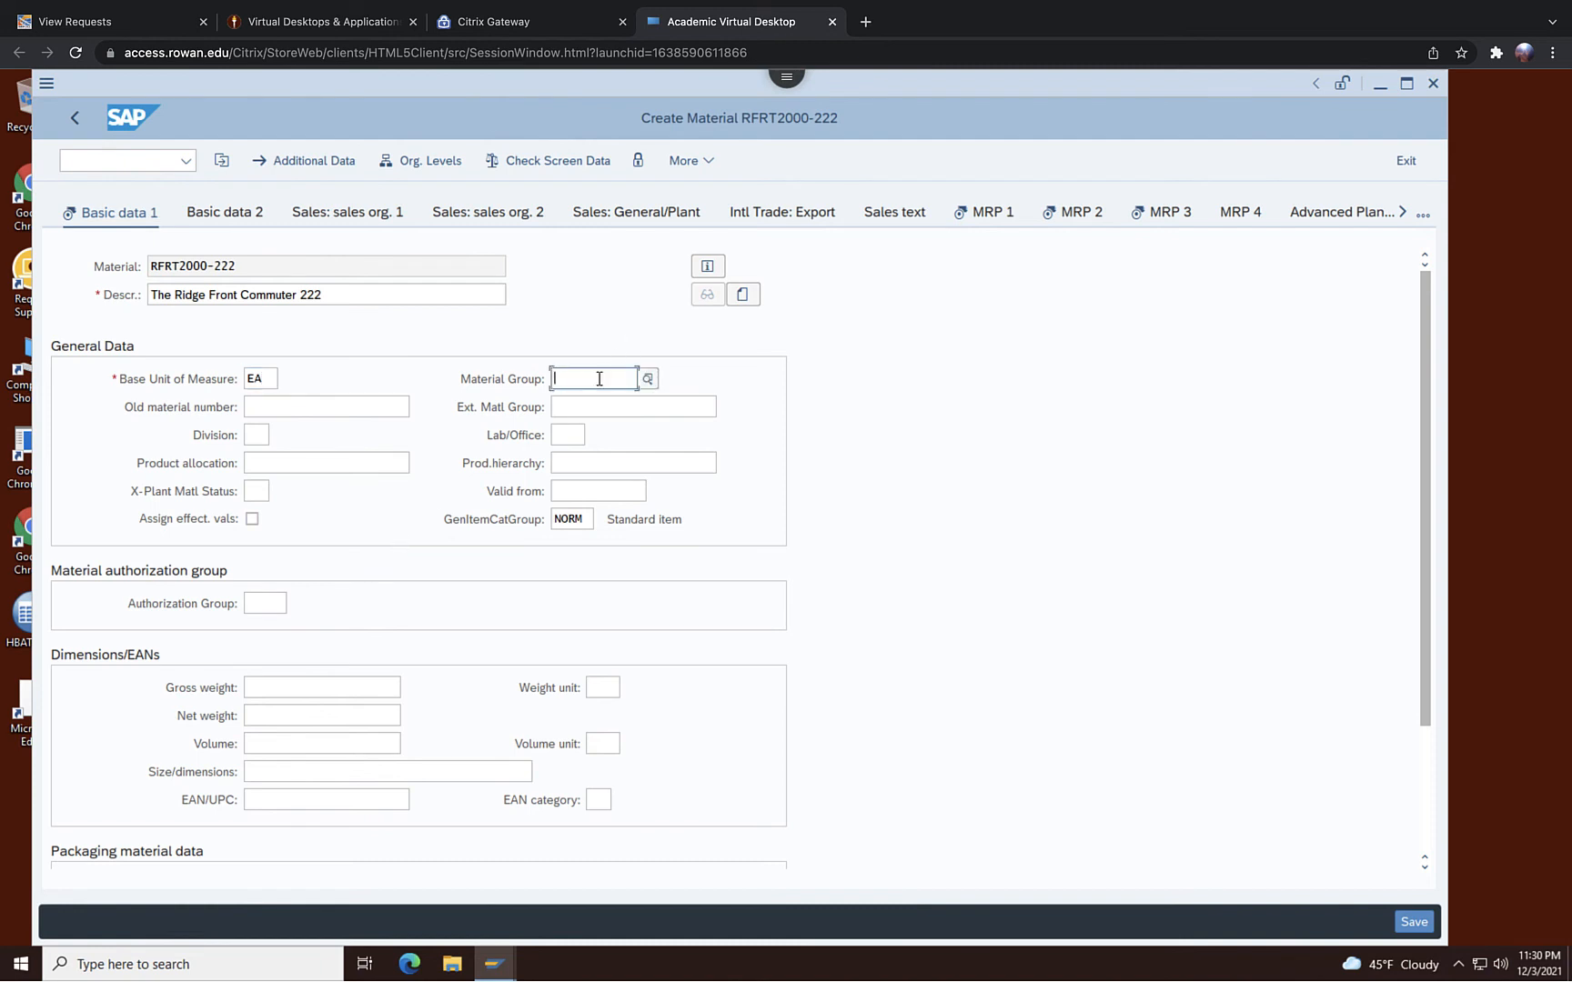
text(BIKES)
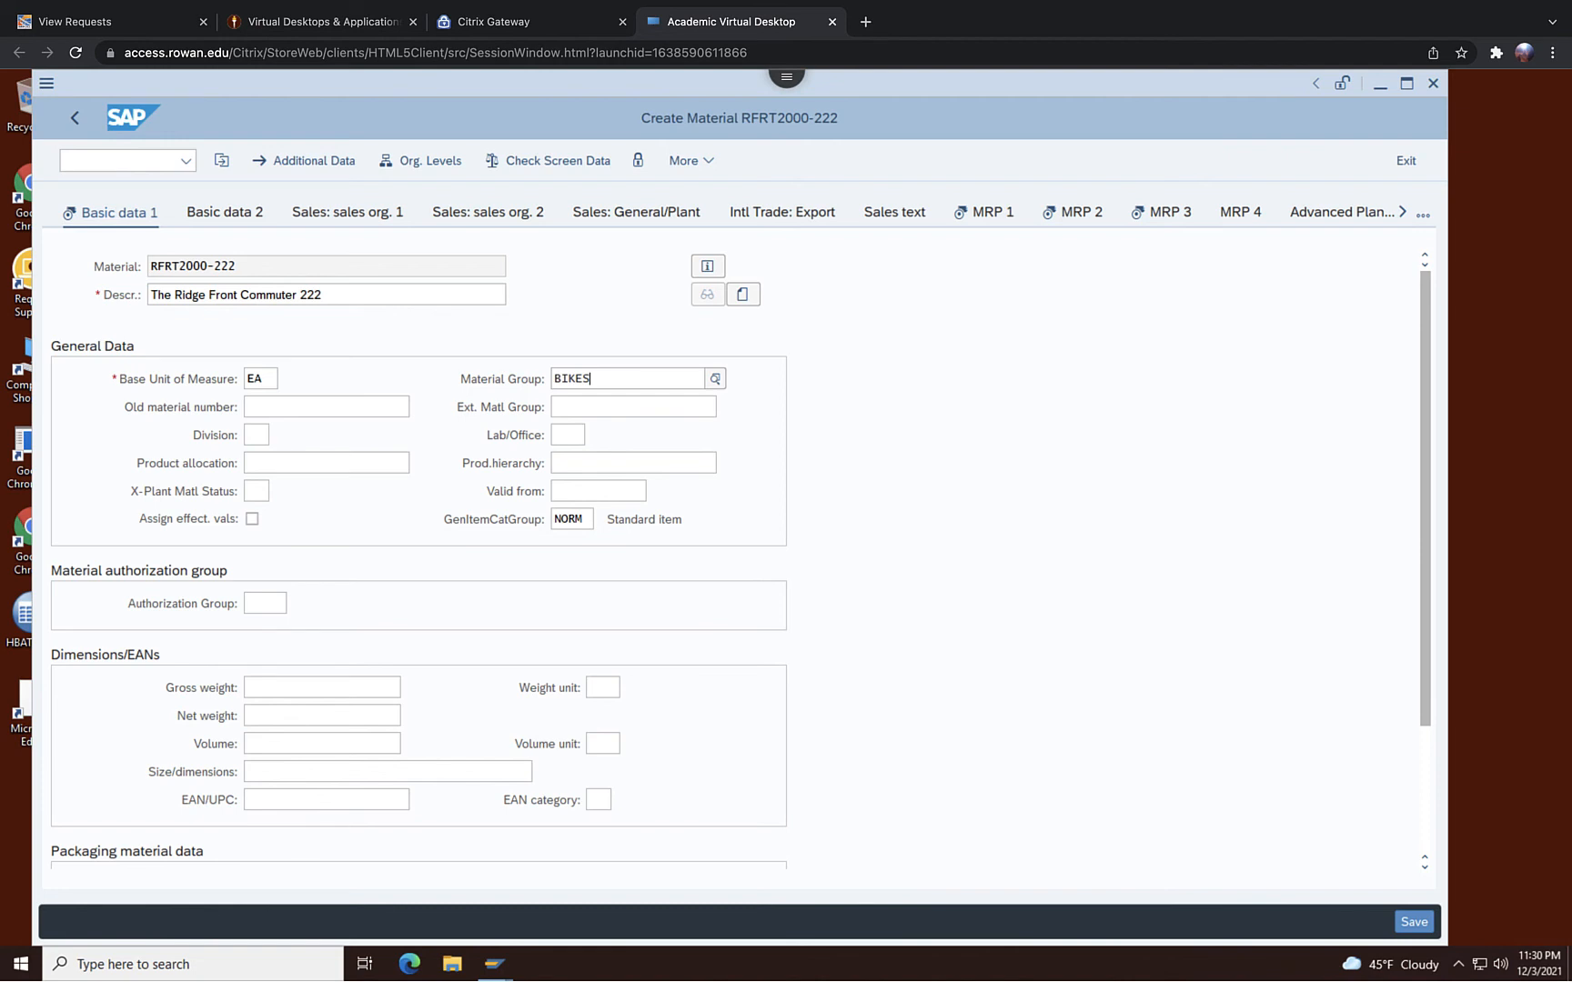
click(248, 442)
text(BI)
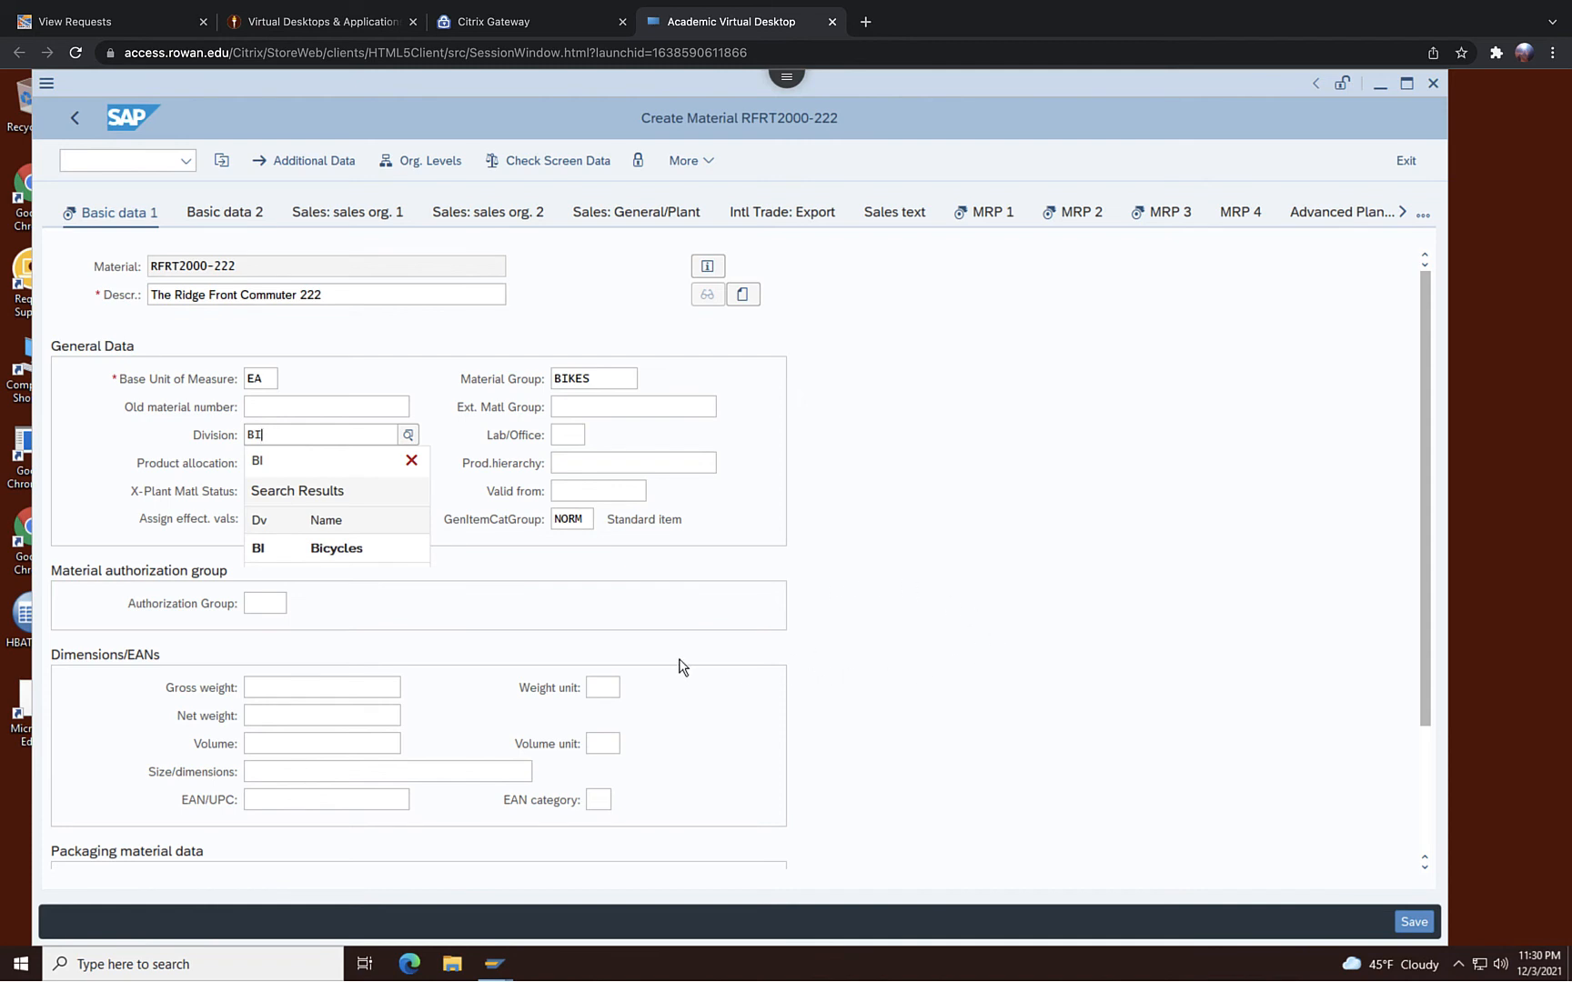
Set both the gross weight and the net weight of the material to 9000
click(369, 694)
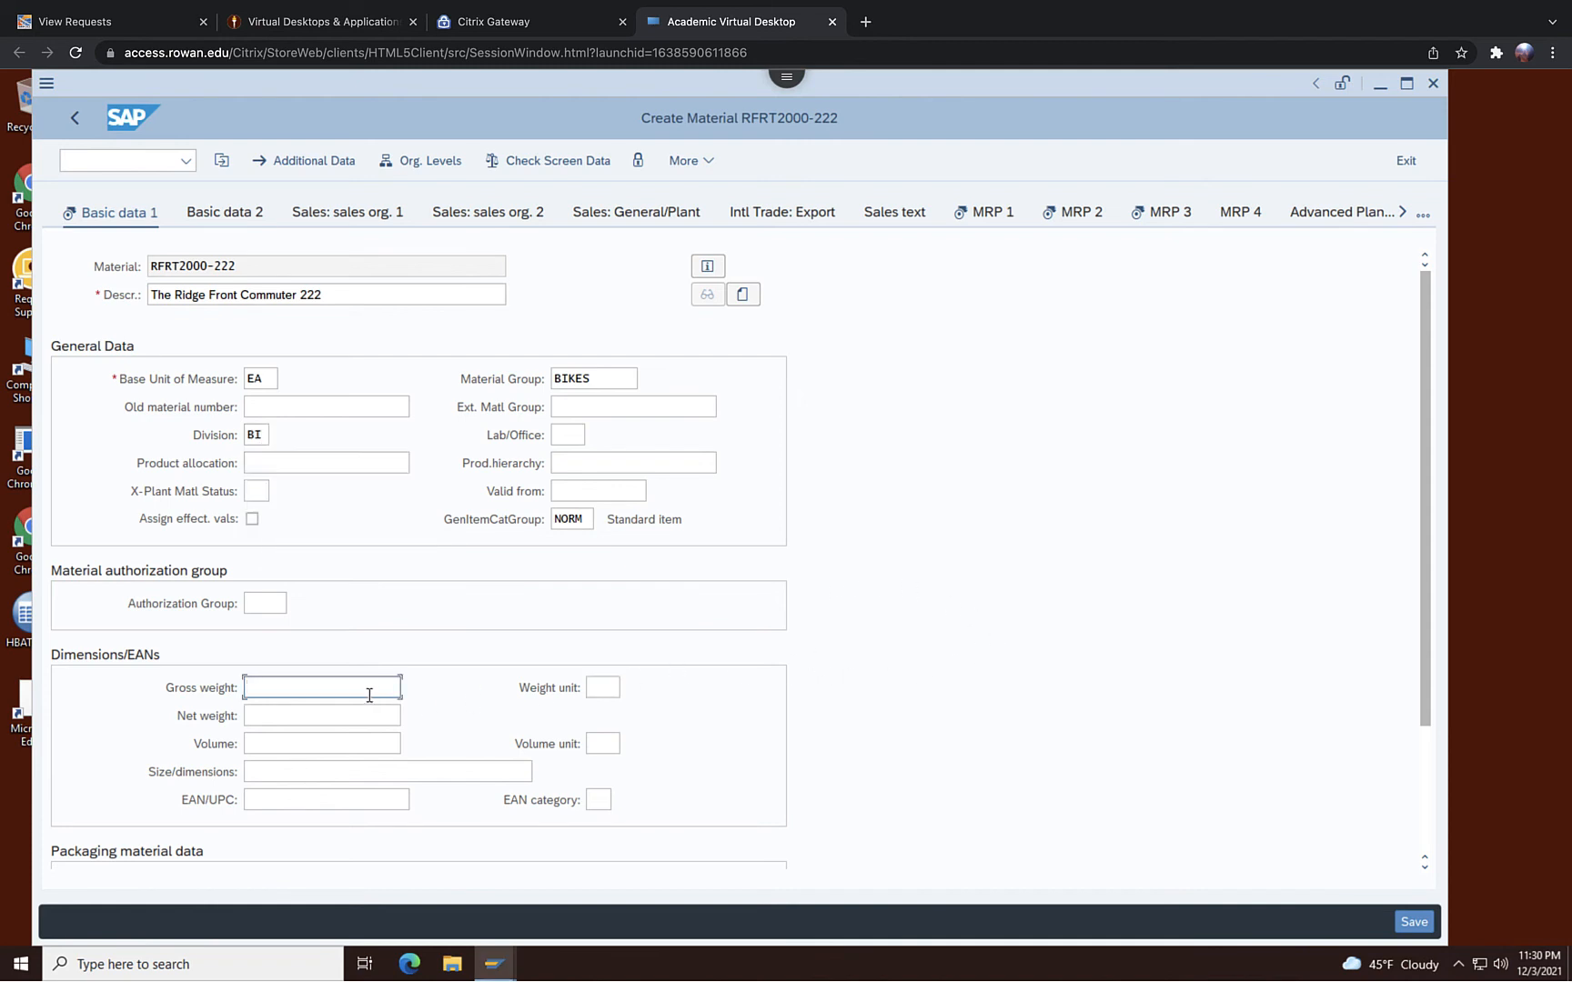
text(8510)
key(BackSpace)
key(BackSpace)
key(BackSpace)
key(BackSpace)
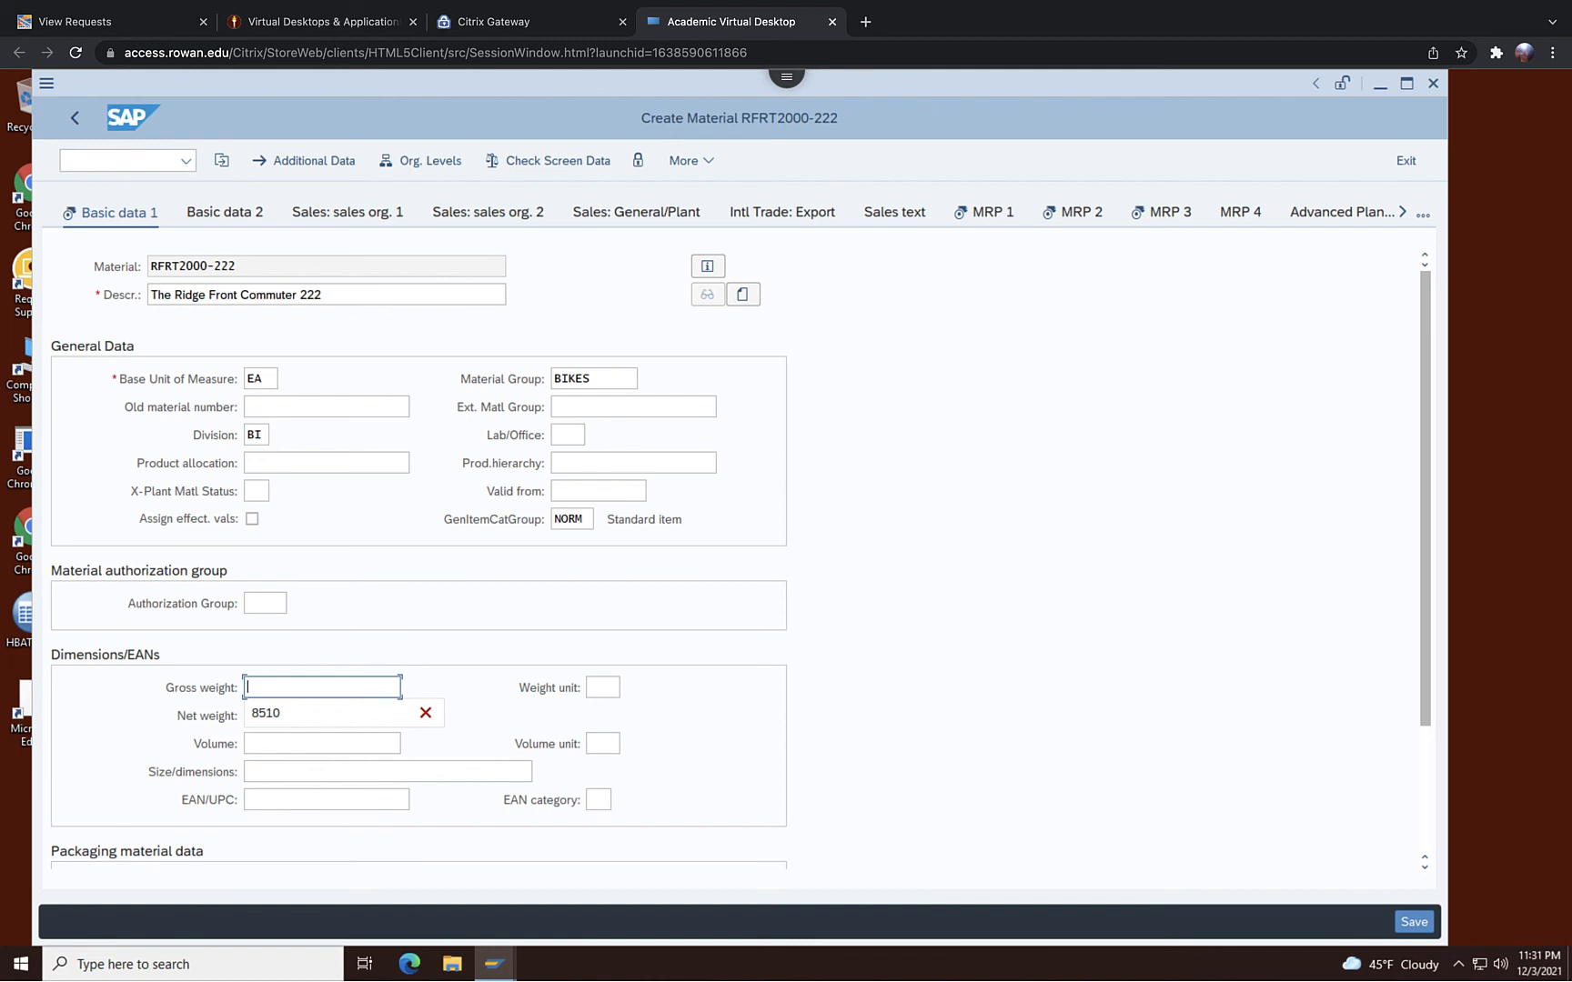
text(9000)
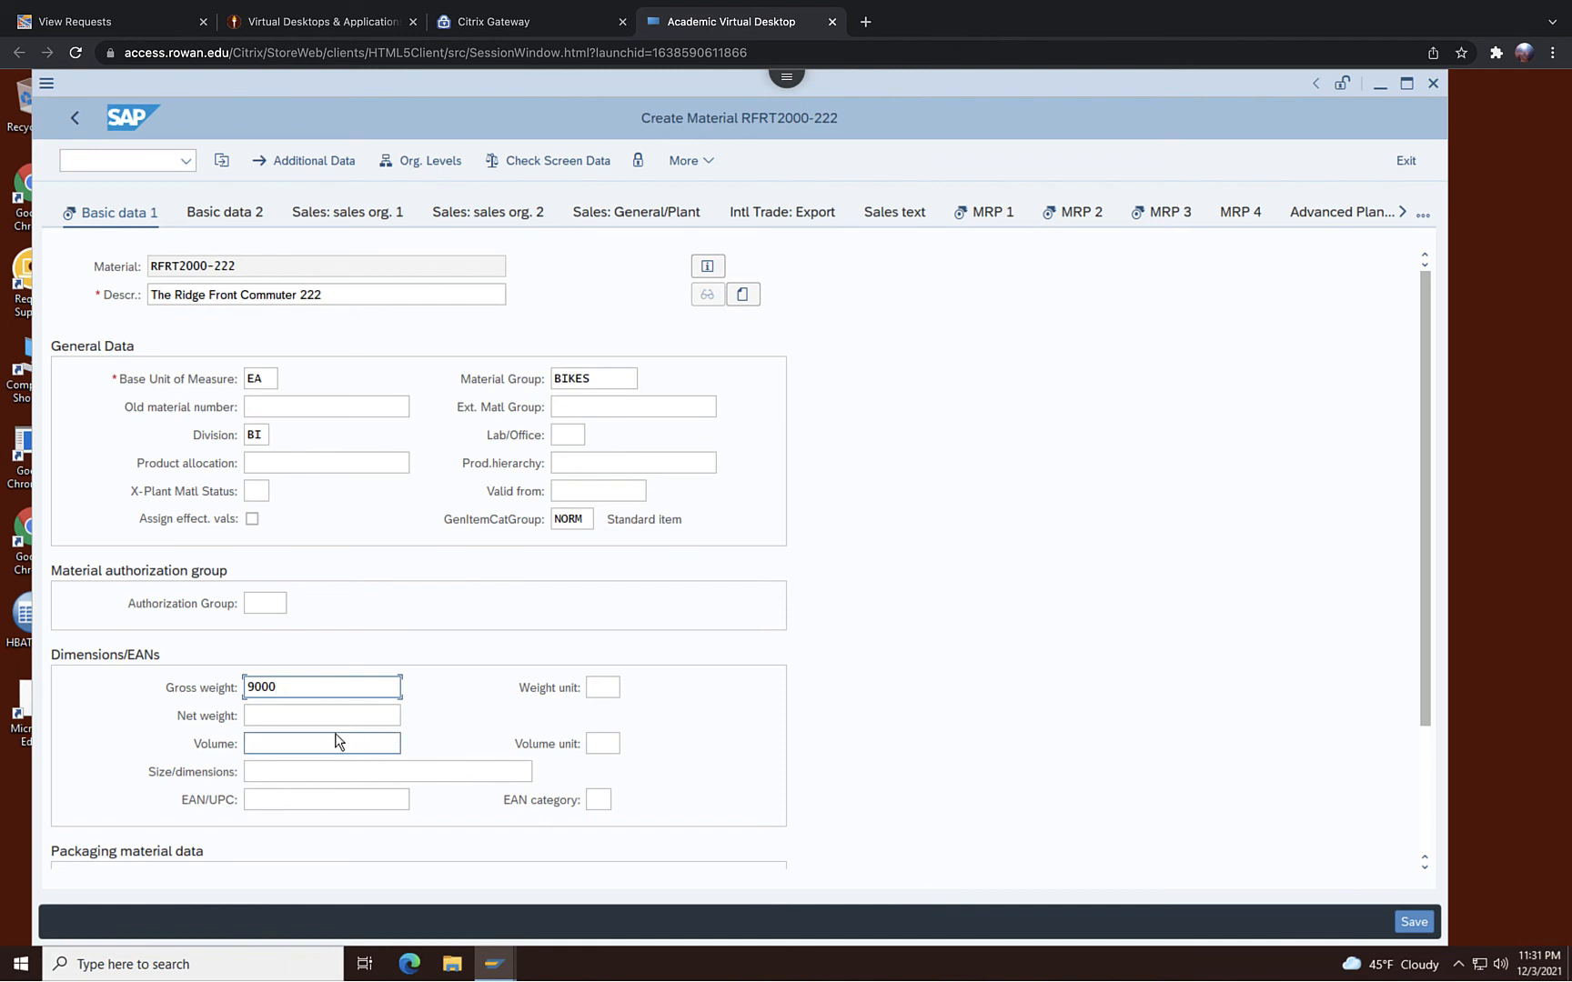
click(302, 712)
text(9000)
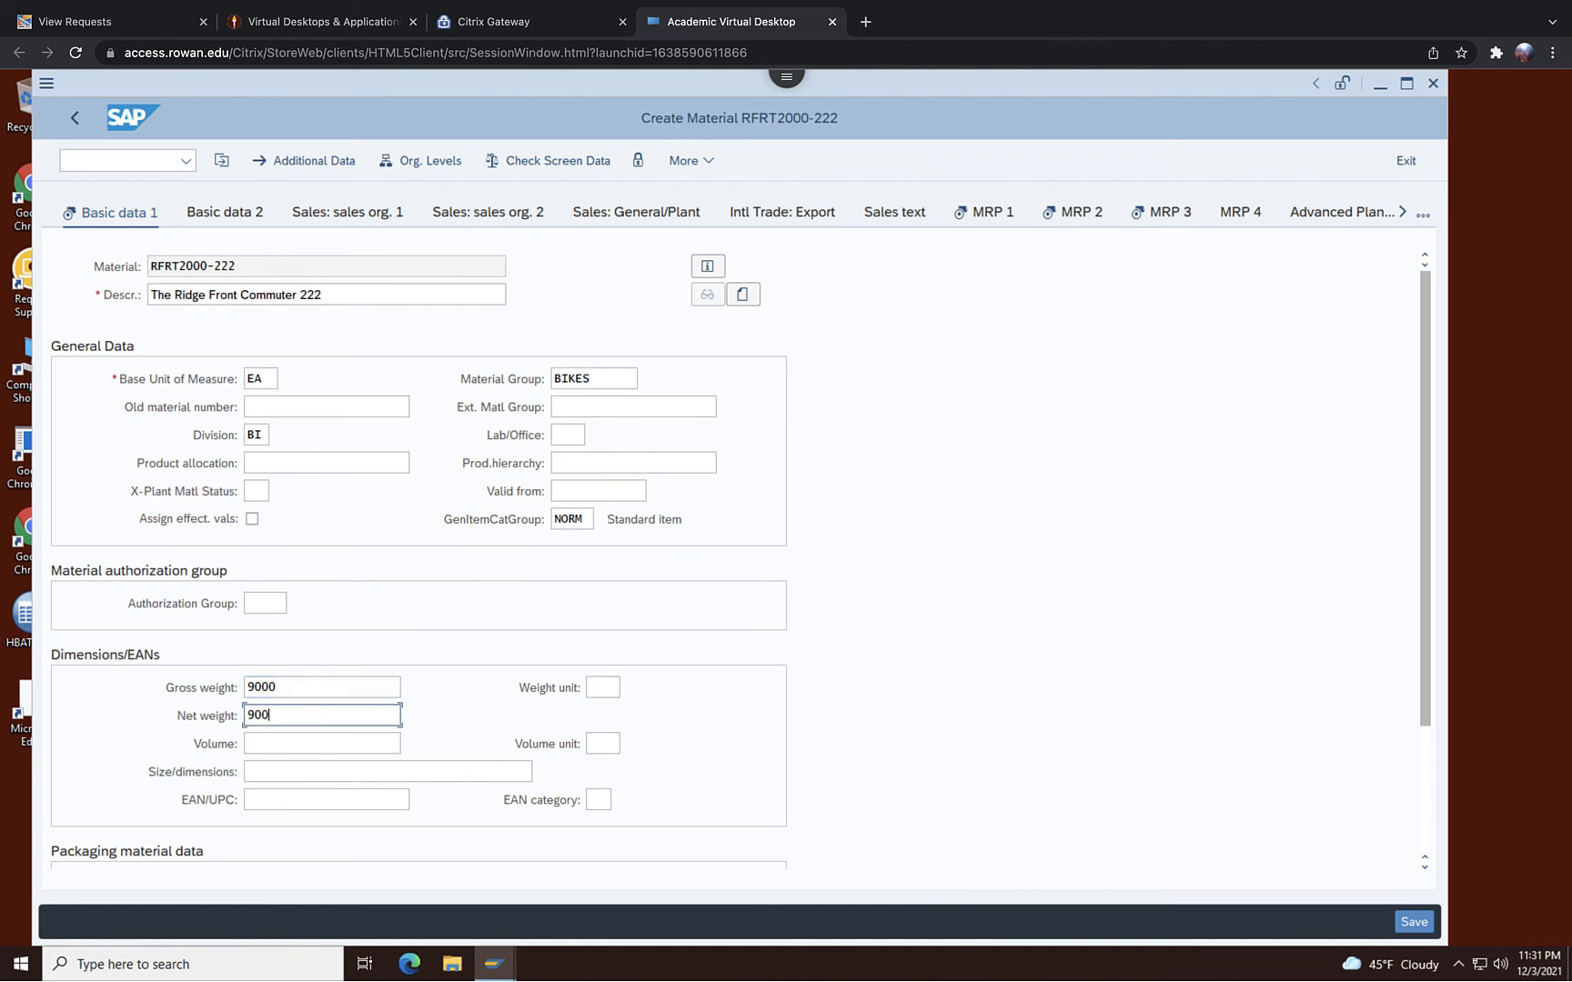
Choose G (Gram) as the weight unit from the possible entries
click(604, 684)
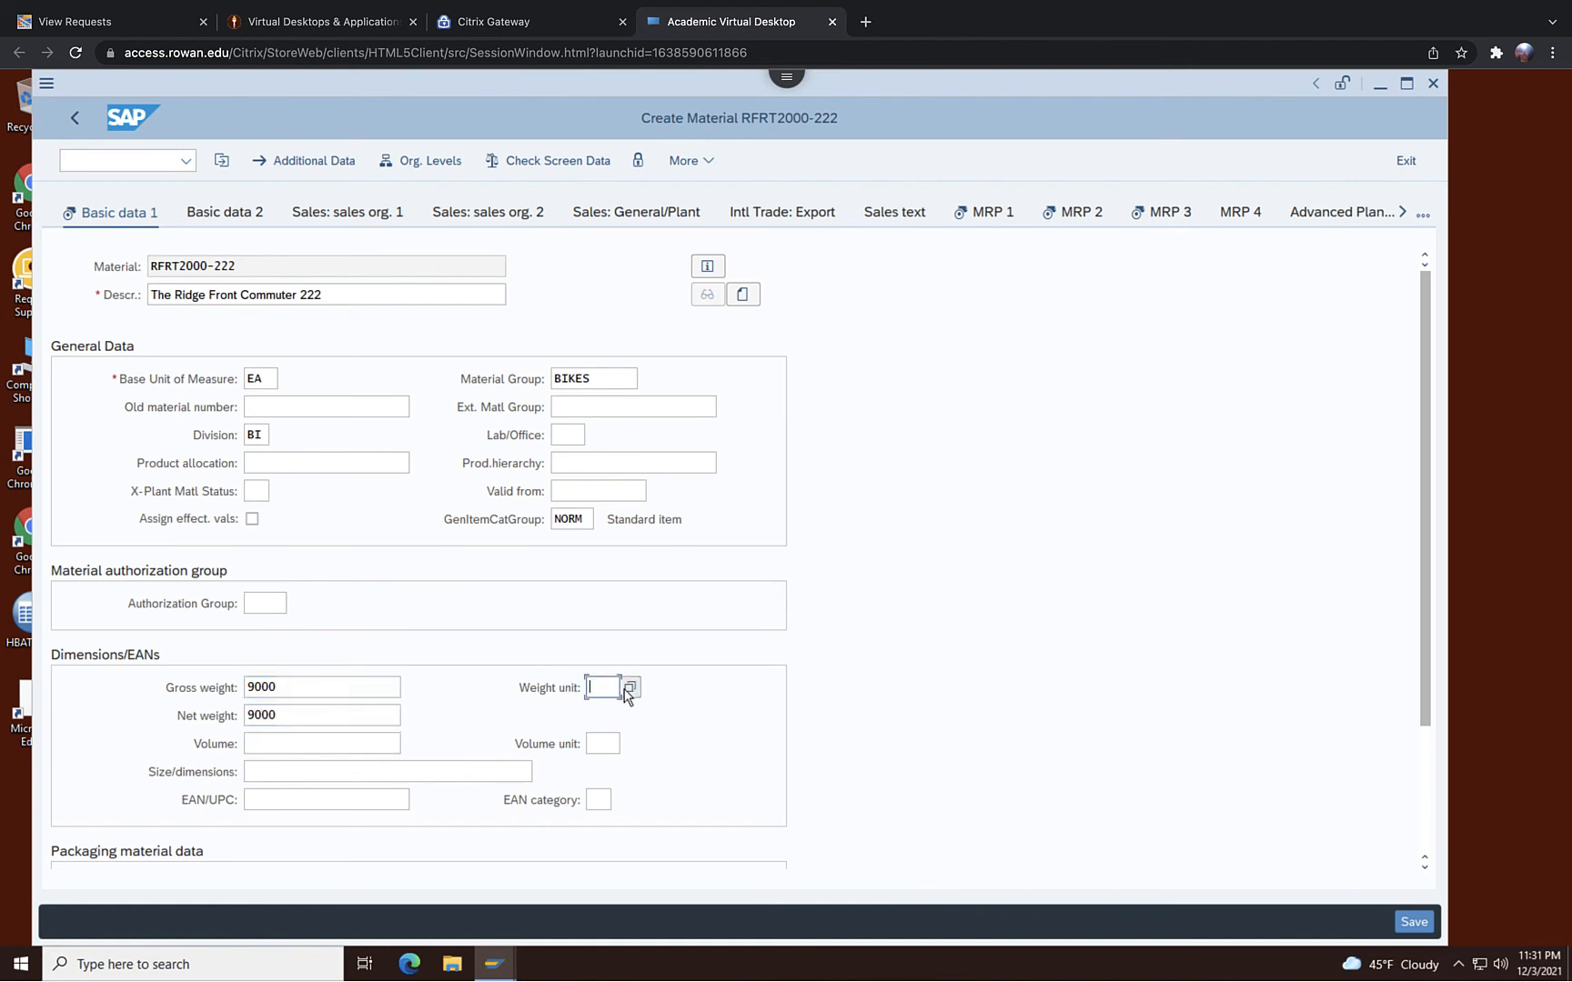
click(630, 687)
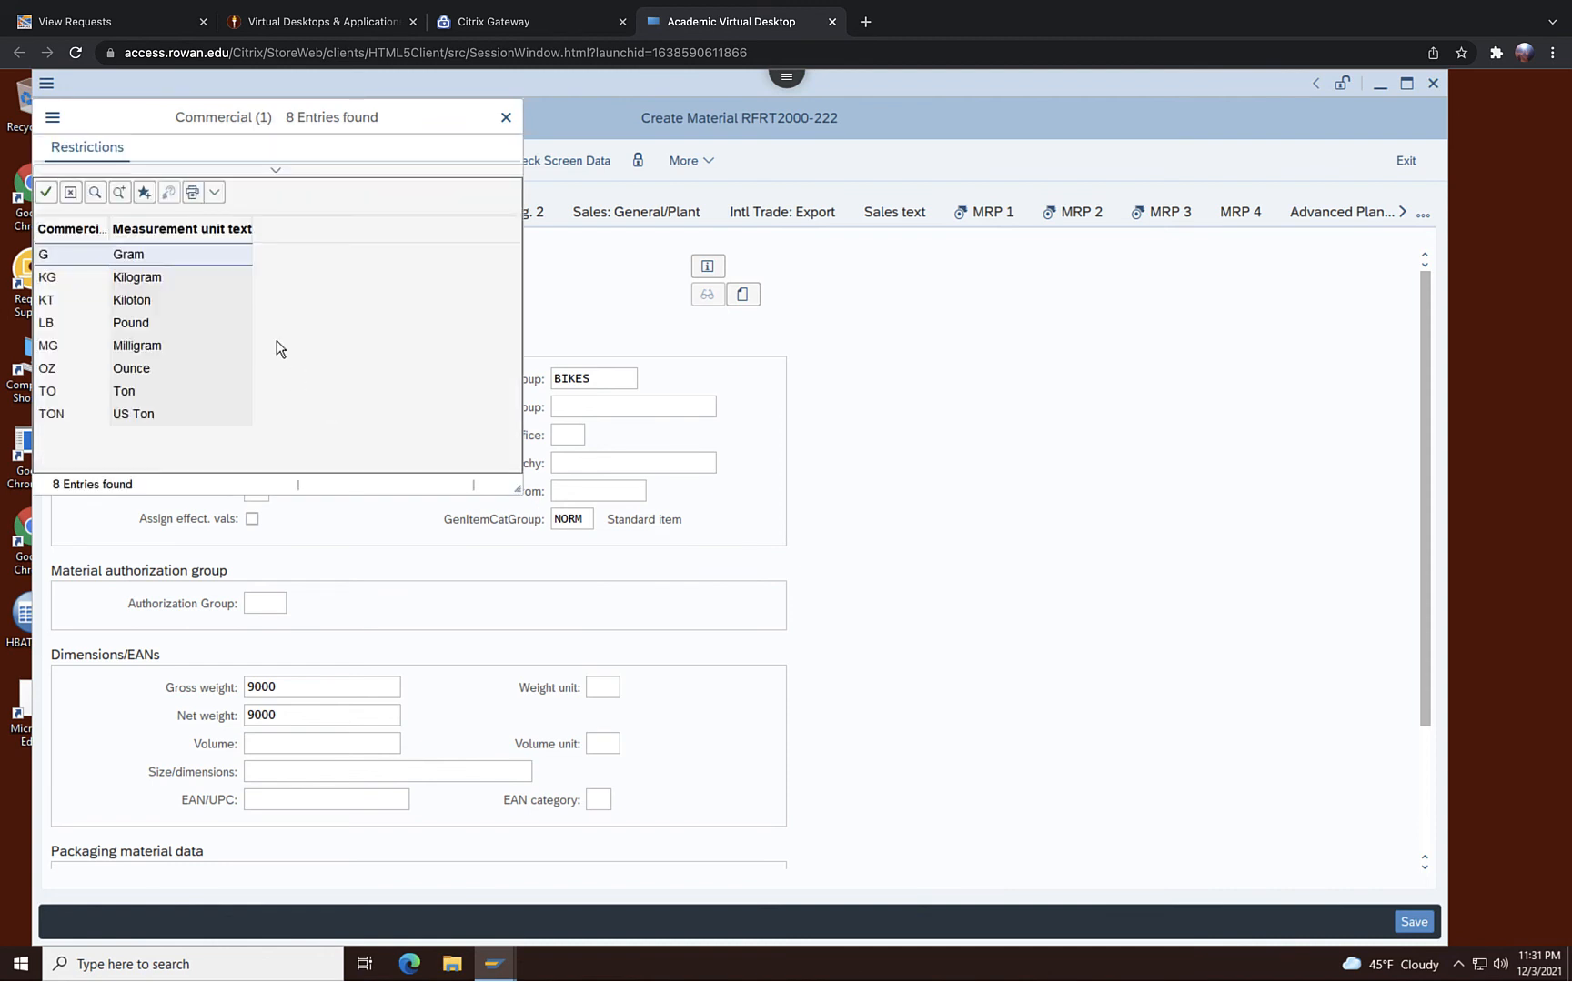
click(133, 257)
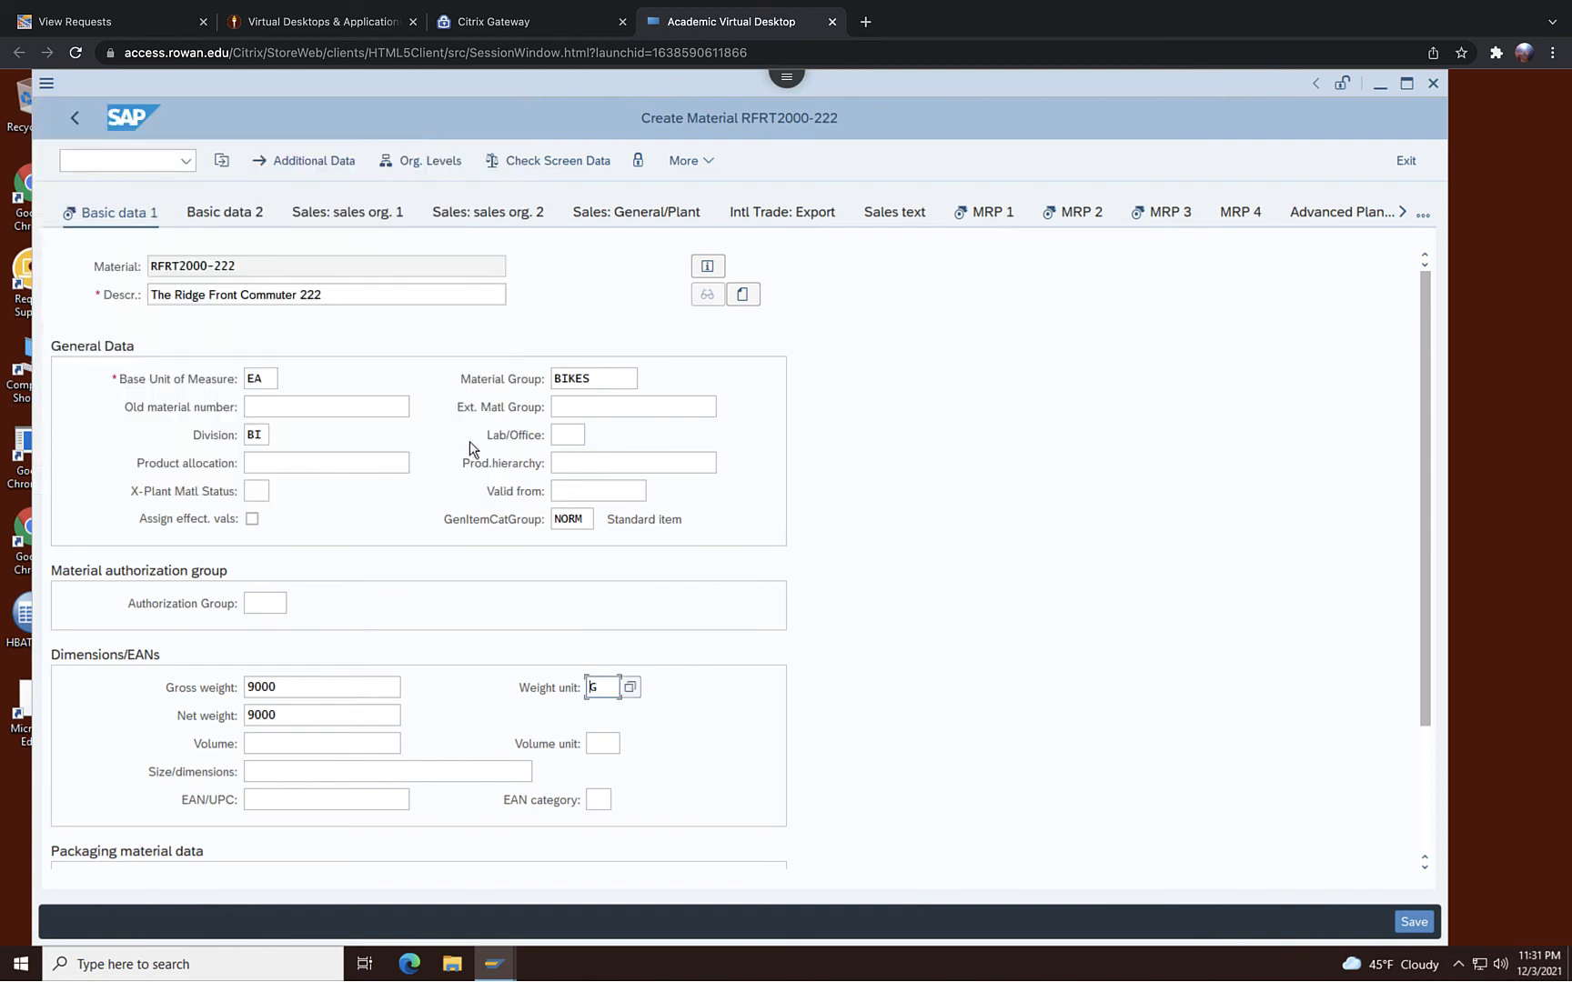
Switch to the MRP 1 view and choose MRP type M1 (MPS, fixing type -1-) from the possible entries
click(992, 215)
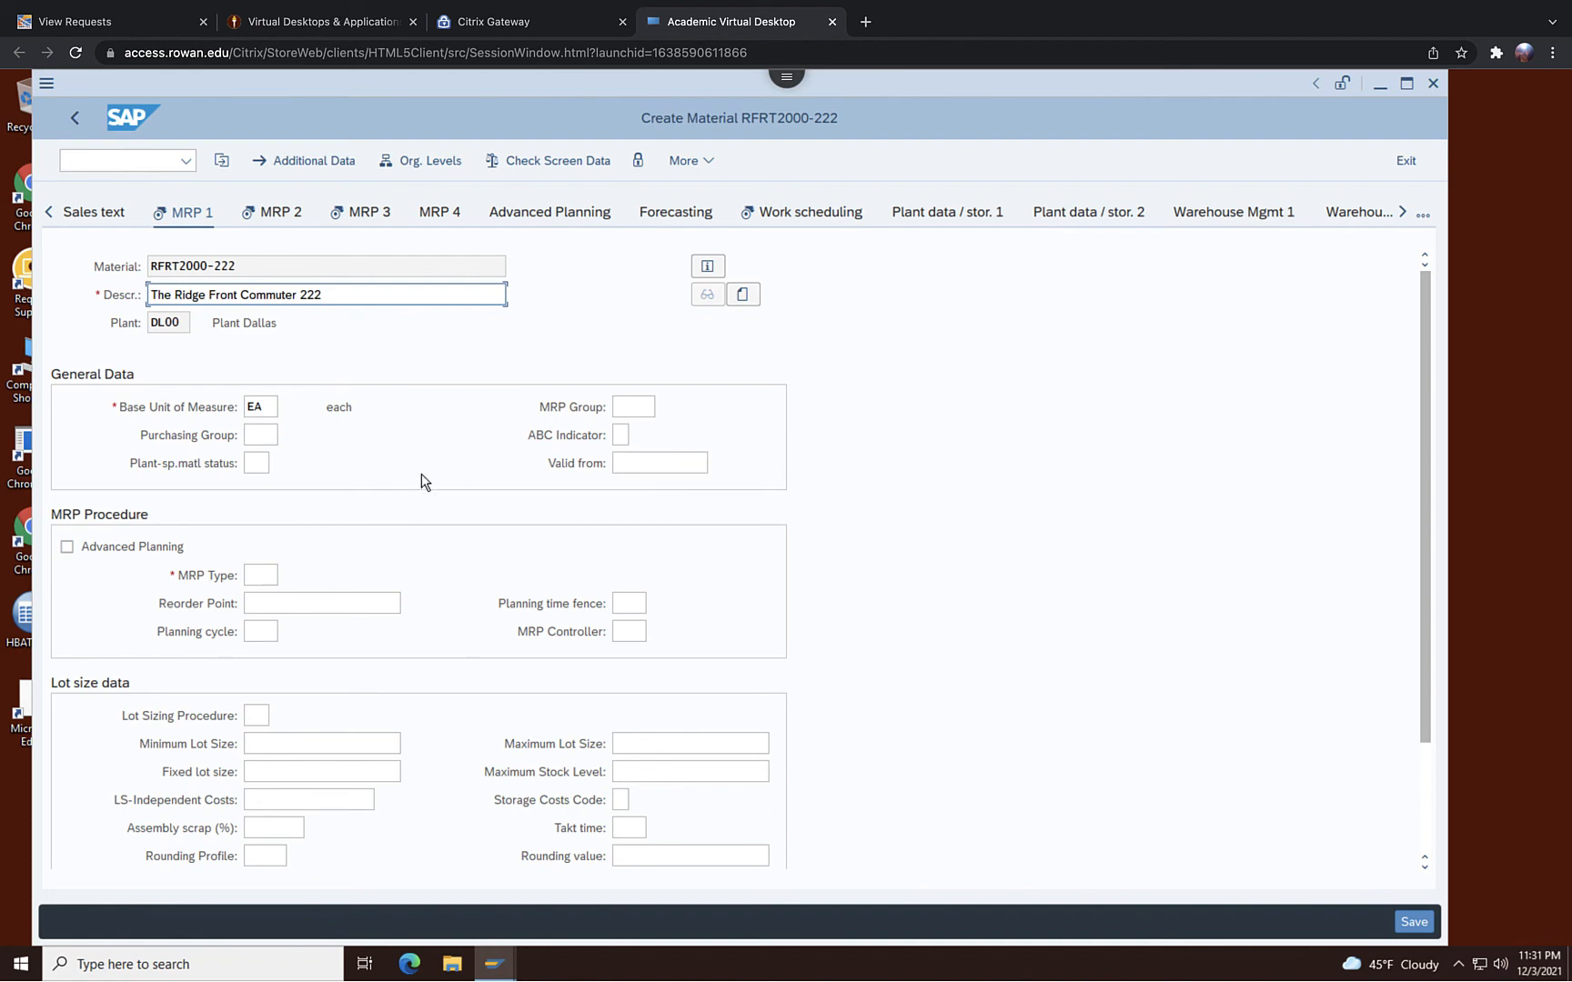
click(267, 571)
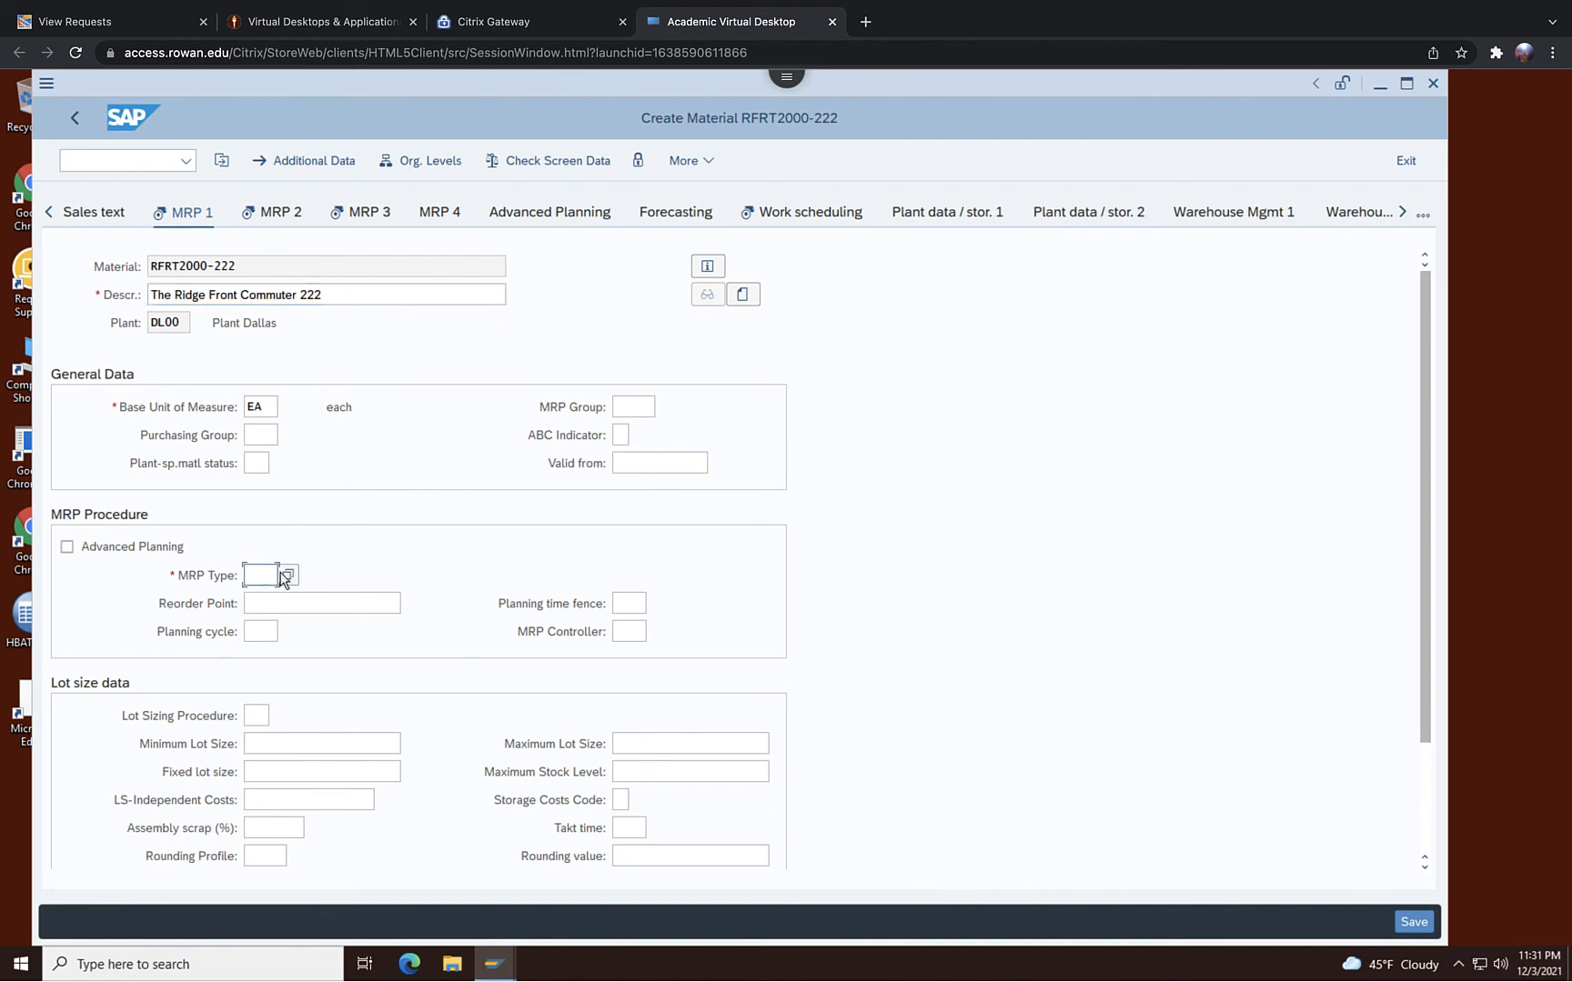
click(291, 574)
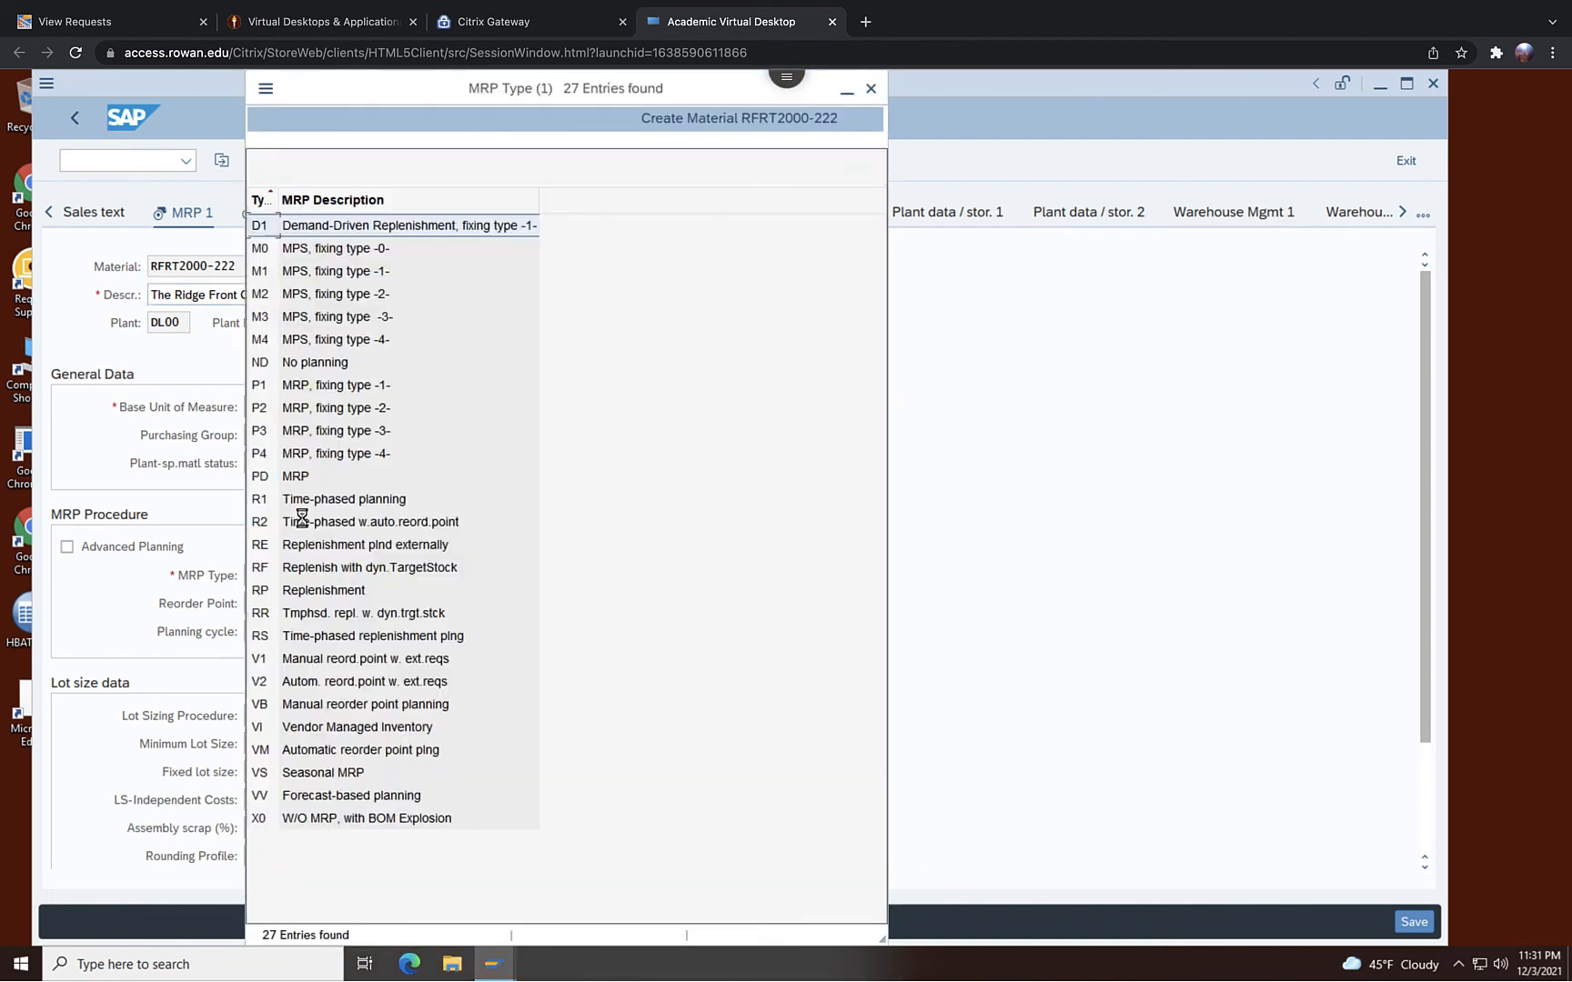
double_click(312, 273)
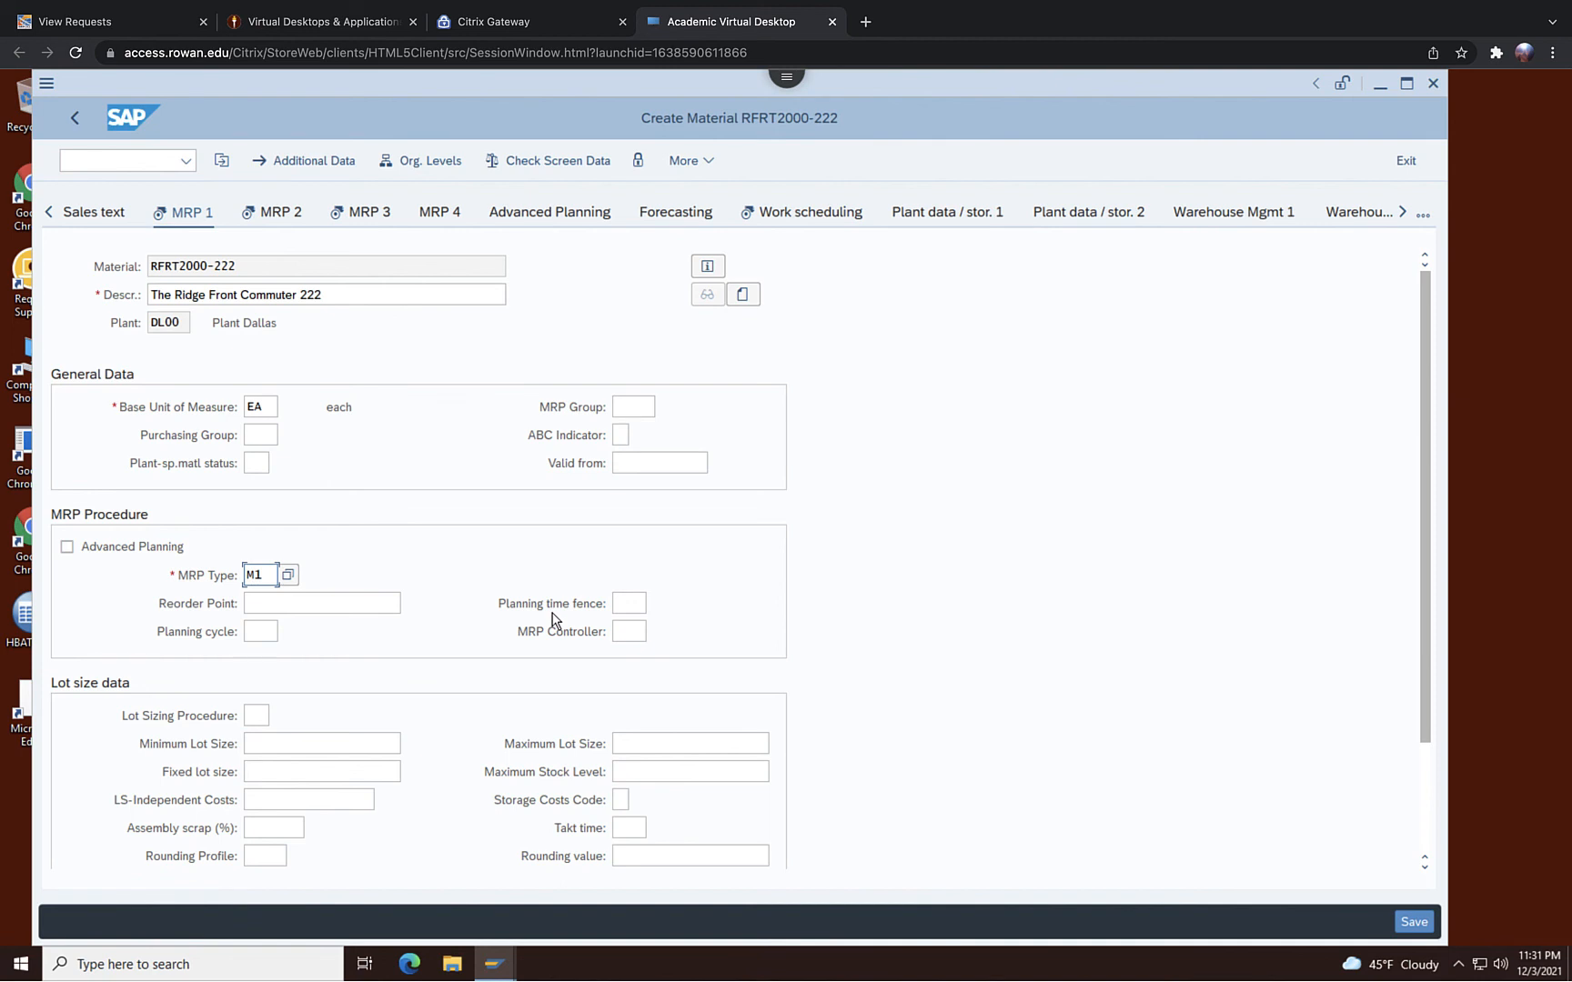
Set the planning time fence to 1 and assign MRP controller 000 (DL MRP Controller)
click(628, 603)
text(1)
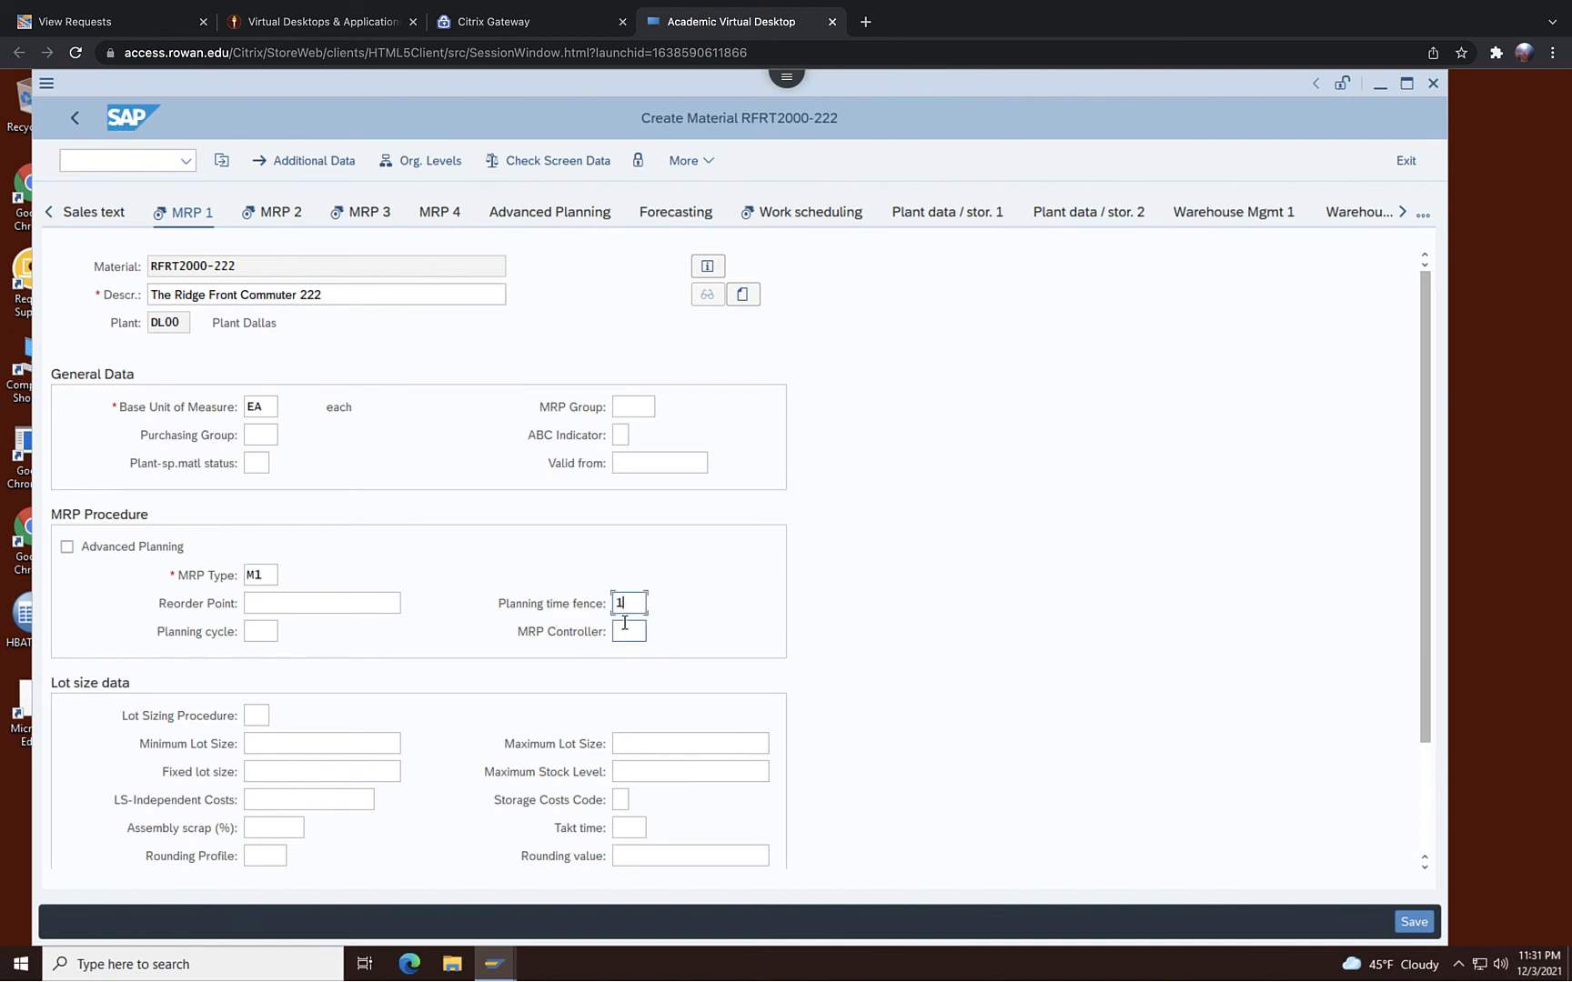
click(625, 624)
click(655, 630)
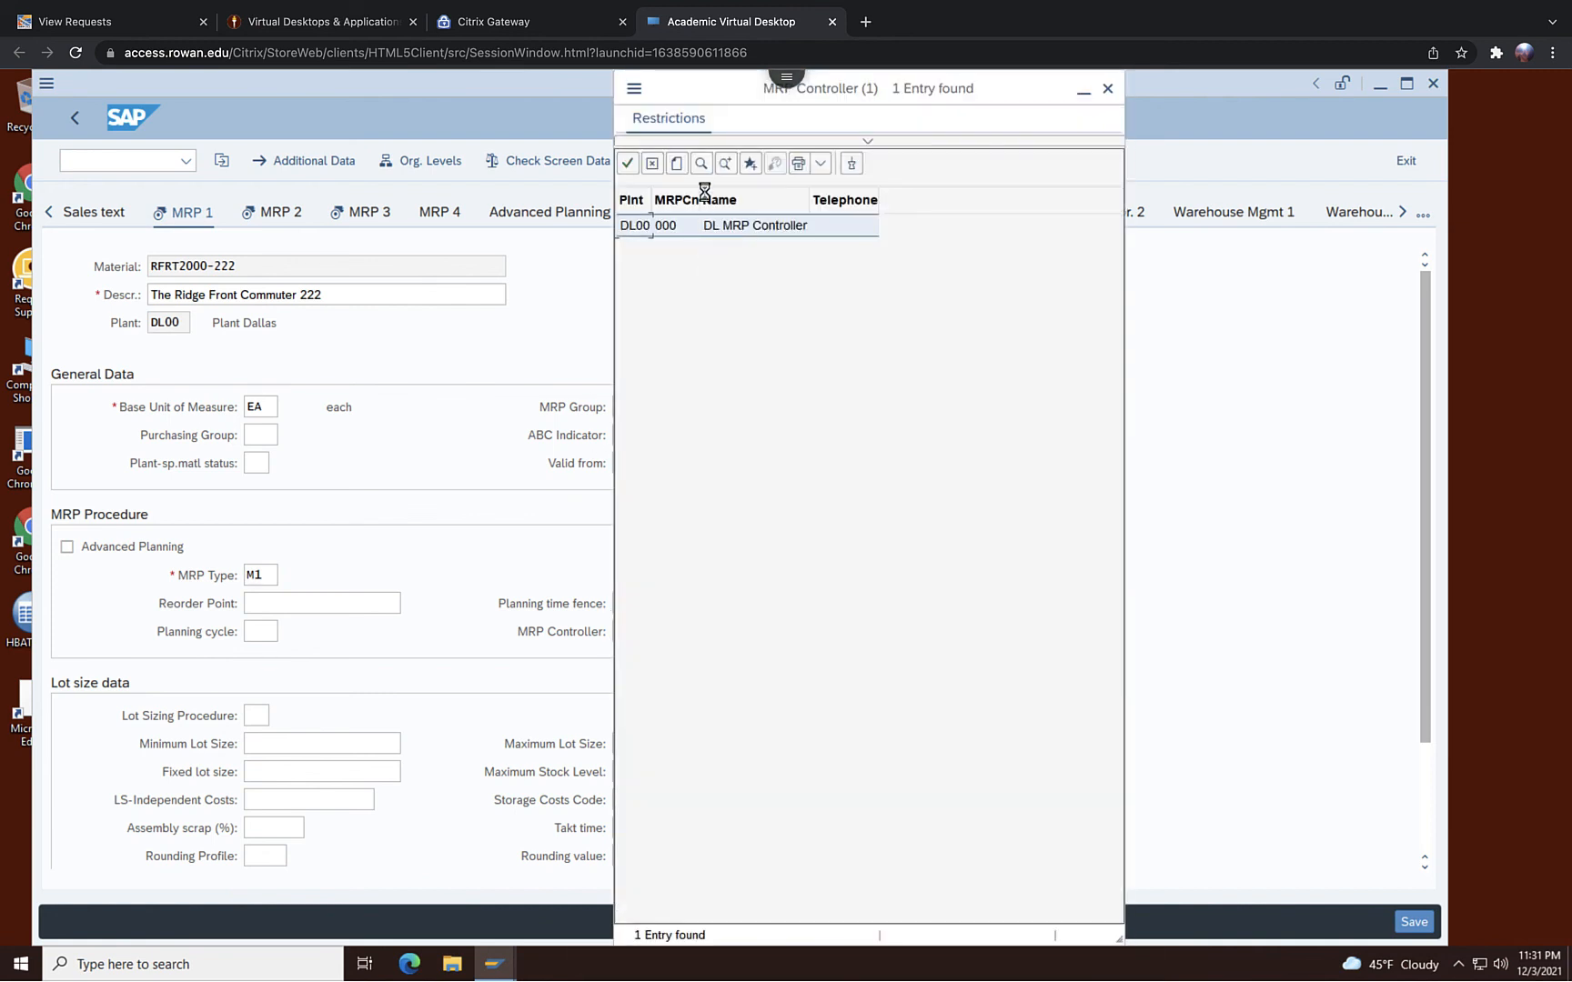
click(721, 224)
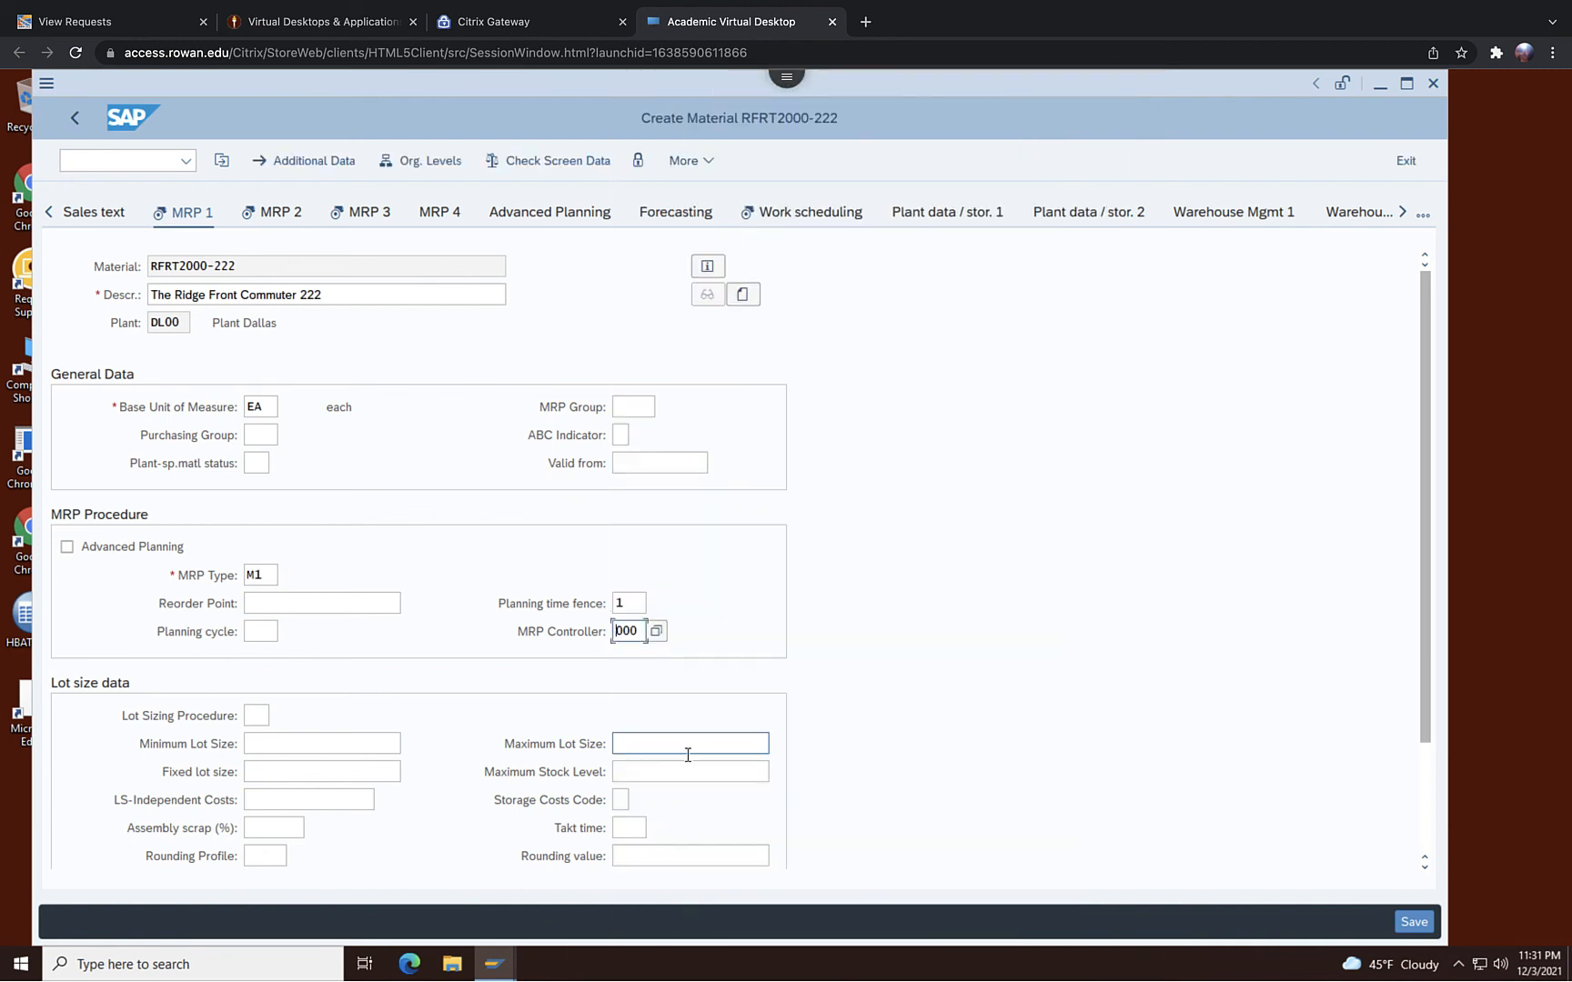
Choose lot sizing procedure EX (Lot-for-lot order quantity) and set the minimum lot size to 10
click(257, 719)
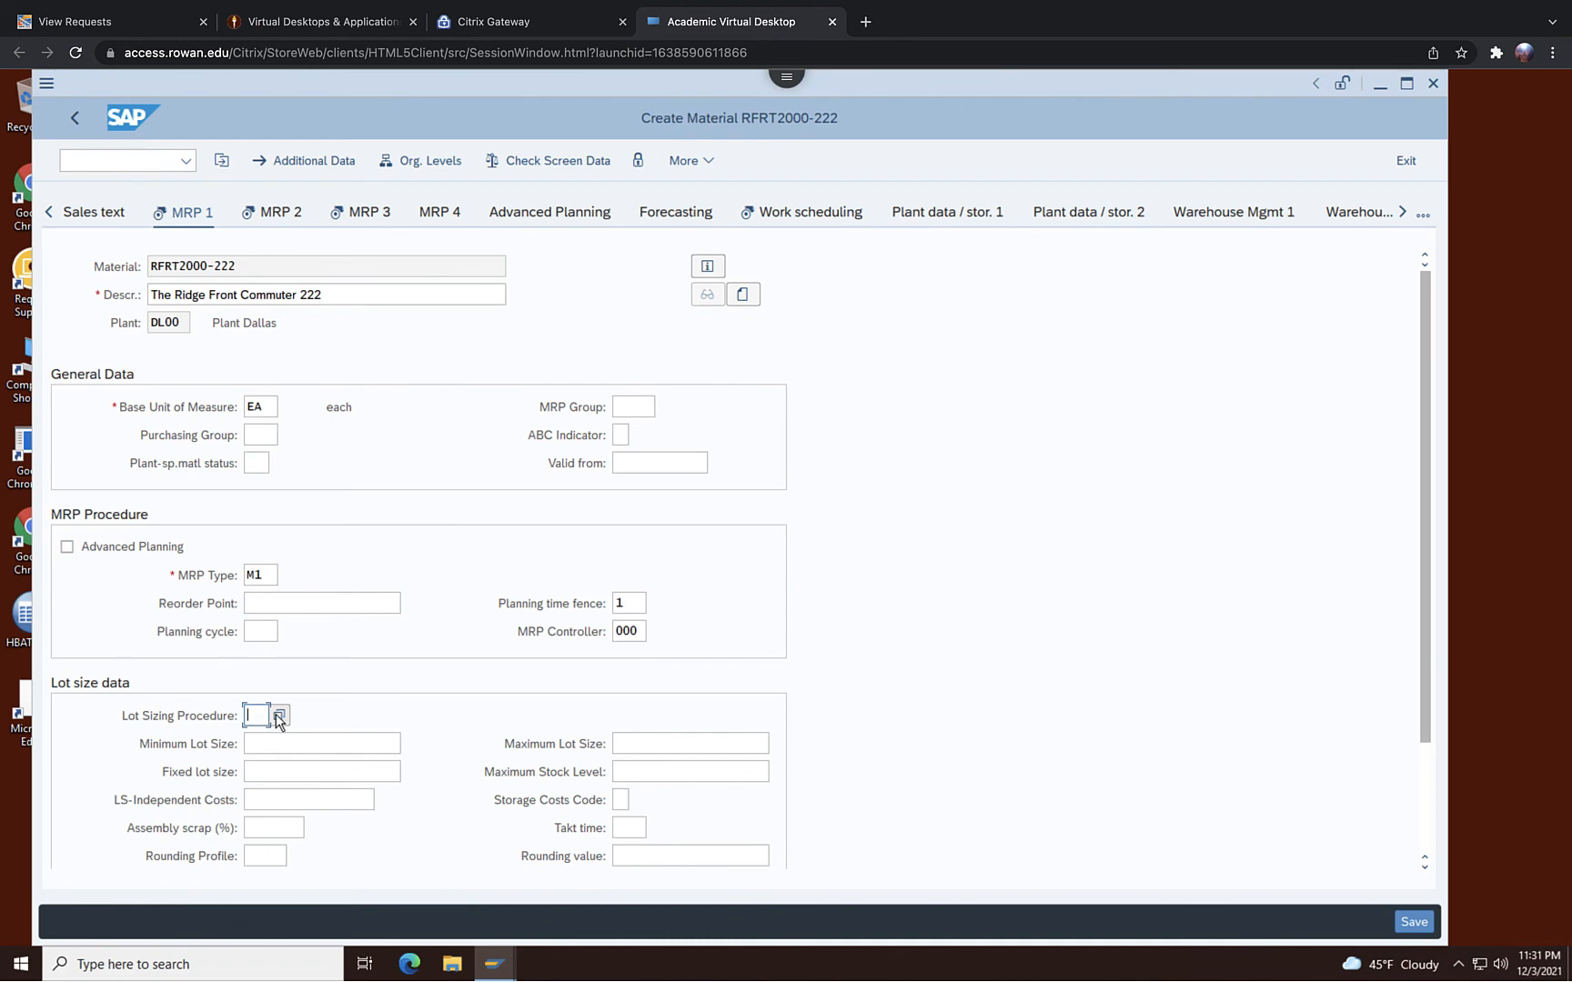
click(274, 715)
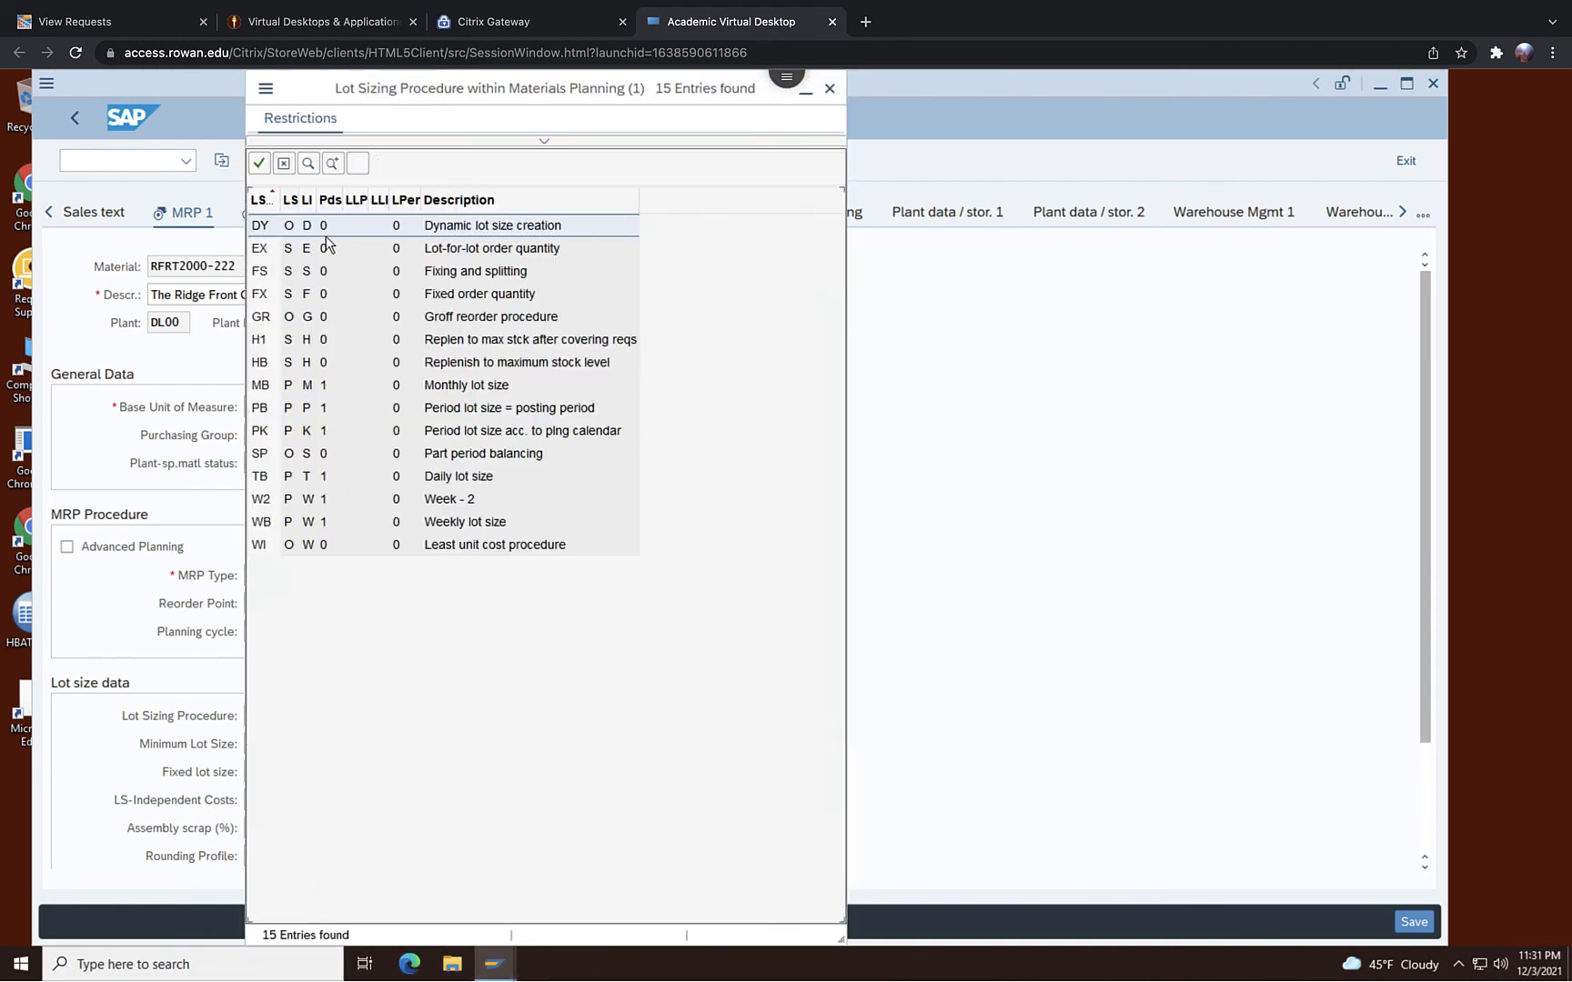
double_click(264, 248)
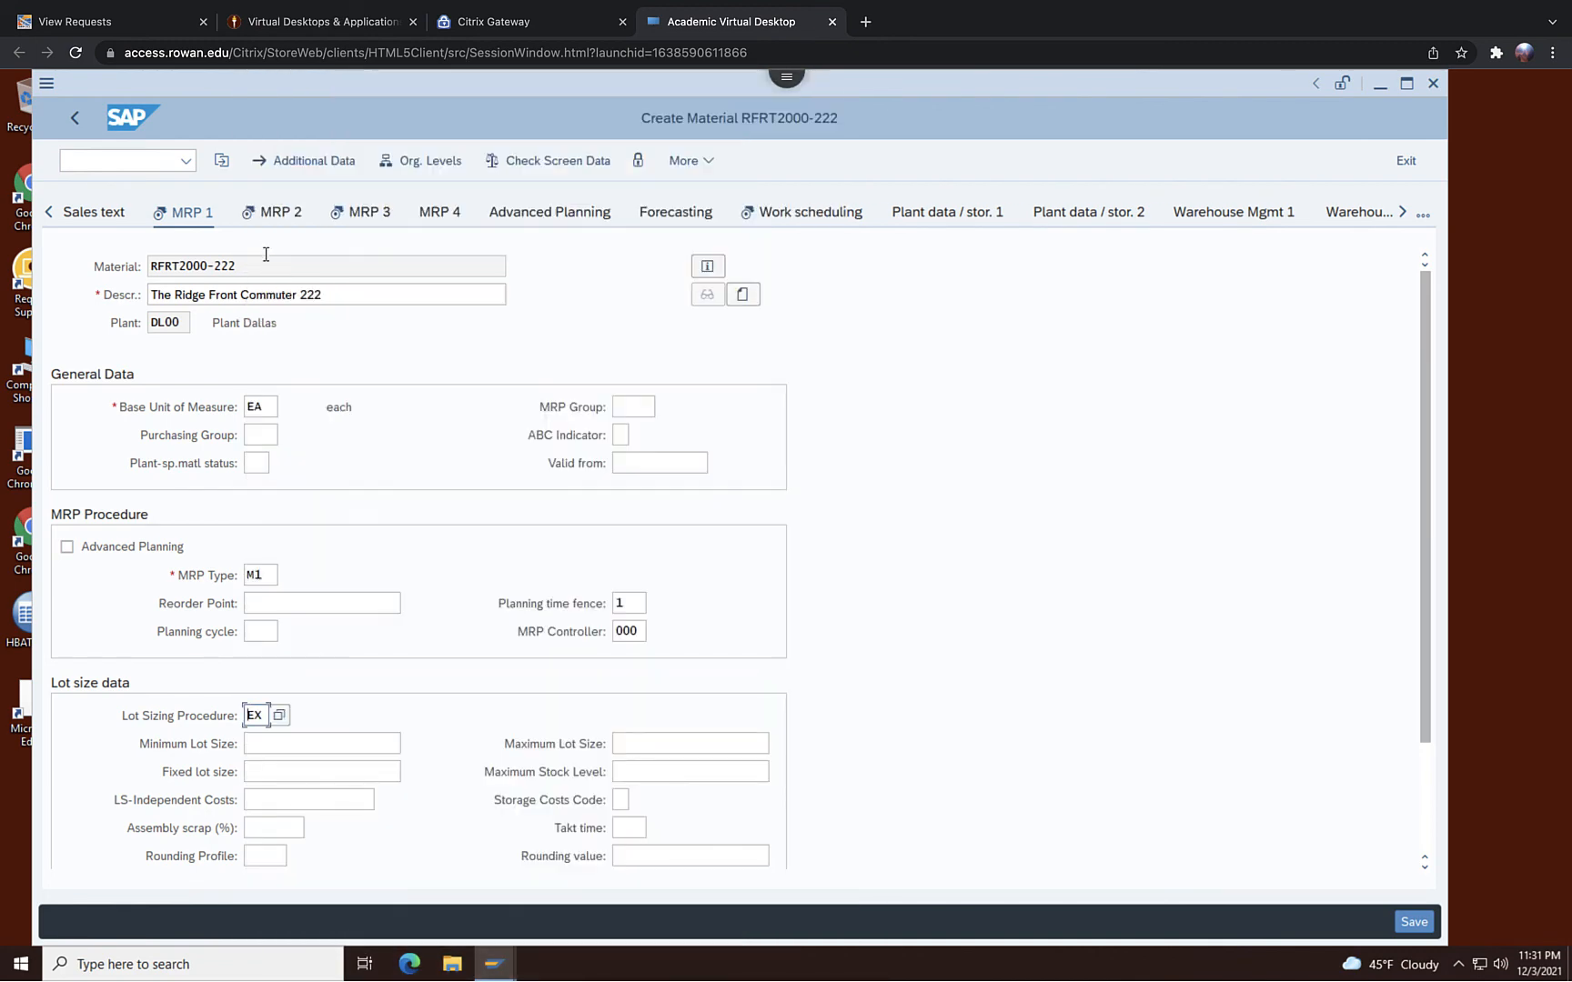
click(276, 743)
text(10)
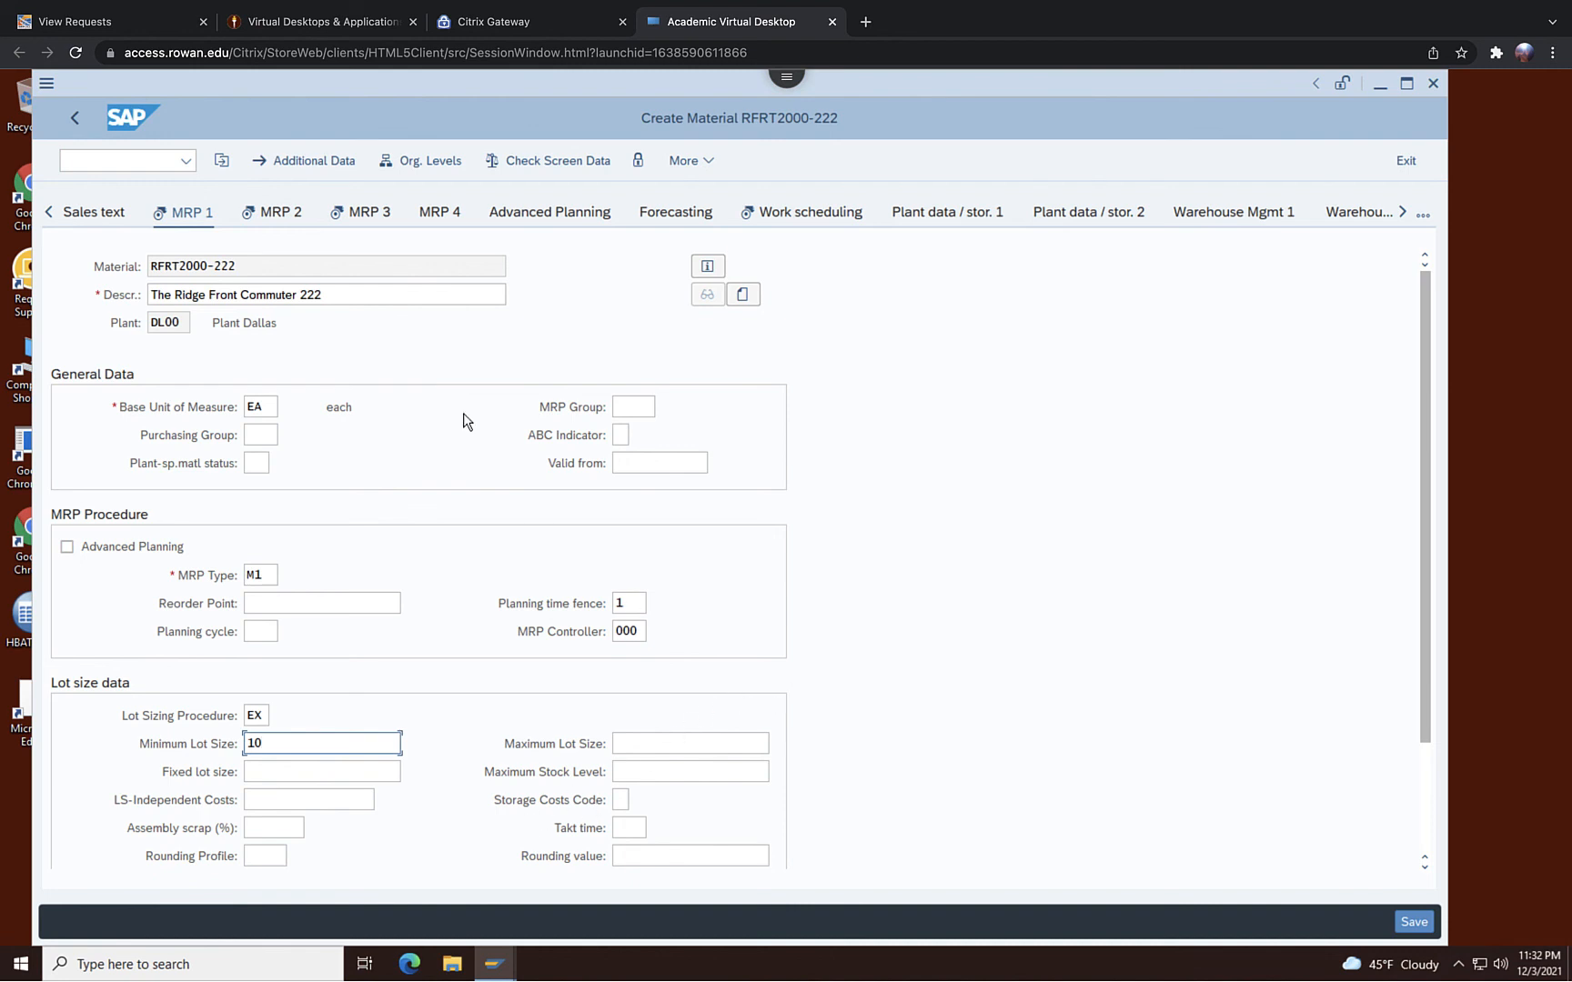
Switch to the MRP 2 view and choose procurement type X (Both procurement types) from the possible entries
click(272, 216)
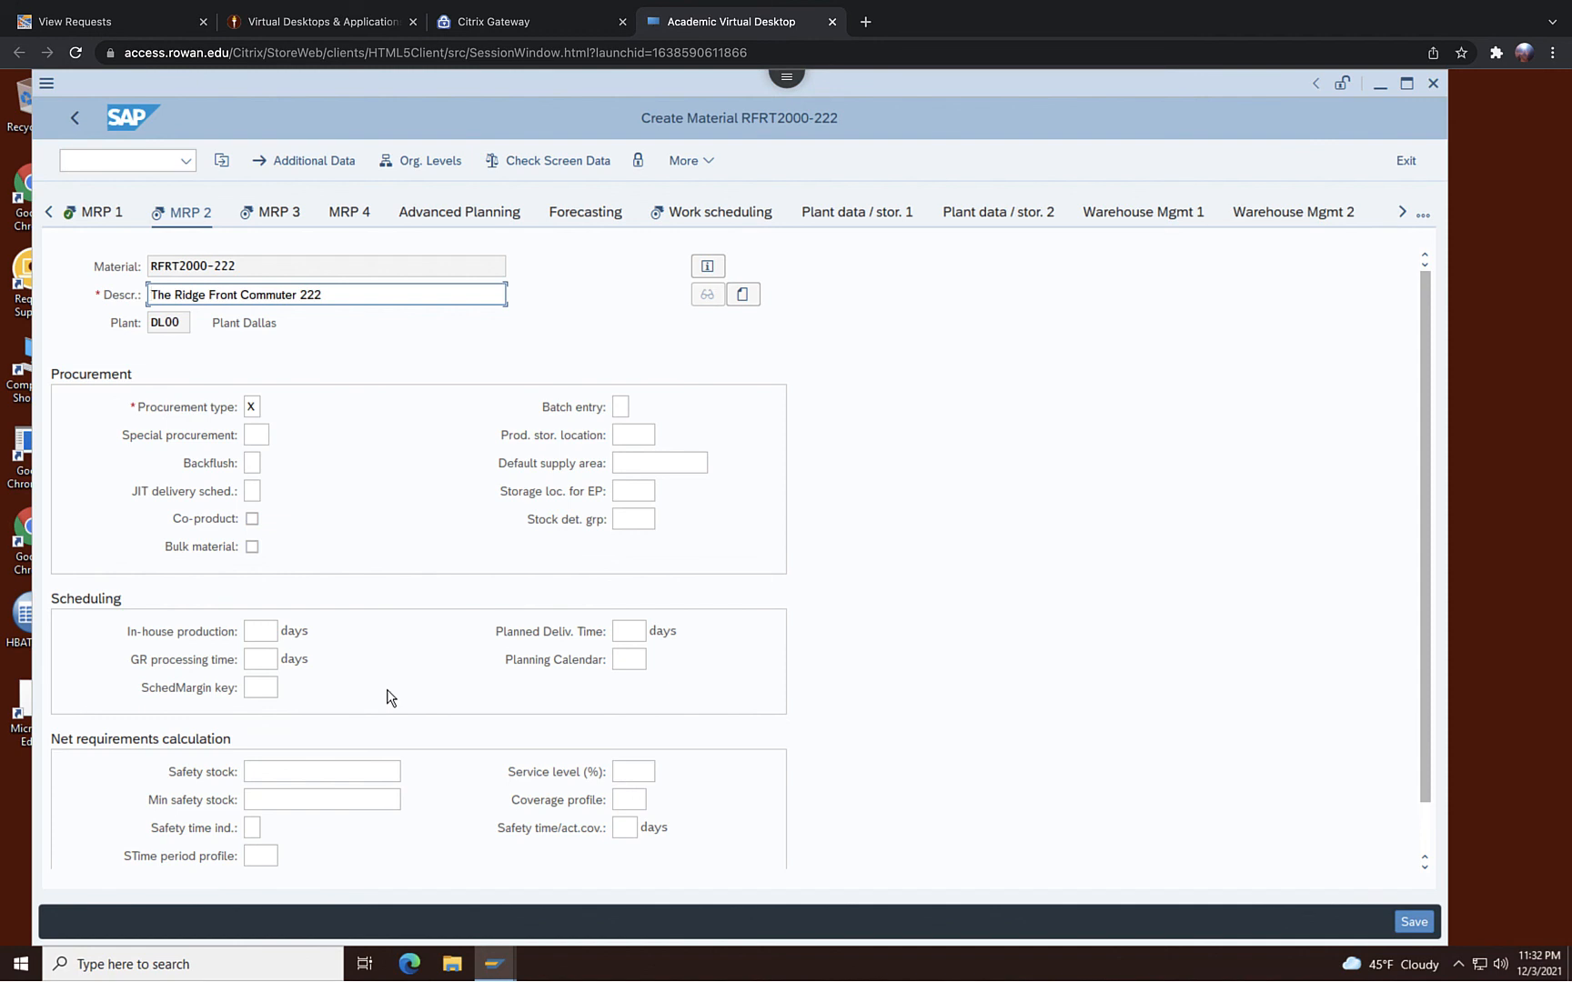
click(254, 407)
click(270, 409)
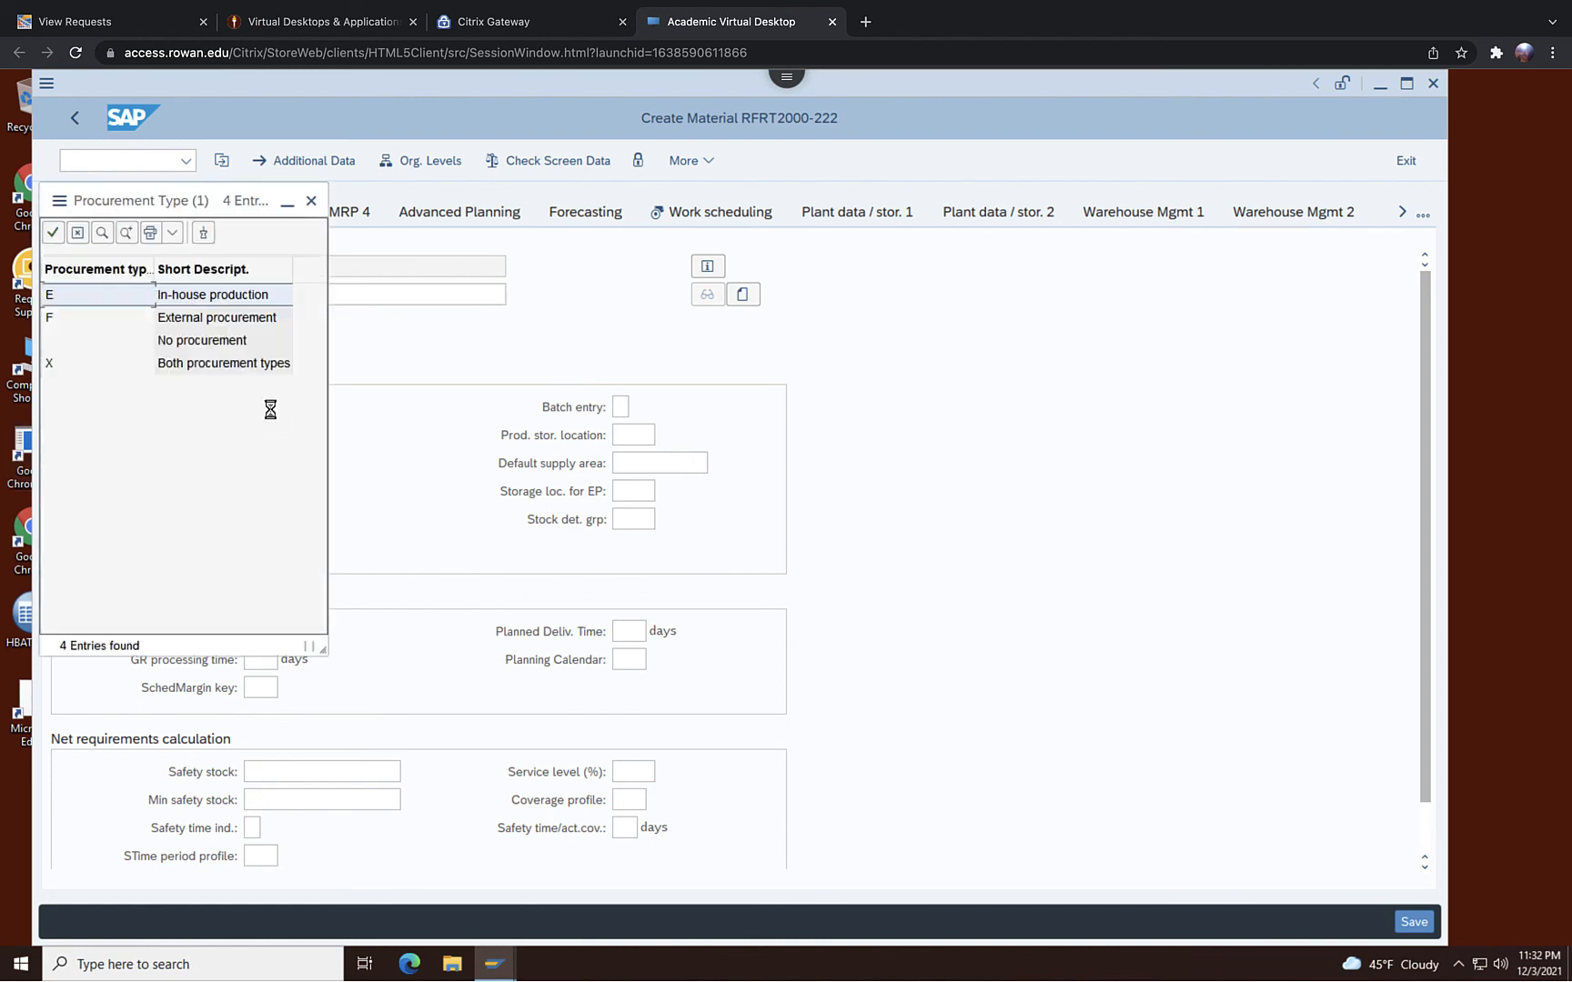
click(218, 365)
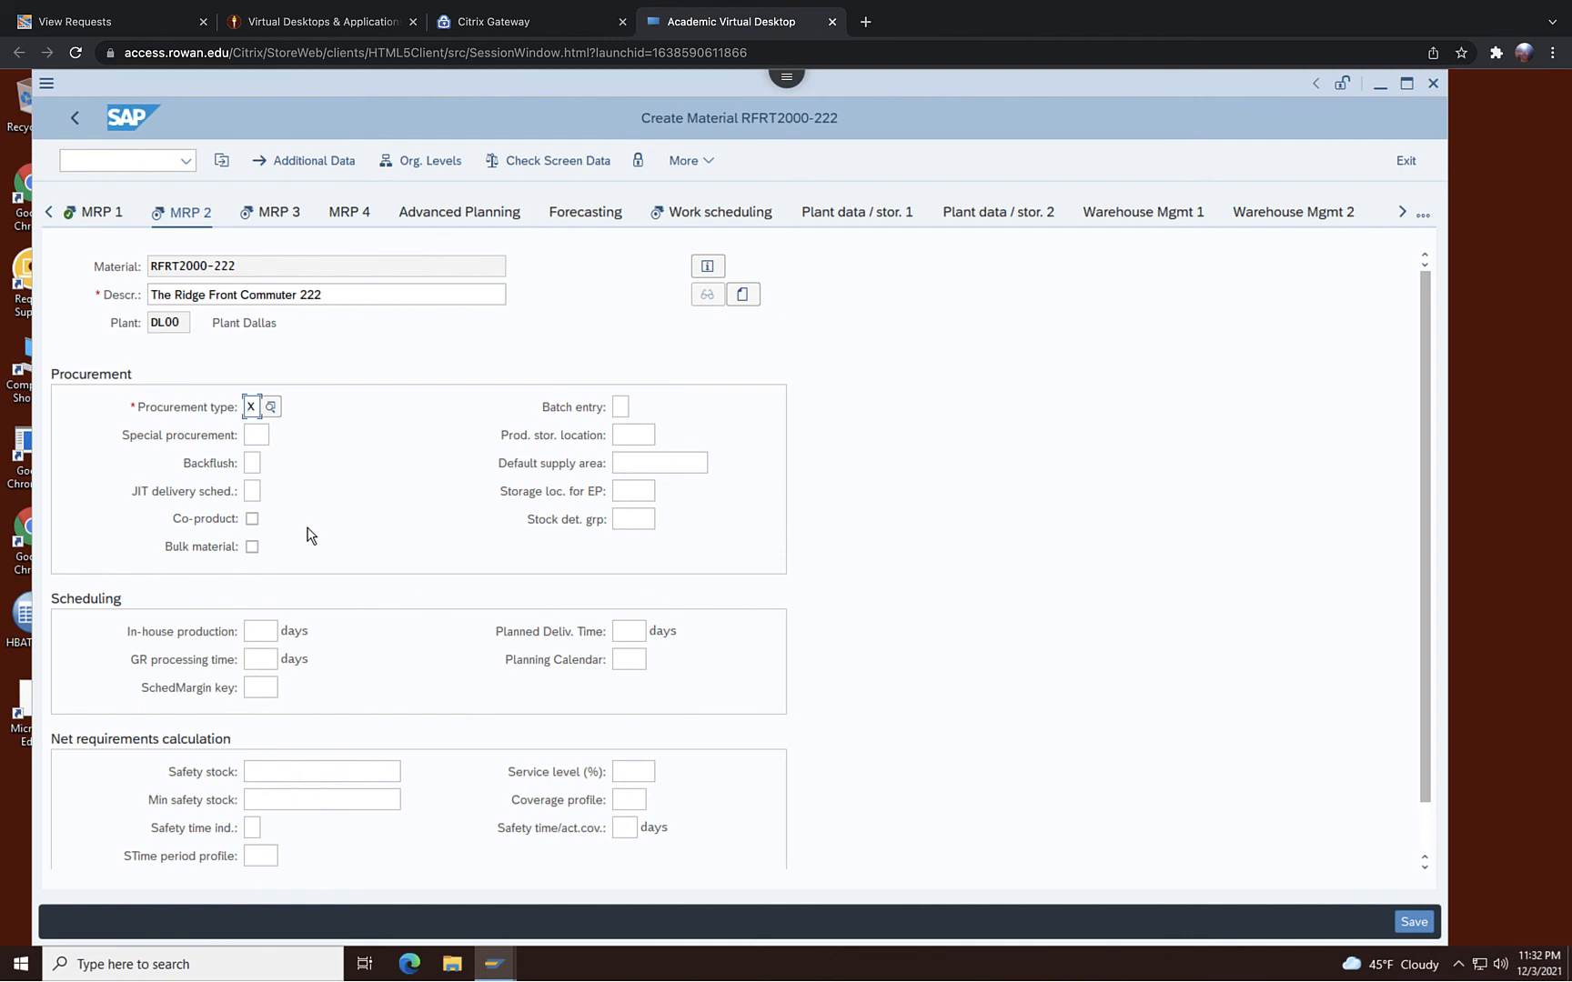
Set the in-house production time to 1 day and choose scheduling margin key 001 from the possible entries
click(262, 630)
text(1)
click(256, 682)
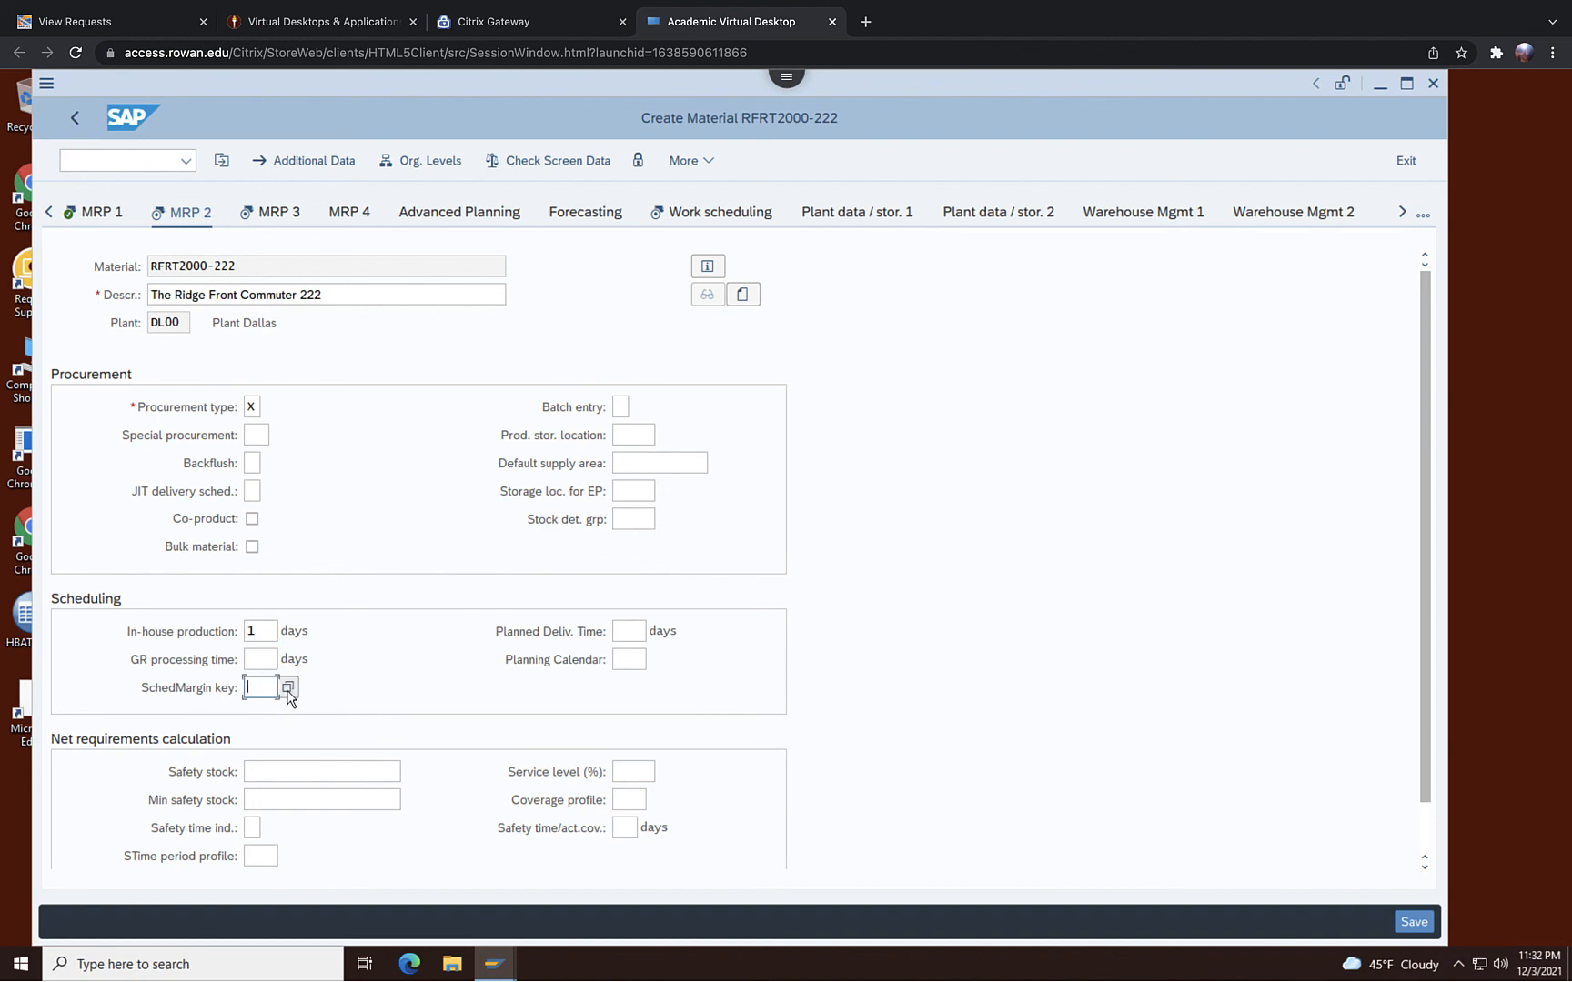
click(288, 687)
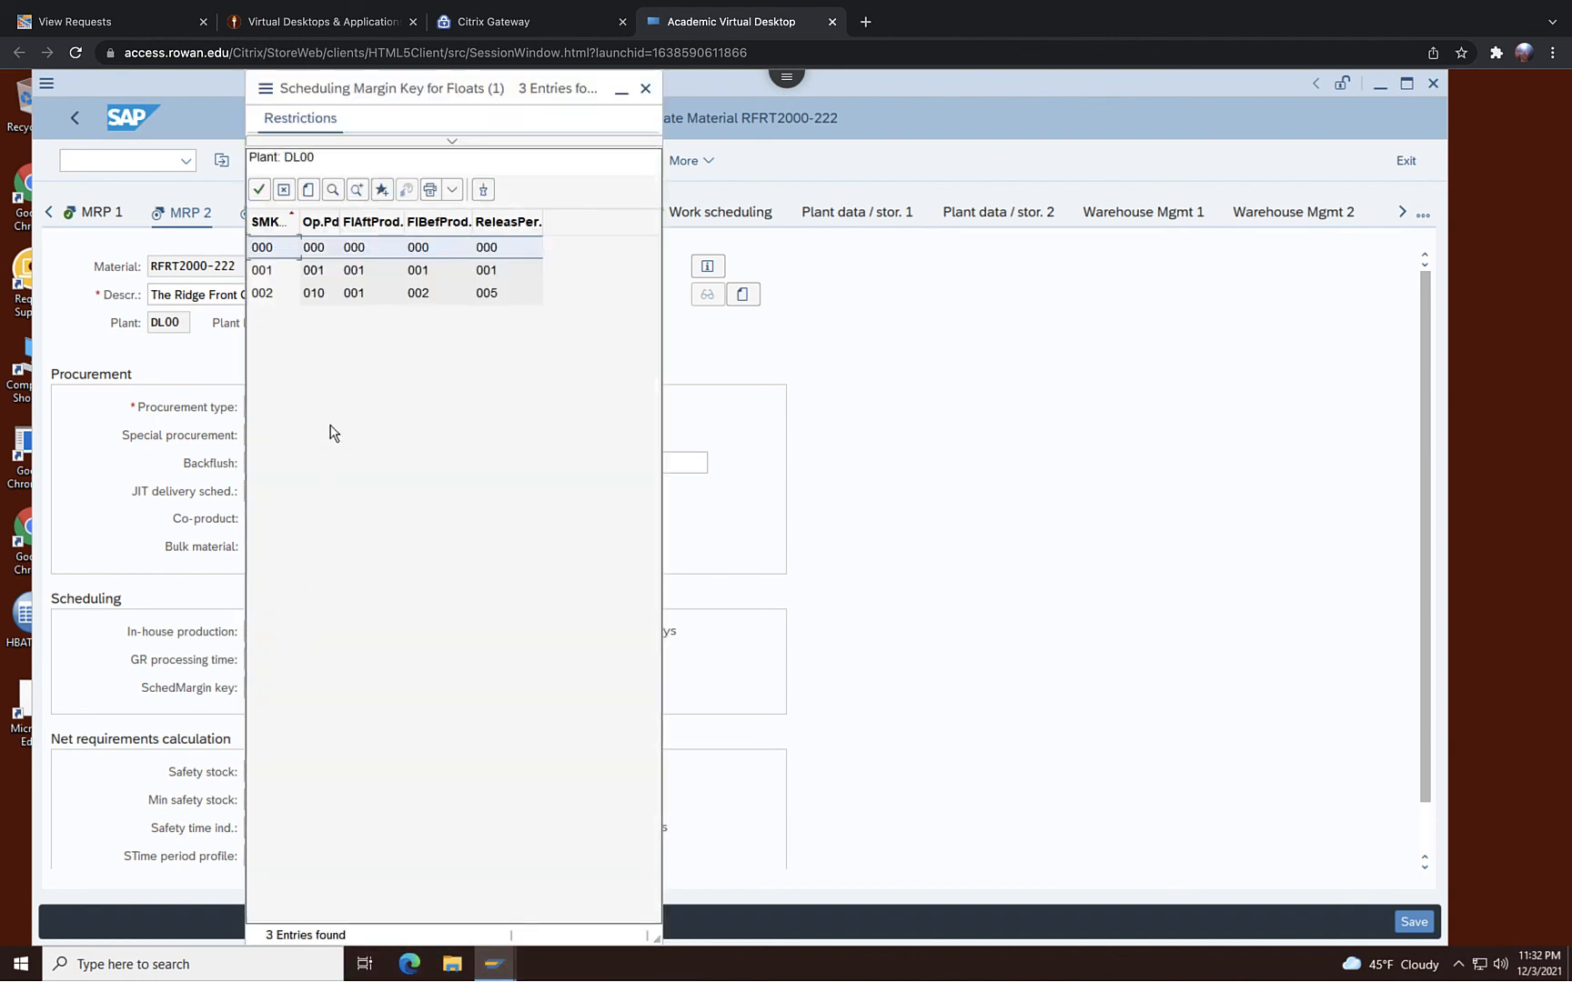
click(299, 272)
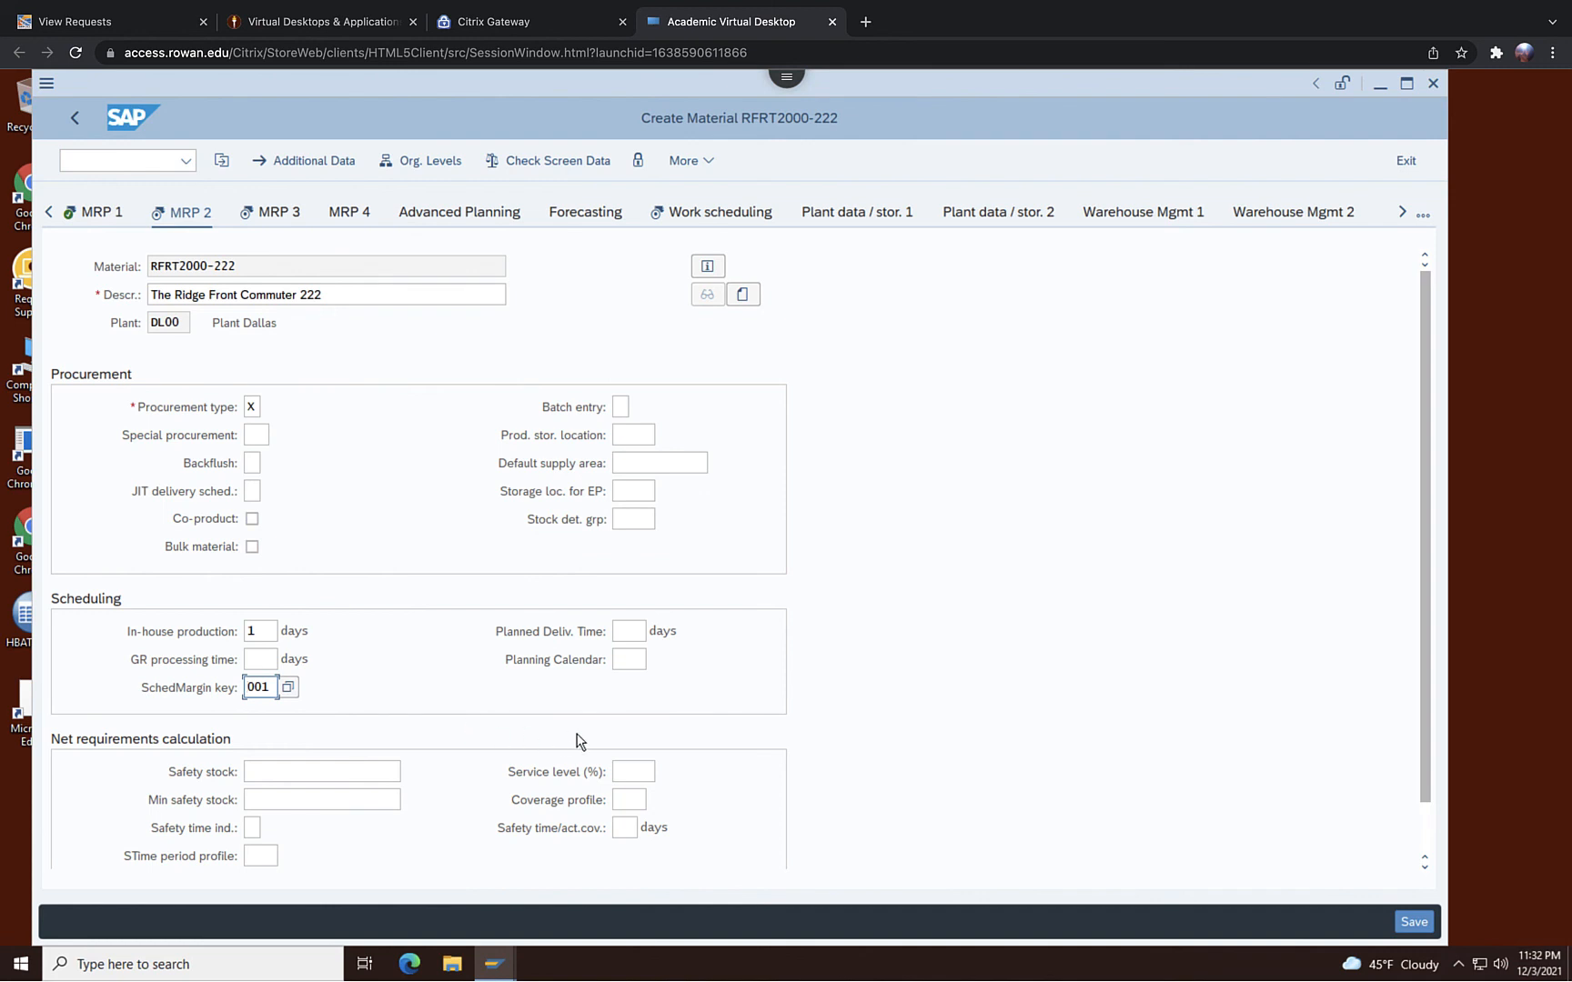
Set the safety stock to 50 in the net requirements calculation of the MRP 2 view
click(347, 772)
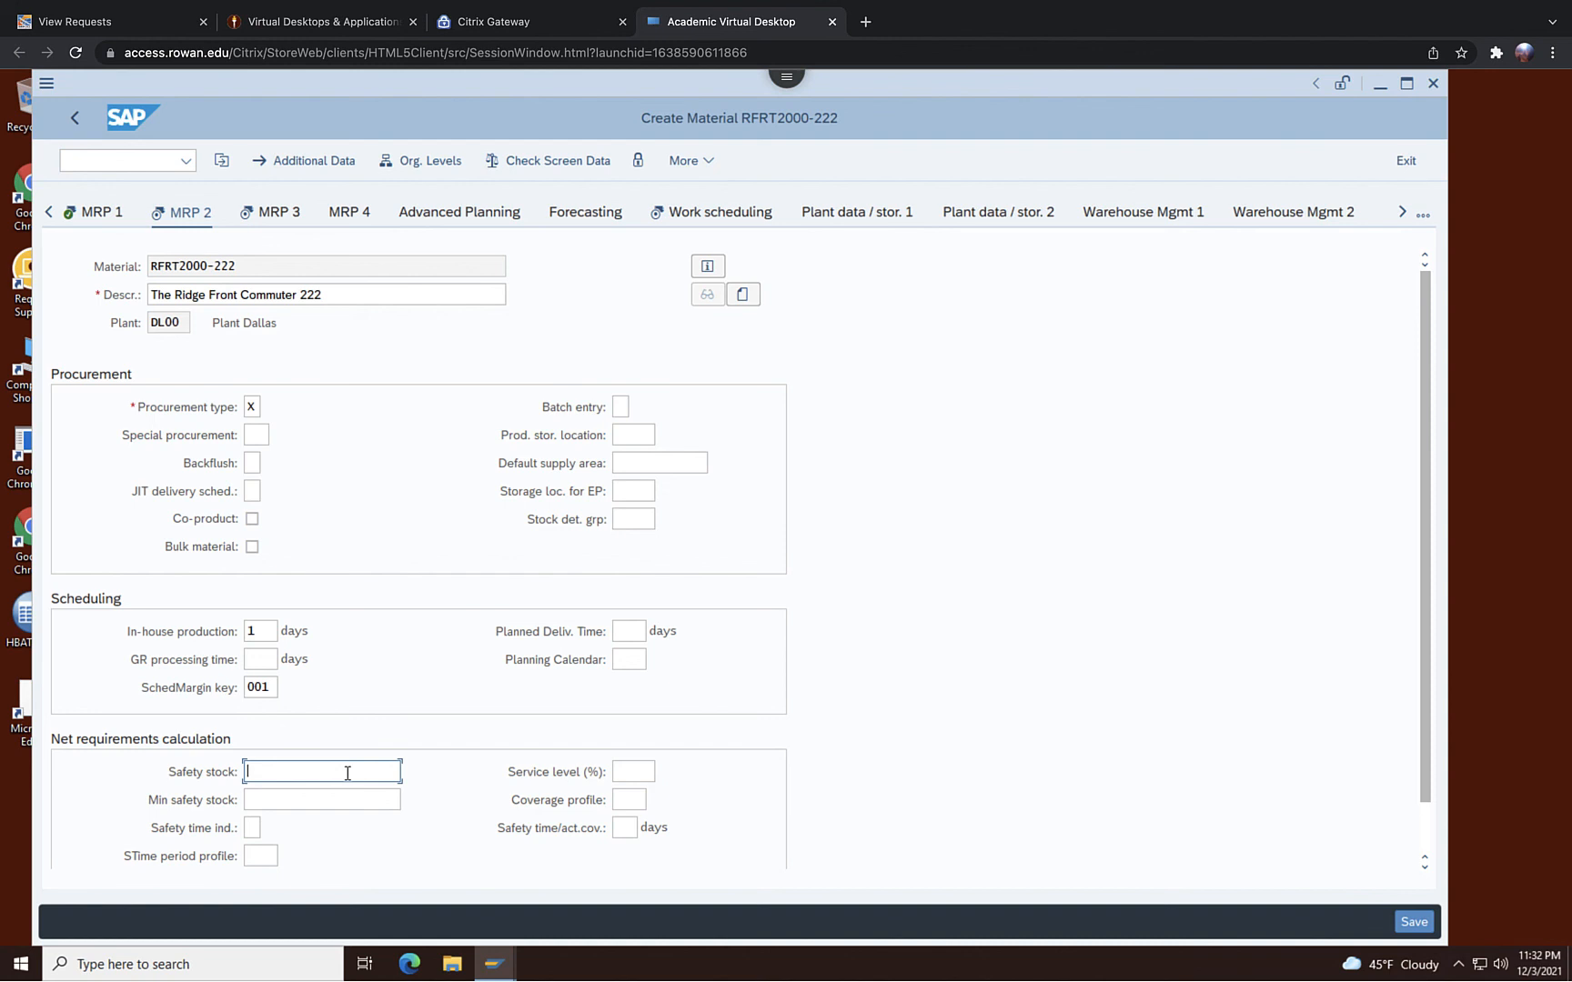
text(50)
scroll(1020, 645, down, 1)
scroll(1021, 646, down, 1)
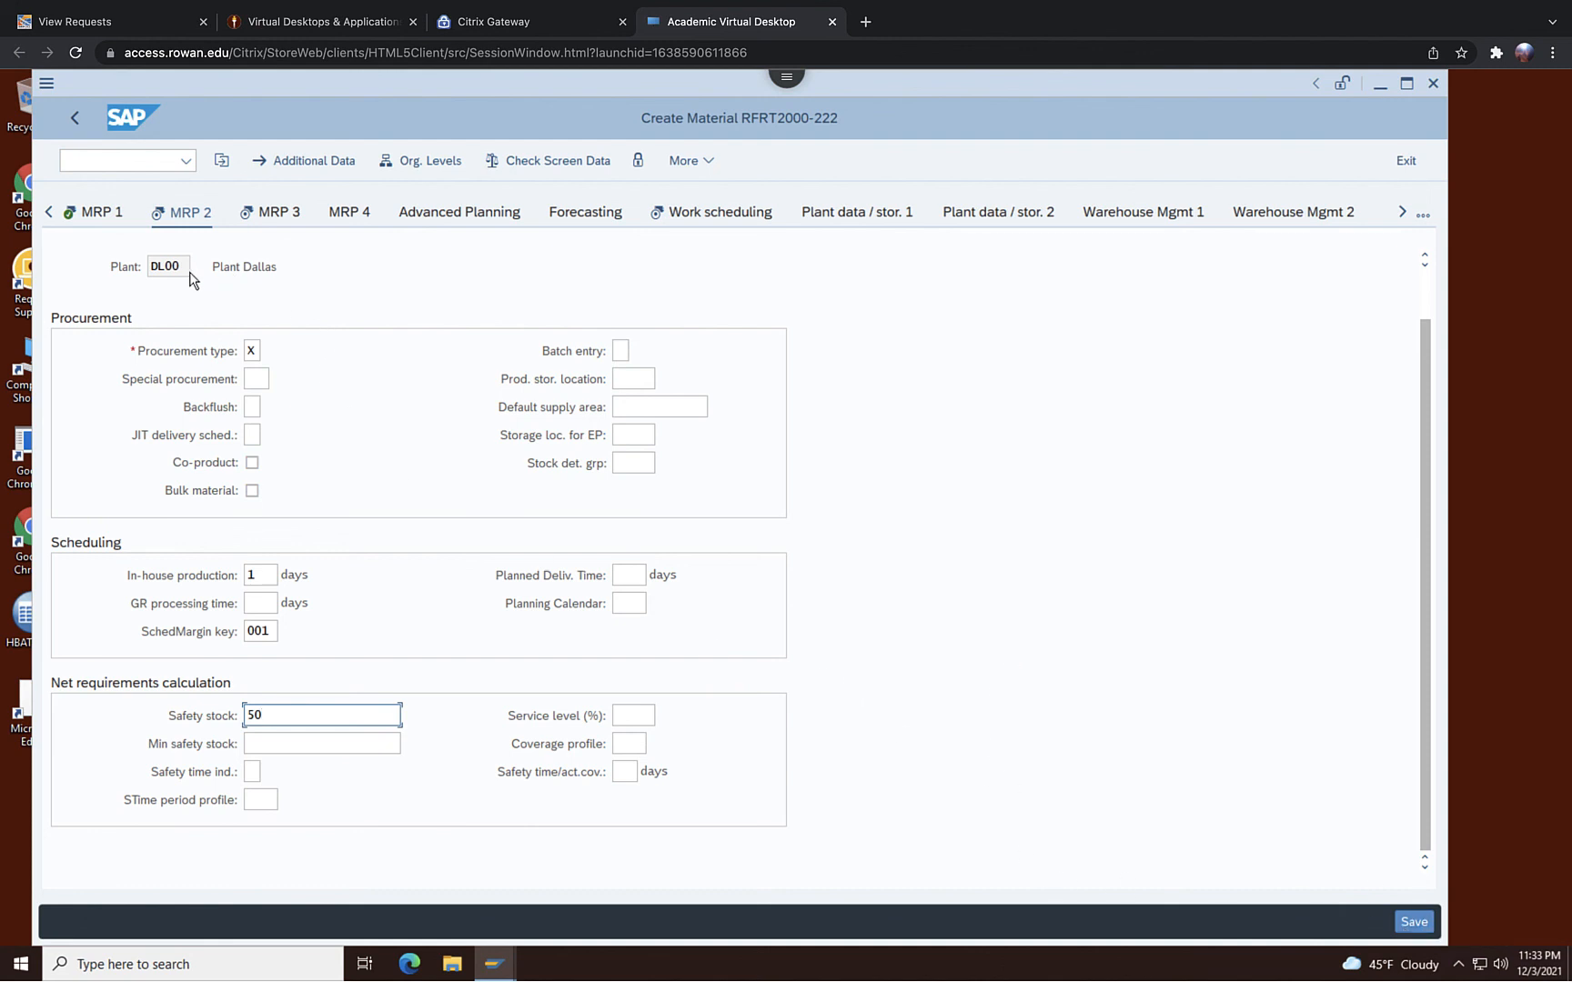
Switch to the MRP 3 view and choose planning strategy group 10 (Make-to-stock production) from the possible entries
click(279, 214)
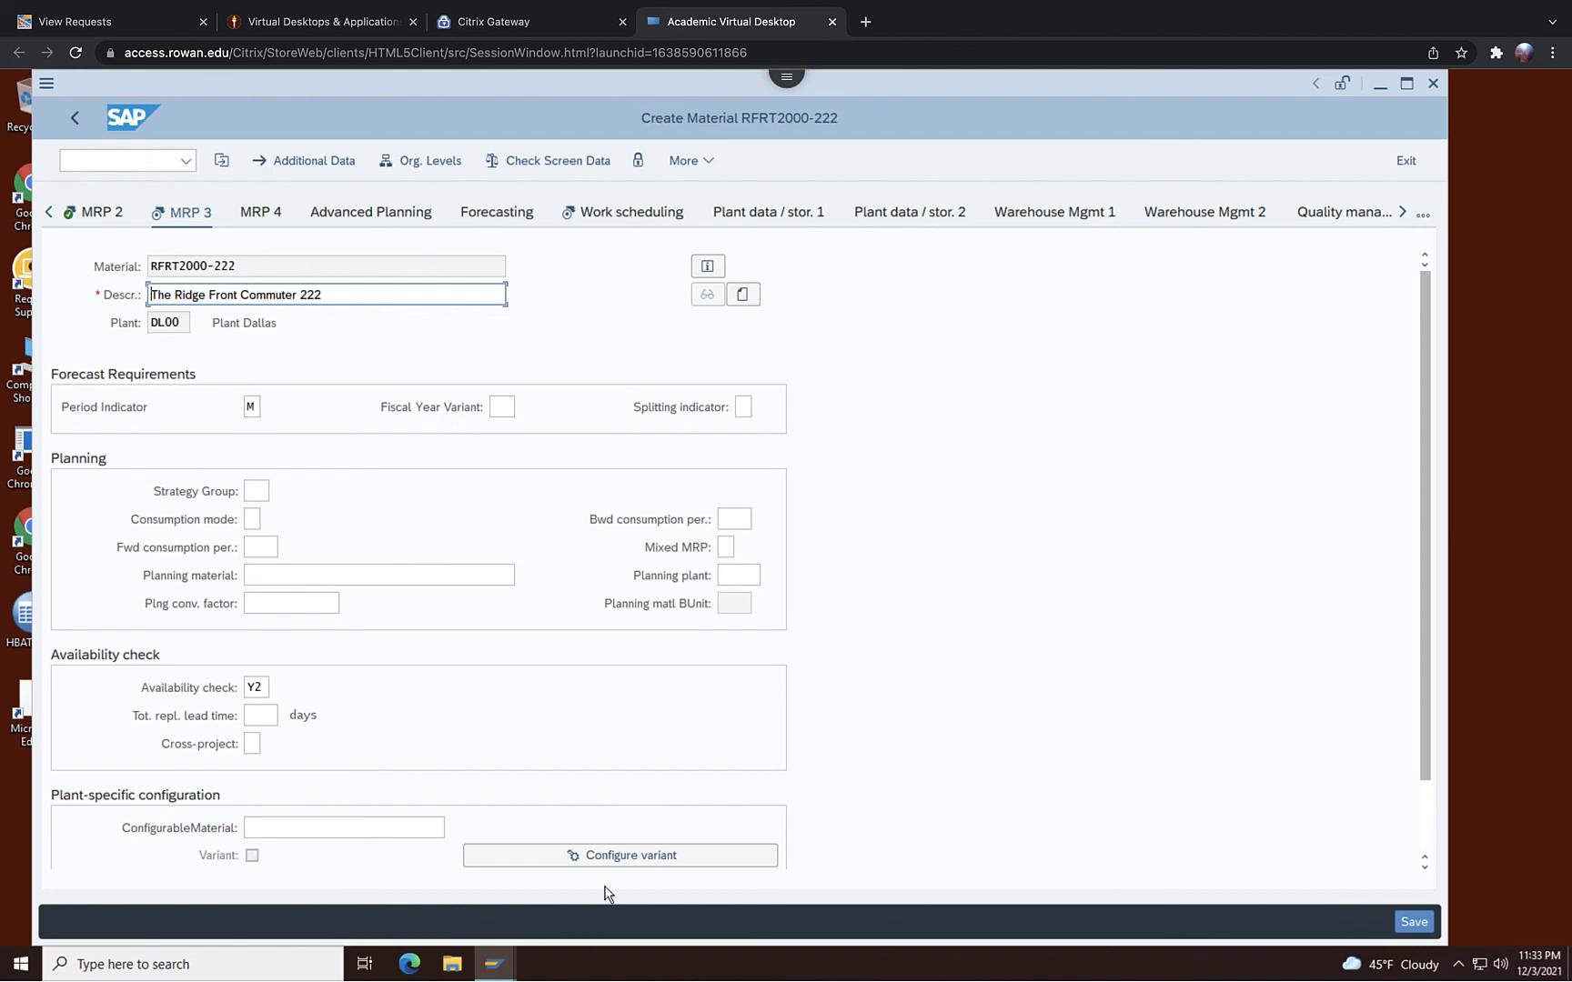
click(256, 490)
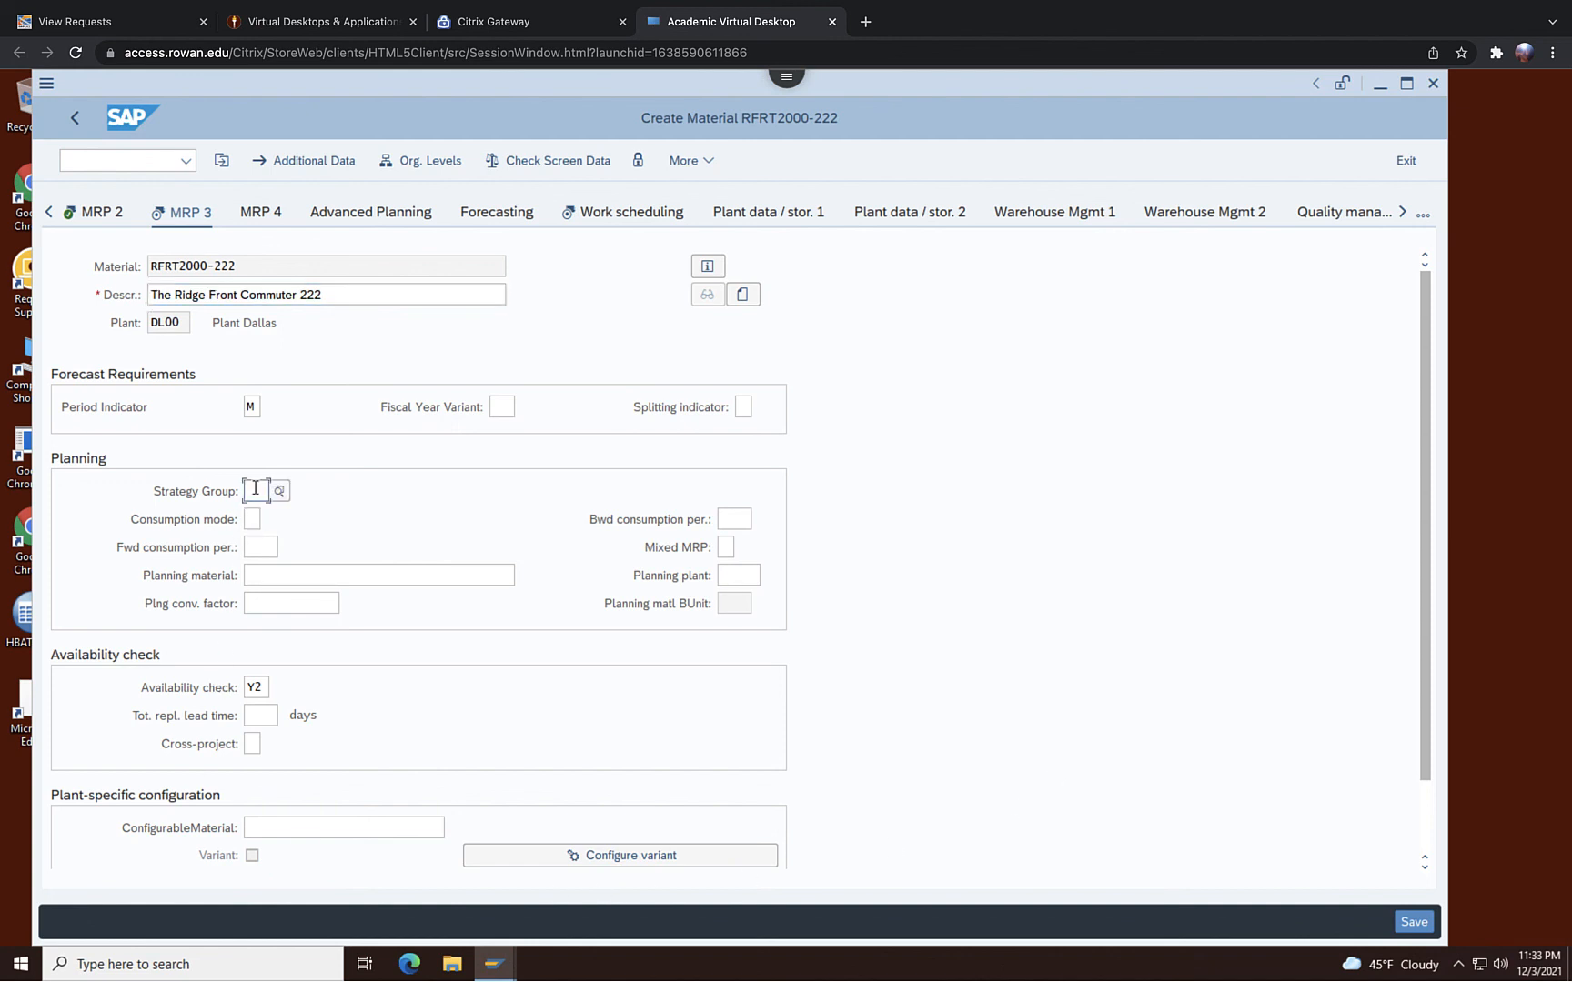
click(280, 491)
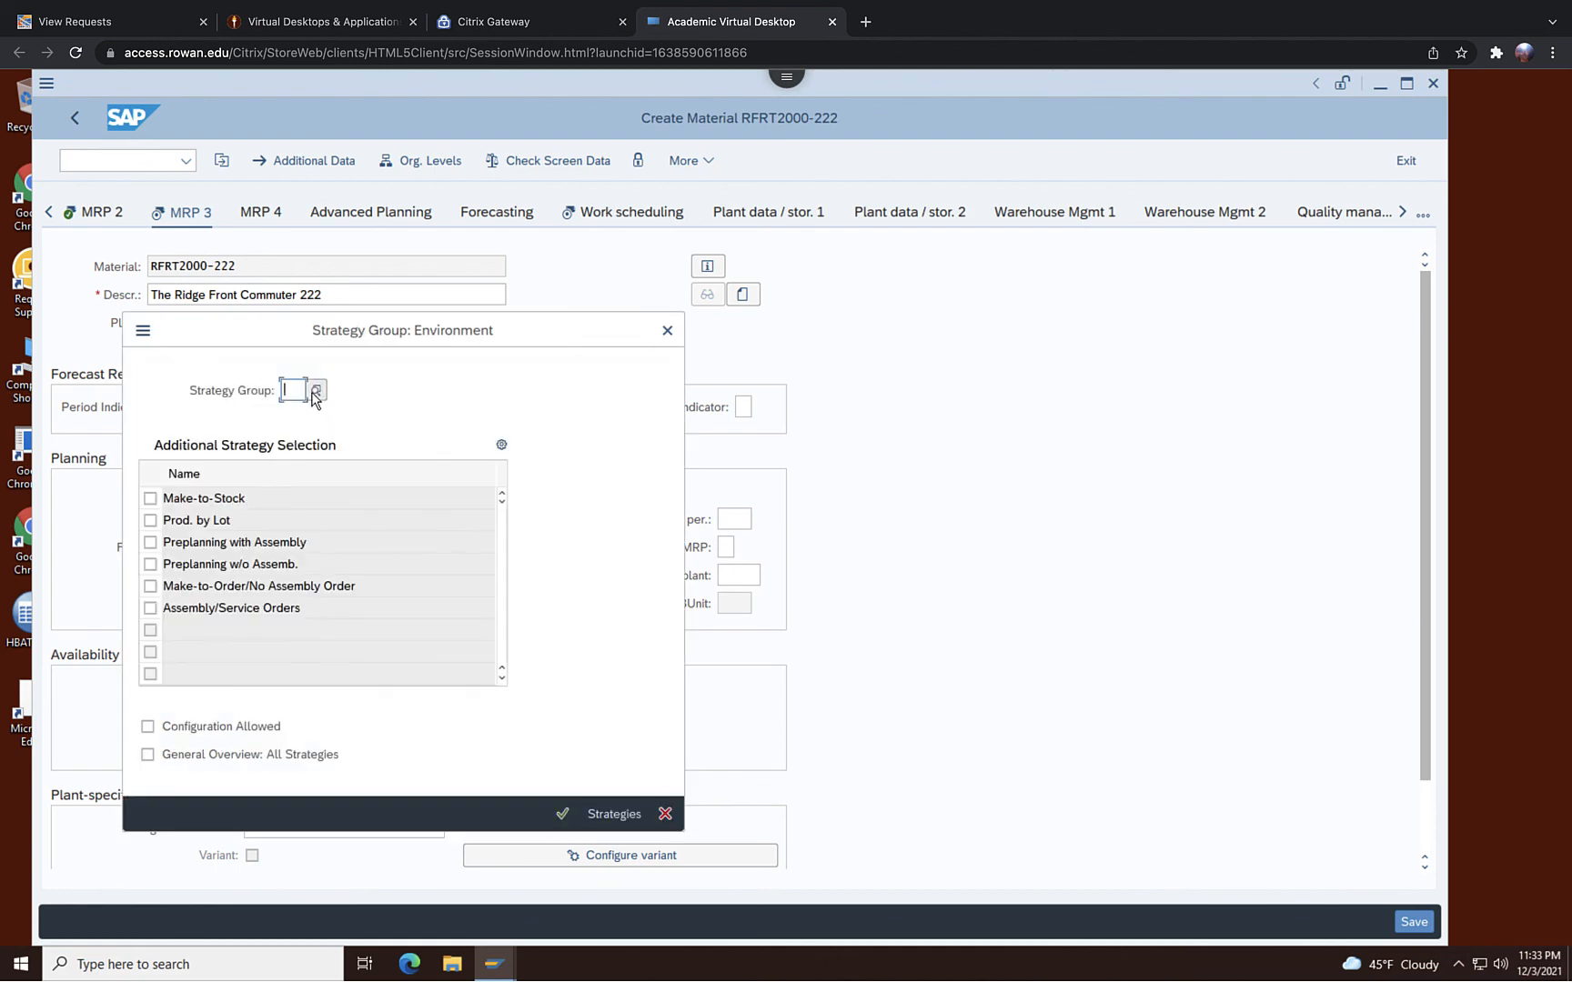
click(316, 392)
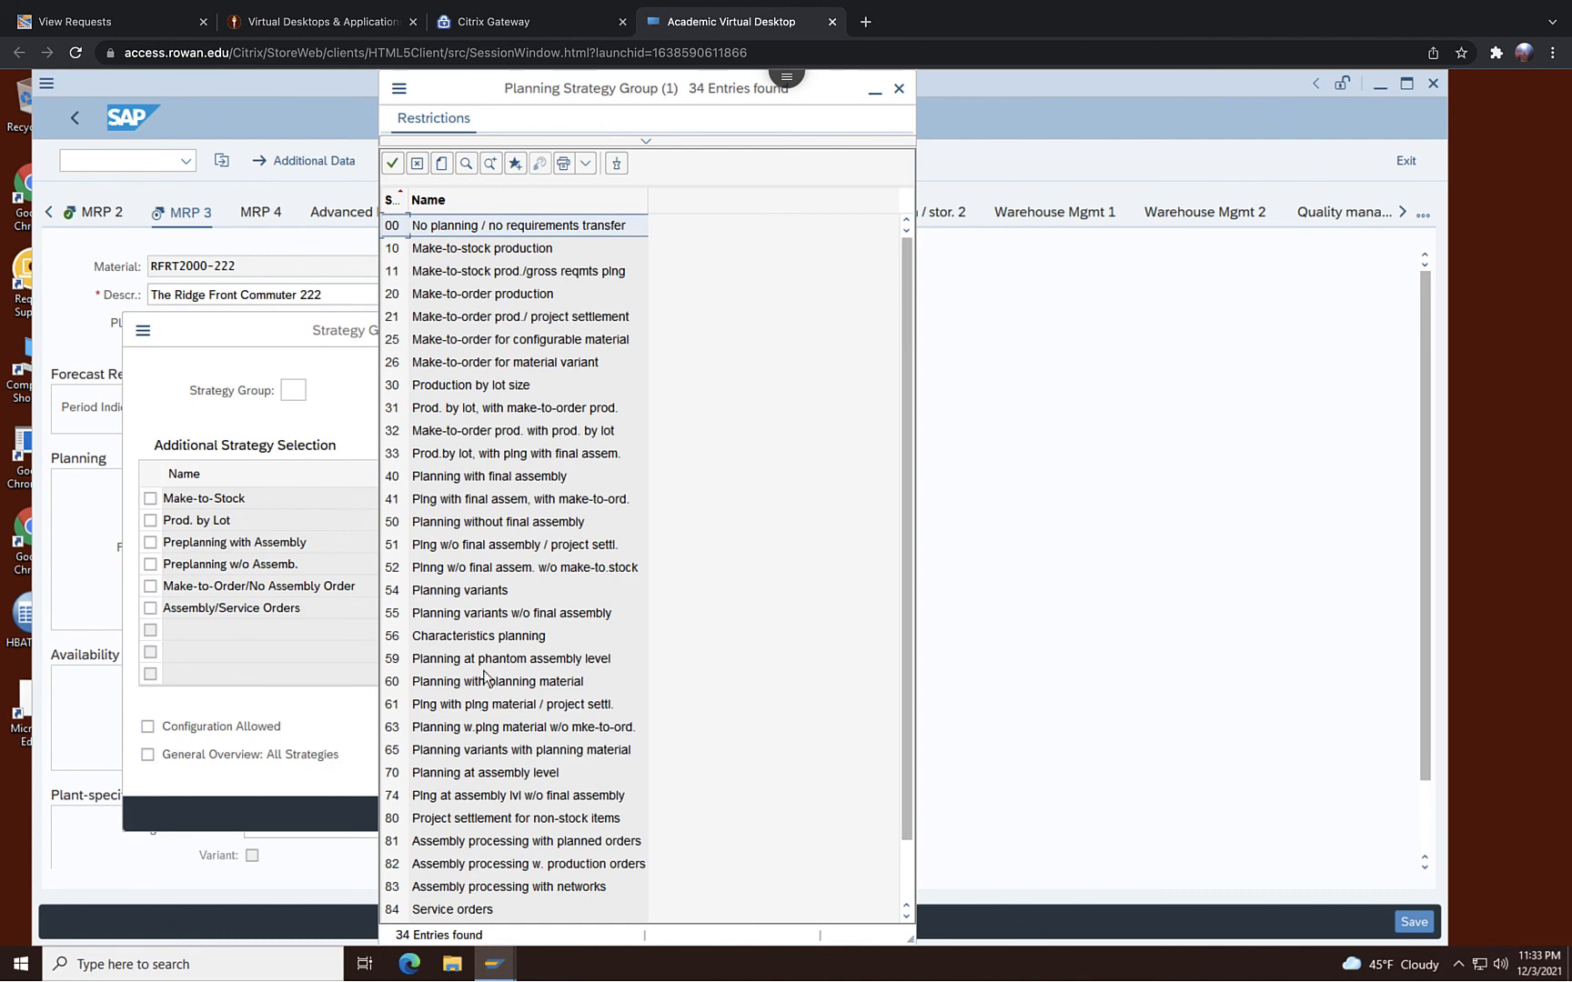
click(481, 251)
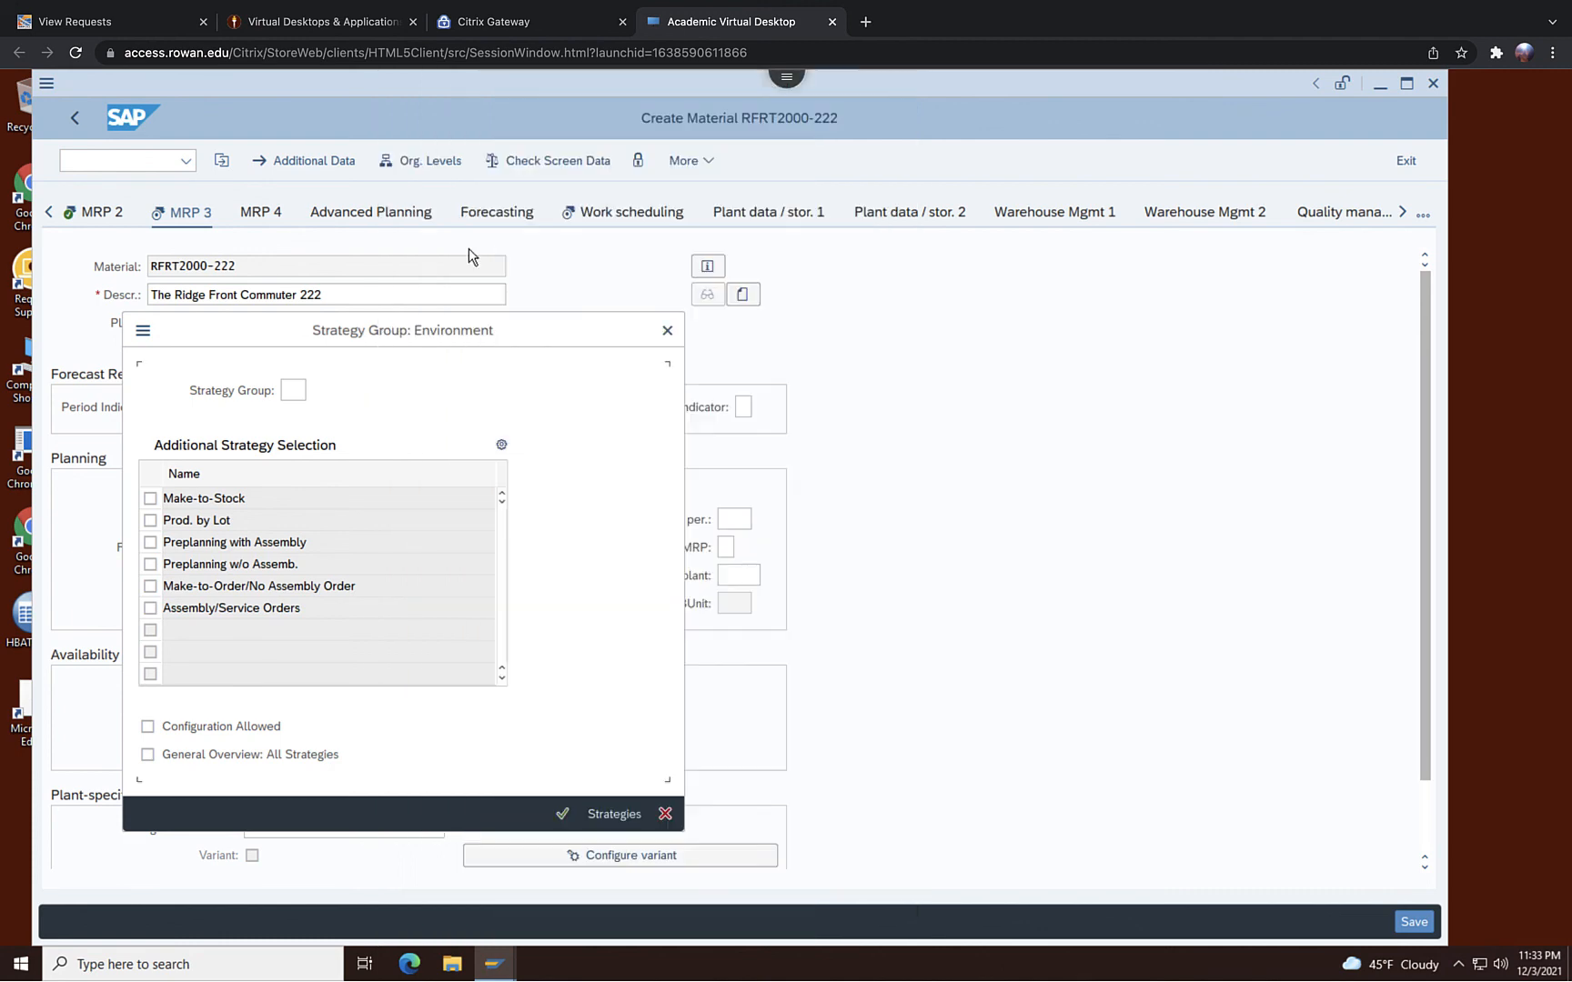
click(562, 813)
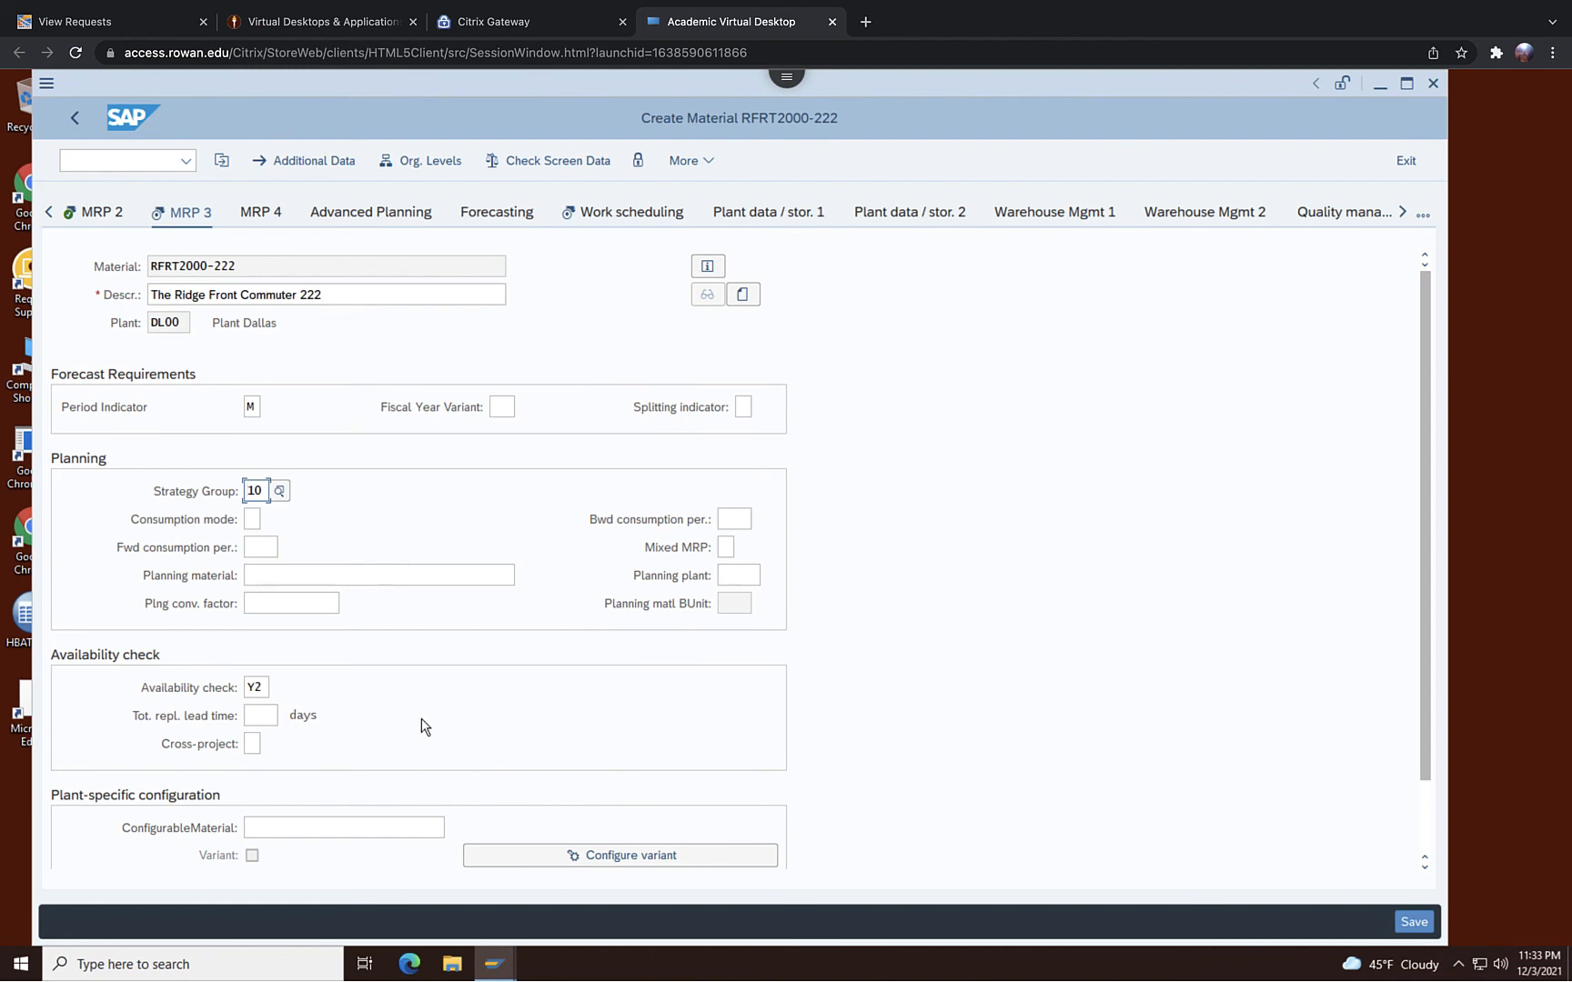
Change the availability check to checking group 02 (Individ.requirements) from the possible entries
click(264, 689)
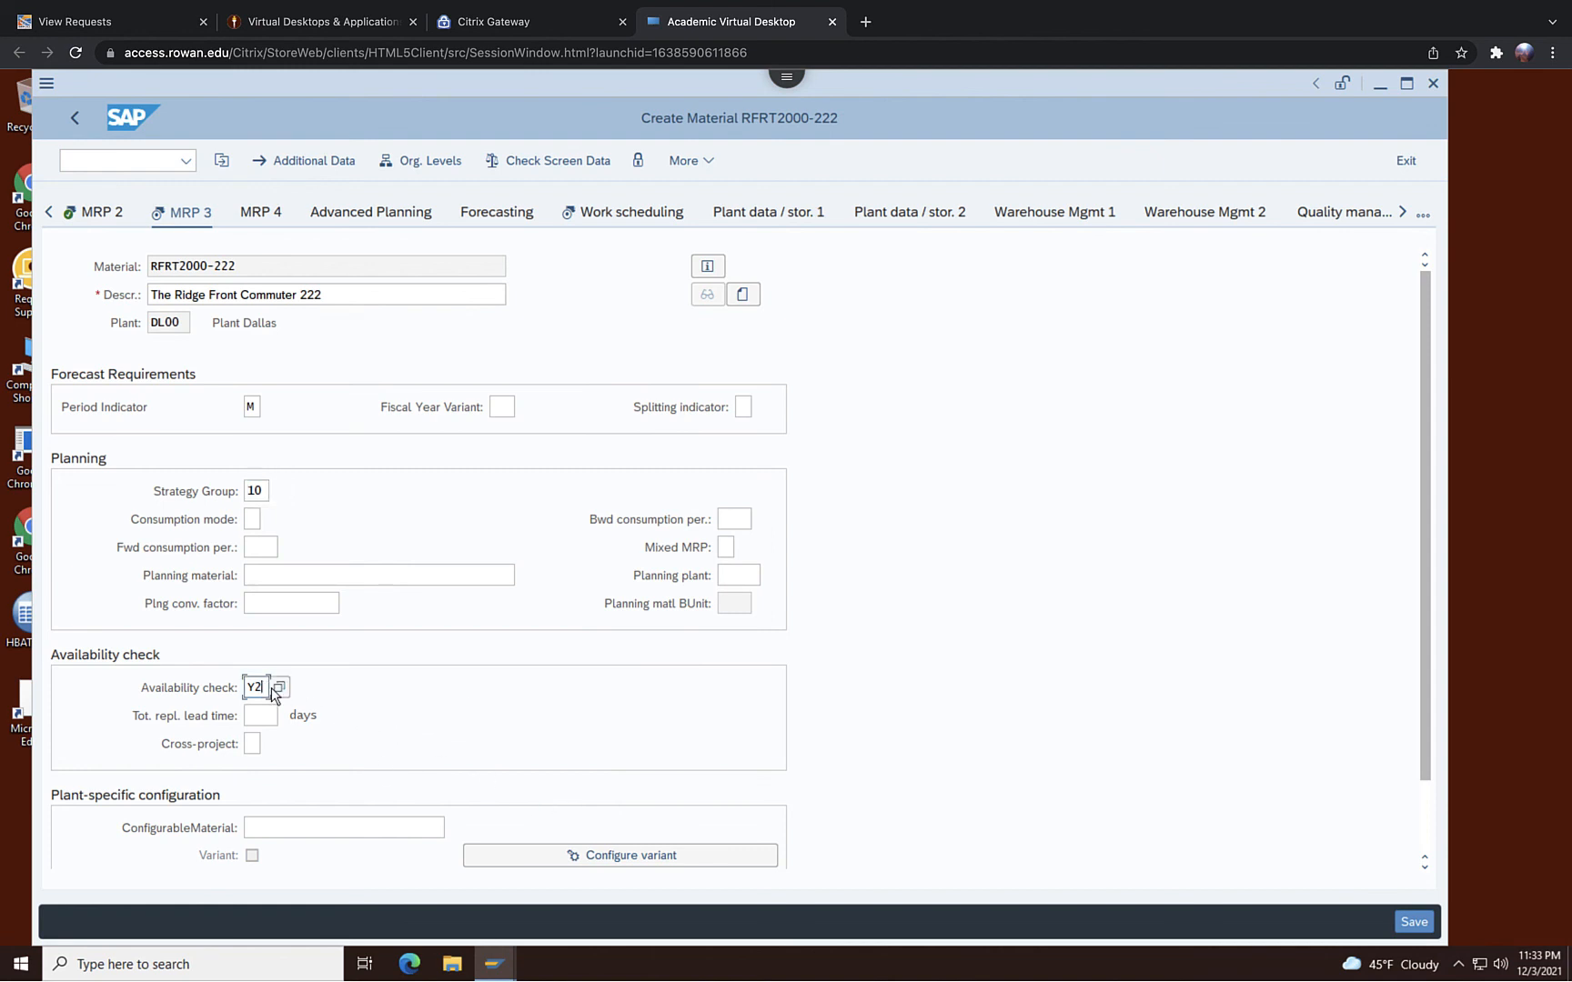
click(274, 688)
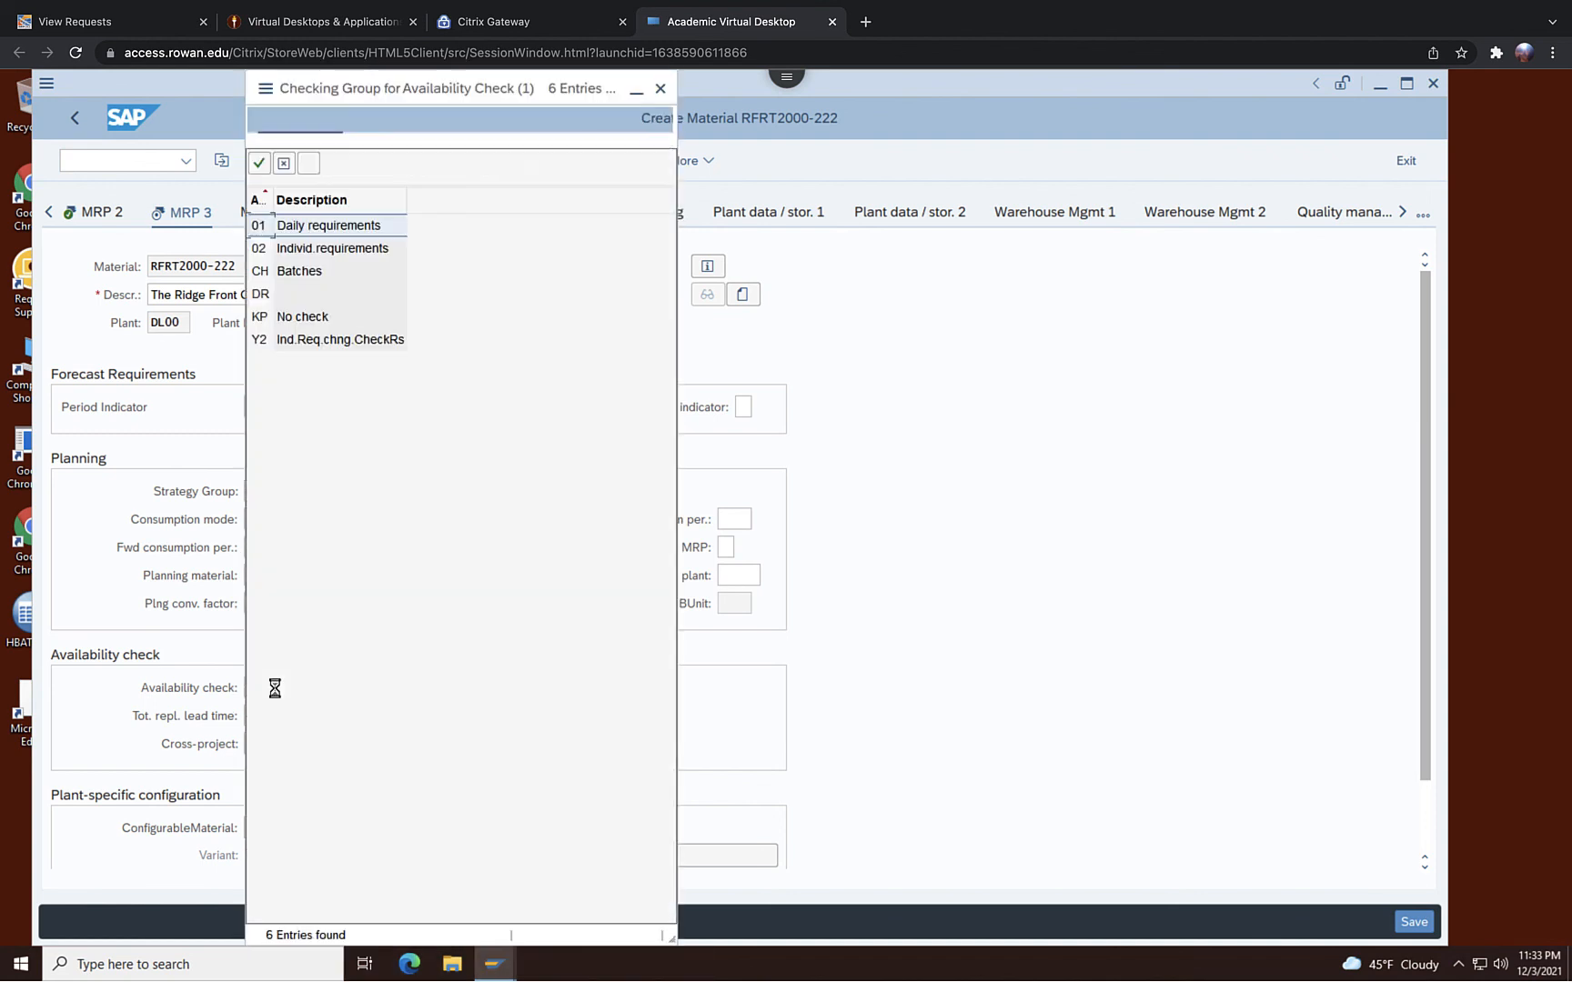
click(338, 253)
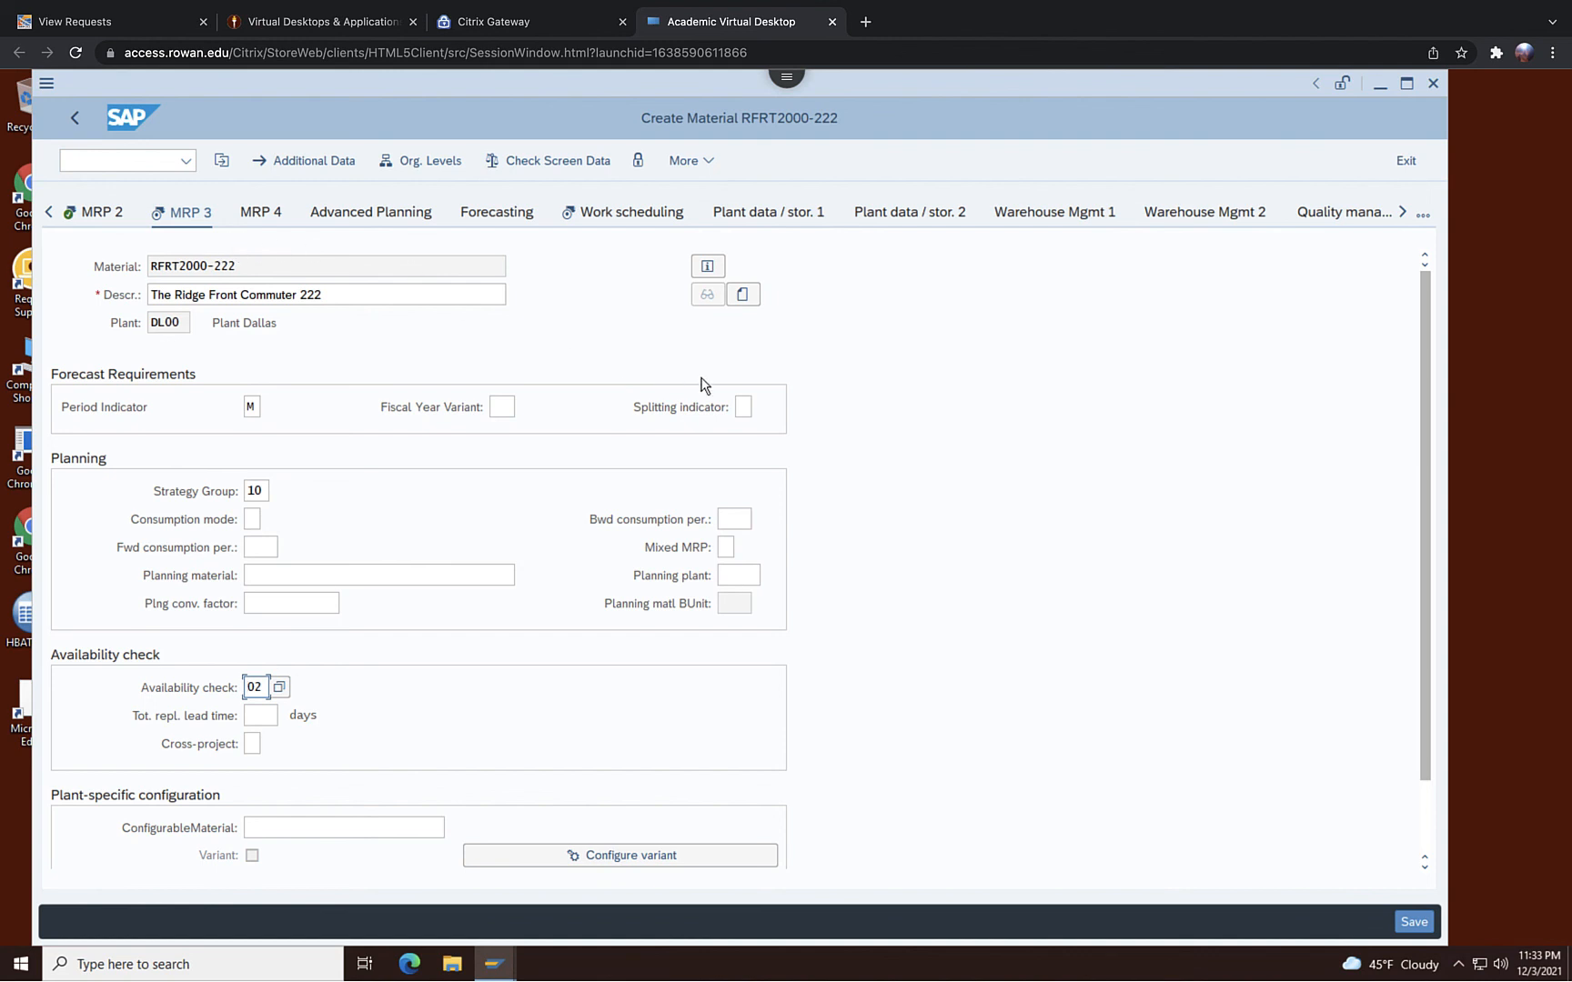
Switch to the Work scheduling view, dismissing the organizational levels prompt, and assign production supervisor 000 (DL Production Scheduler)
click(628, 216)
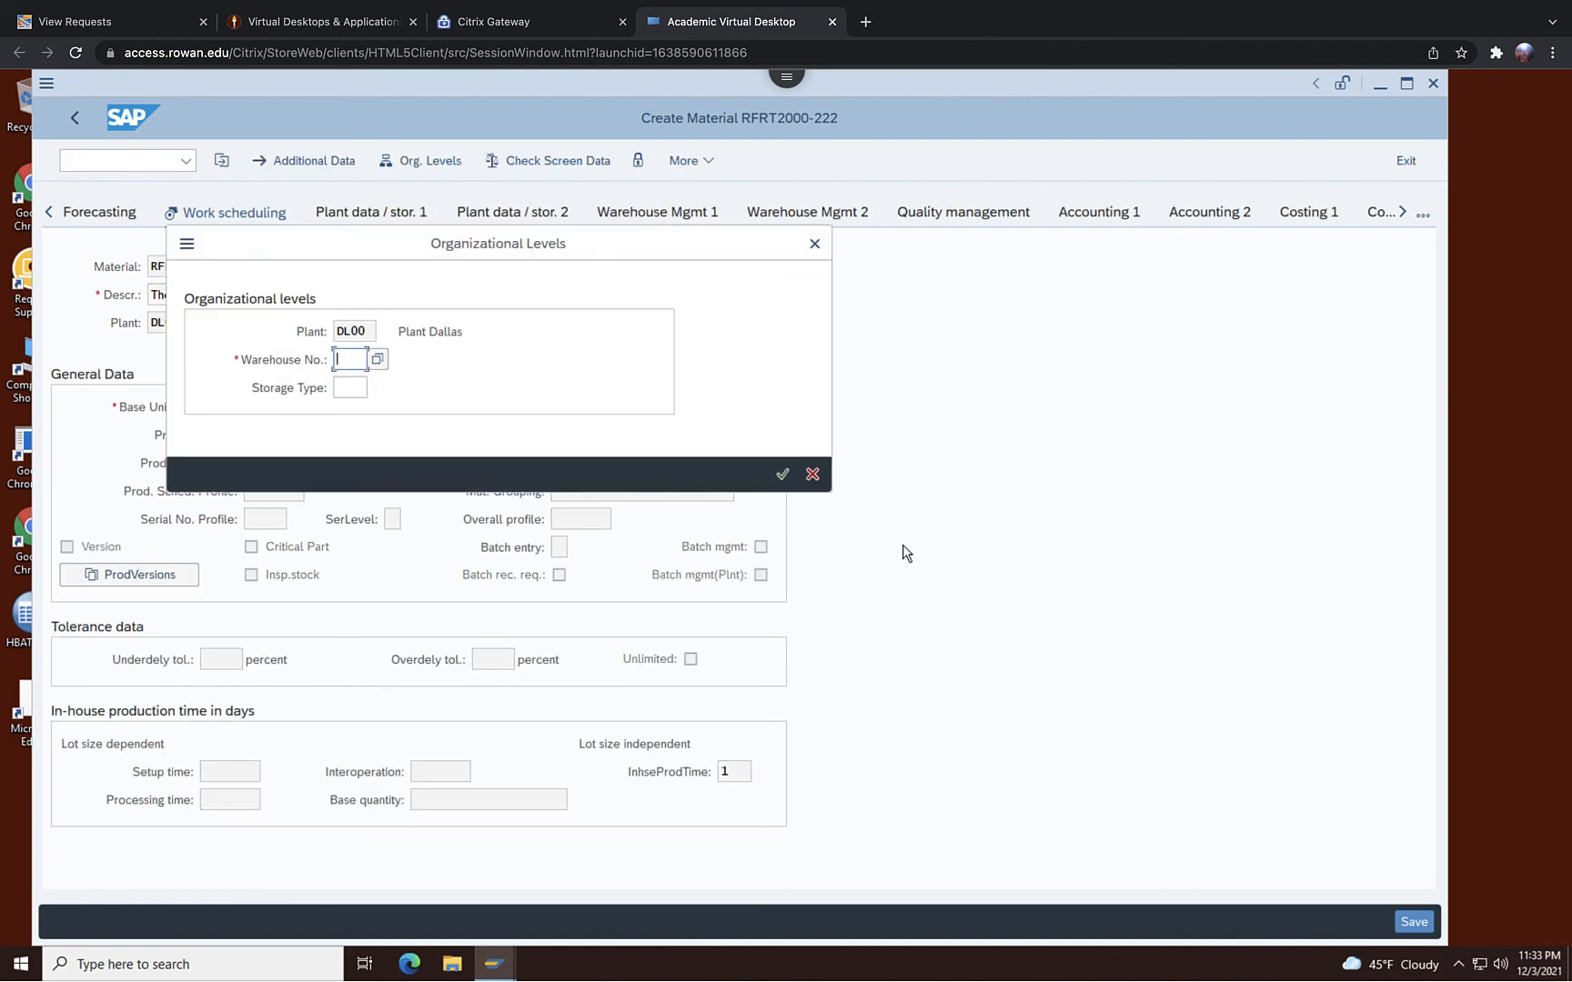
click(813, 243)
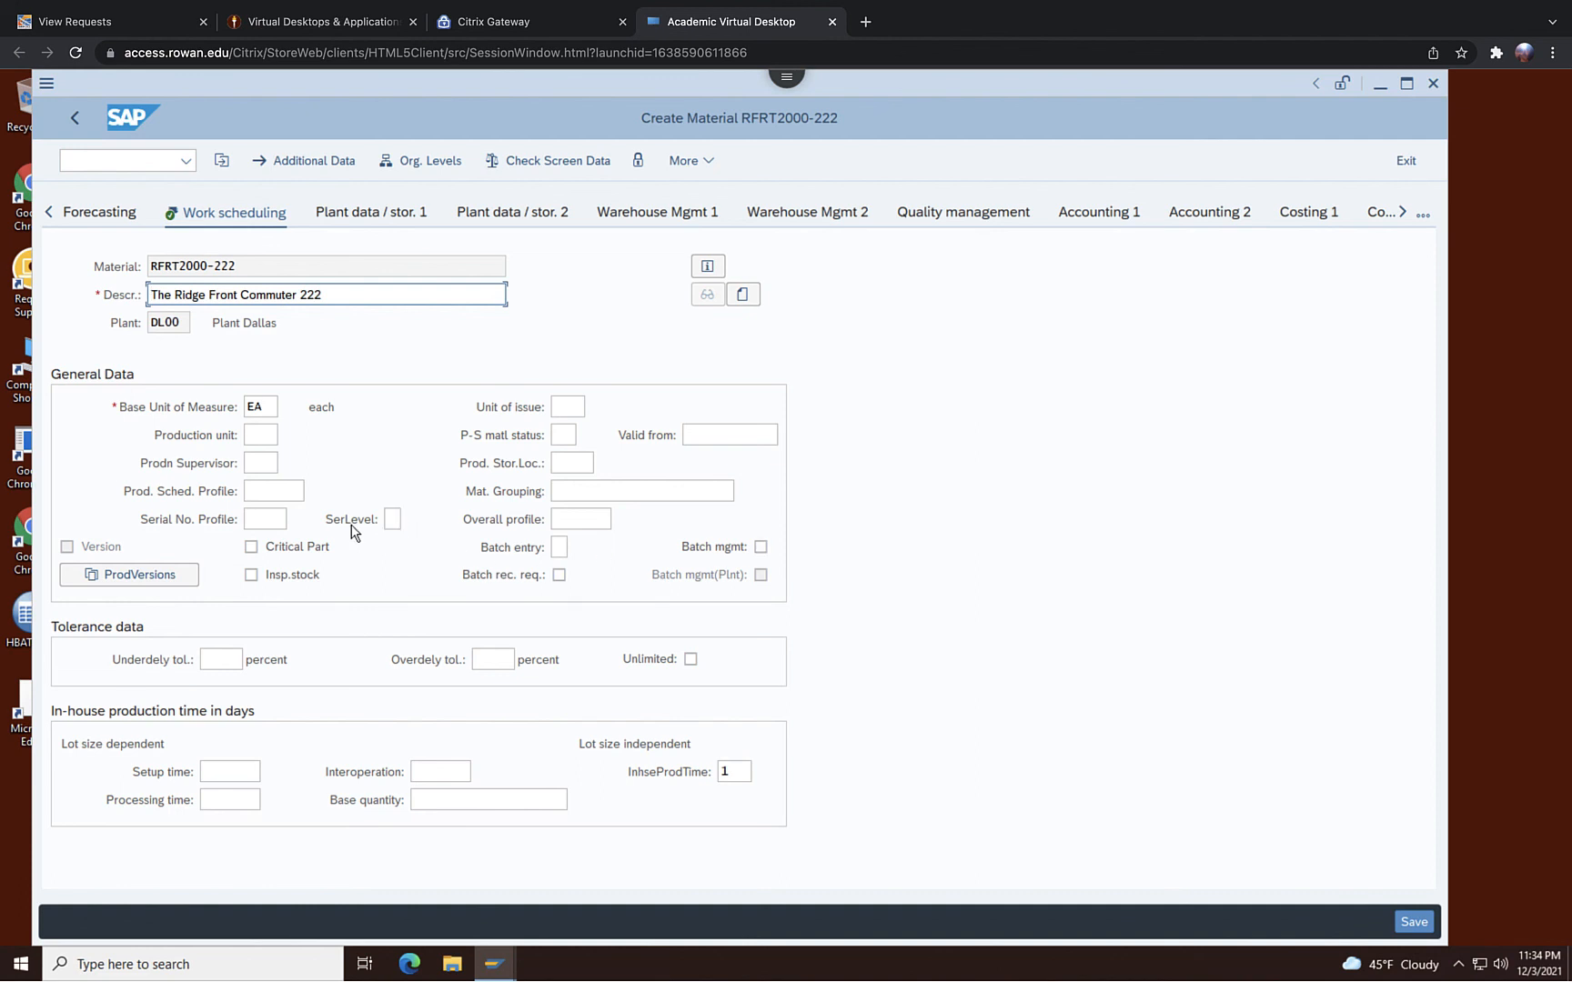
click(271, 464)
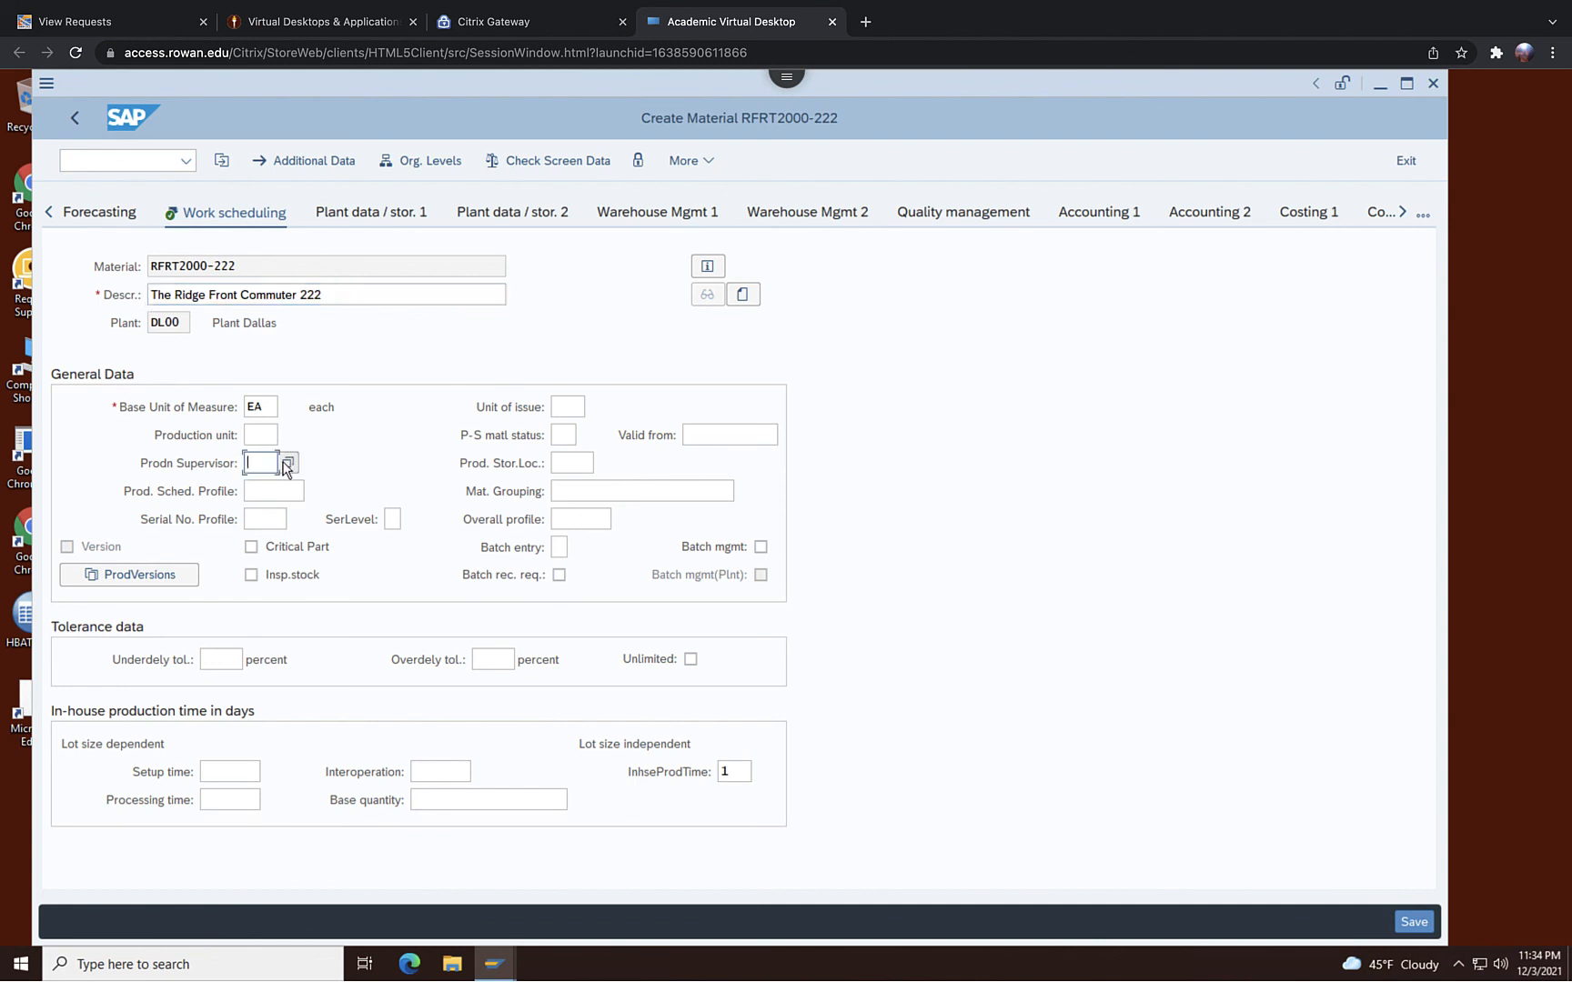
key(F4)
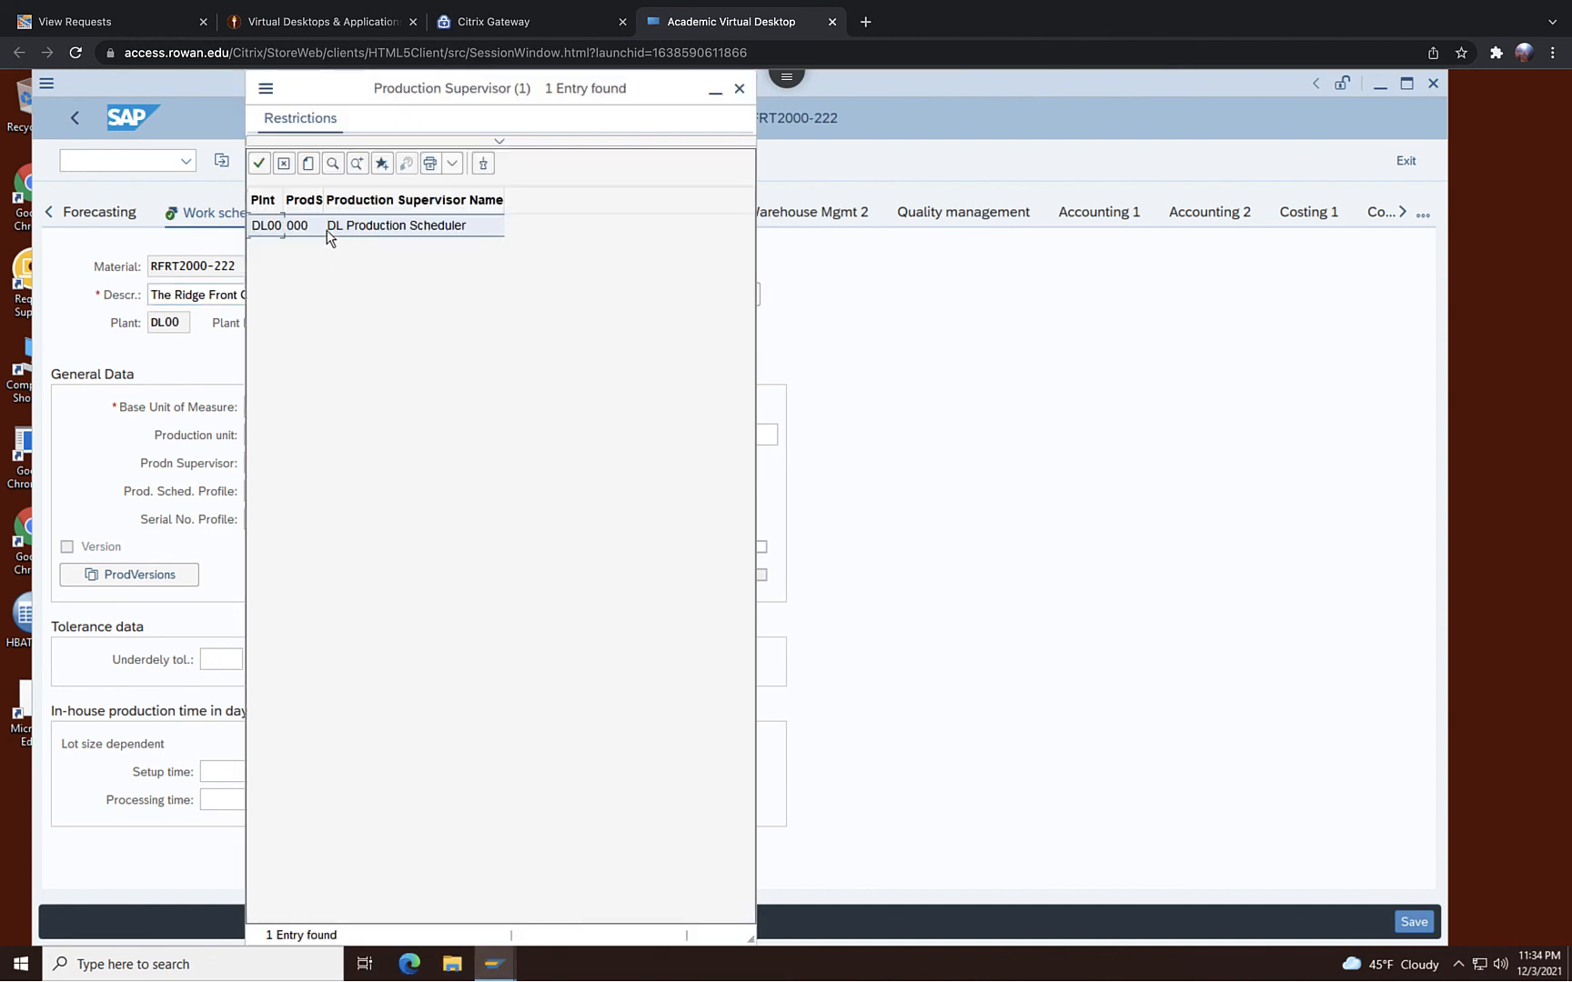
double_click(322, 227)
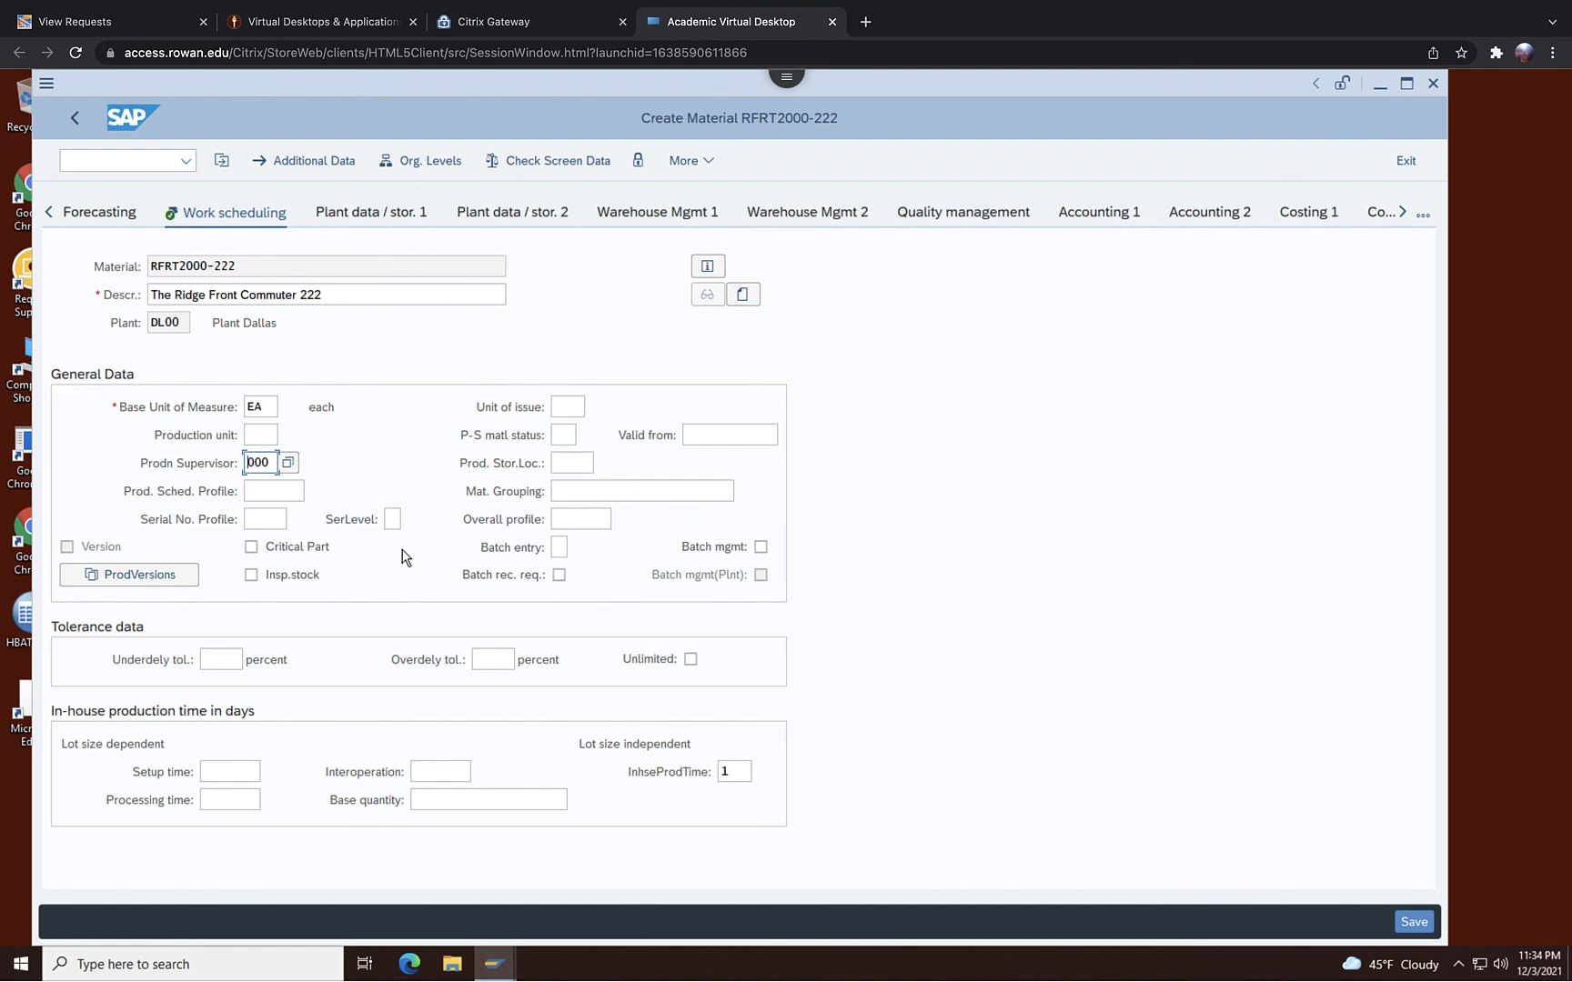
Choose production scheduling profile 10 (Release and Schedule) from the possible entries and save the material RFRT2000-222
click(282, 490)
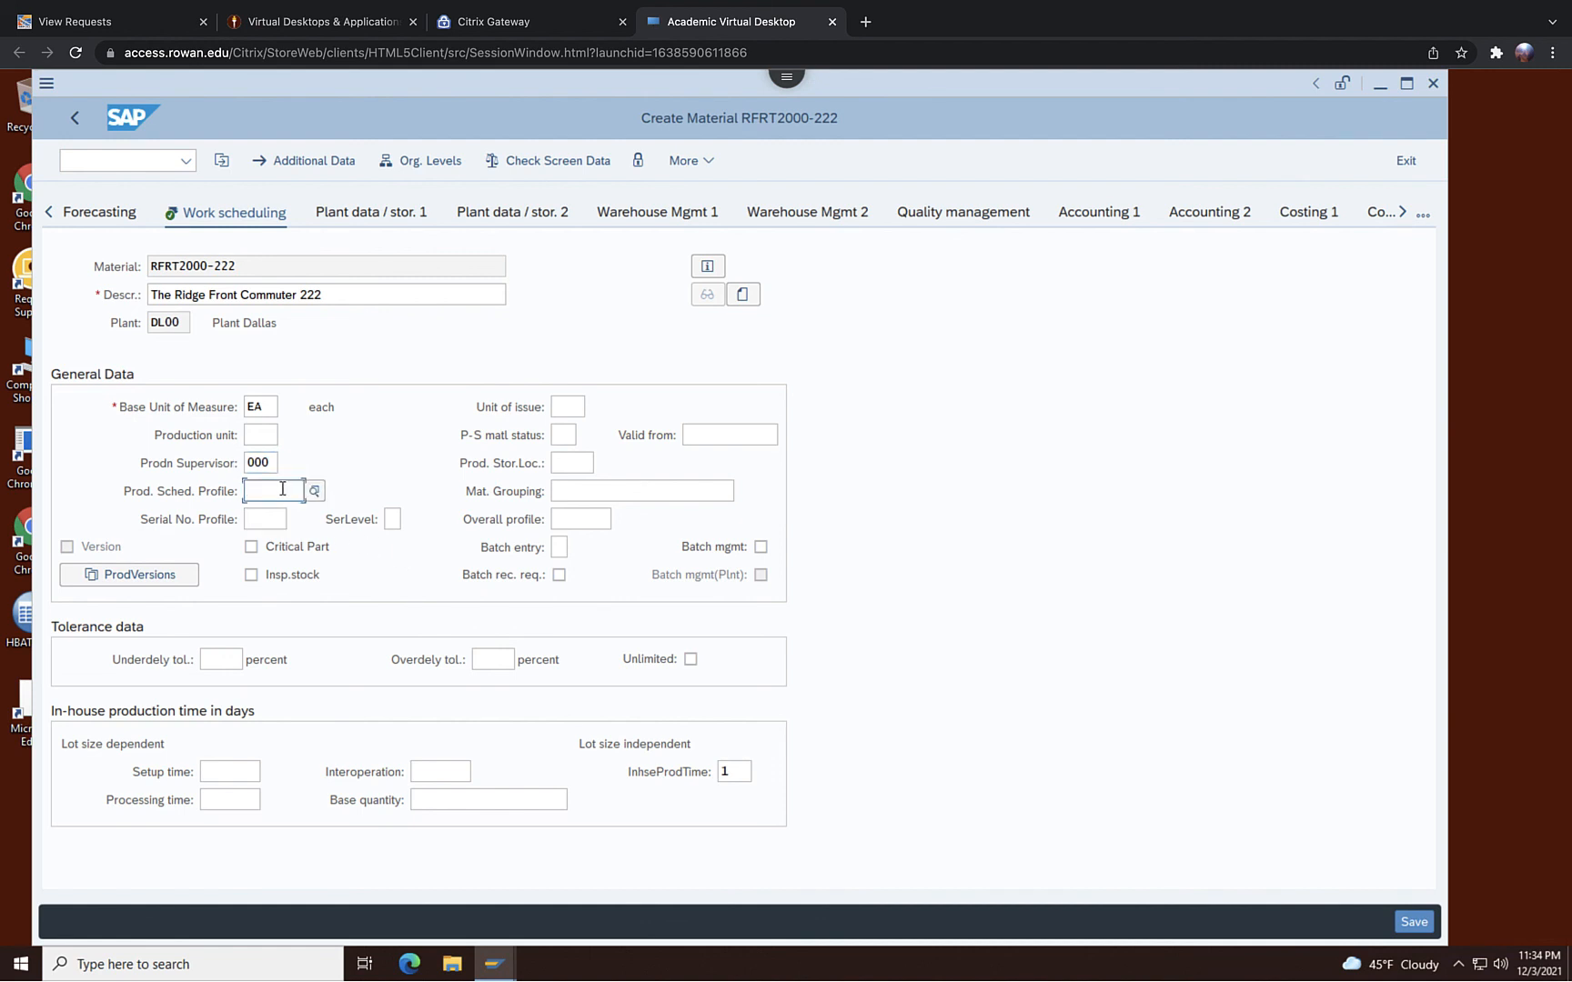
click(315, 491)
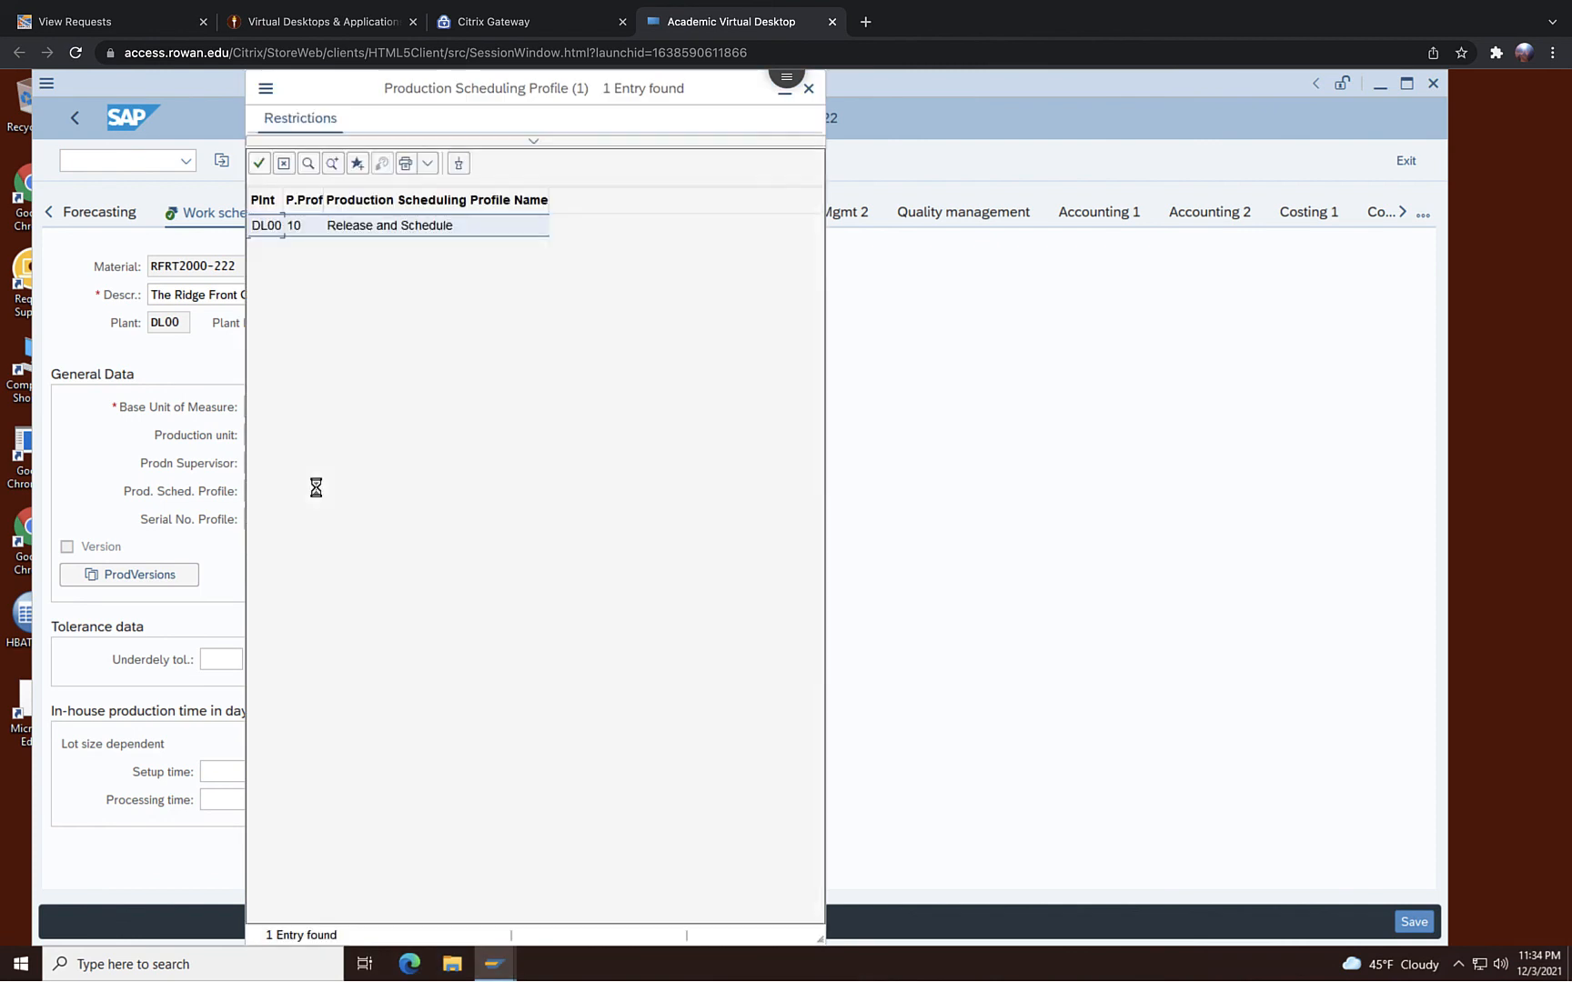
double_click(356, 228)
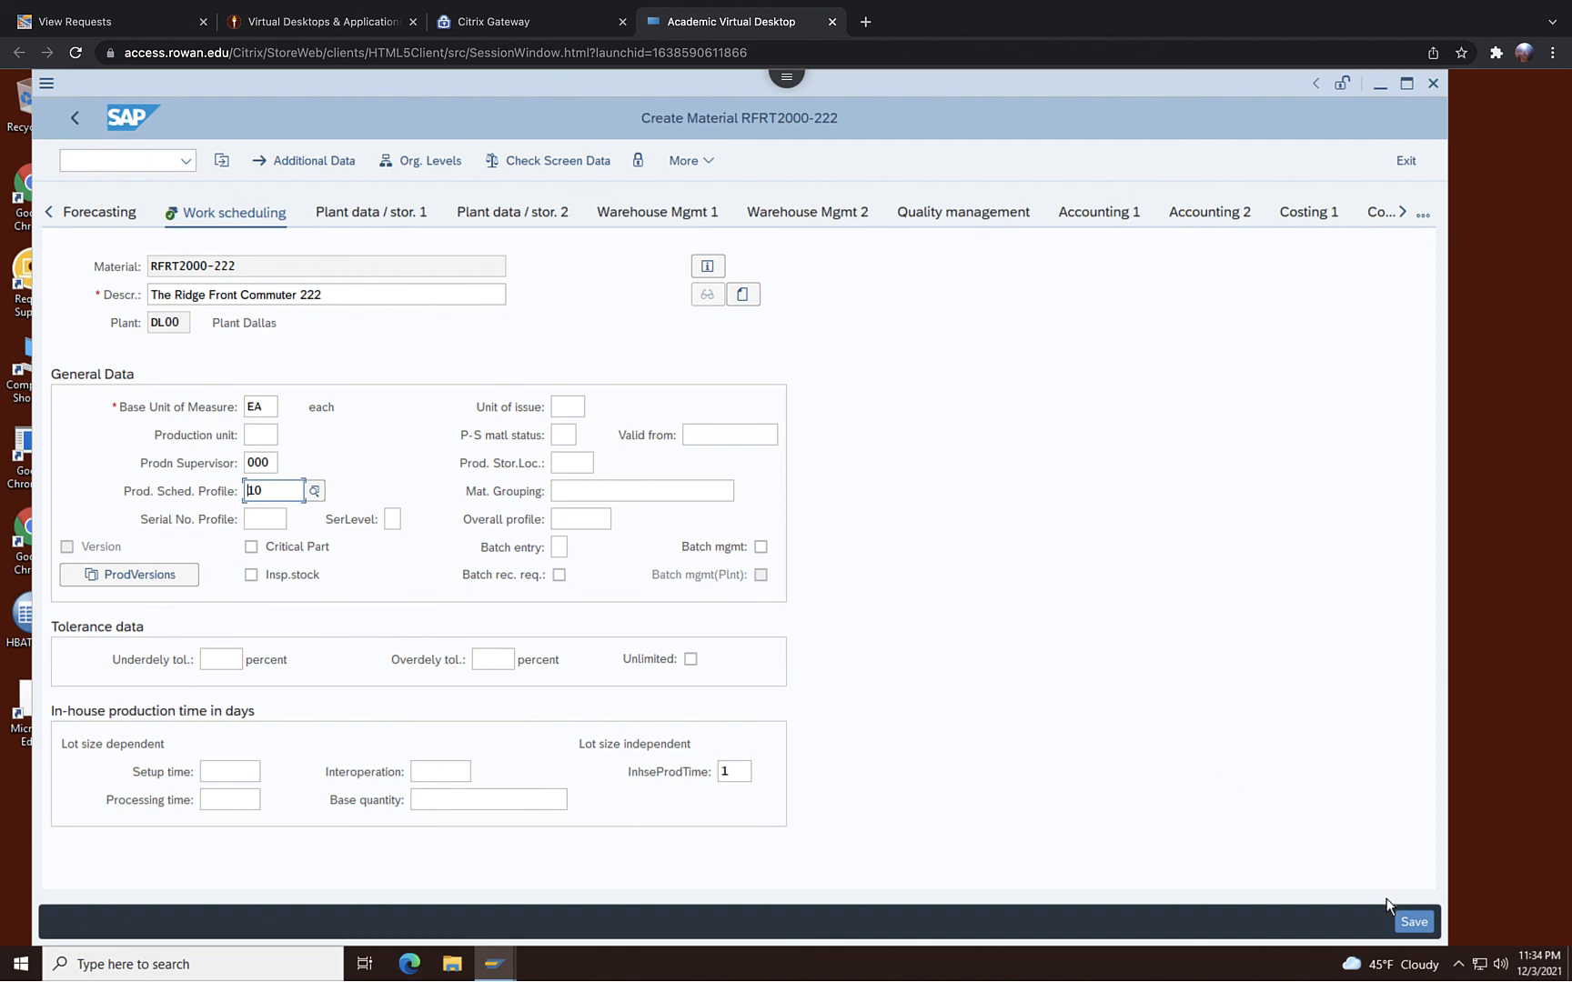
click(1411, 919)
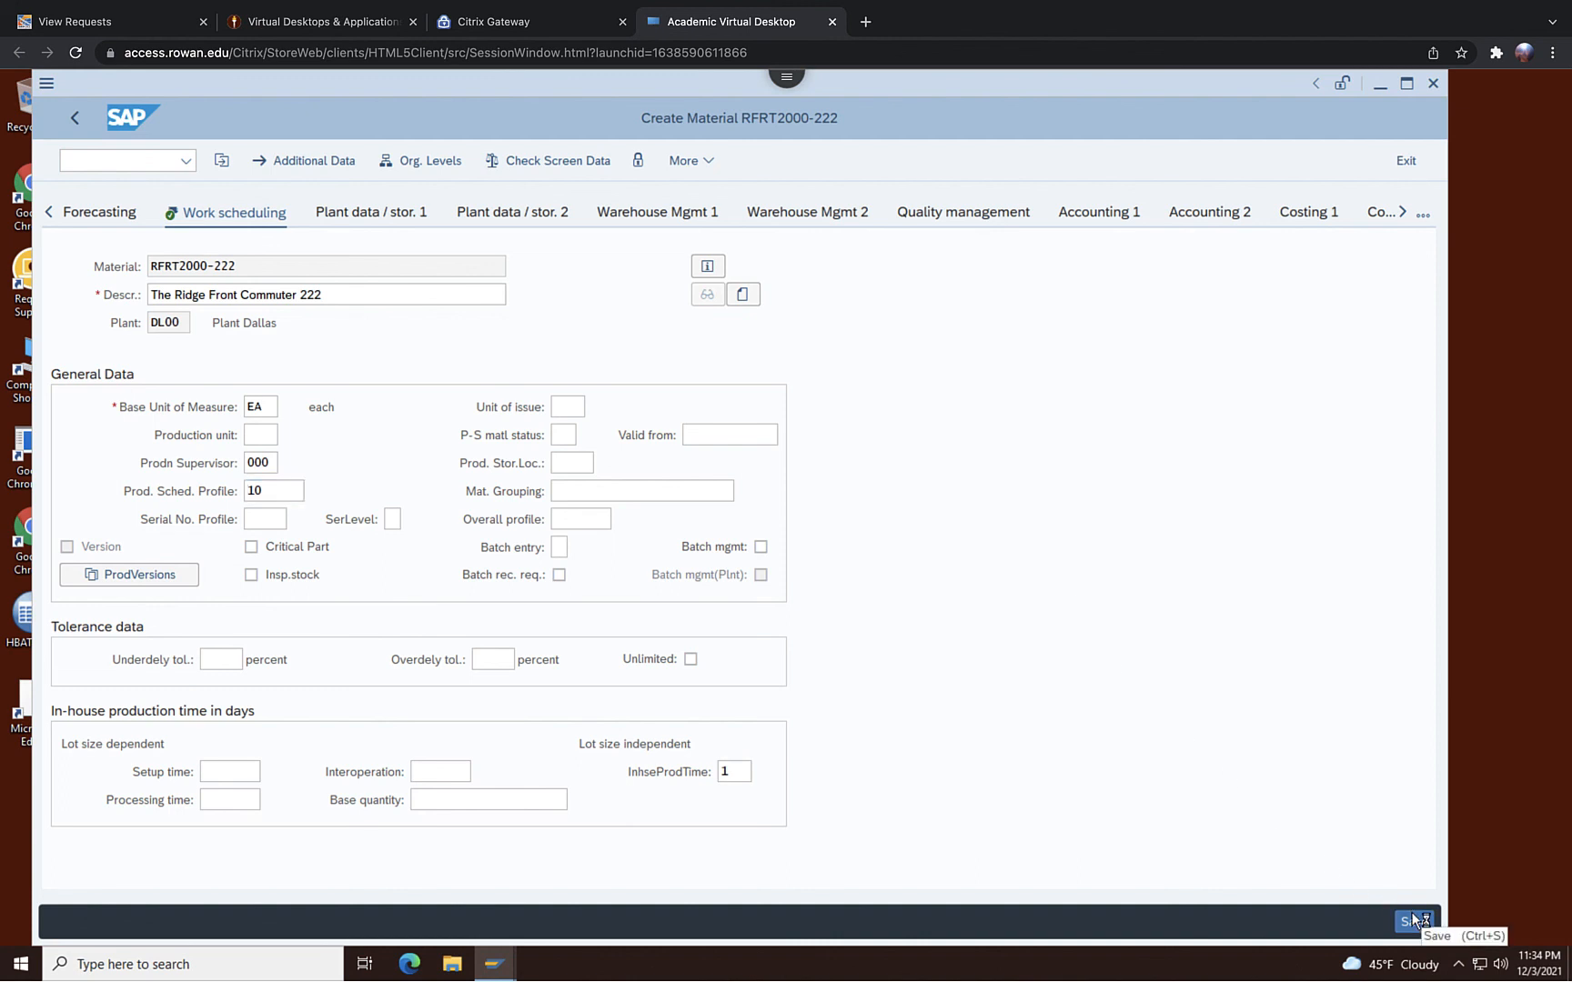